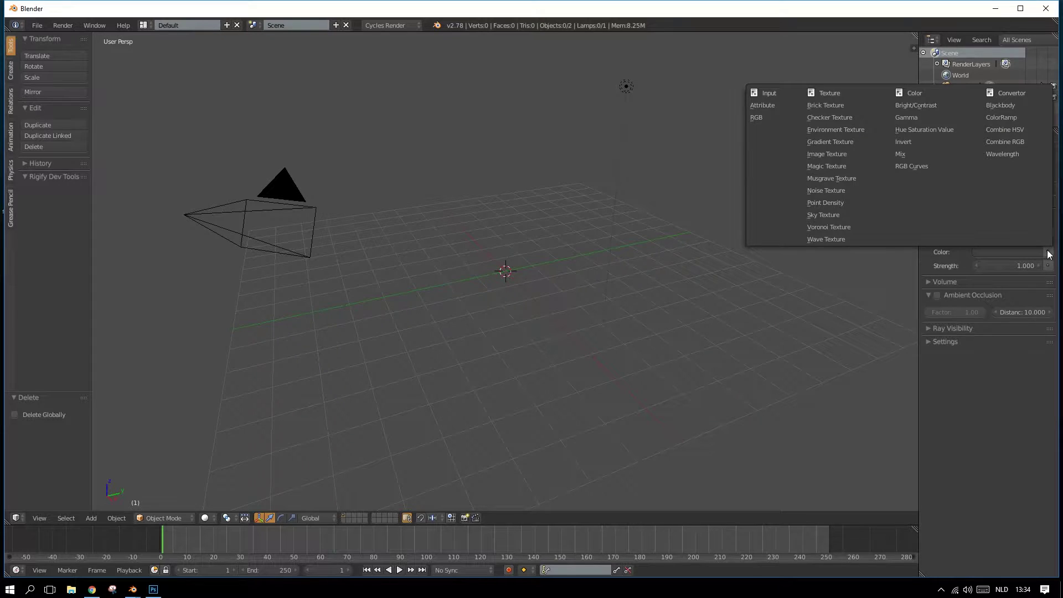
Step: Set the world's background color to an Environment Texture and load FinalHDR.png from the CS\Final HDR folder
click(839, 130)
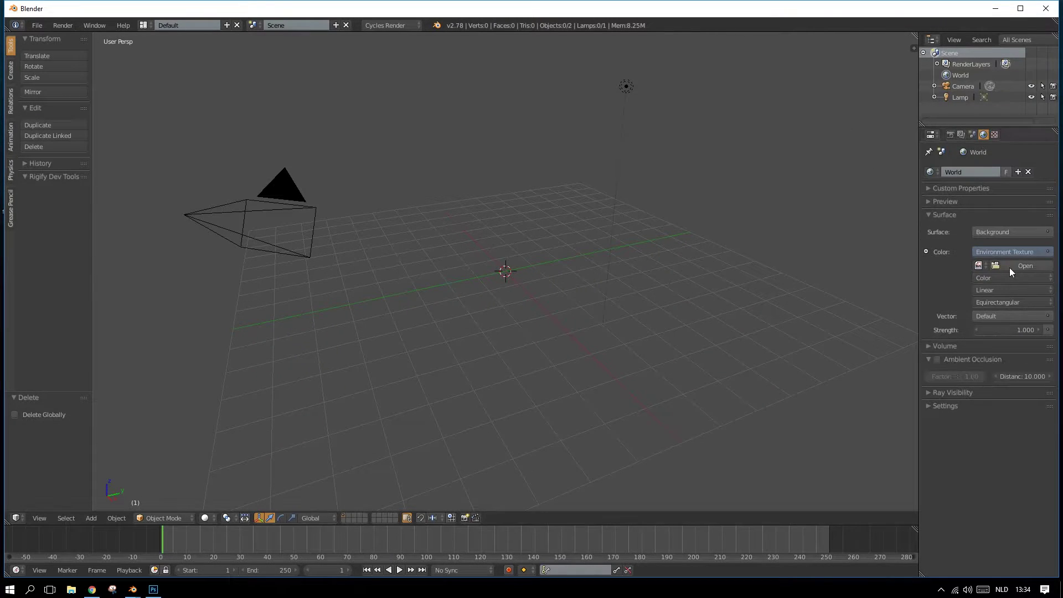
click(1025, 264)
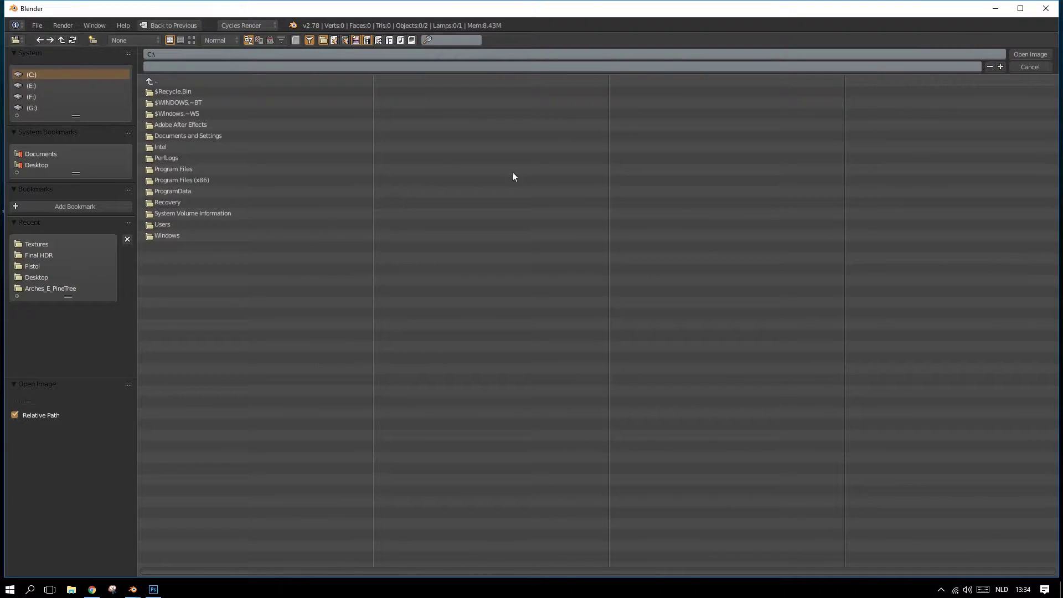
click(44, 244)
click(156, 82)
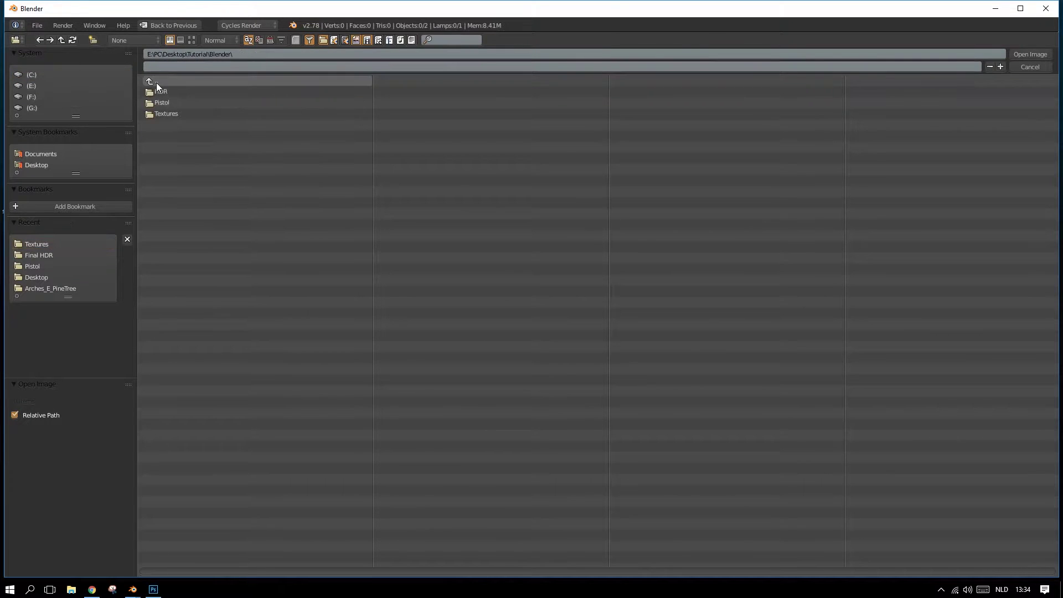
click(181, 95)
click(161, 81)
click(170, 83)
click(166, 103)
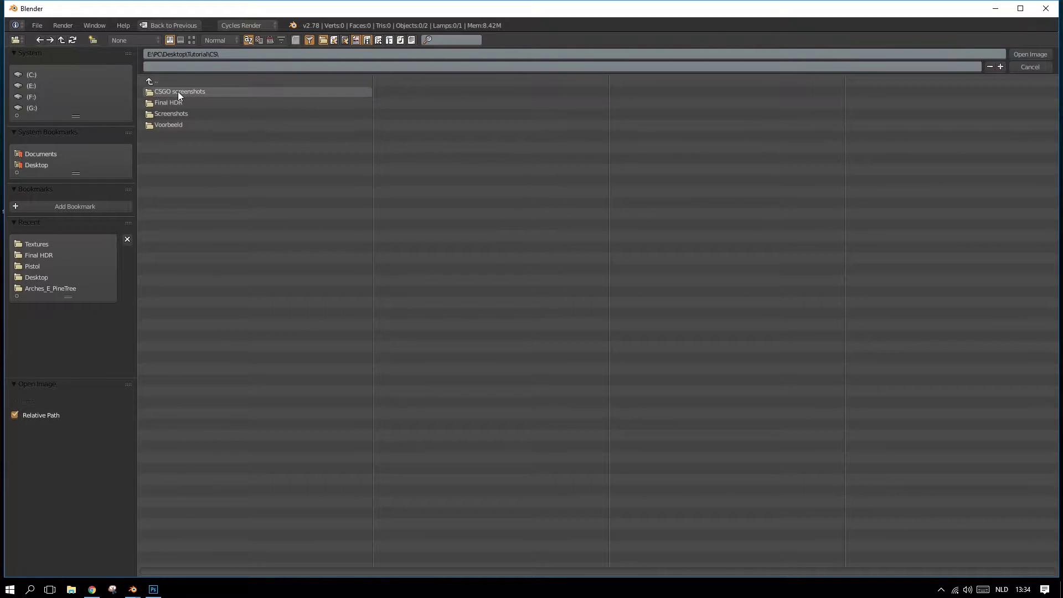
click(178, 104)
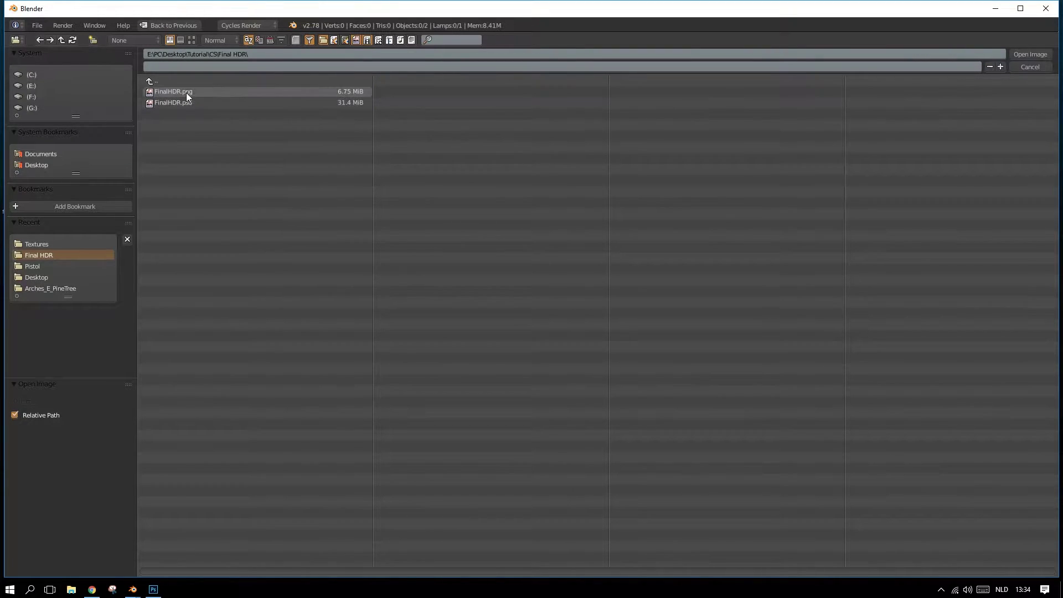
double_click(180, 92)
Step: Delete the lamp and switch the 3D viewport to Rendered shading
scroll(562, 222, down, 5)
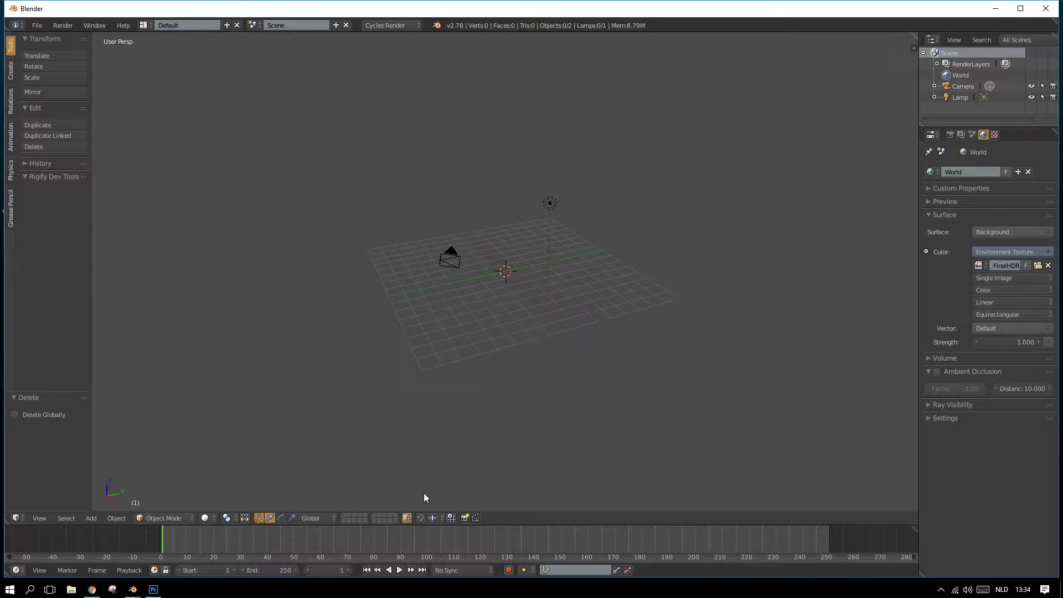
right_click(549, 206)
key(x)
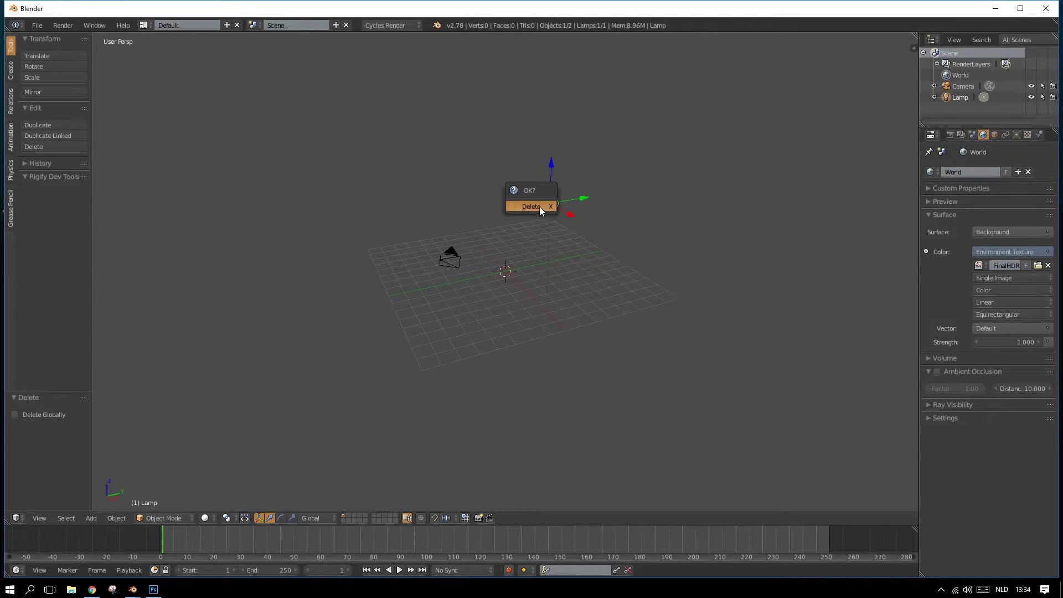
click(548, 209)
click(206, 518)
click(231, 444)
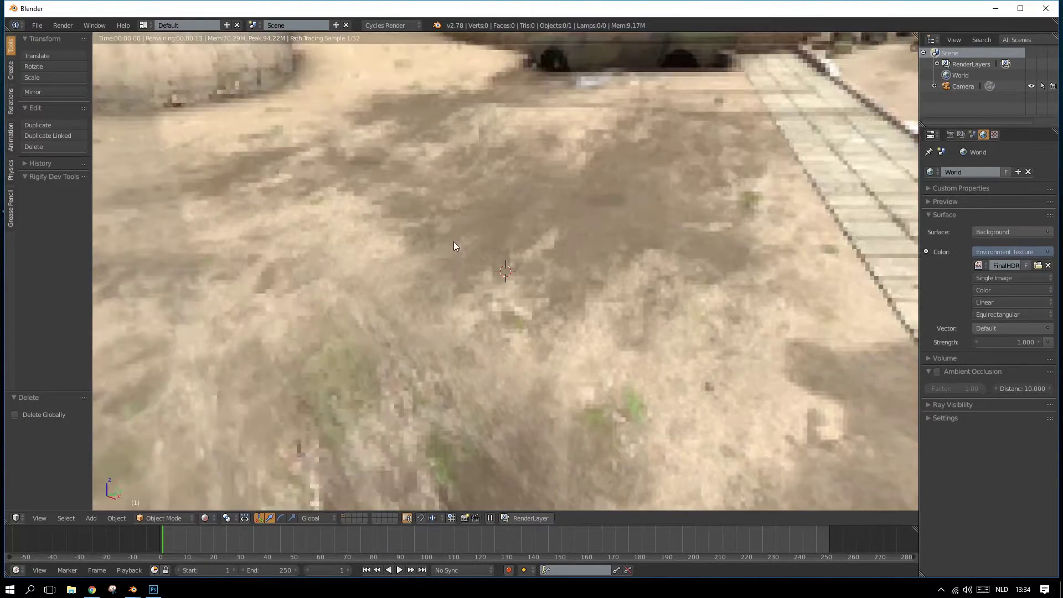
Step: Add a UV sphere mesh to the scene
middle_drag(453, 241, 517, 224)
key(shift+a)
mouse_move(517, 227)
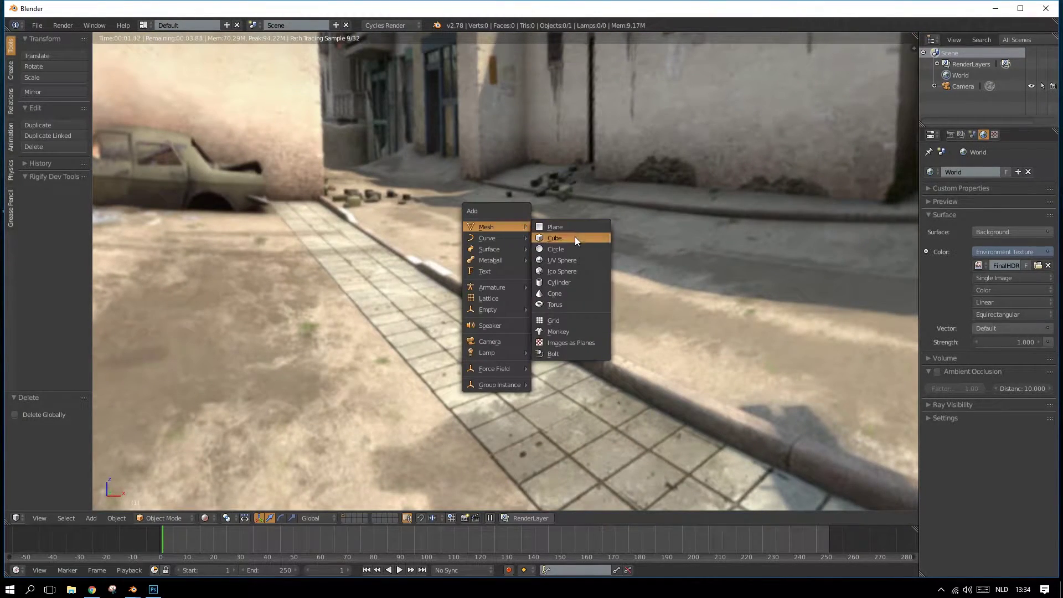
click(577, 259)
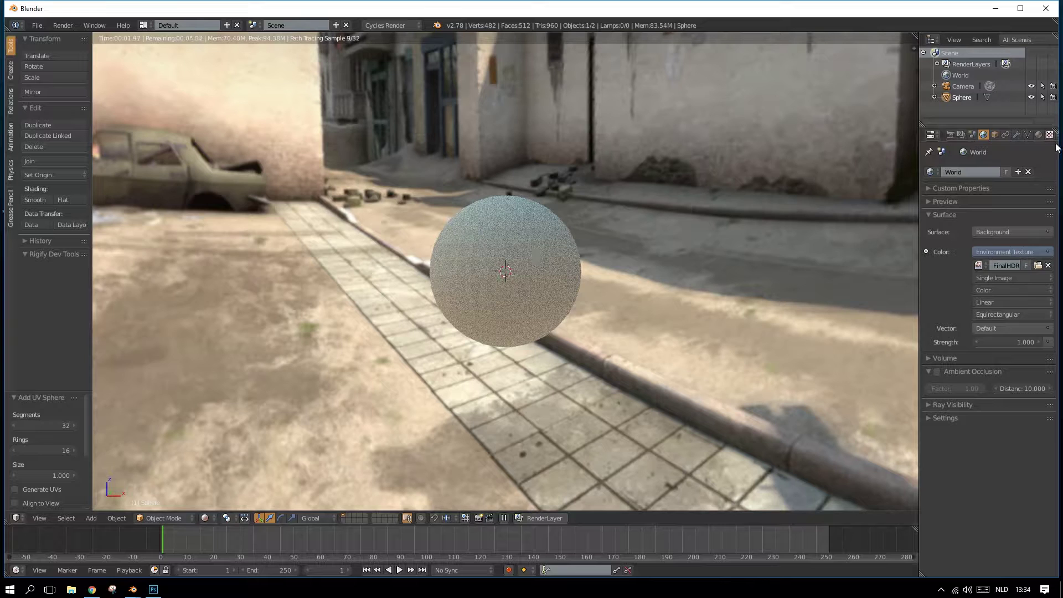
Step: Give the sphere a new material with a Glossy BSDF surface and shade it smooth
click(1039, 135)
click(979, 208)
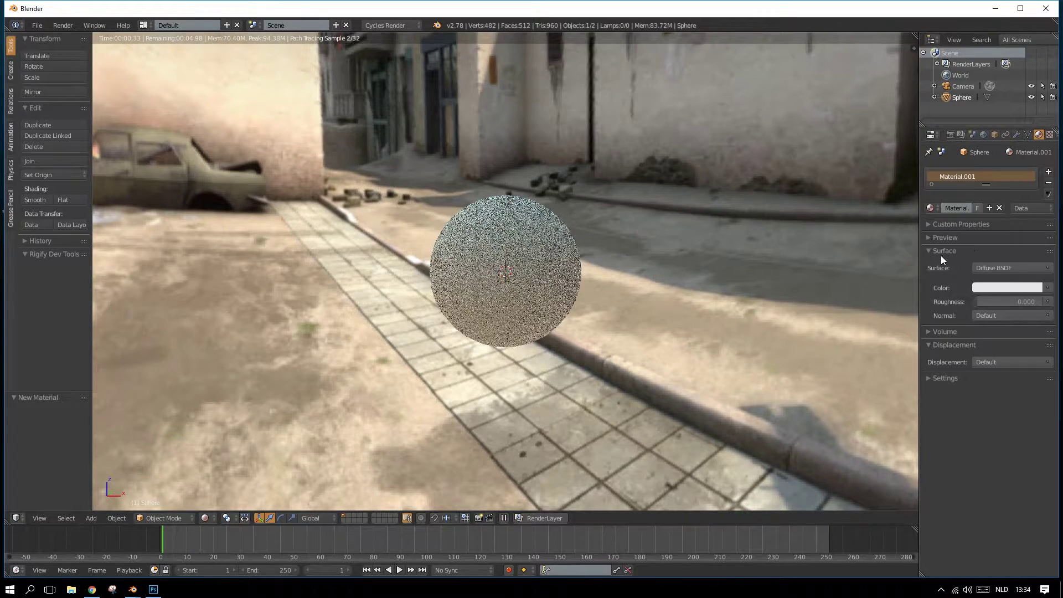
click(994, 268)
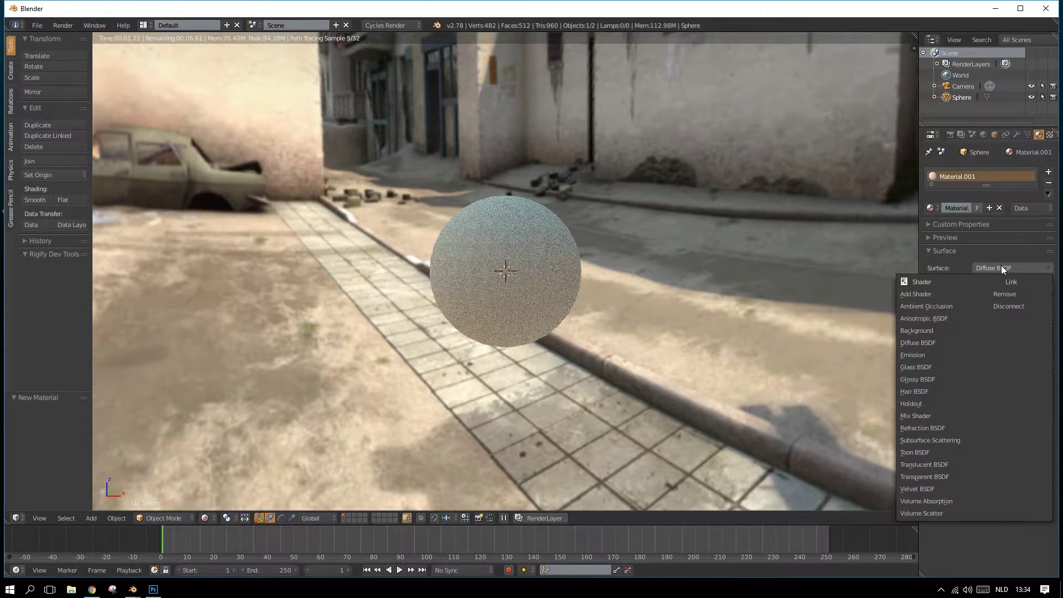
click(919, 379)
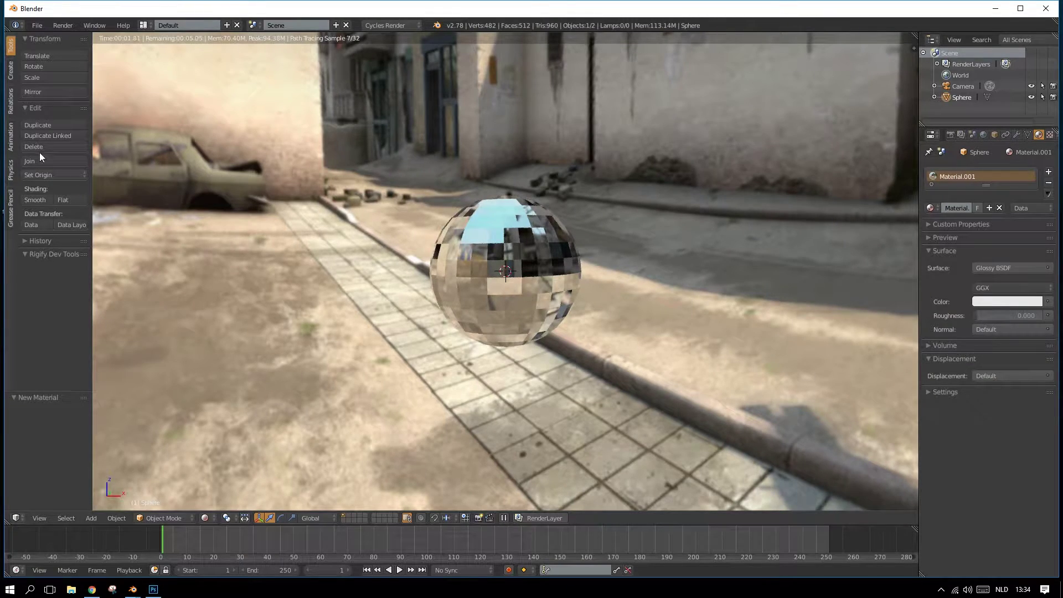
click(37, 200)
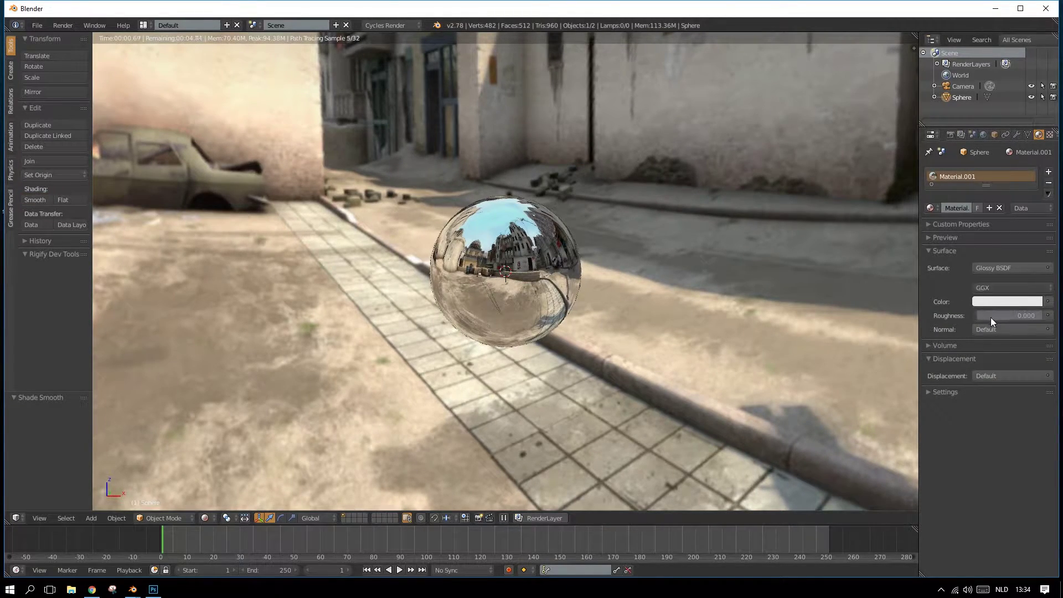
Step: Check the environment reflections on the sphere, and close the test scene to return to Pistolfull.blend
middle_drag(424, 253, 811, 198)
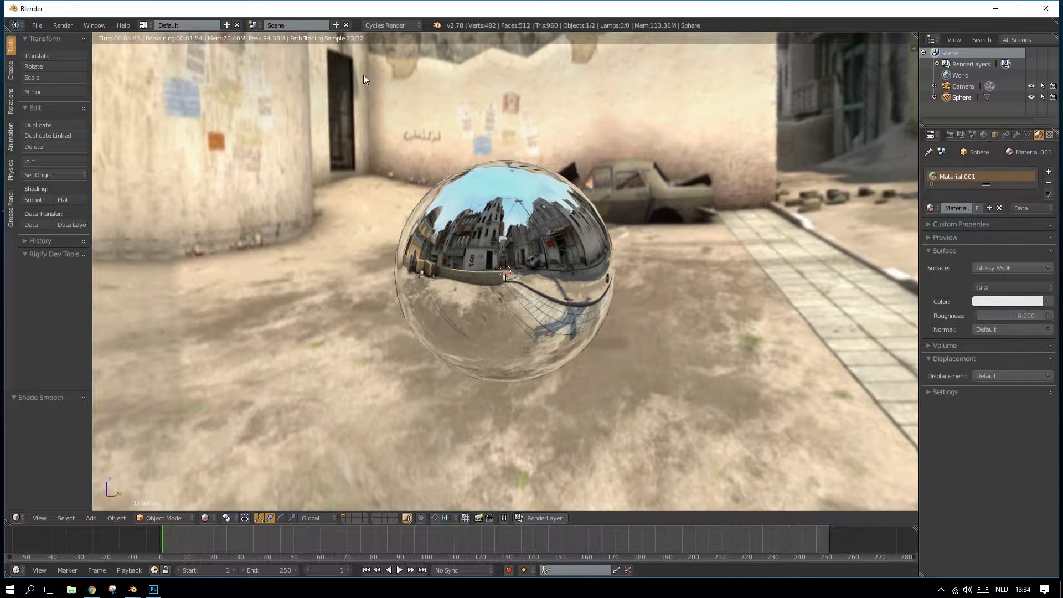
click(1045, 8)
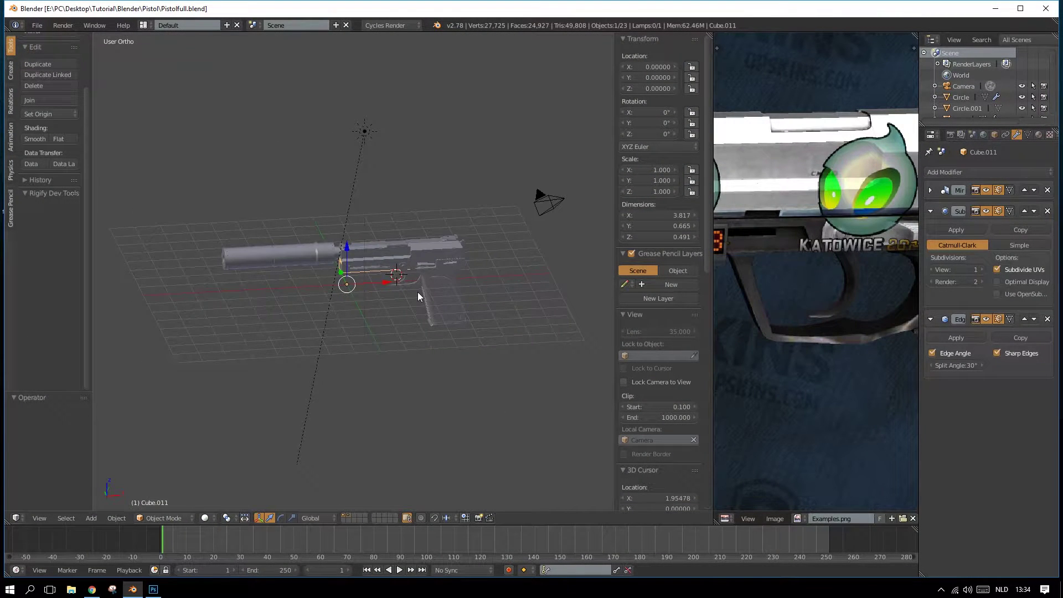
Step: Turn off the viewport's background images and start the Screencast Keys display
right_click(370, 131)
scroll(666, 437, down, 12)
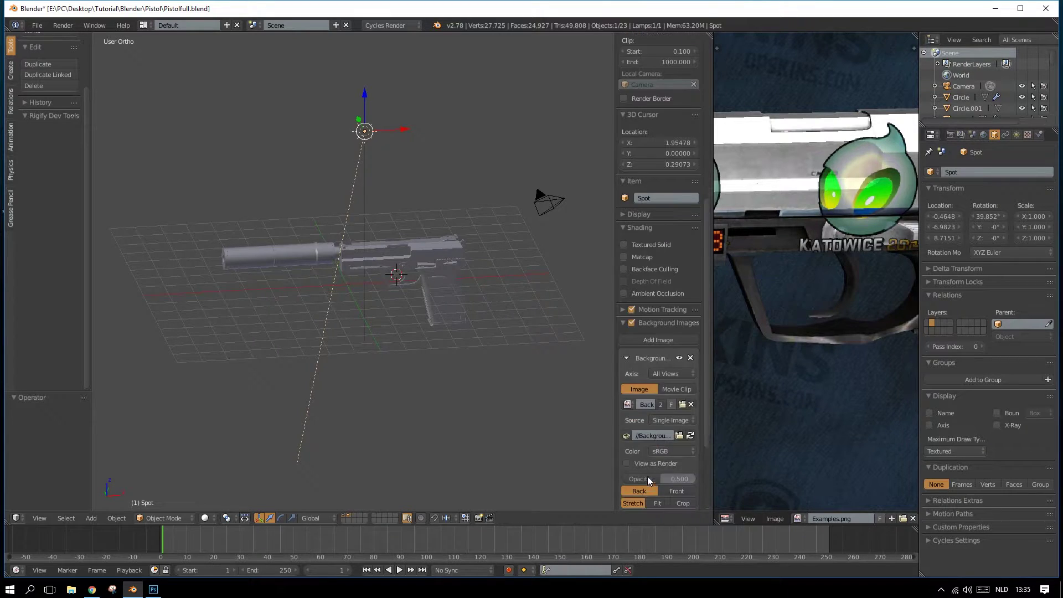
scroll(647, 476, down, 5)
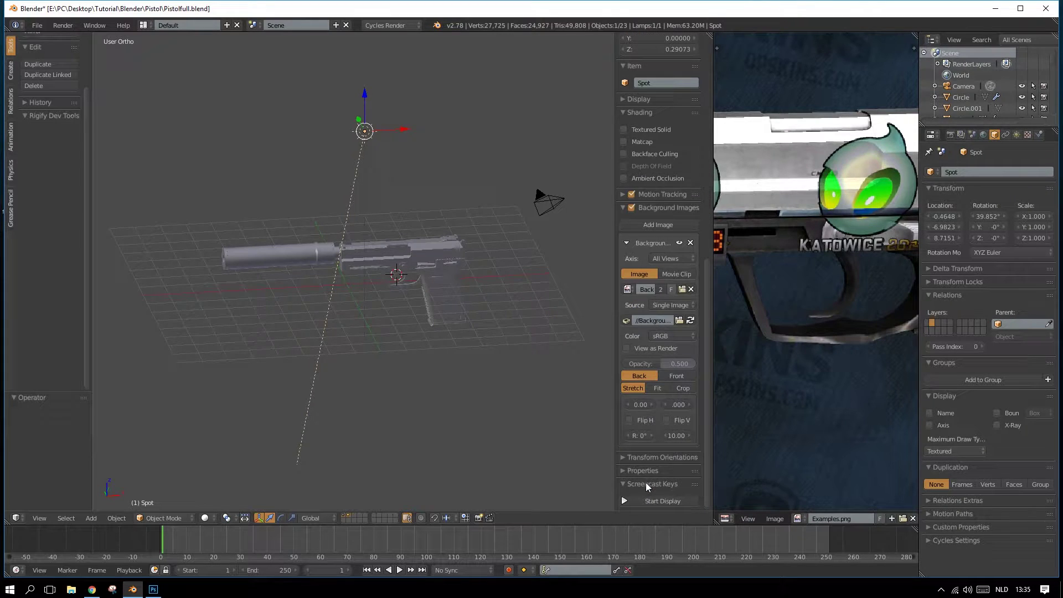
click(630, 208)
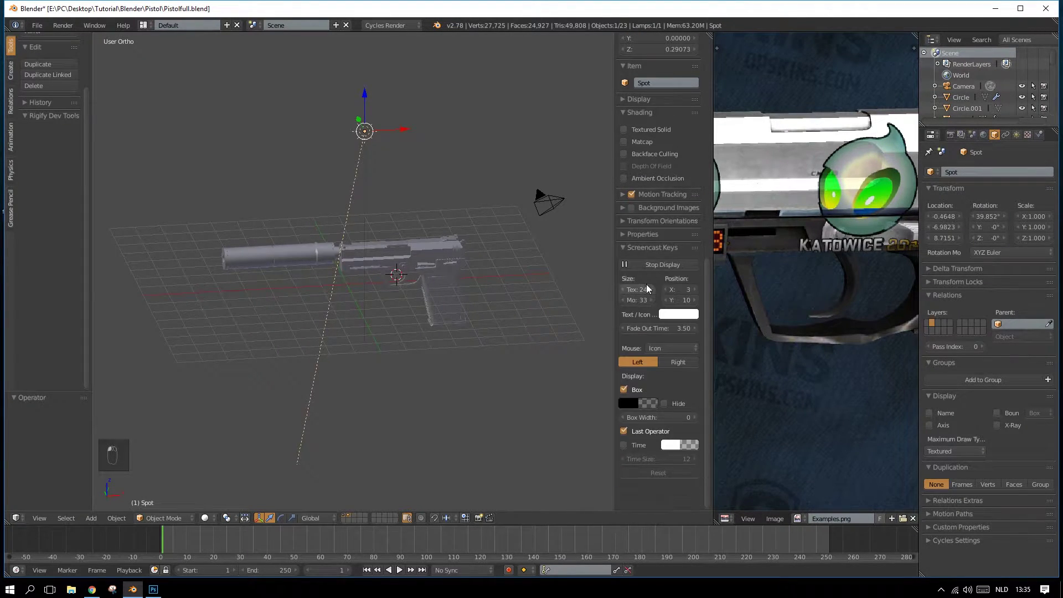
click(645, 336)
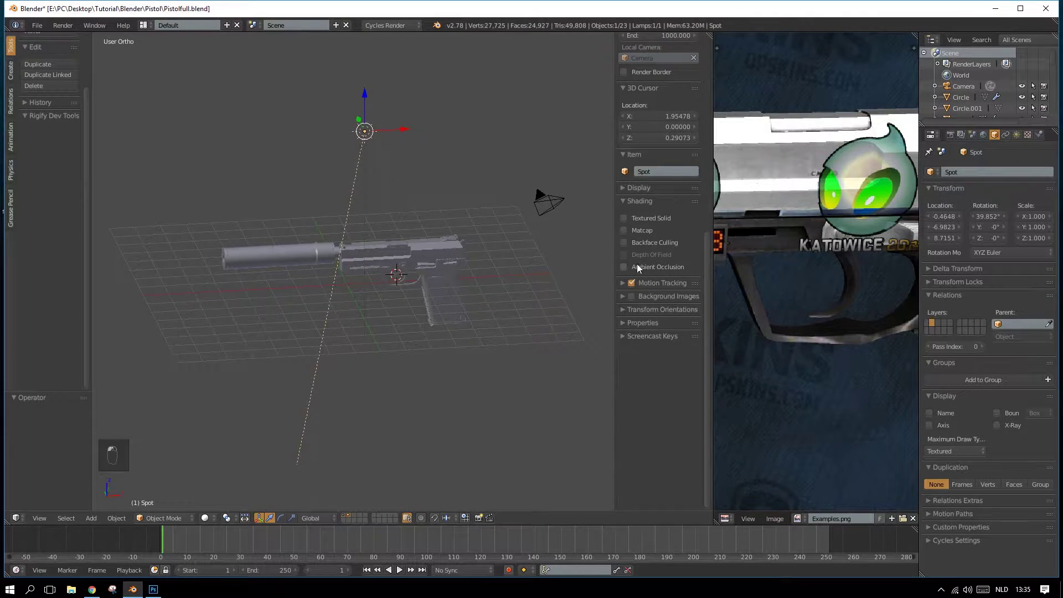
Step: Hide the properties region and tool shelf in the 3D view, and delete the spot lamp
key(n)
key(t)
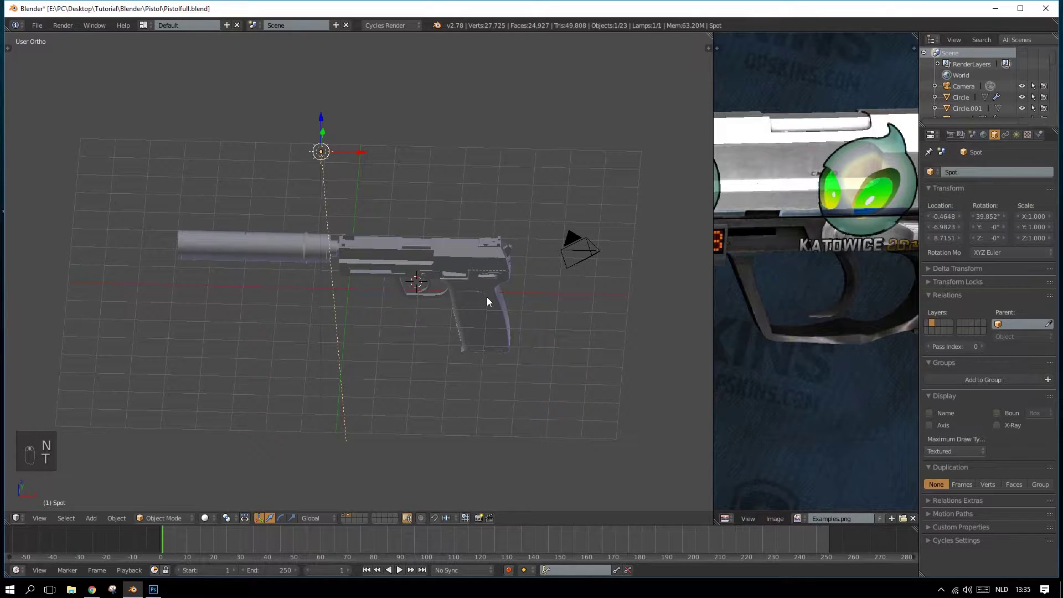
key(KP_1)
scroll(443, 260, down, 5)
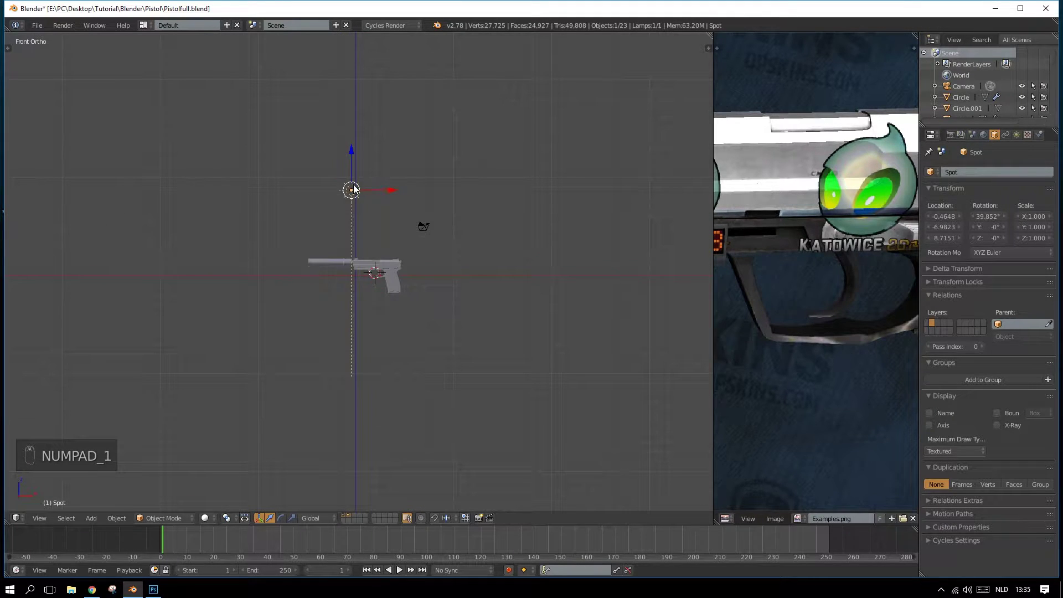
key(x)
click(355, 190)
Step: Join the reference image editor area into the 3D view so the viewport takes over its space
scroll(380, 274, up, 5)
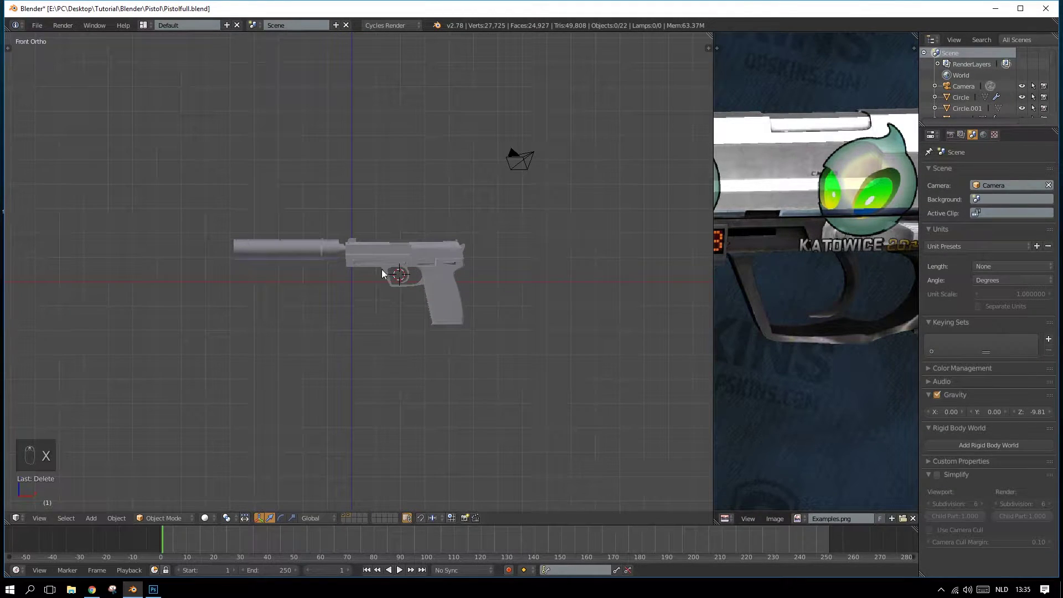
click(707, 37)
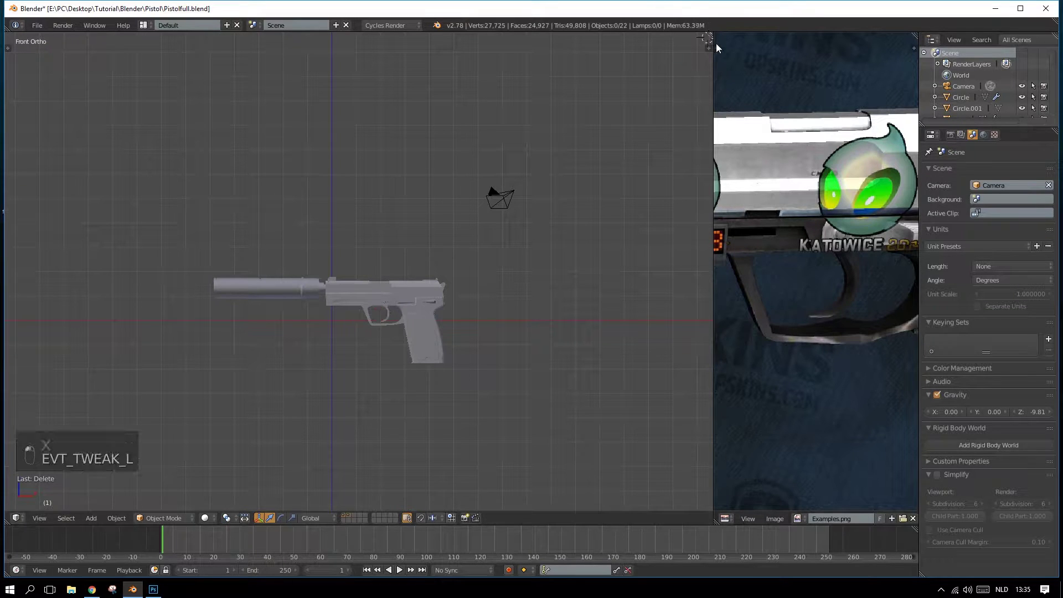
drag(711, 37, 803, 177)
Step: Frame the whole pistol in the front view and align the active camera to that view
scroll(592, 365, down, 2)
scroll(476, 363, up, 2)
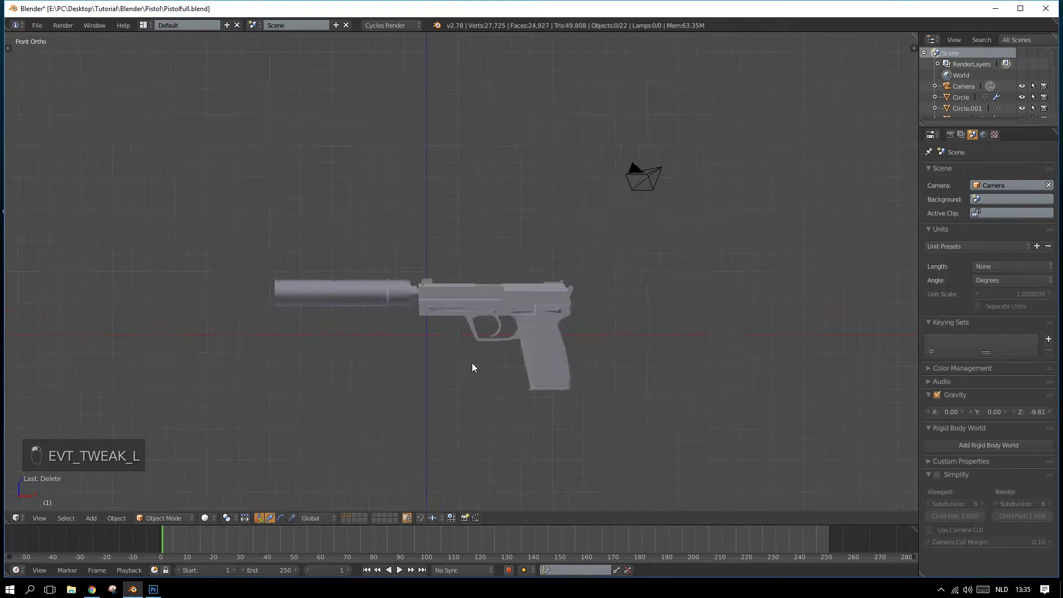
shift+middle_drag(470, 364, 501, 323)
click(50, 519)
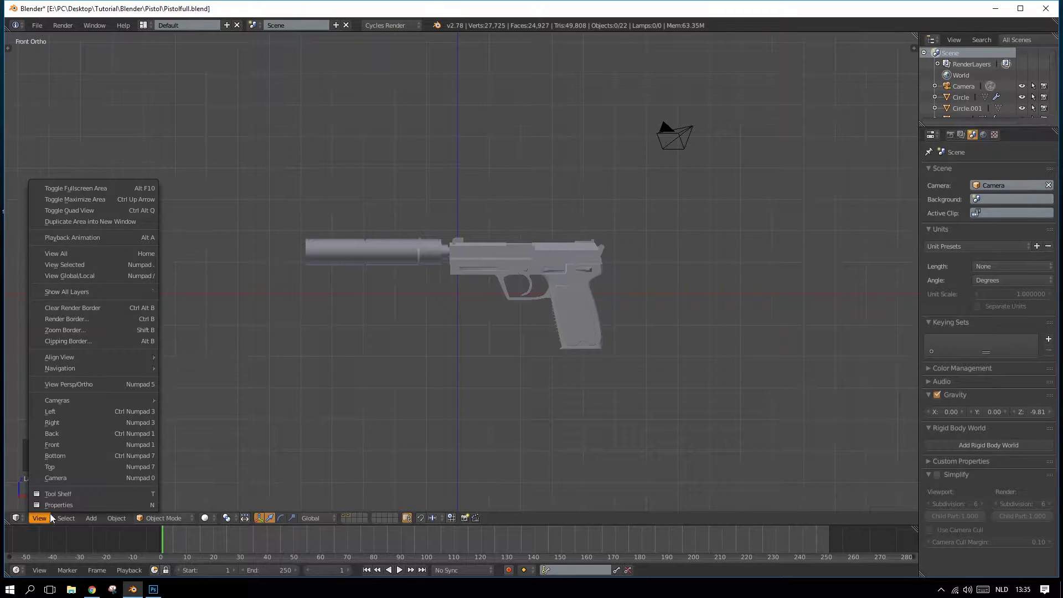
mouse_move(76, 360)
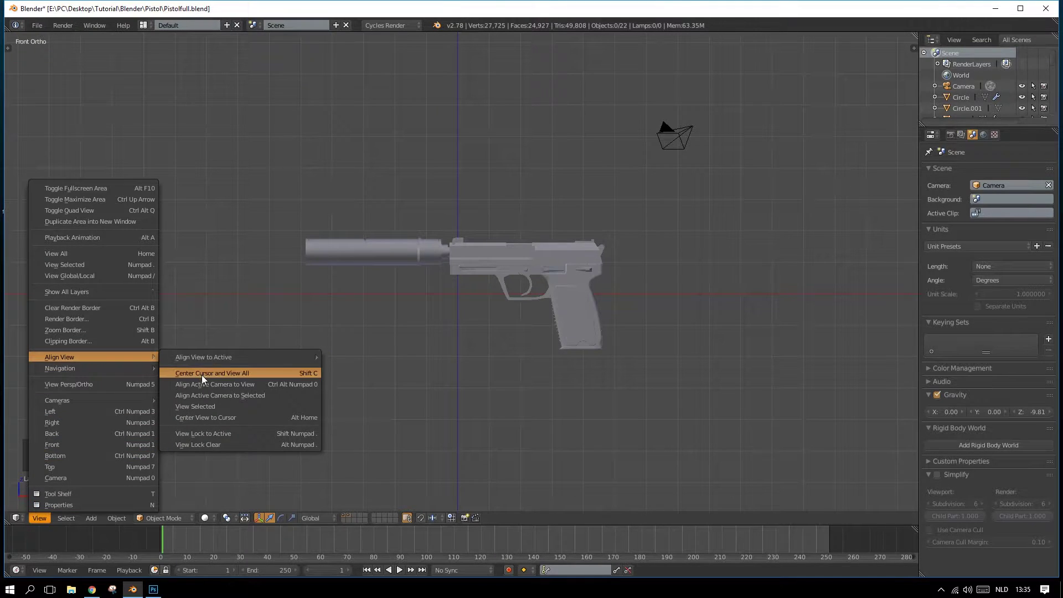
click(225, 384)
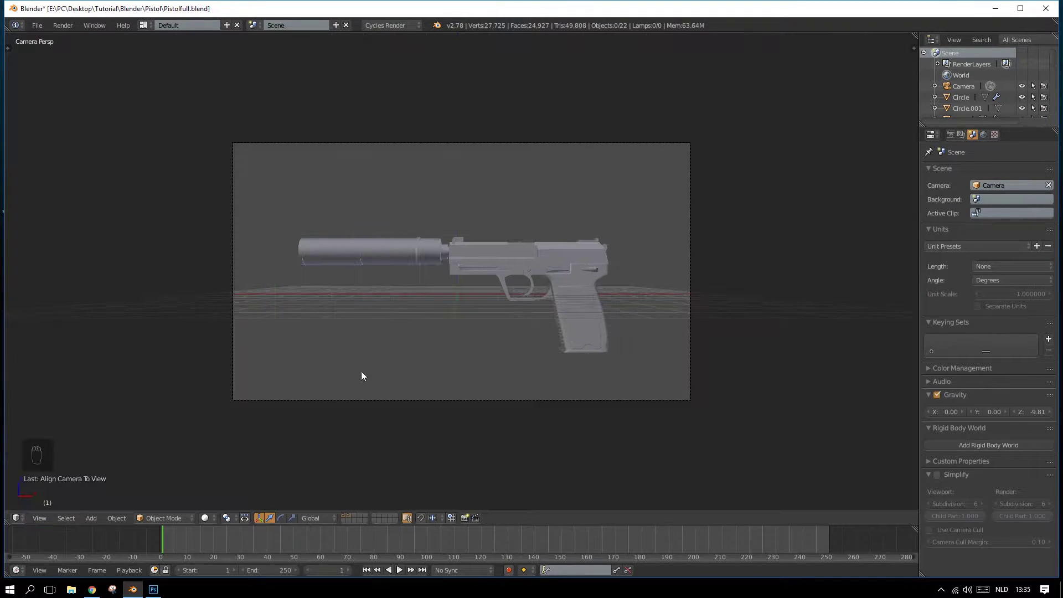
Step: Select the camera, and set the world's Background surface color to an Environment Texture
right_click(556, 399)
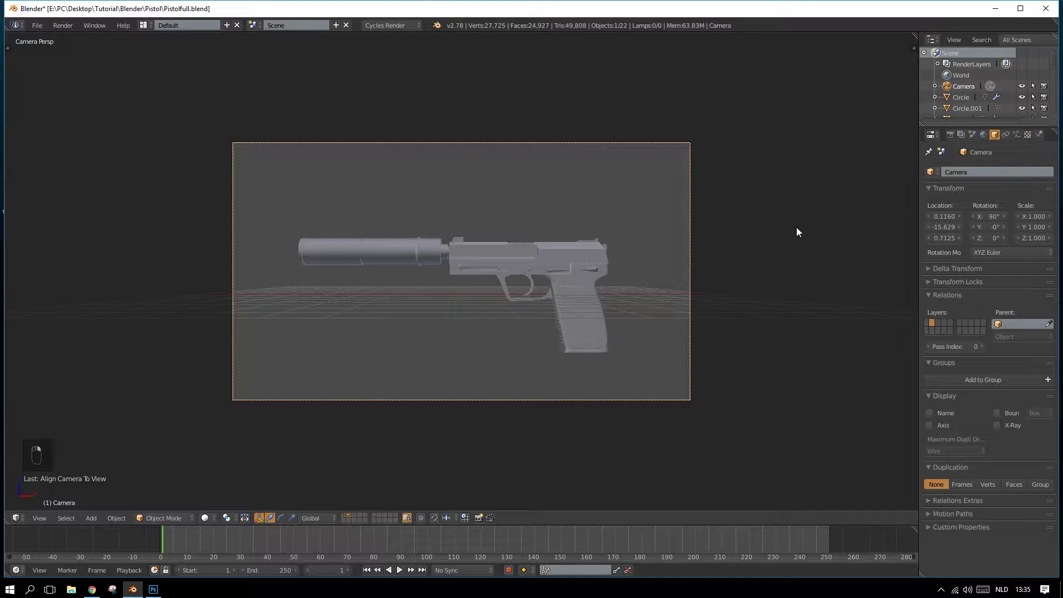
click(982, 134)
click(989, 233)
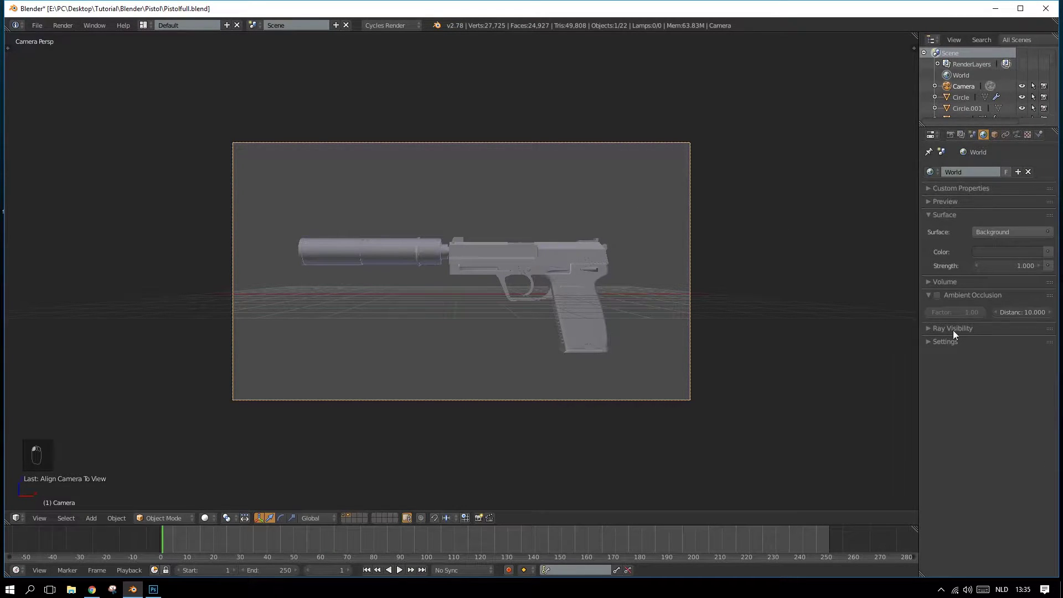
click(1048, 252)
click(841, 130)
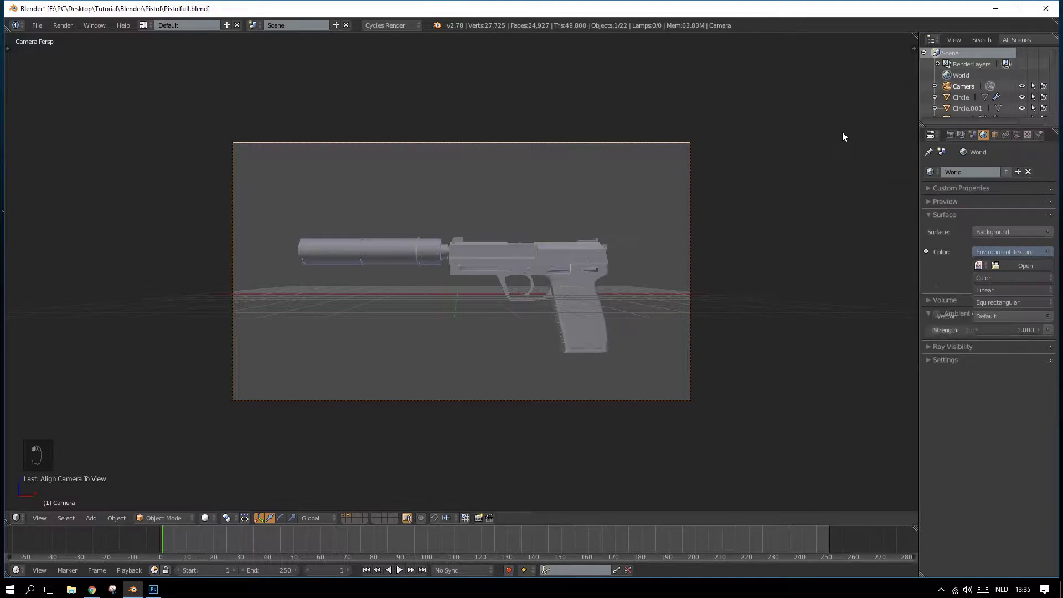
Step: Split the 3D view vertically and make the new area a Node Editor showing the world nodes
drag(916, 35, 475, 44)
click(486, 518)
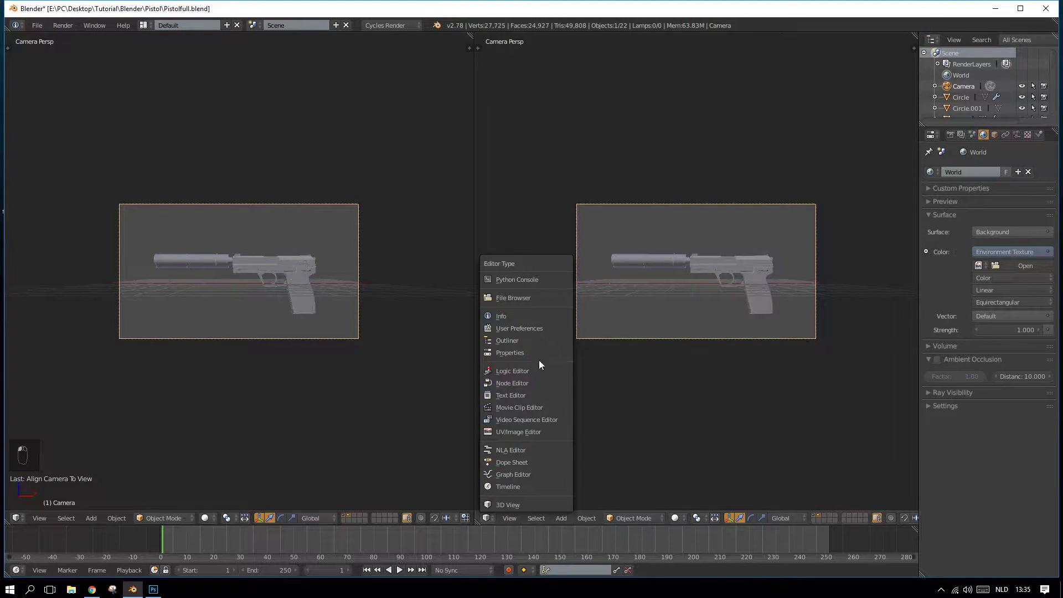
click(553, 383)
click(650, 519)
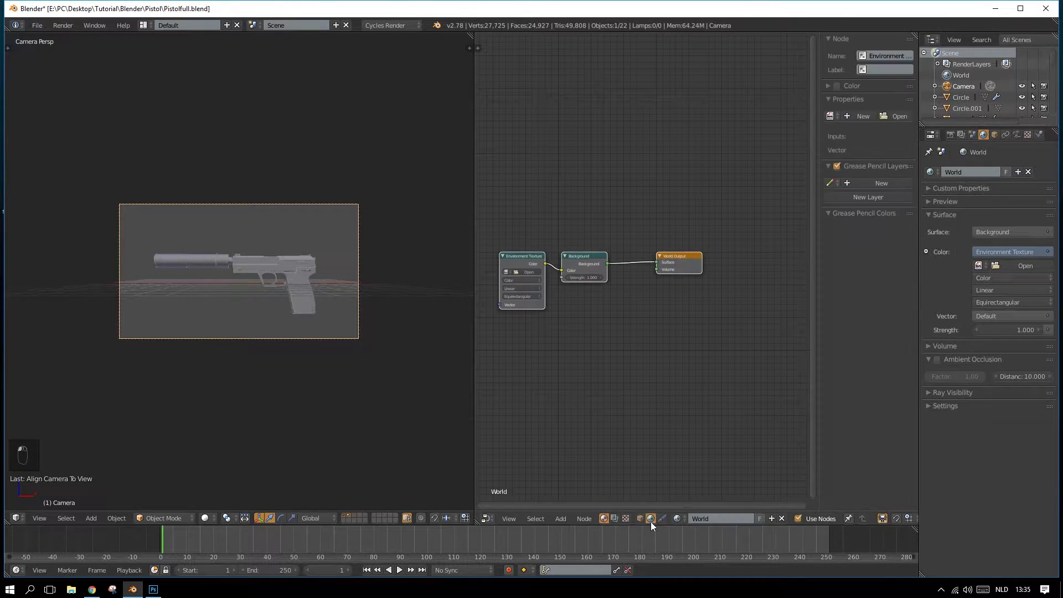
Step: Load the FinalHDR image from the Final HDR folder into the world's Environment Texture
click(1025, 265)
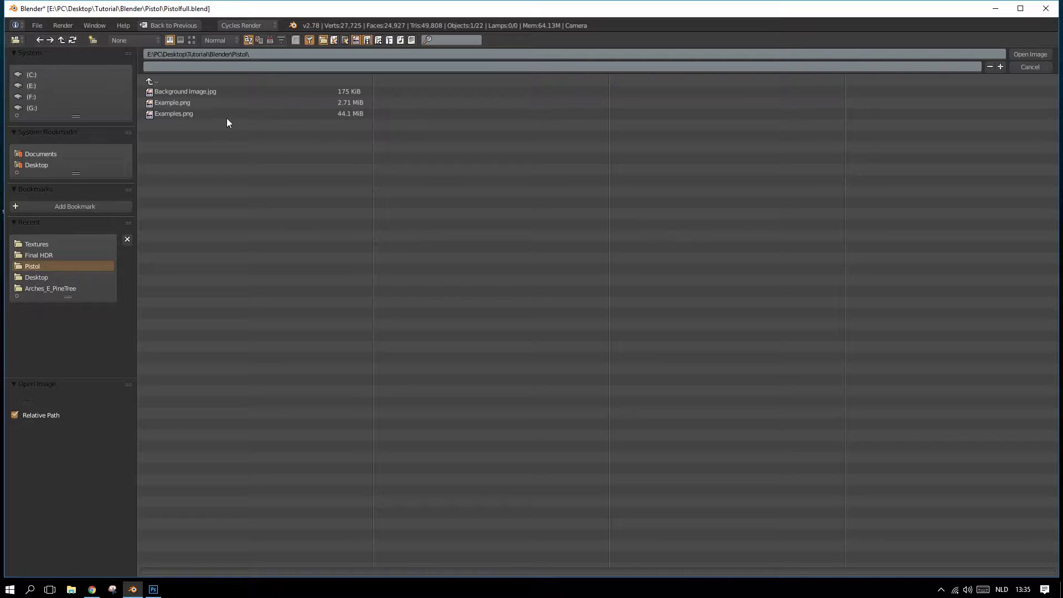
click(36, 244)
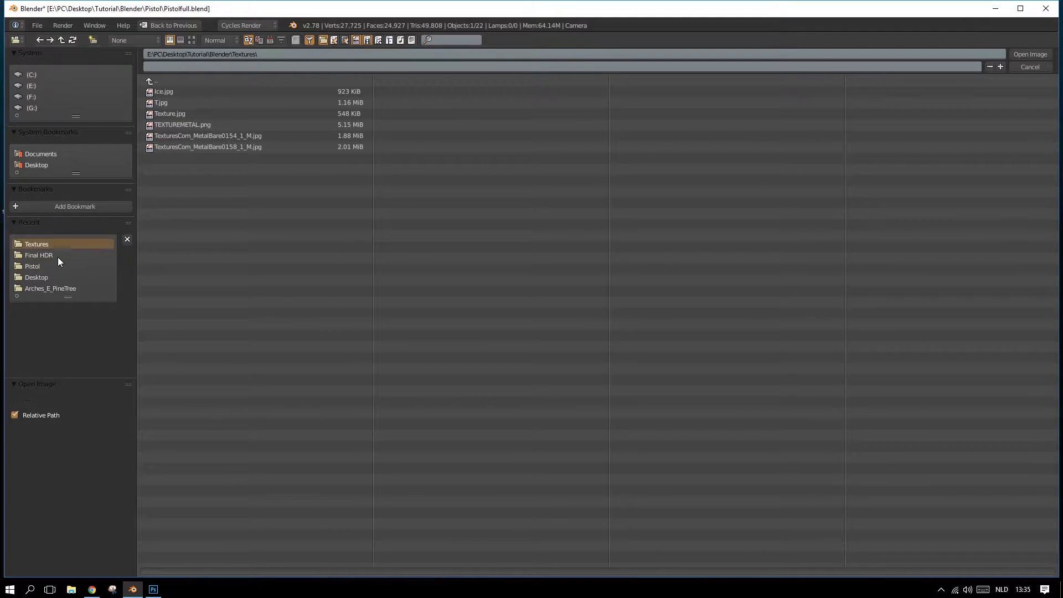
click(35, 255)
double_click(168, 93)
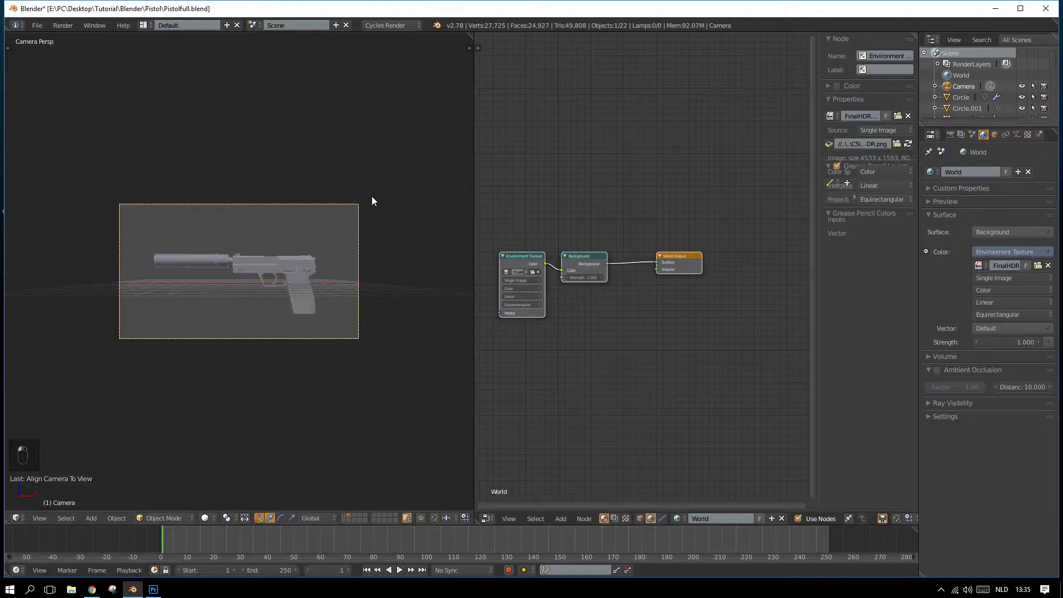
Step: Spread the World Output, Background and Environment Texture nodes further apart, leaving free space before the Environment Texture node
scroll(587, 263, down, 8)
scroll(581, 262, up, 13)
scroll(572, 262, down, 7)
drag(664, 256, 715, 266)
drag(585, 257, 639, 269)
drag(547, 259, 682, 269)
drag(603, 262, 624, 264)
scroll(575, 299, up, 4)
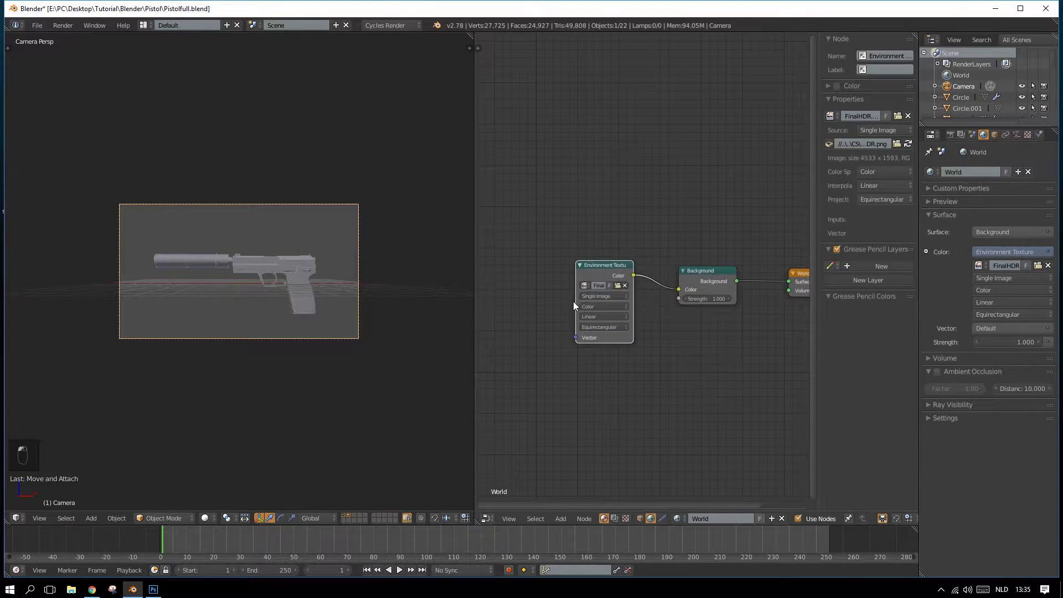
Step: Add a Texture Coordinate node and place it well ahead of the Environment Texture node
scroll(575, 302, down, 8)
middle_drag(588, 311, 608, 315)
scroll(598, 312, up, 2)
key(shift+a)
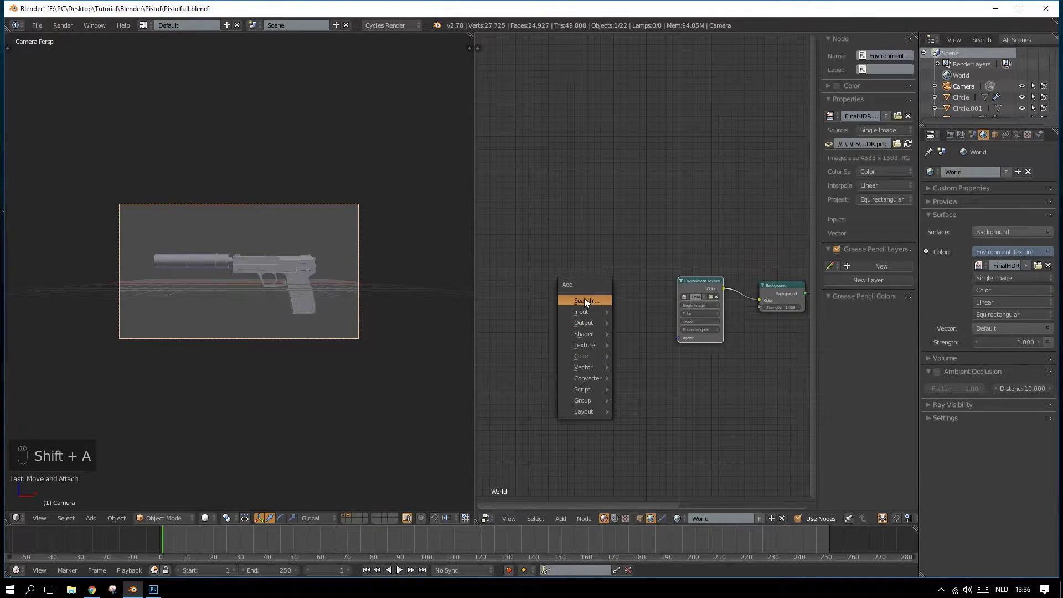
click(583, 299)
text(texture)
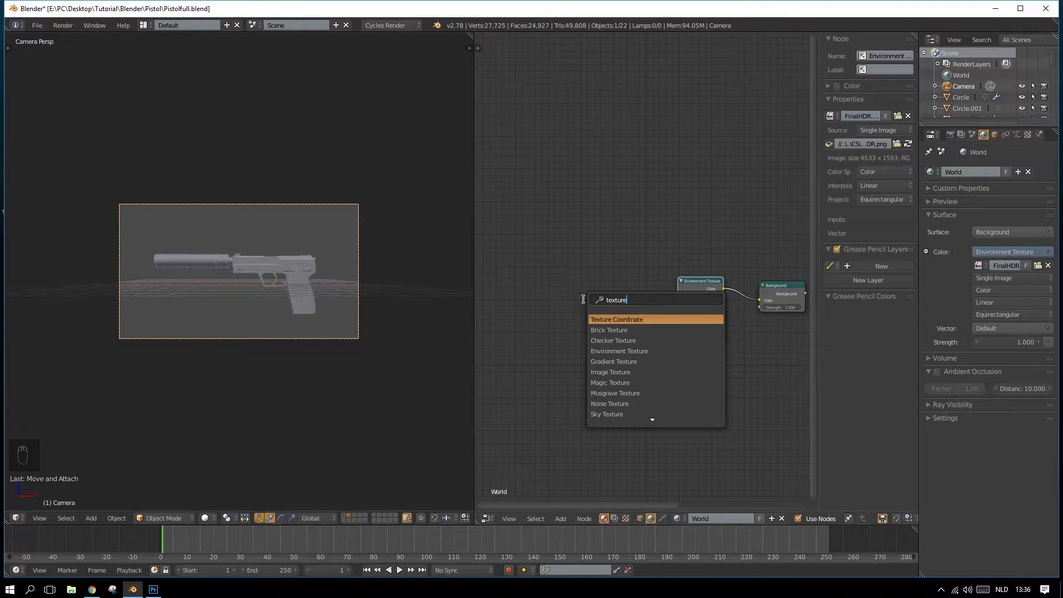
click(609, 322)
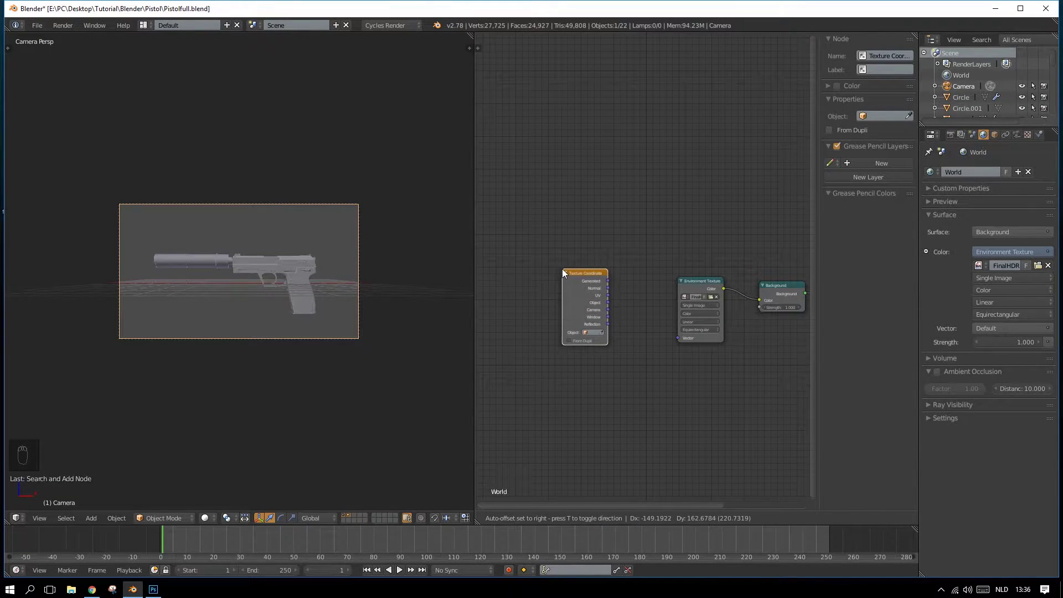
click(563, 270)
drag(582, 273, 520, 273)
Step: Add a Mapping node between the Texture Coordinate and Environment Texture nodes
key(shift+a)
click(520, 273)
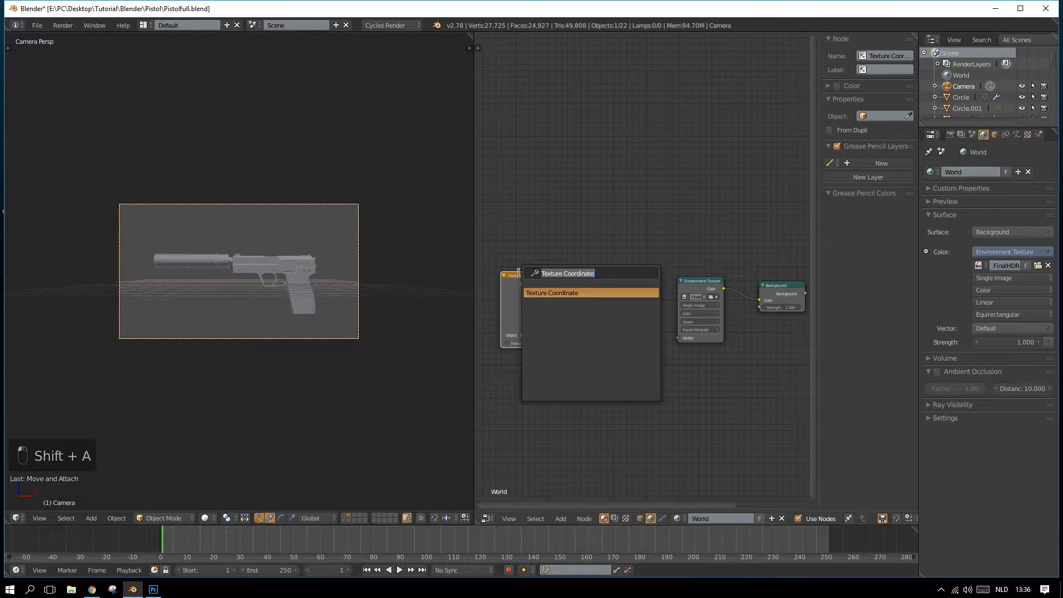
text(mapp)
key(Return)
click(554, 276)
Step: Link the Generated coordinates to the Mapping node's Vector input, and its Vector output to the Environment Texture's Vector input
drag(529, 276, 556, 358)
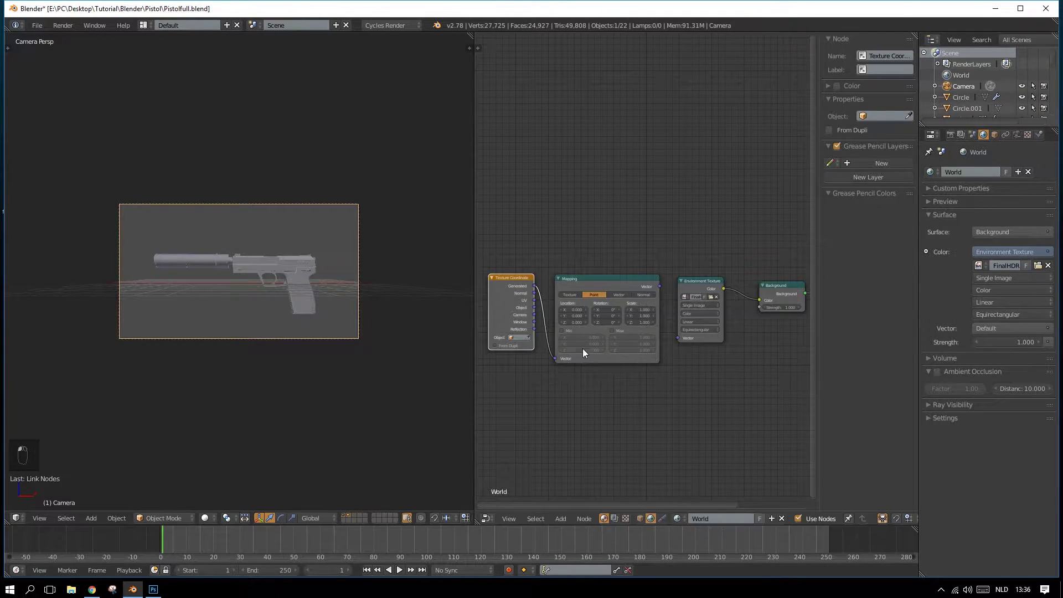
scroll(656, 319, up, 2)
drag(667, 293, 691, 364)
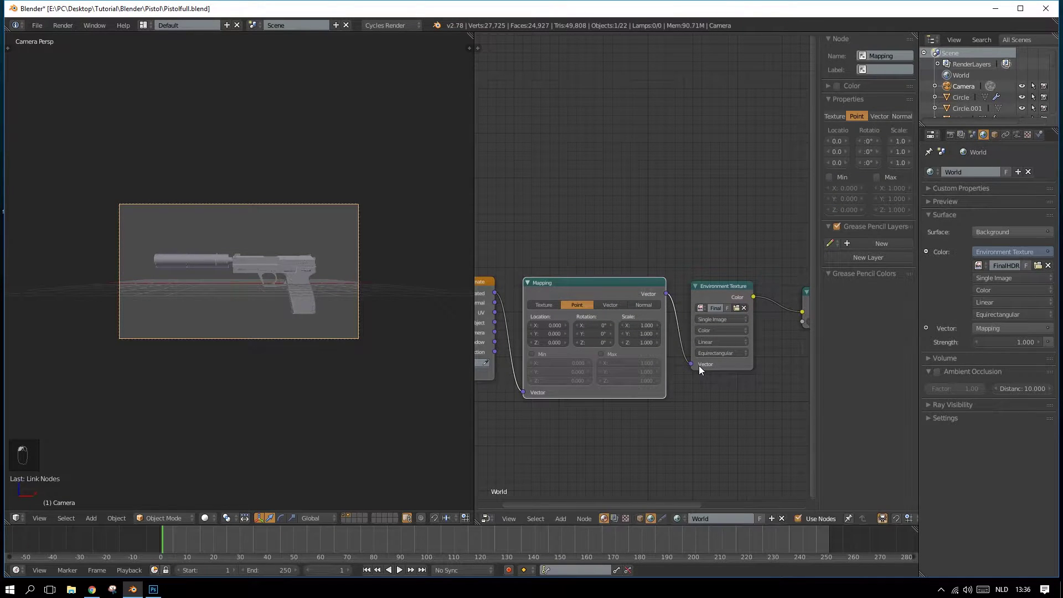
scroll(709, 352, down, 3)
Step: Preview the pistol against the HDR environment through the camera in Rendered viewport shading, and leave rendered shading again
click(206, 518)
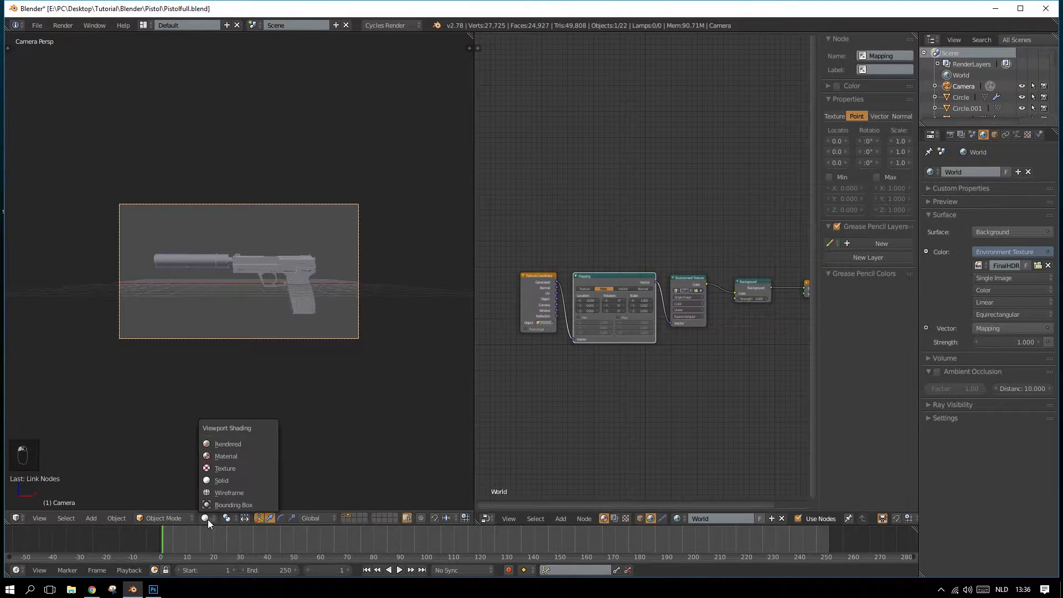
key(Return)
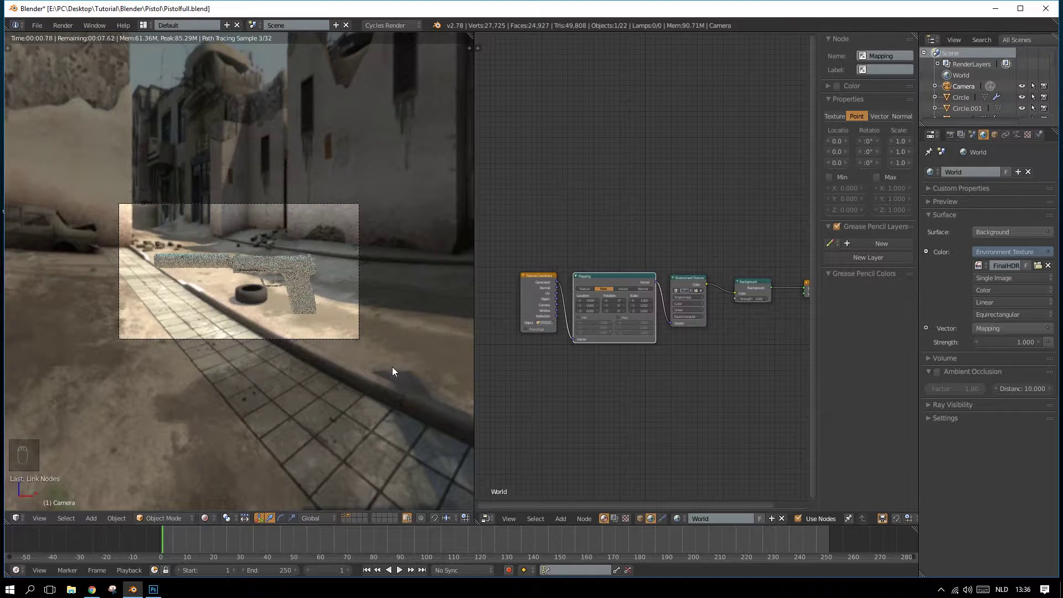
middle_drag(243, 218, 302, 212)
scroll(303, 212, down, 1)
key(KP_0)
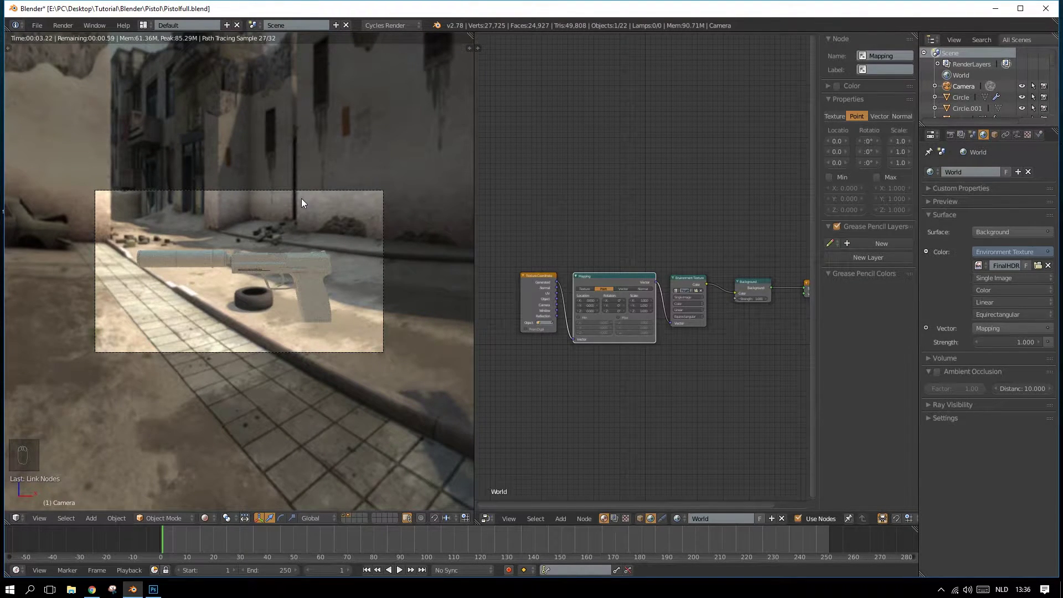
click(204, 517)
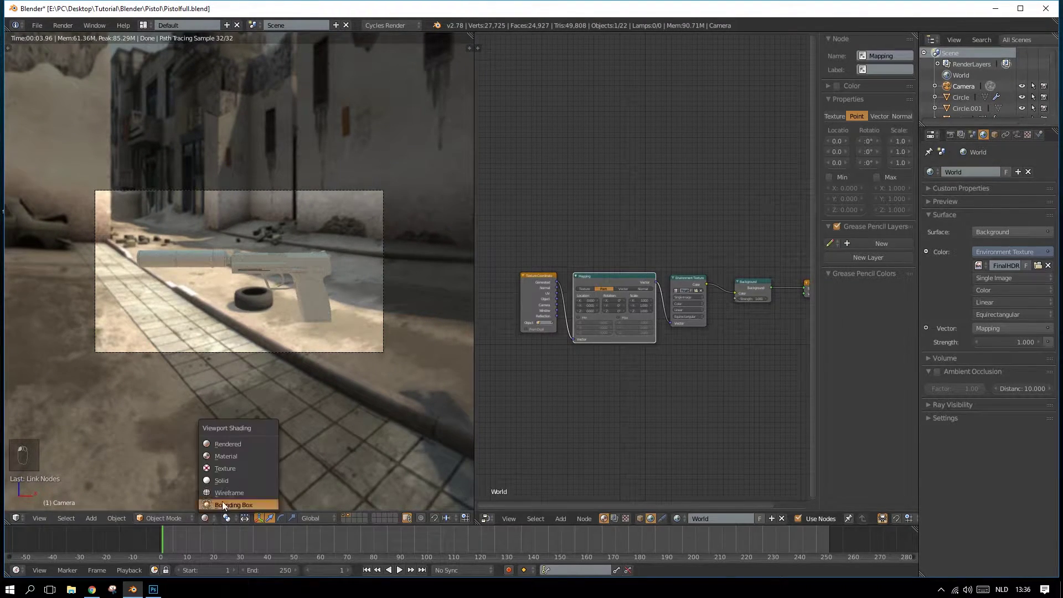
click(218, 469)
Step: Snap the 3D cursor to the center and add a mesh plane there in the front view
key(shift+s)
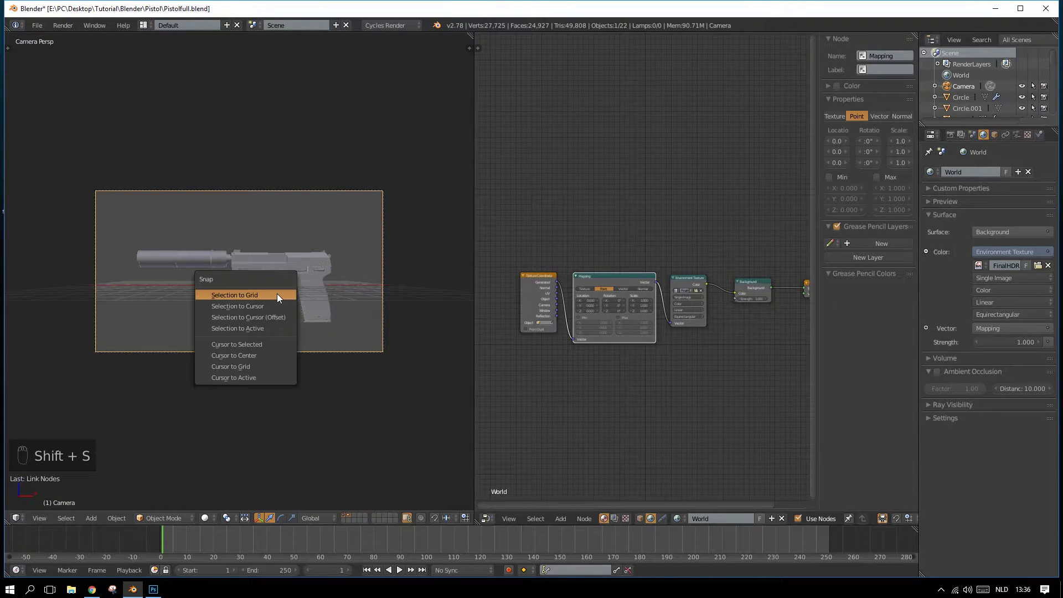
click(252, 355)
key(KP_1)
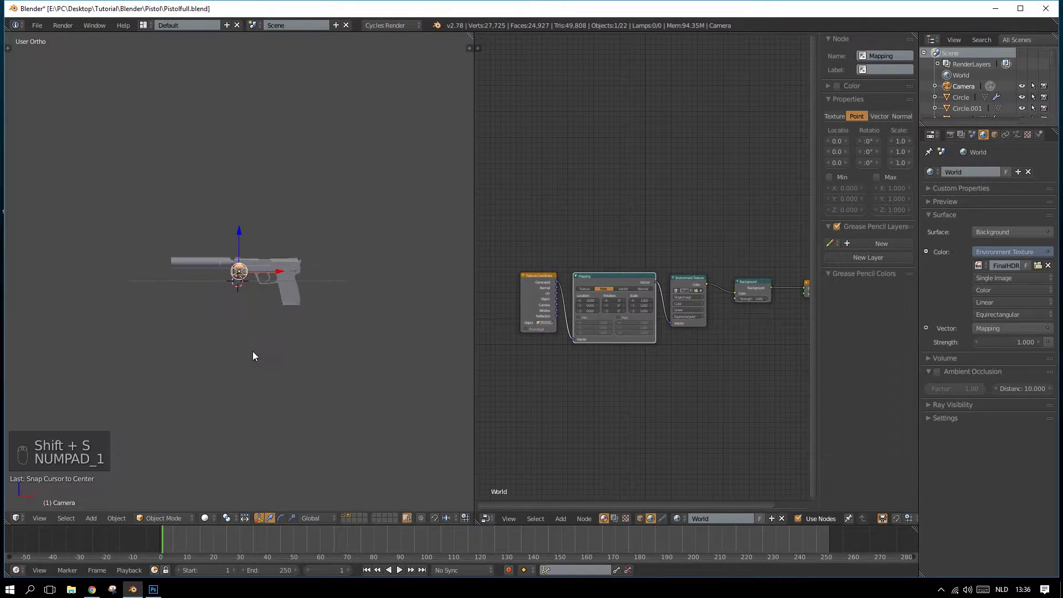
scroll(253, 351, up, 6)
key(shift+a)
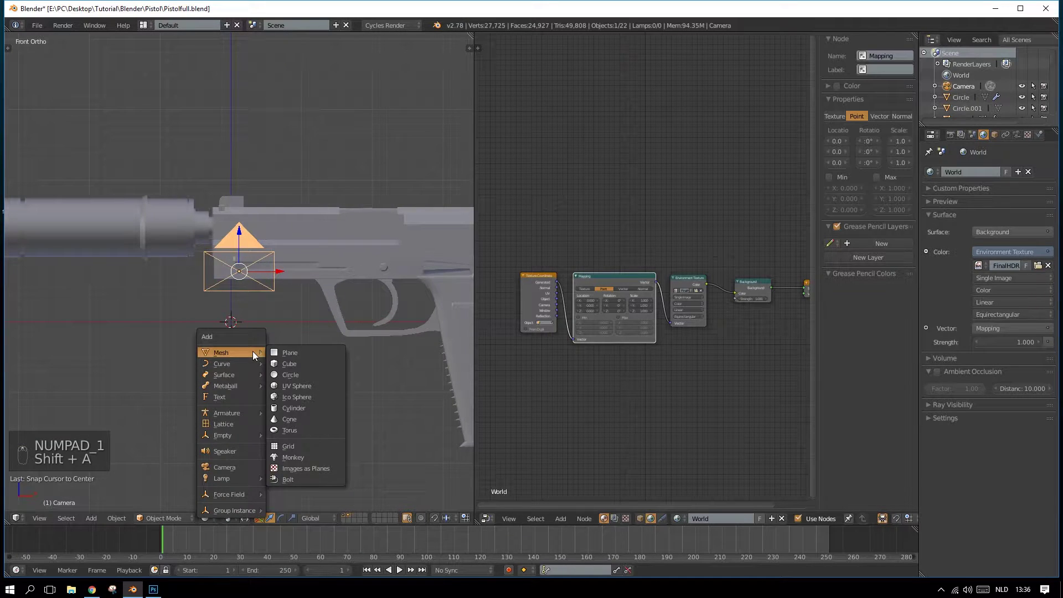
click(300, 358)
Step: Rotate the new plane 90 degrees around the X axis so it stands upright
key(r)
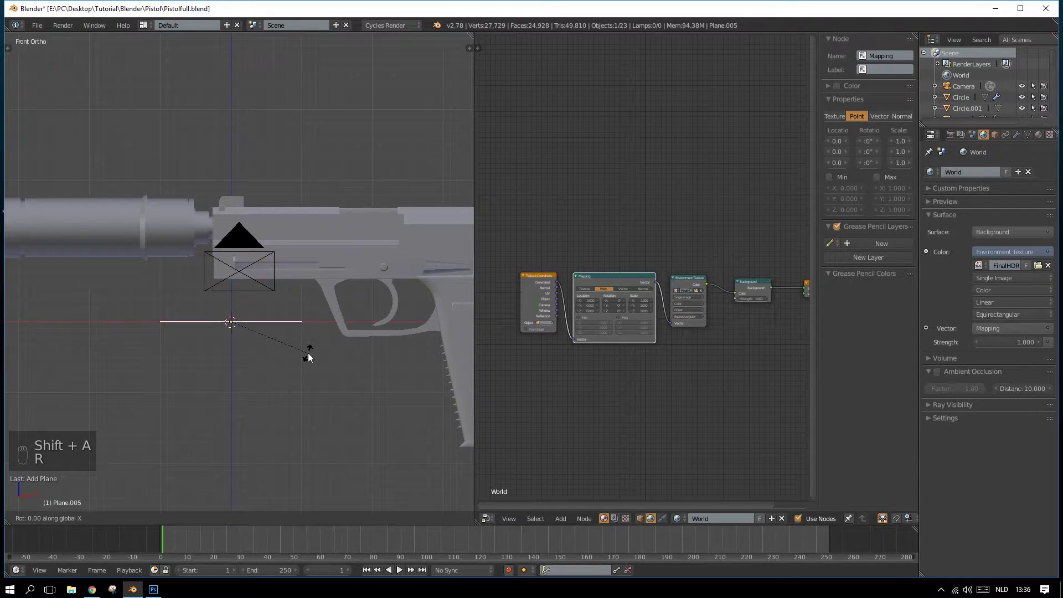
key(x)
key(9)
key(0)
key(Return)
Step: Move the upright plane along the Y axis in the right side view to just behind the pistol
key(KP_0)
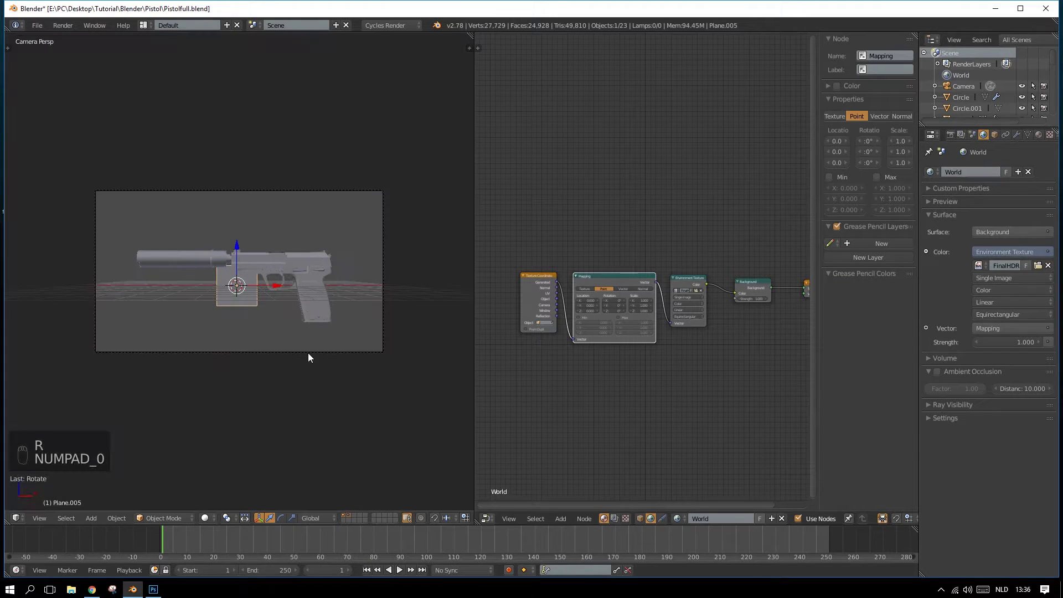
scroll(282, 351, up, 3)
scroll(284, 351, down, 2)
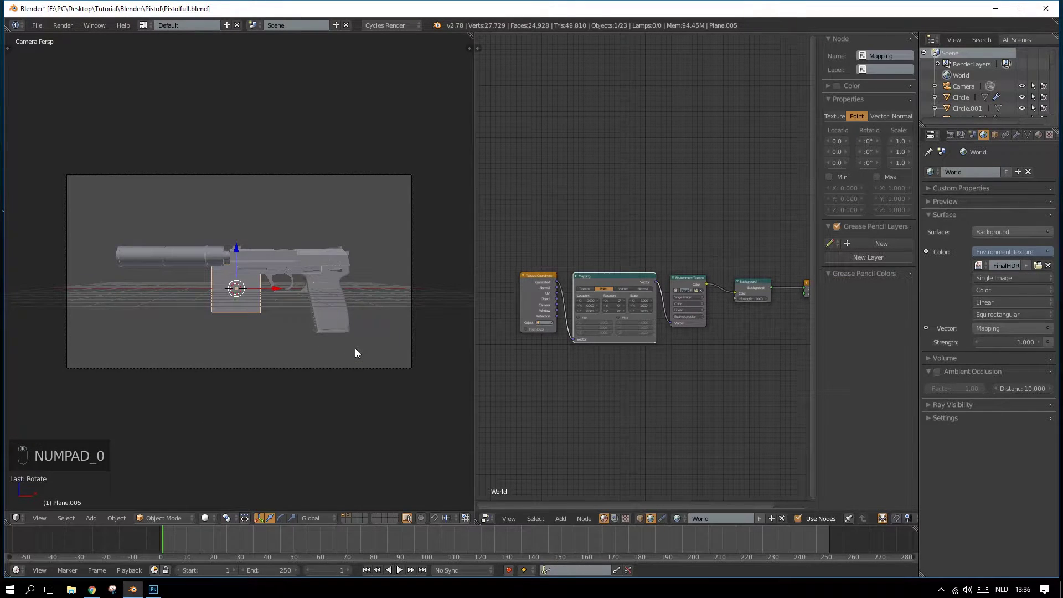
key(KP_3)
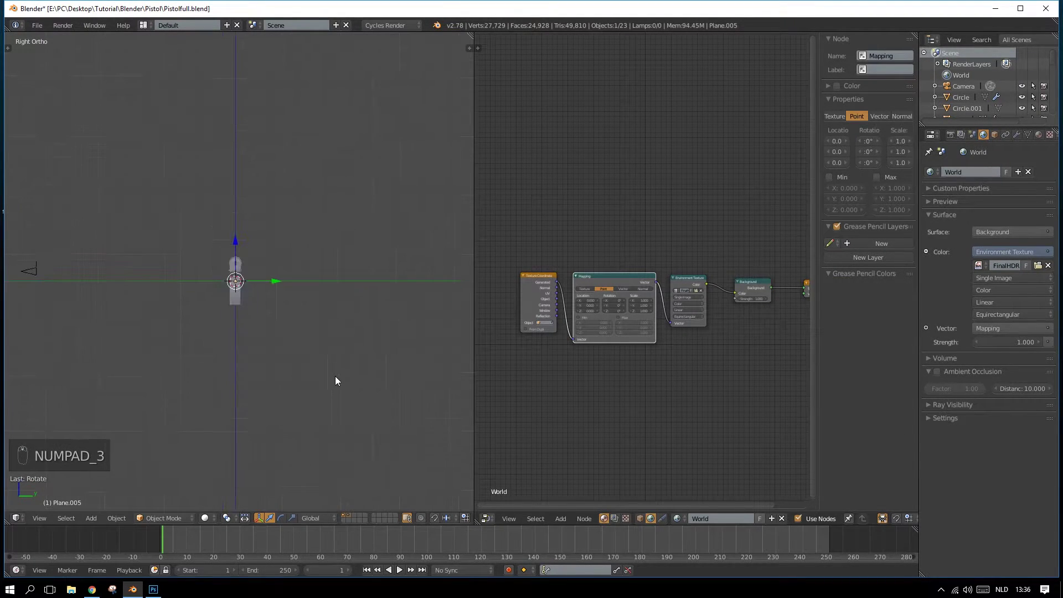
scroll(313, 367, up, 3)
scroll(313, 368, down, 3)
scroll(313, 368, up, 4)
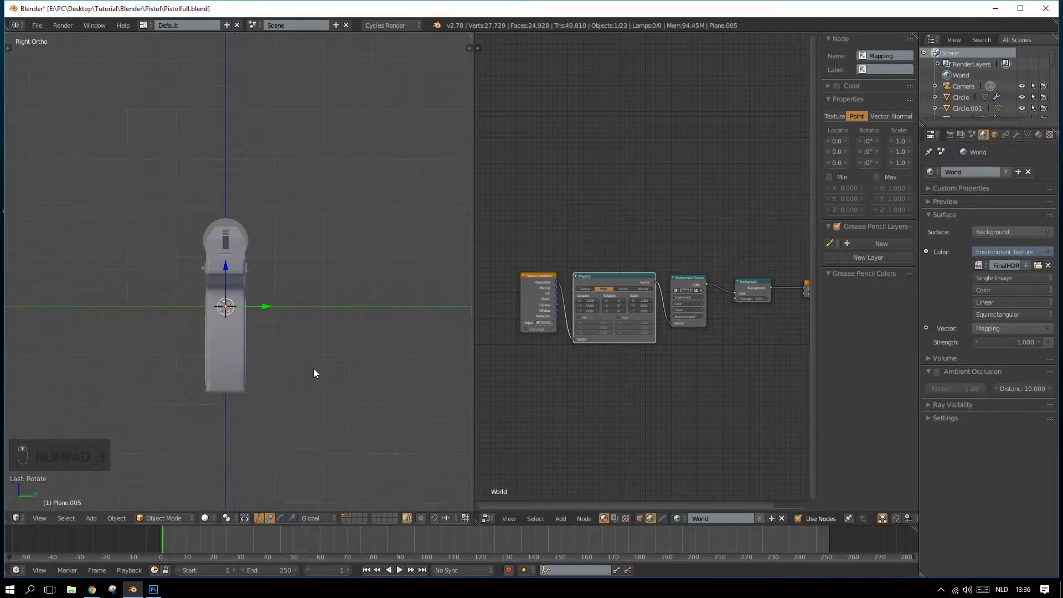
scroll(313, 367, down, 5)
key(g)
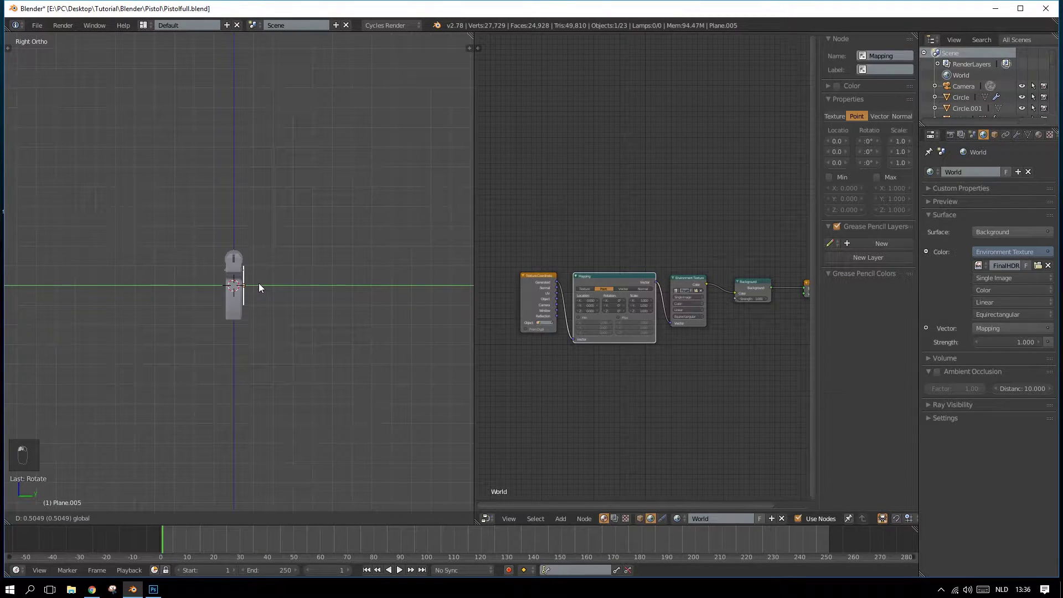
click(259, 284)
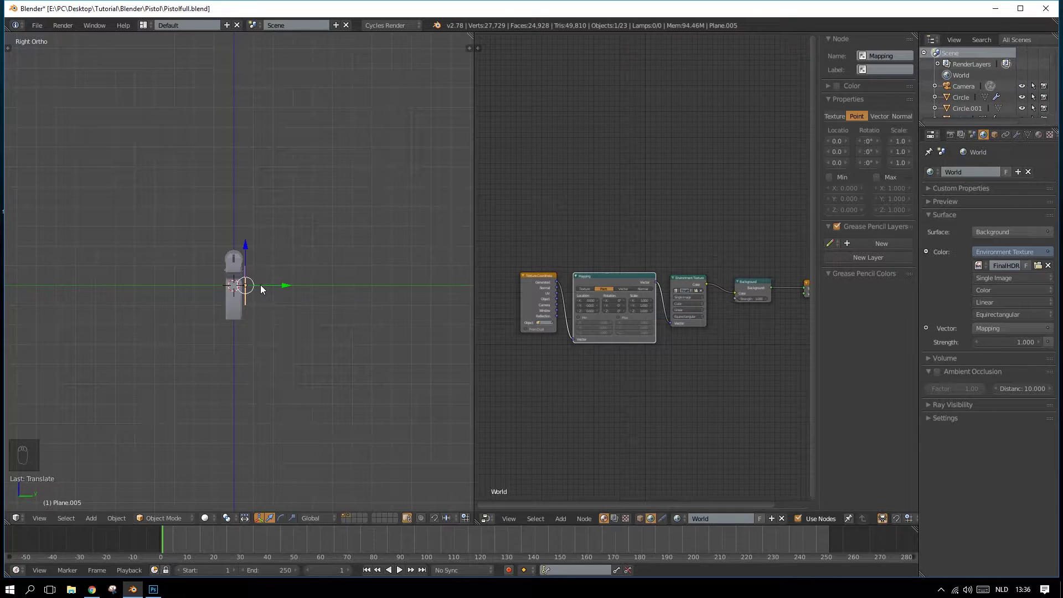
key(KP_0)
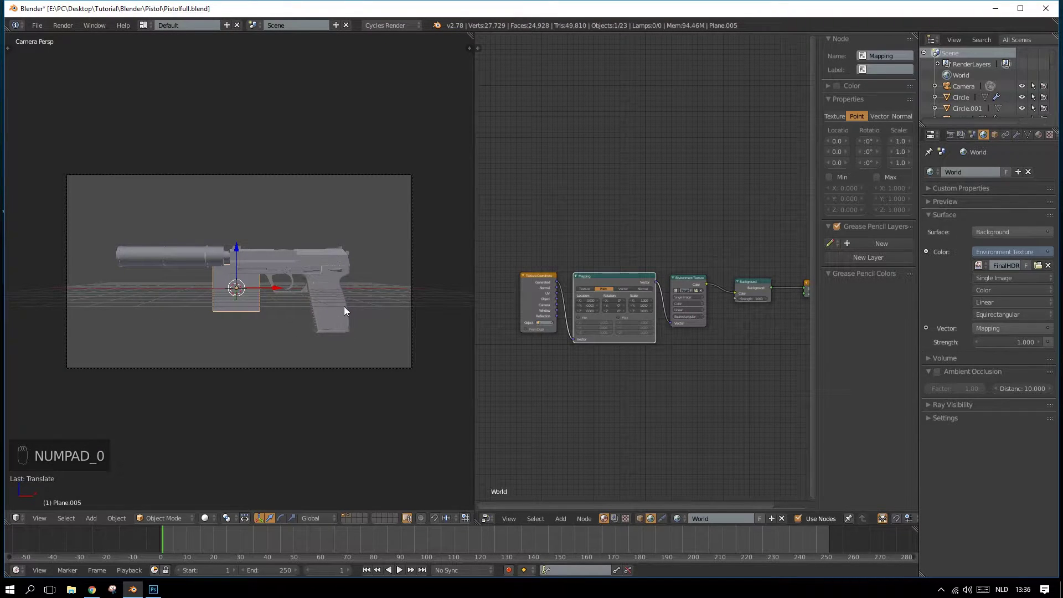
key(s)
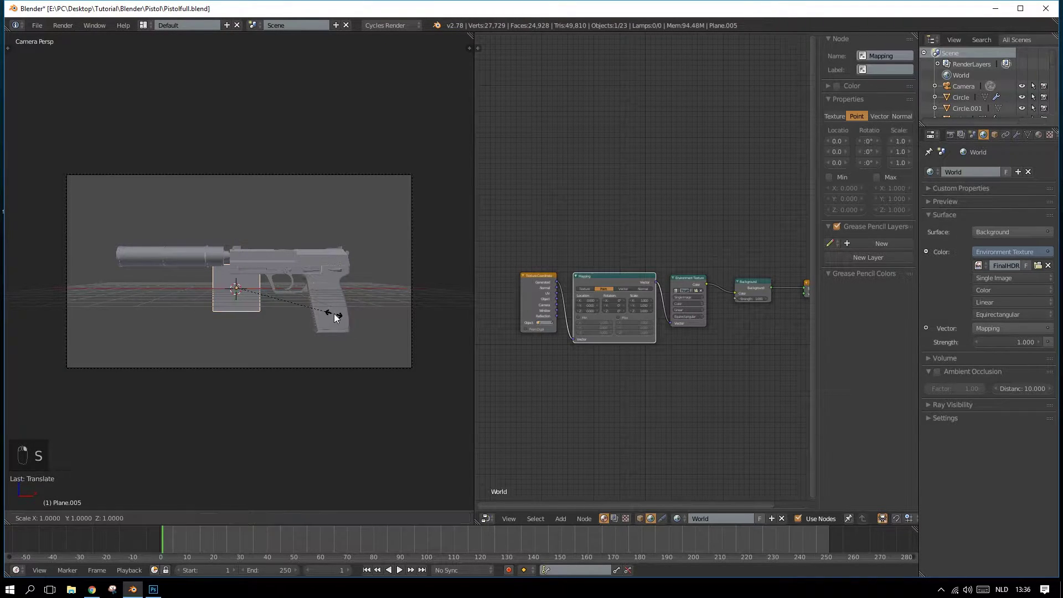
key(s)
click(268, 304)
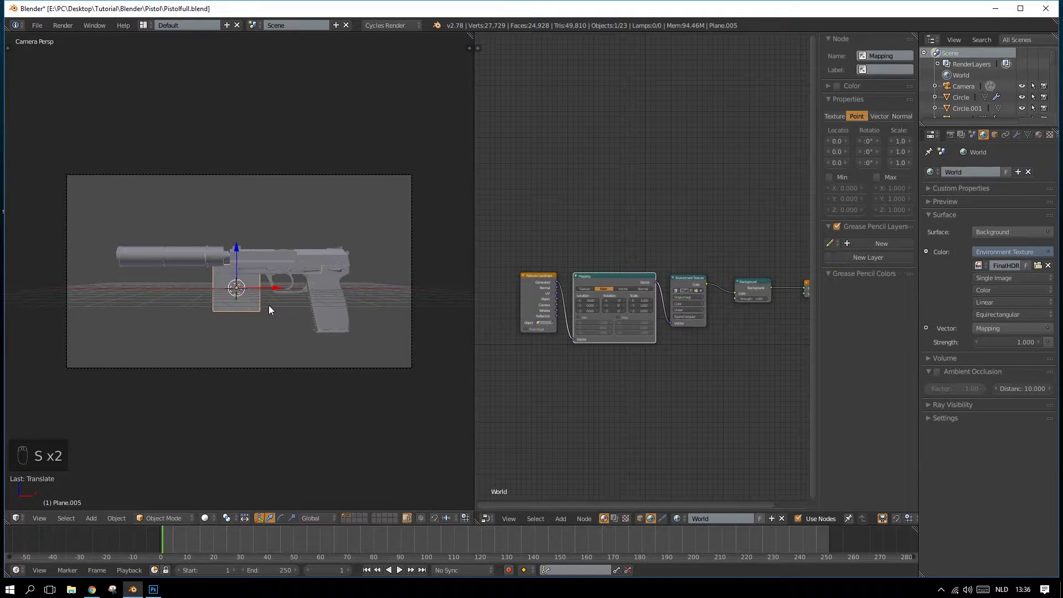
Step: Enlarge the plane to about three times its size in the front view and widen it along X beyond the pistol's length
key(KP_5)
key(KP_1)
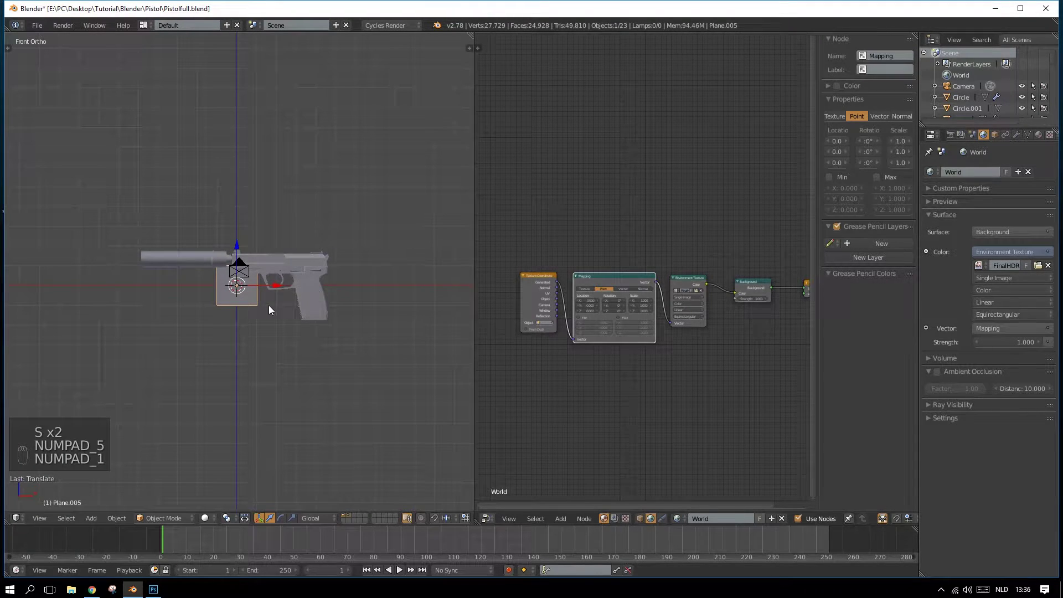
key(s)
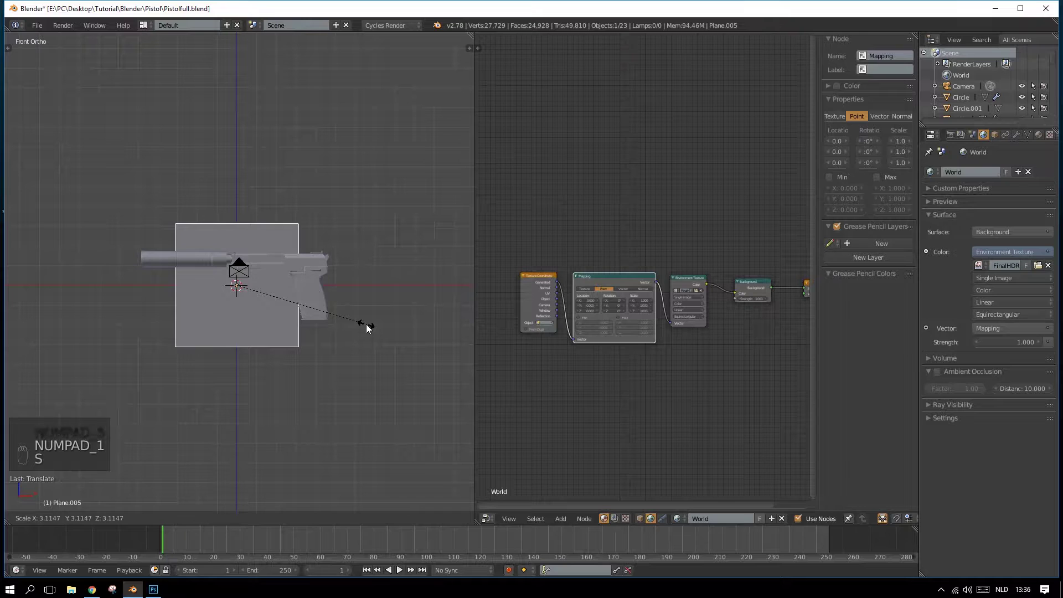
click(371, 335)
key(s)
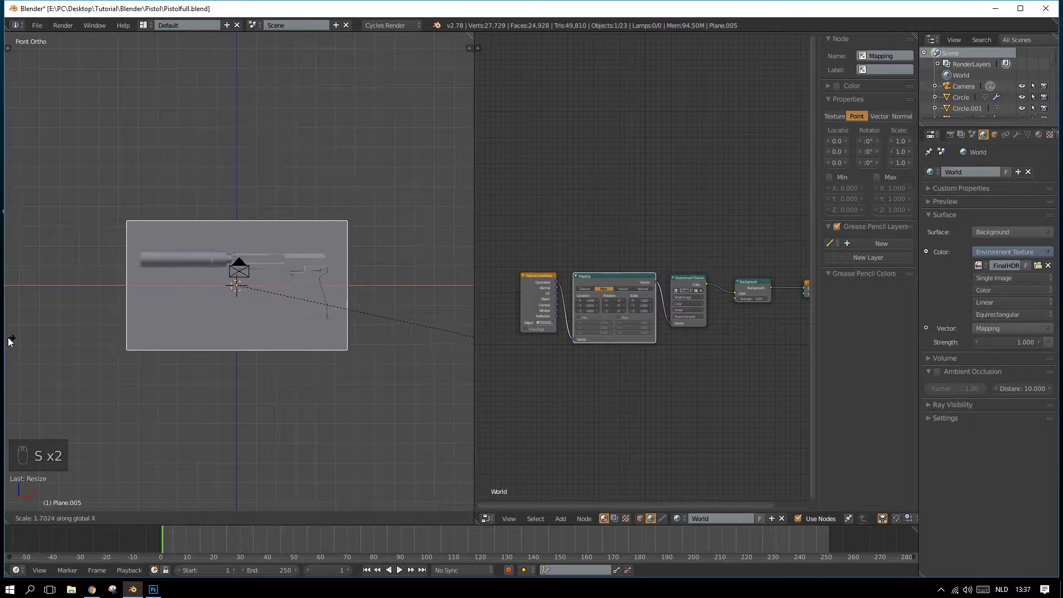
click(12, 344)
Step: Scale the plane up in the camera view and stretch it along X past both sides of the camera frame
key(KP_0)
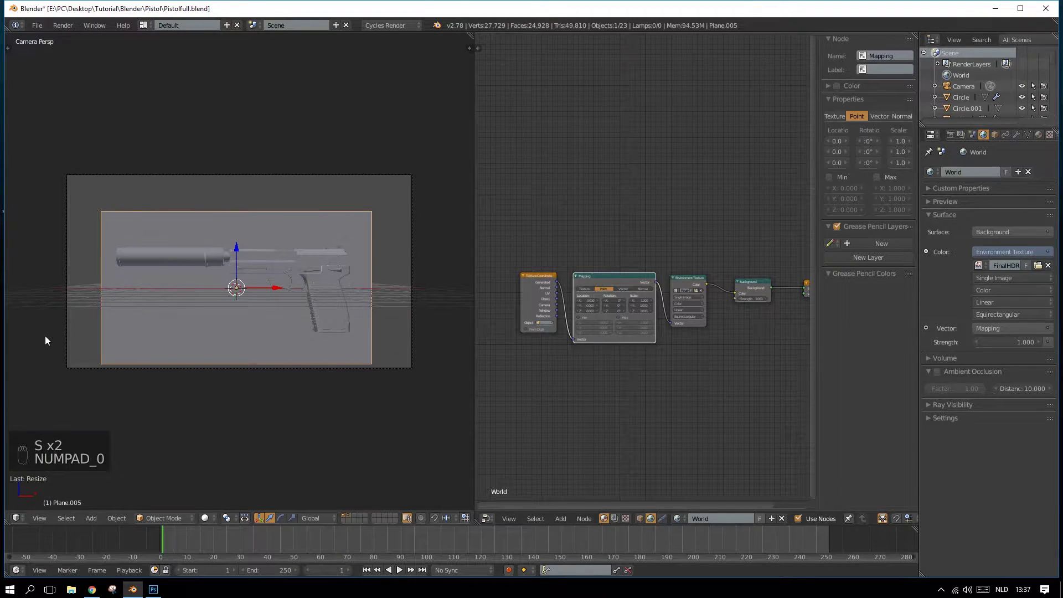
key(s)
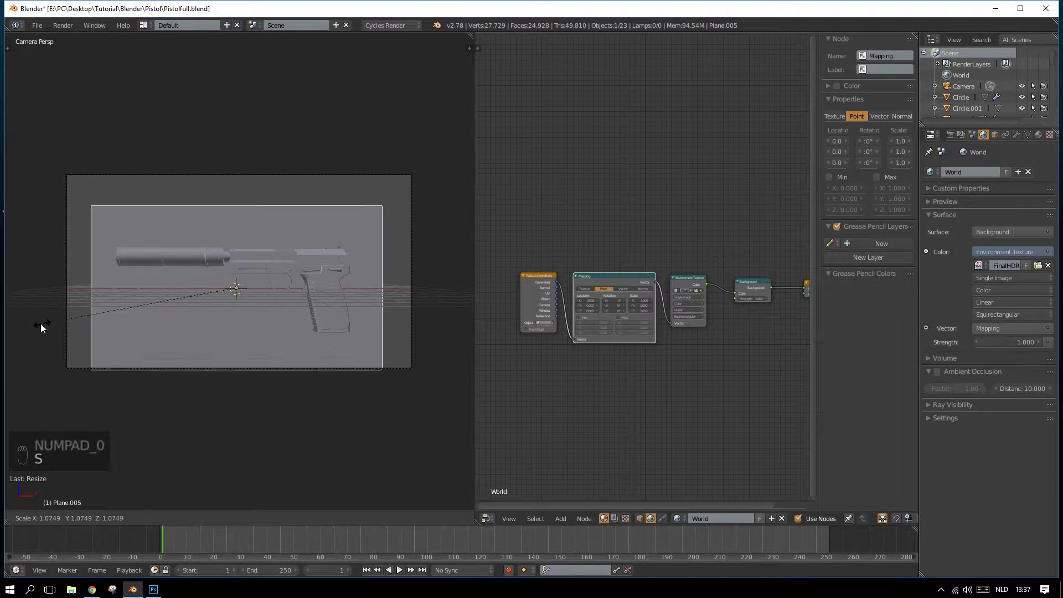
key(s)
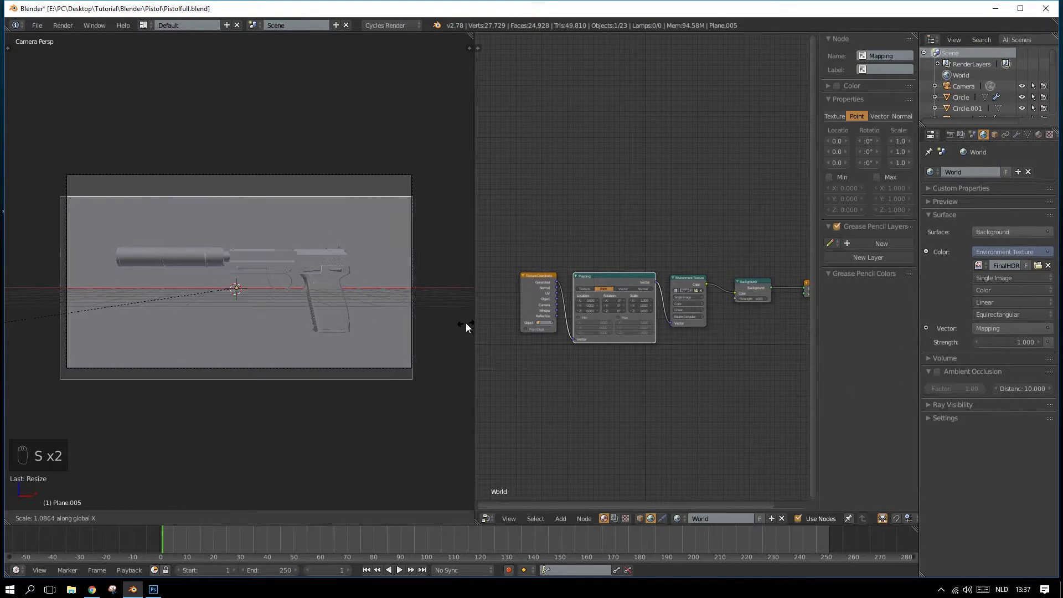
Step: Scale the backdrop plane along Z and raise it until it covers the full height of the camera frame
key(s)
key(z)
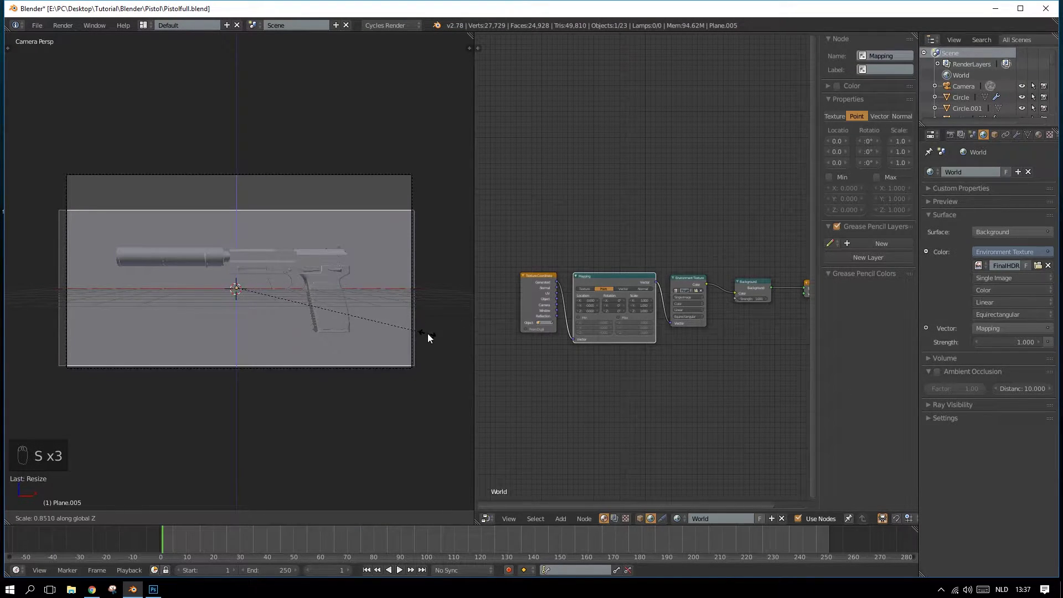
click(3, 325)
drag(237, 249, 239, 233)
key(s)
key(z)
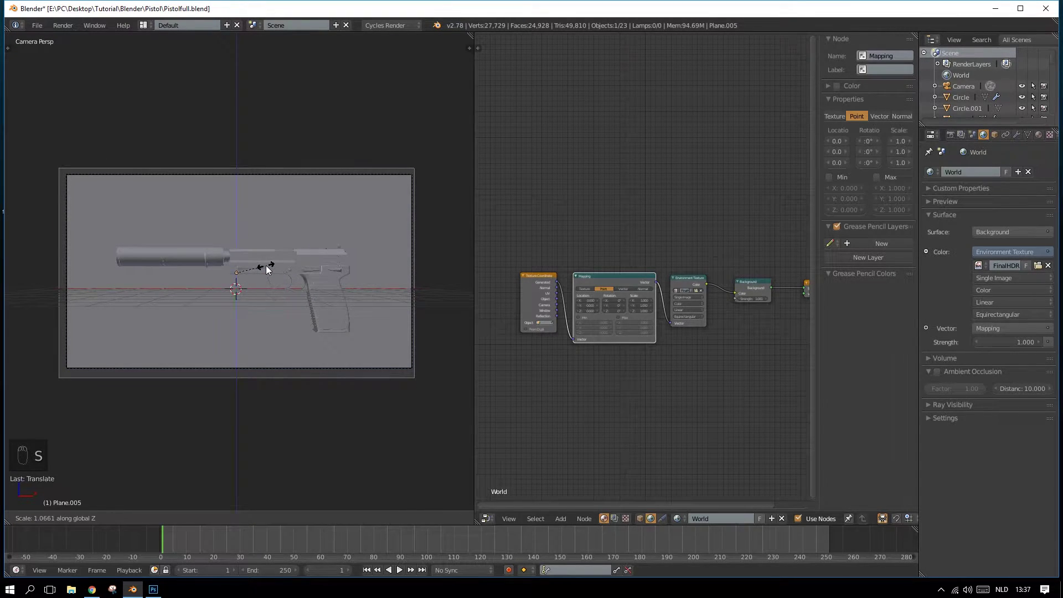
click(265, 265)
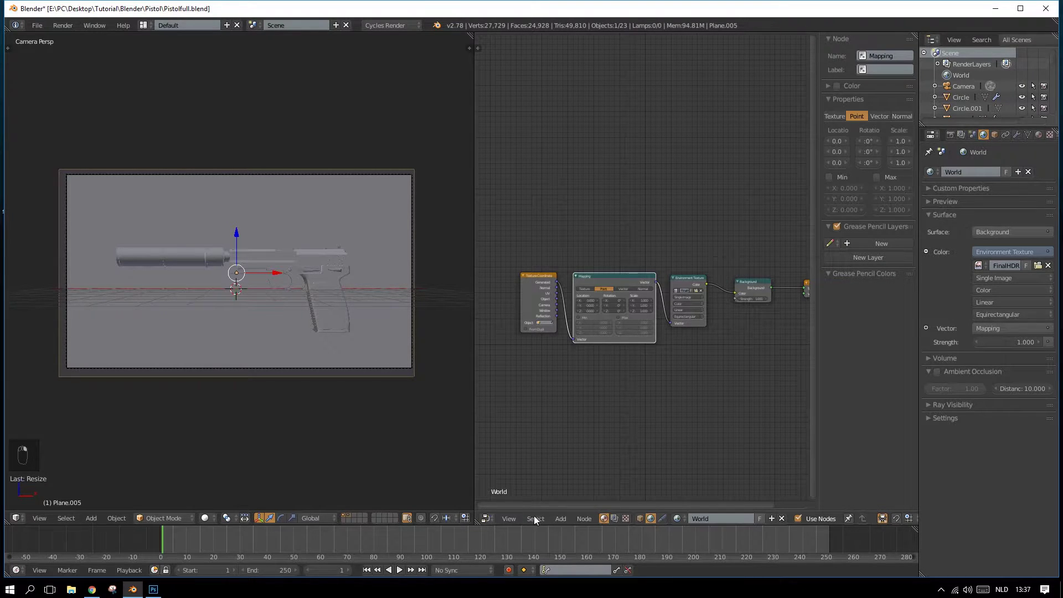
Step: Create a new object material named Ice for the backdrop plane and show its nodes
click(640, 519)
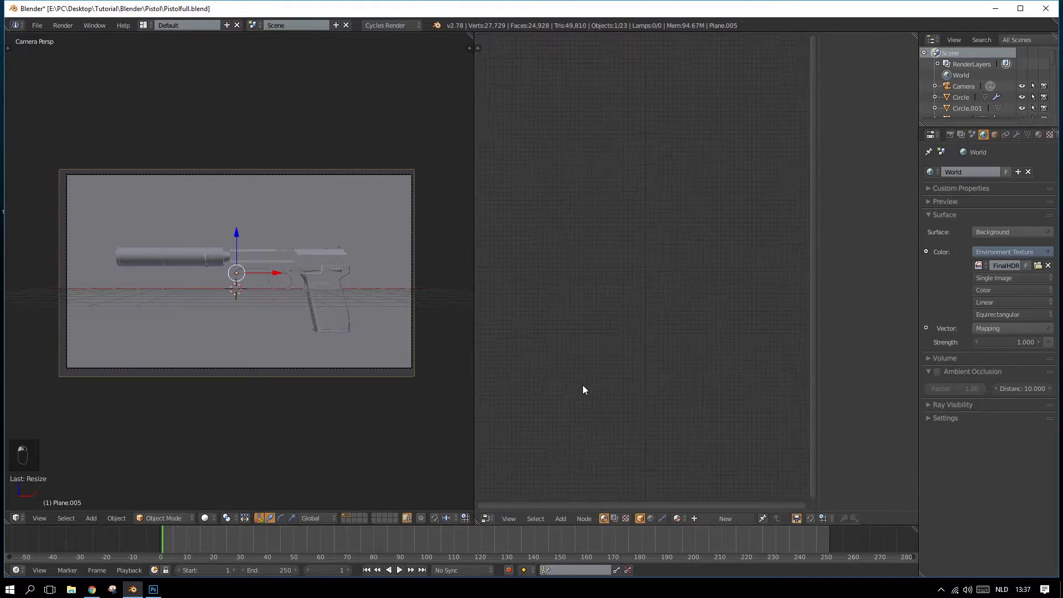
click(1039, 136)
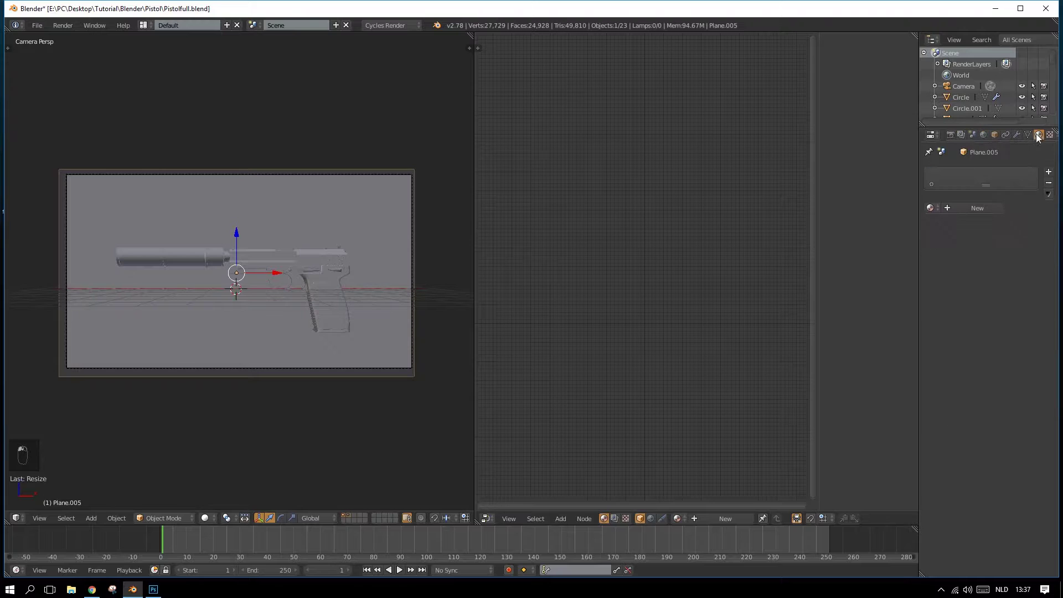
click(953, 208)
key(BackSpace)
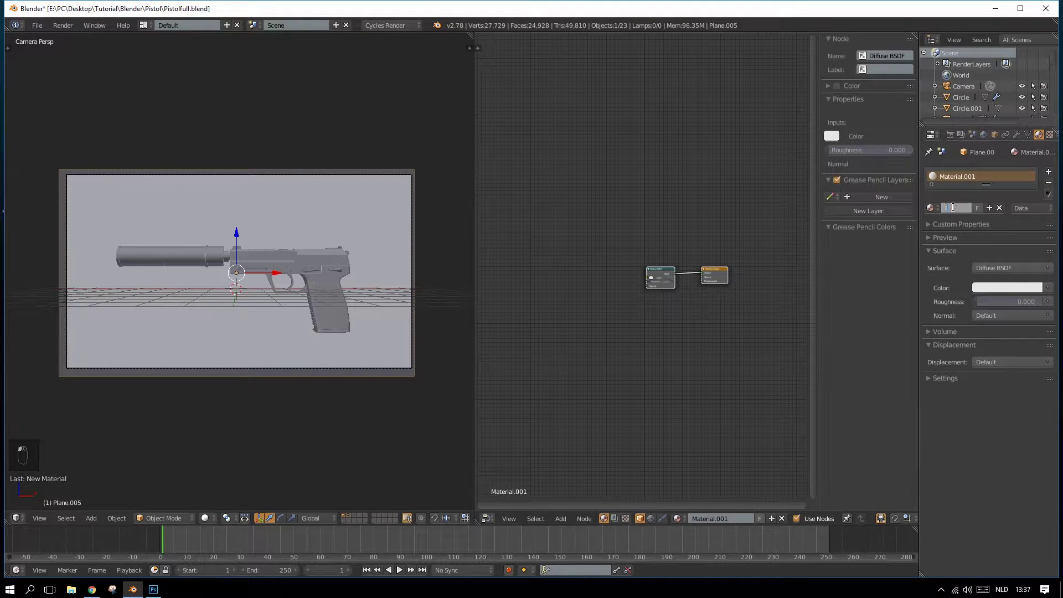
text(Ice)
key(Return)
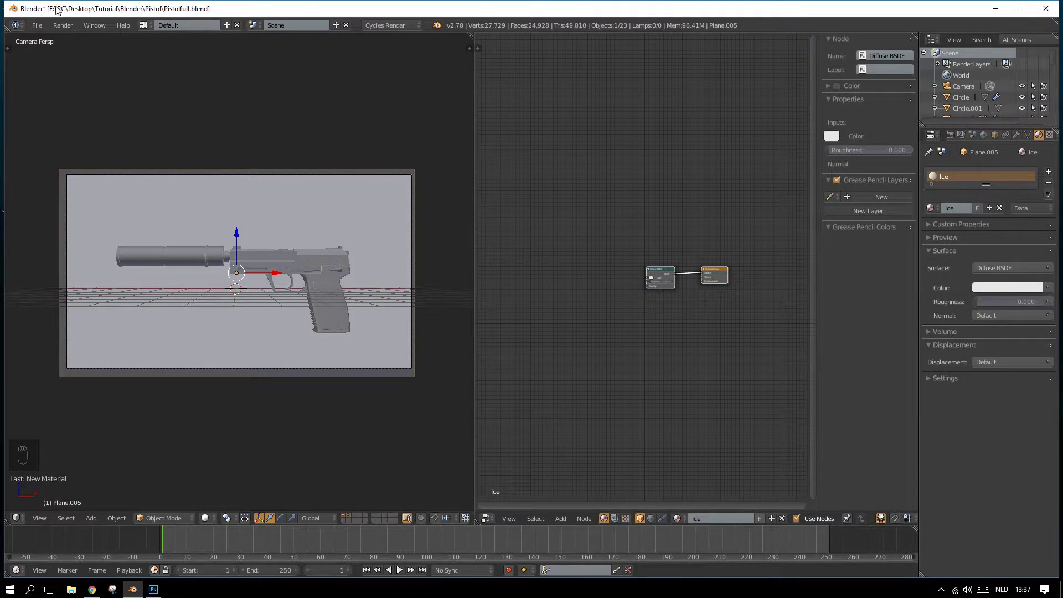
Step: Save the project as a new file named PistolWithBackground.blend in the Pistol folder
click(37, 25)
click(68, 122)
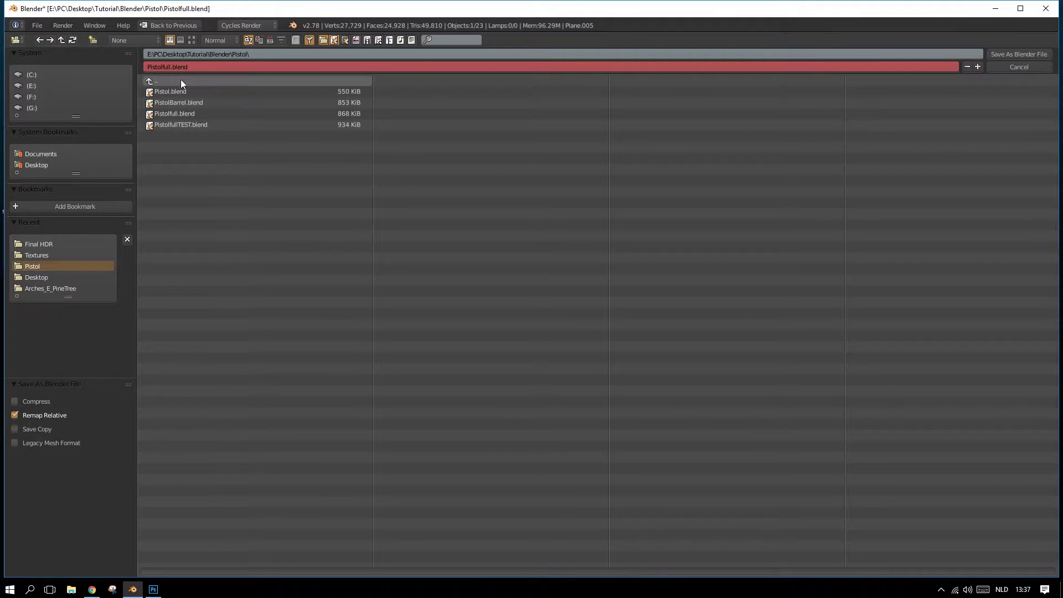
click(170, 67)
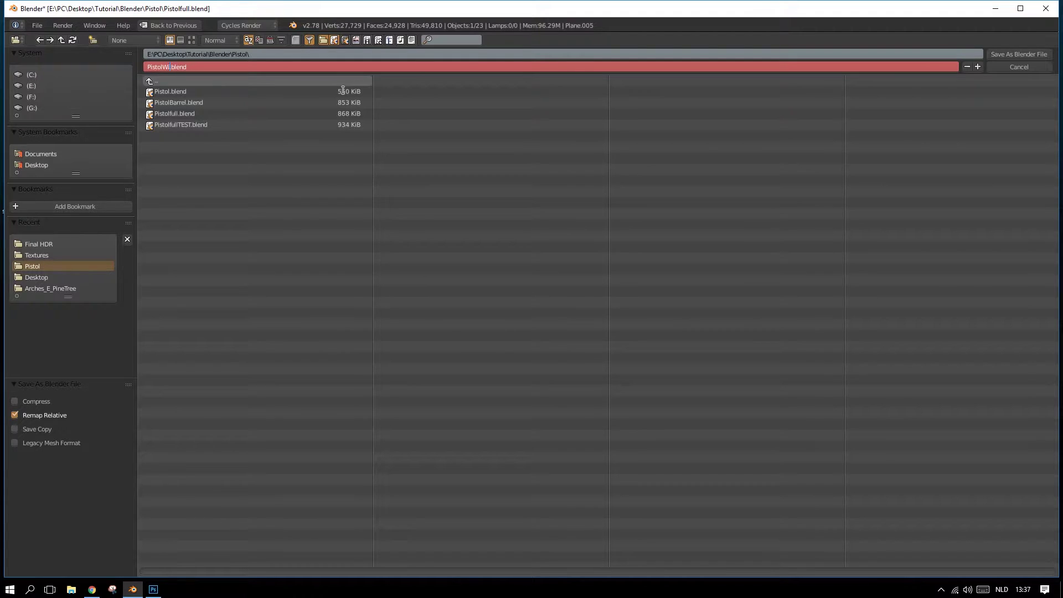
text(WithBackgtround)
click(1030, 55)
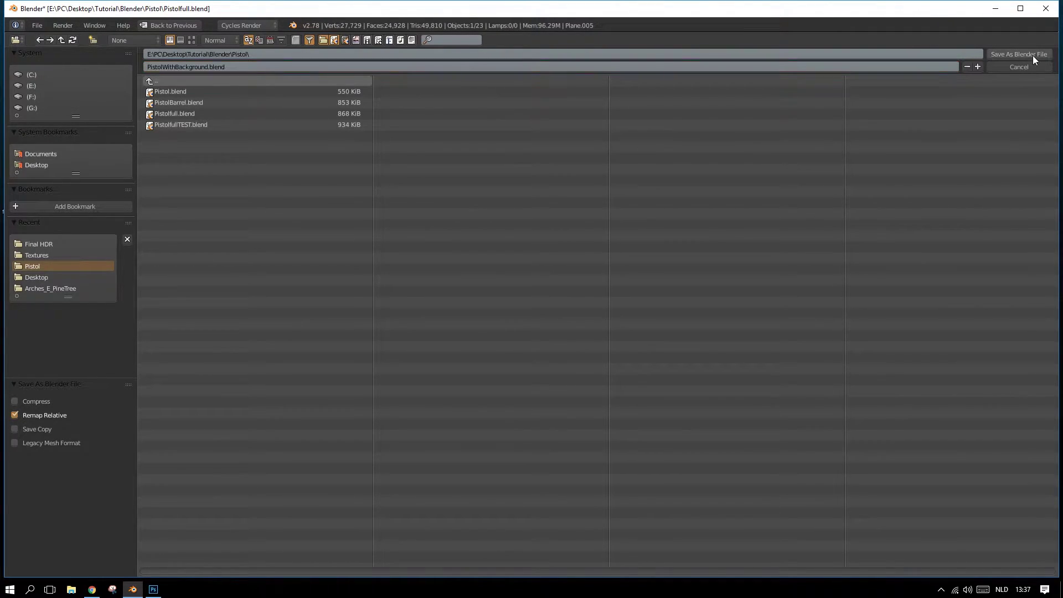
Step: Switch the camera view to rendered shading and delete the Ice material's Diffuse BSDF node
scroll(629, 284, down, 2)
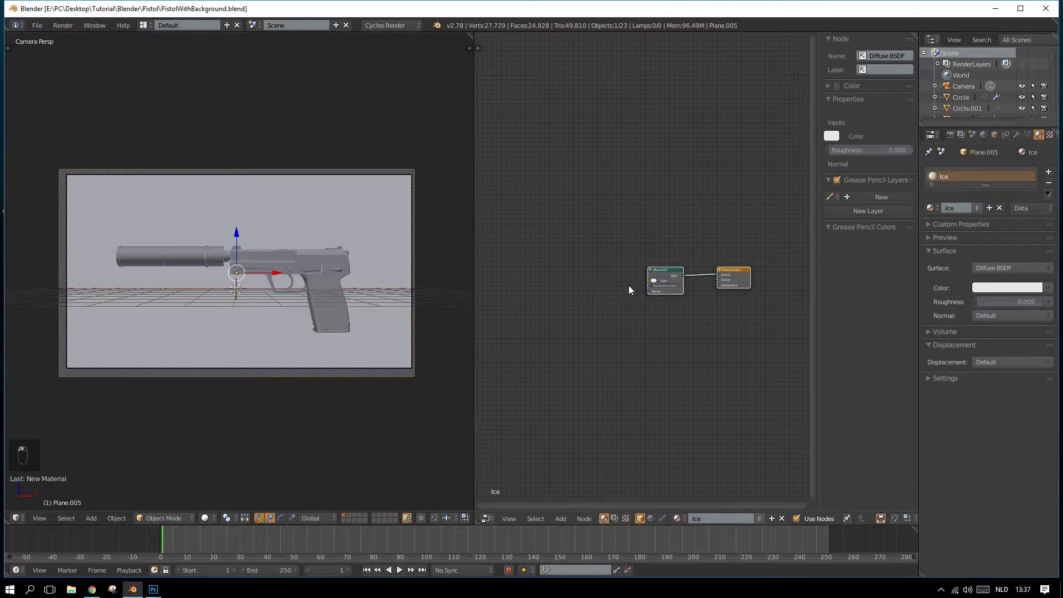
click(677, 271)
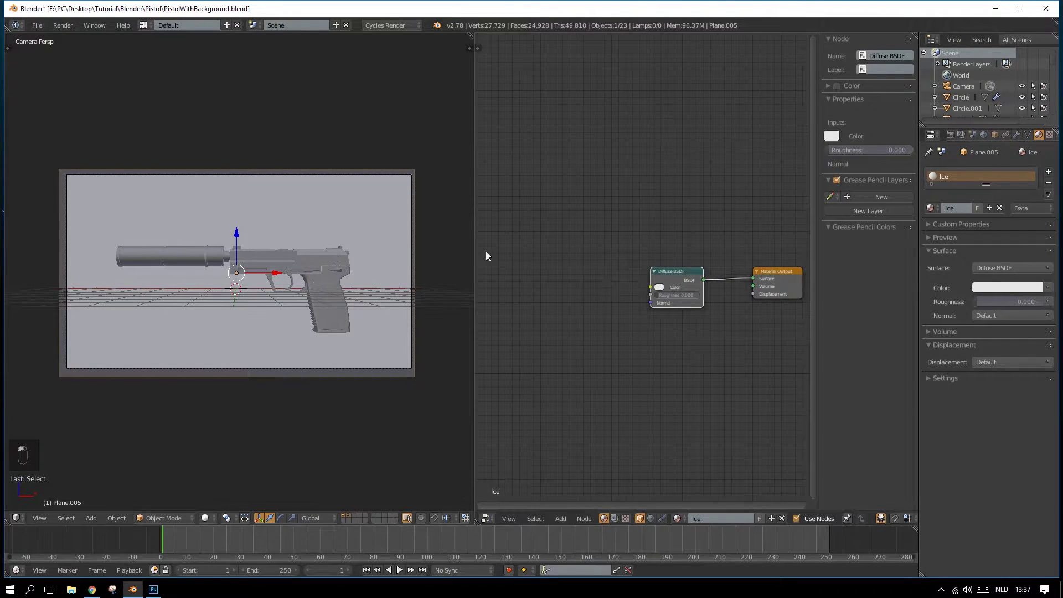
click(205, 518)
click(249, 443)
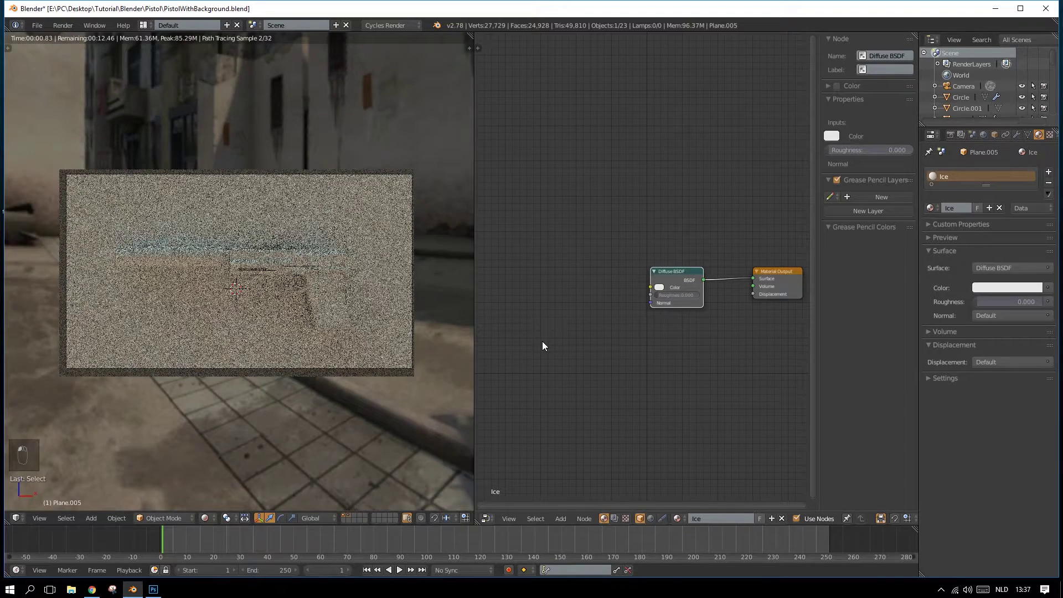
middle_drag(731, 351, 659, 366)
key(x)
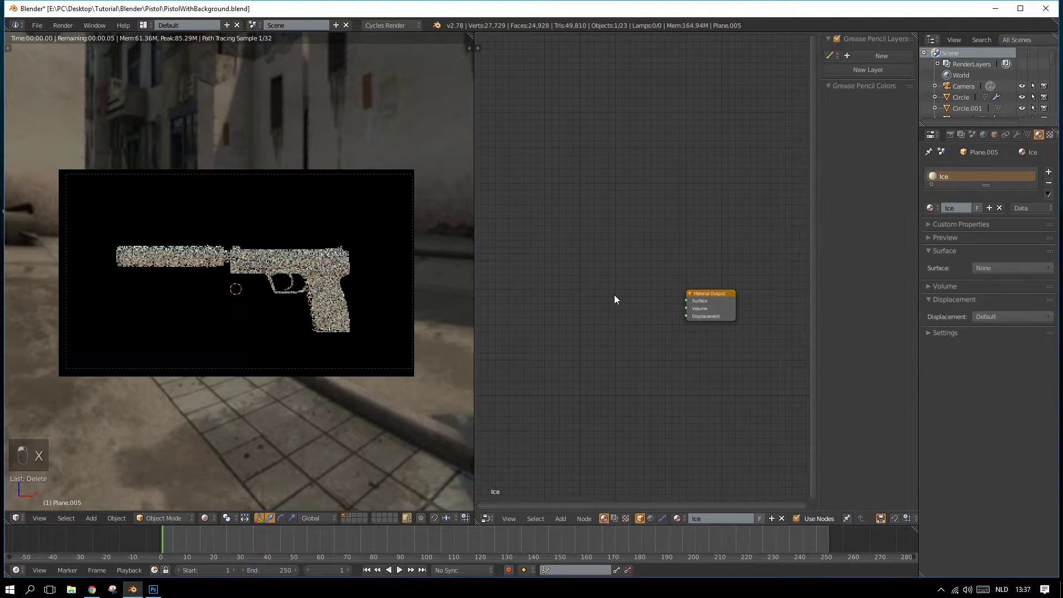
Step: Add a Glossy BSDF node and connect its BSDF output to the Material Output's Surface
key(shift+a)
text(sglo)
key(Return)
click(577, 280)
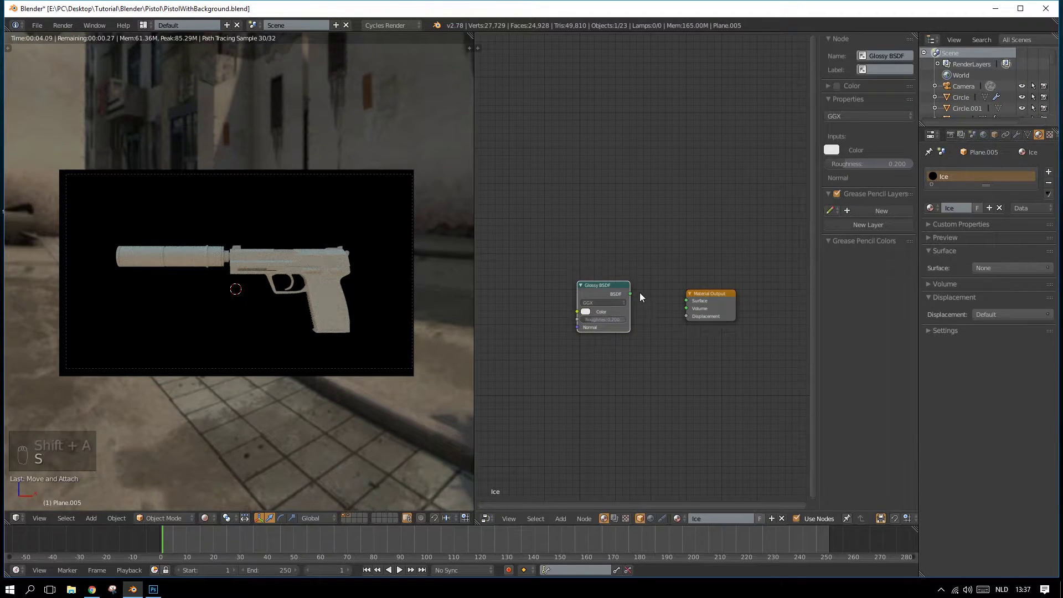
drag(631, 294, 686, 301)
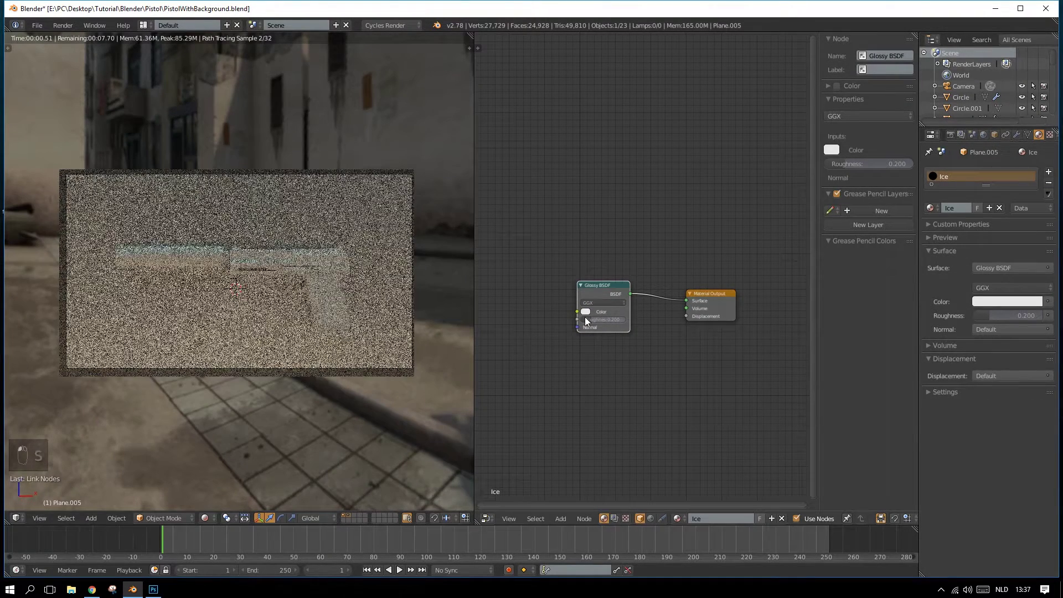
Step: Try a roughness of 0 on the Glossy BSDF, and set it to 0.1
drag(588, 319, 568, 319)
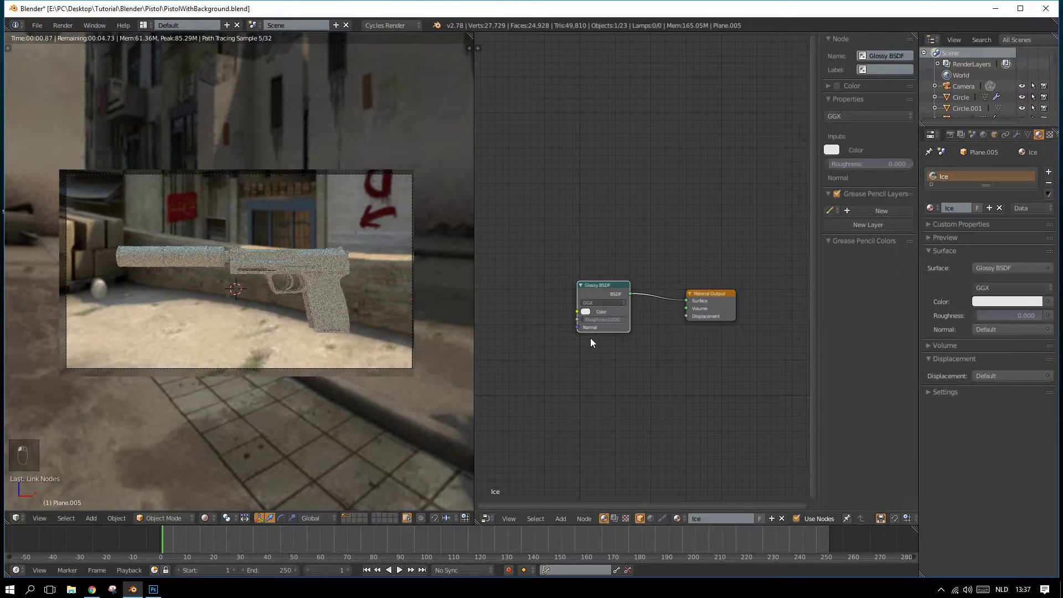
click(588, 320)
text(0.1)
key(Return)
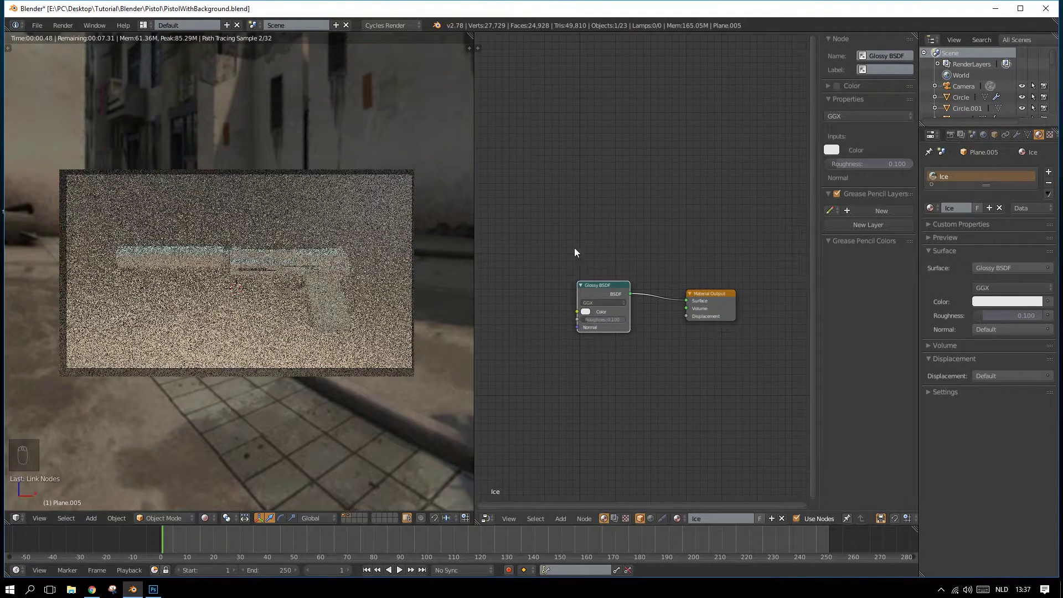
Step: Add a Texture Coordinate node well before the Glossy BSDF in the Ice material
scroll(622, 377, down, 2)
mouse_move(620, 389)
middle_down()
mouse_move(711, 405)
mouse_move(630, 384)
middle_up()
scroll(696, 384, up, 2)
key(shift+a)
click(537, 342)
text(tex)
key(Return)
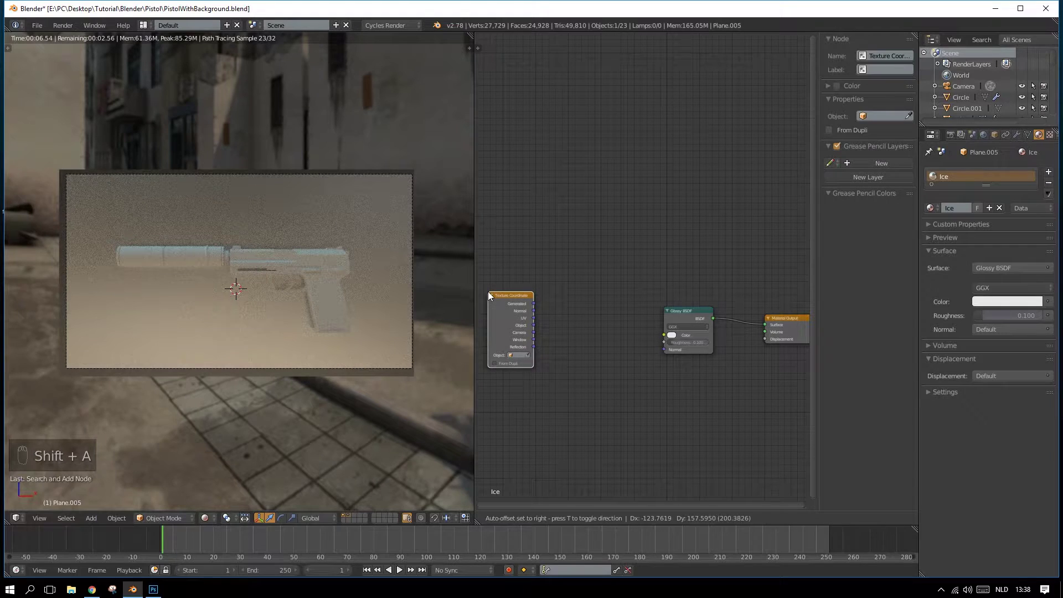
click(488, 291)
middle_drag(569, 344, 673, 369)
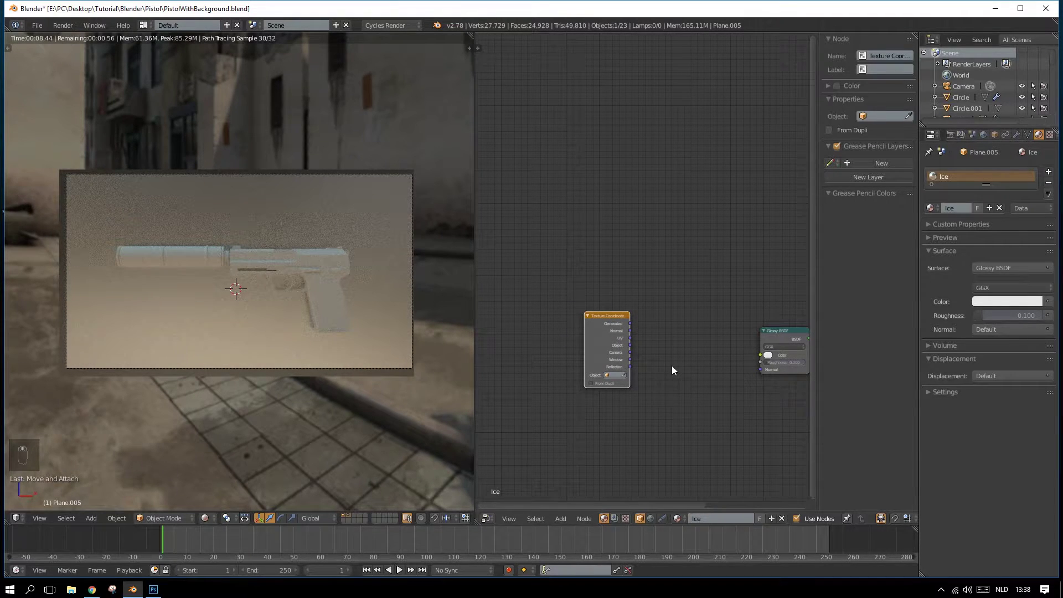
Step: Add an Image Texture node before the Glossy BSDF and move the Texture Coordinate node away to make room
key(shift+a)
click(672, 365)
text(texture)
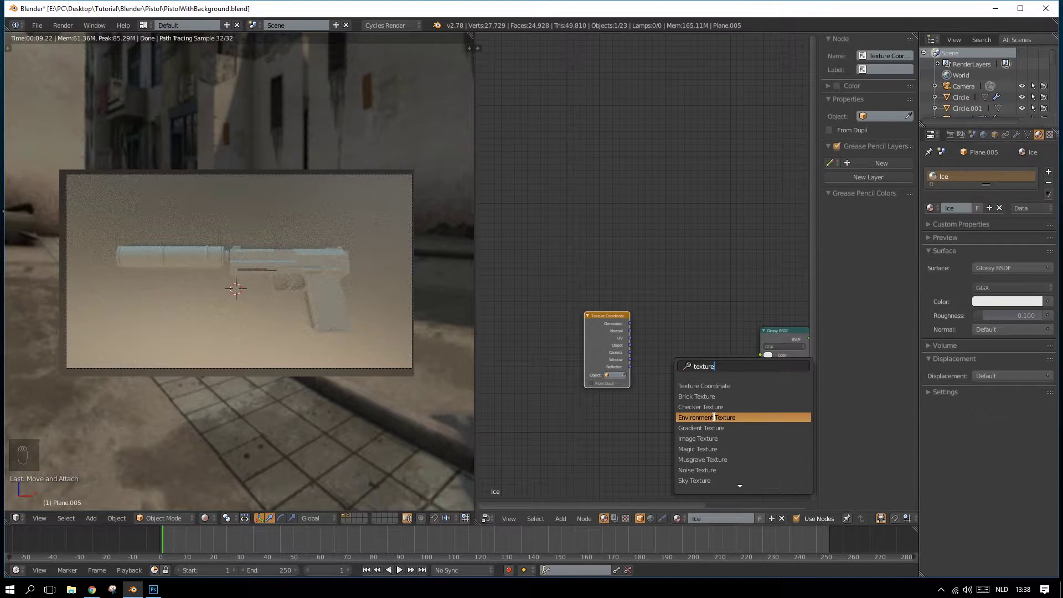
click(712, 436)
click(641, 319)
drag(611, 317, 536, 320)
Step: Add a Mapping node and arrange it between the Texture Coordinate and Image Texture nodes
key(shift+a)
click(536, 329)
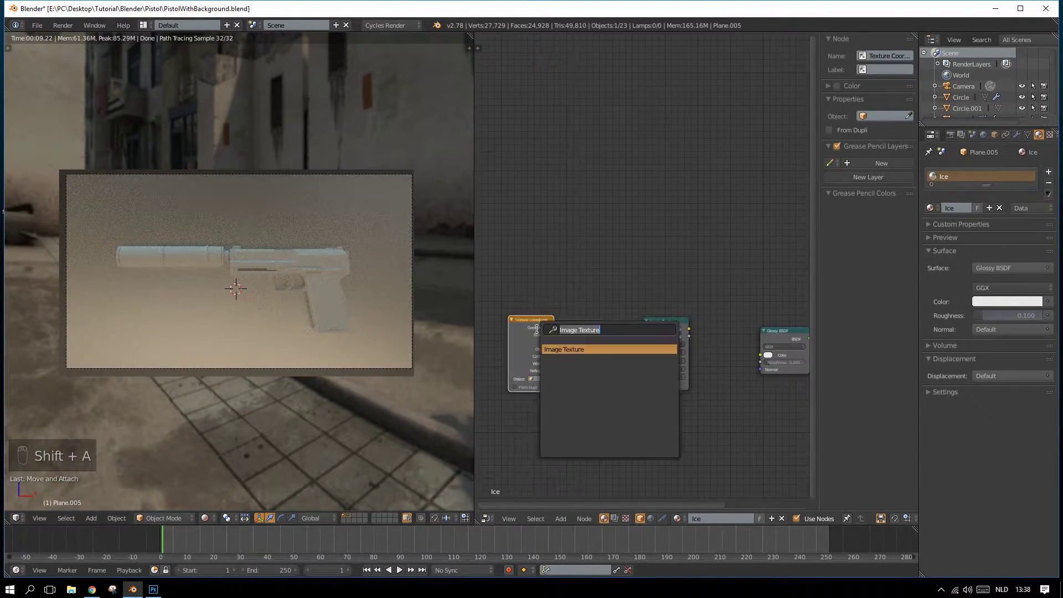
text(mapp)
key(Return)
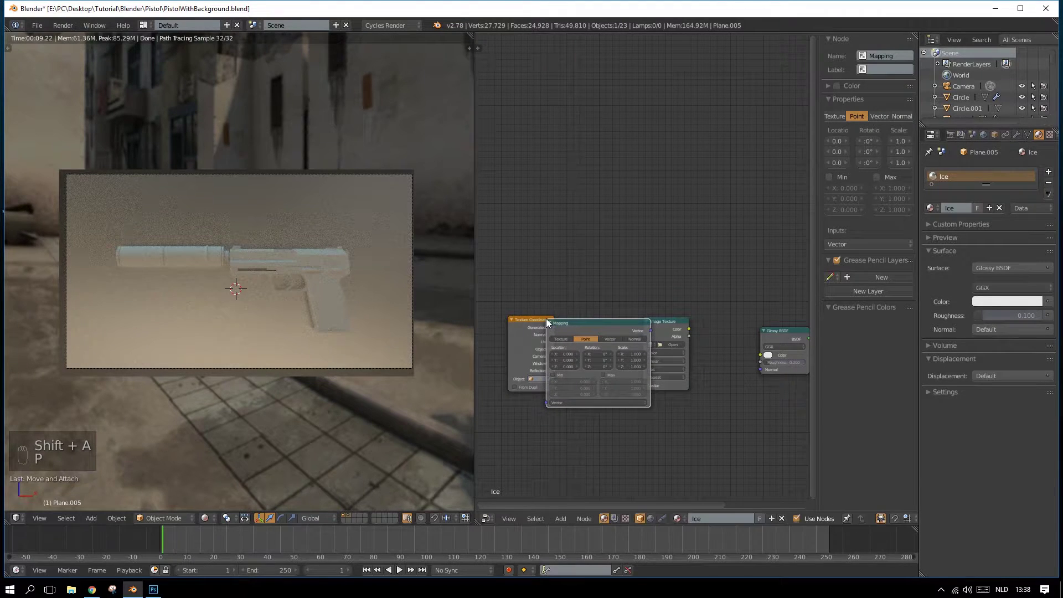
click(634, 371)
click(671, 367)
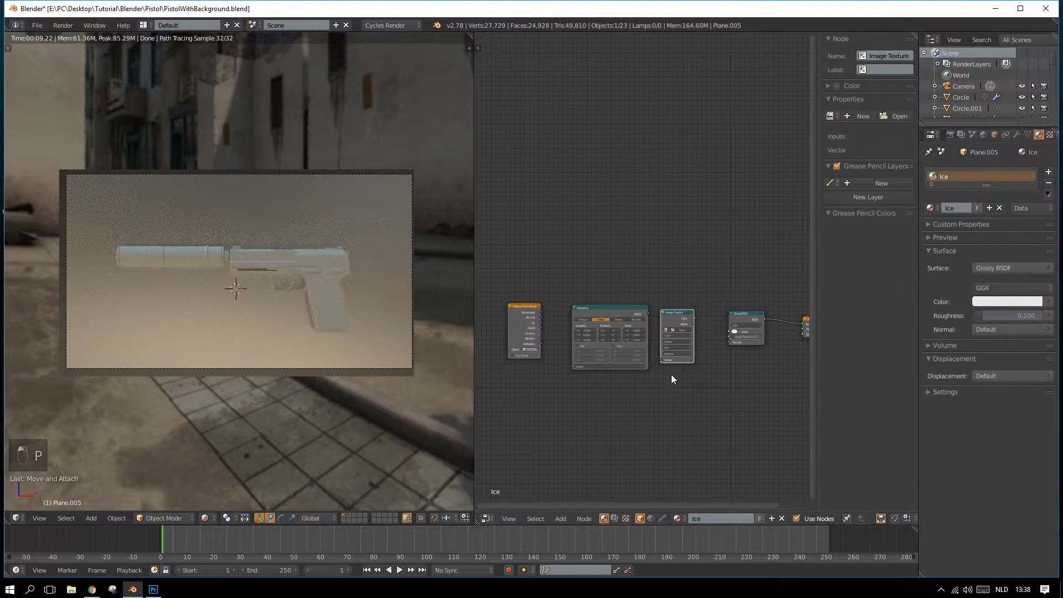
Step: Link the Mapping vector output to the Image Texture's Vector, and the Texture Coordinate's Generated output to the Mapping's Vector
drag(651, 336, 668, 404)
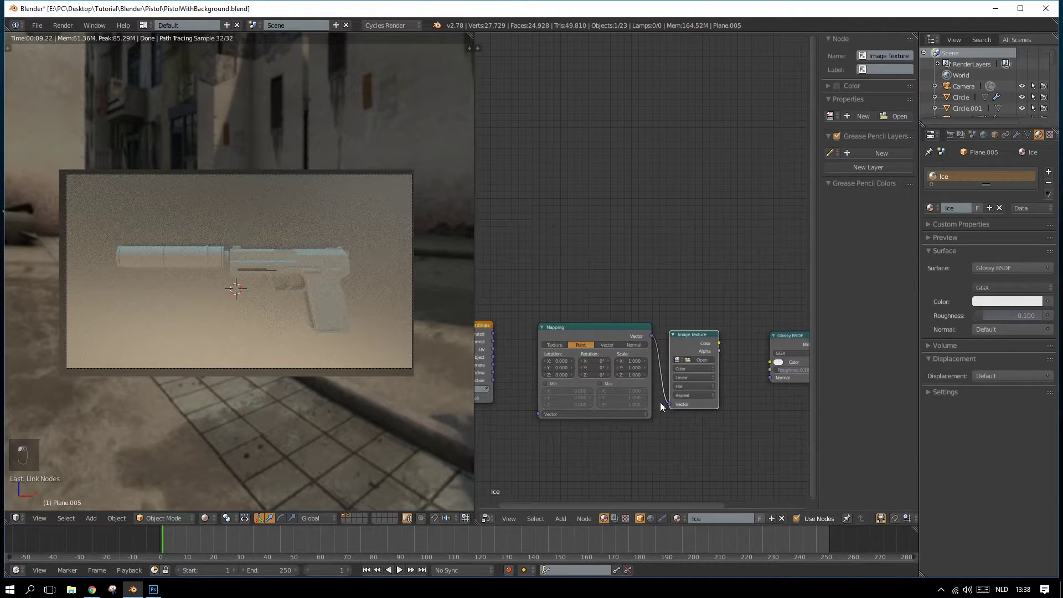
drag(493, 333, 537, 413)
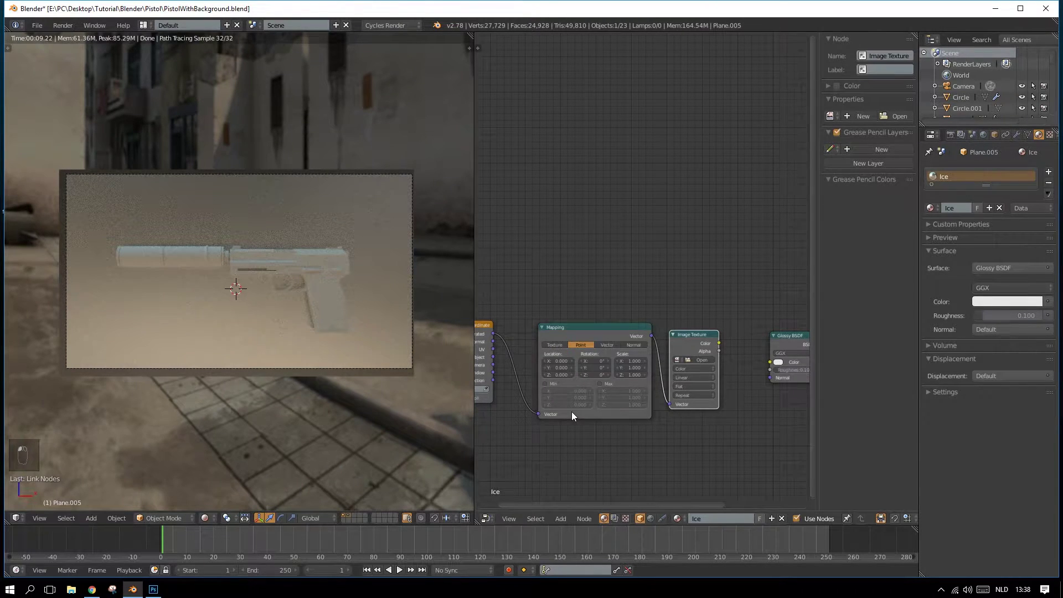
Step: Load Ice.jpg from the Textures folder into the Image Texture node
scroll(571, 411, down, 2)
scroll(623, 408, up, 3)
click(705, 368)
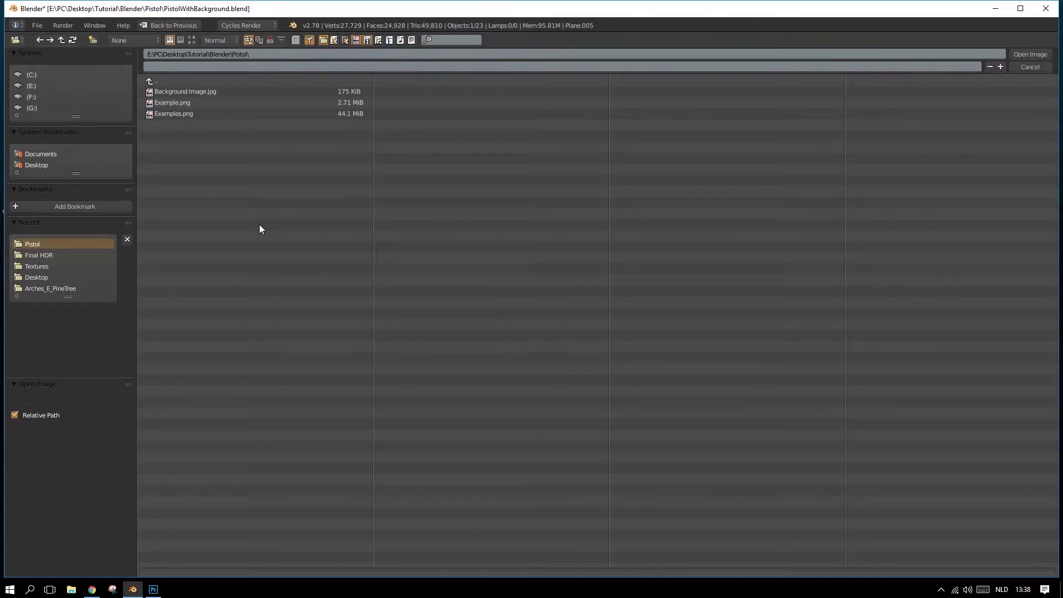
click(46, 267)
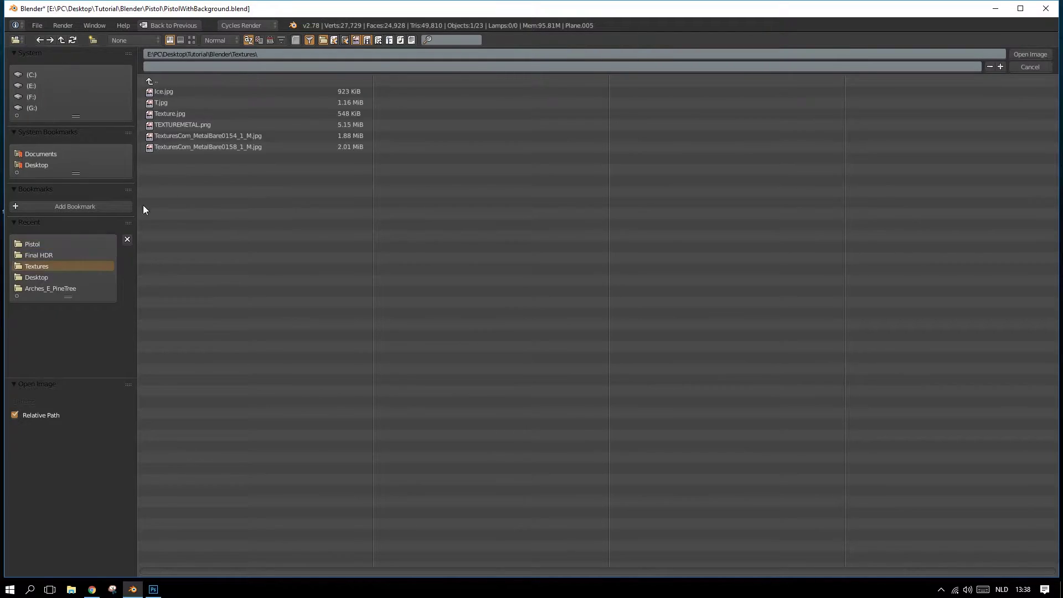
double_click(165, 92)
Step: Connect the Image Texture's Color output to the Glossy BSDF's Color and set its roughness to 0
scroll(673, 411, down, 7)
scroll(667, 412, up, 6)
middle_drag(721, 415, 630, 426)
drag(628, 353, 680, 372)
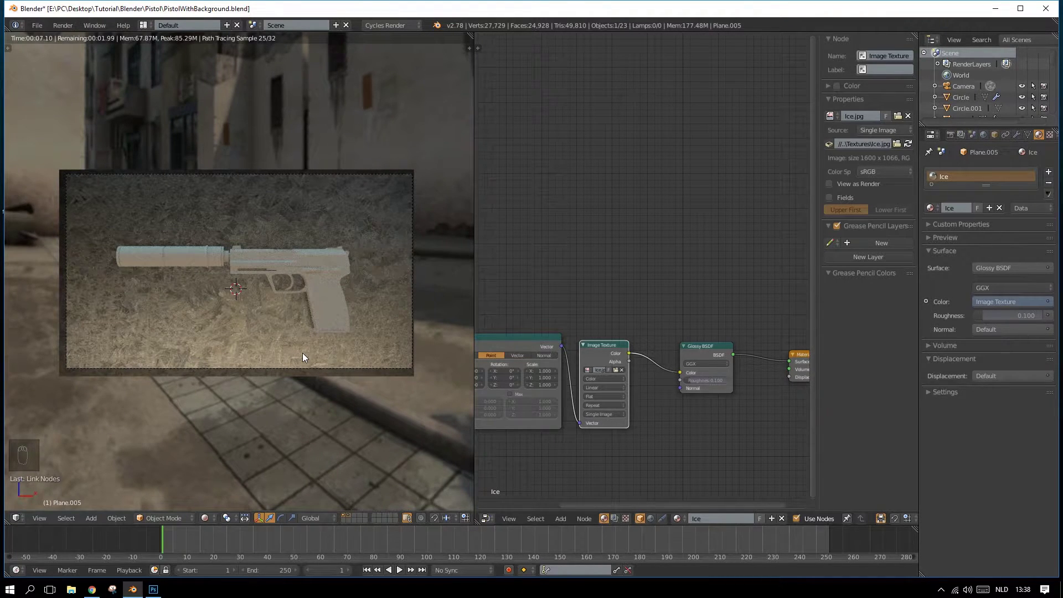
drag(676, 381, 667, 381)
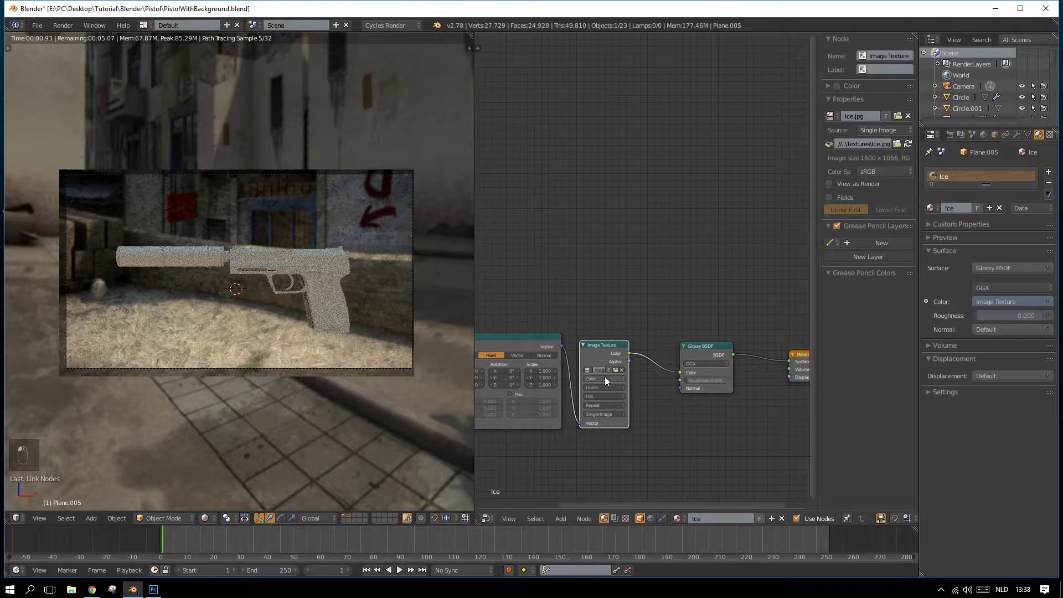
Step: Reroute the Image Texture link from the Glossy BSDF's Color to its Roughness, and move the shader and output nodes apart from the texture
drag(681, 373, 680, 380)
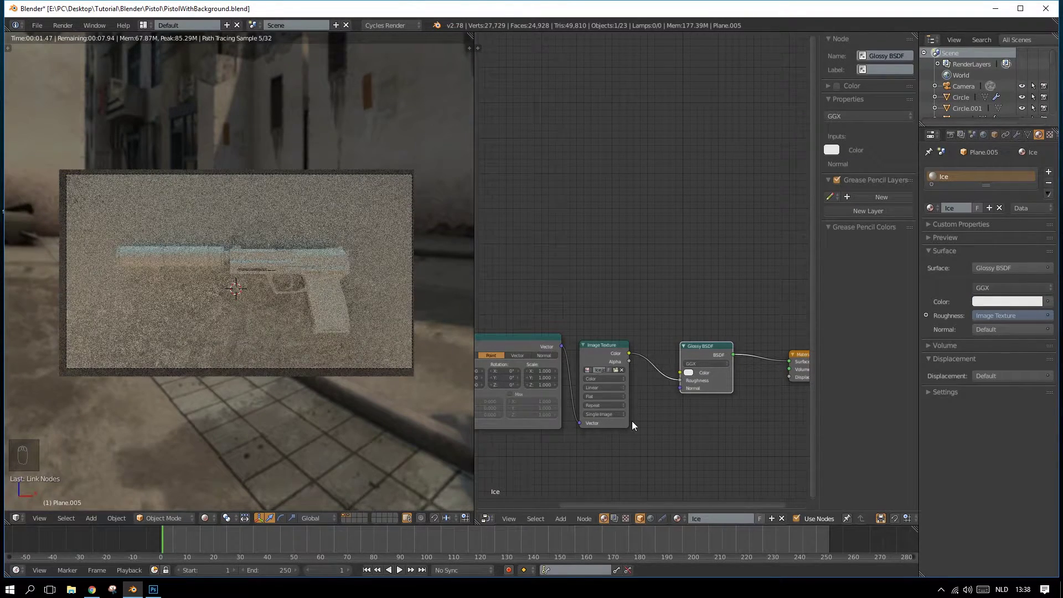
scroll(741, 337, down, 3)
drag(741, 337, 761, 342)
drag(681, 332, 720, 338)
Step: Insert an RGB Curves node on the link between the Image Texture and the Glossy BSDF's Roughness
key(shift+a)
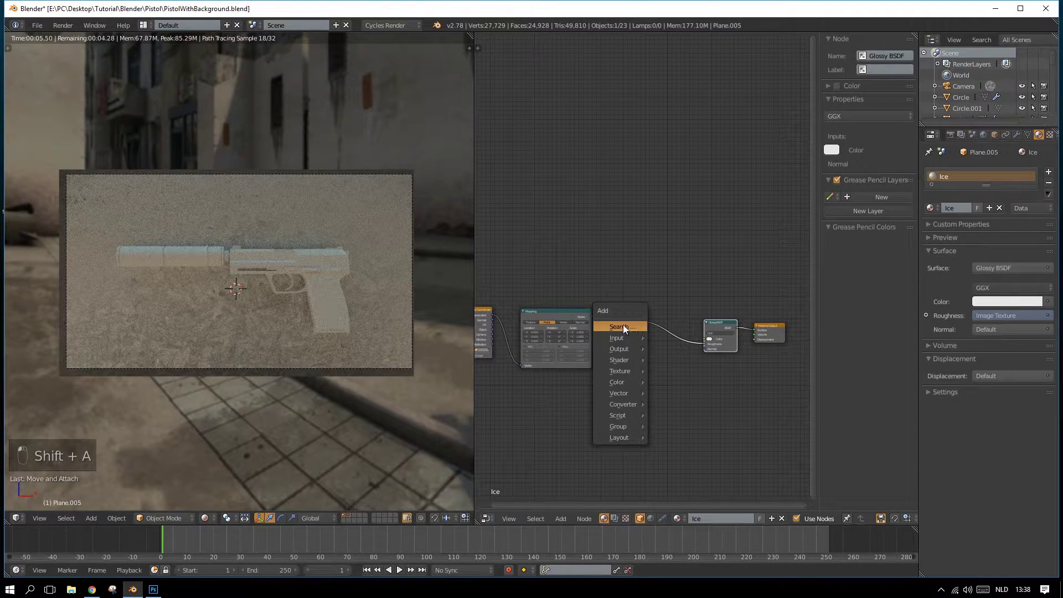
click(620, 326)
text(rgb)
key(Return)
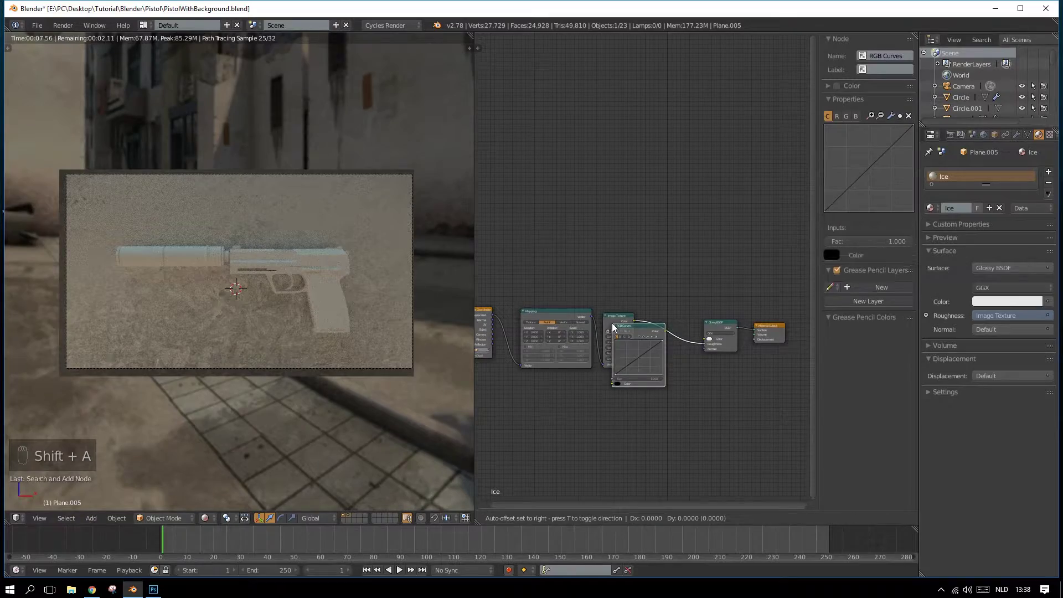
click(630, 315)
Step: Bend the RGB Curves node's combined curve downward with a point at X 0.75455, Y 0.225
scroll(645, 394, up, 10)
middle_drag(722, 457, 690, 297)
scroll(690, 296, up, 4)
scroll(690, 297, up, 1)
scroll(403, 351, up, 4)
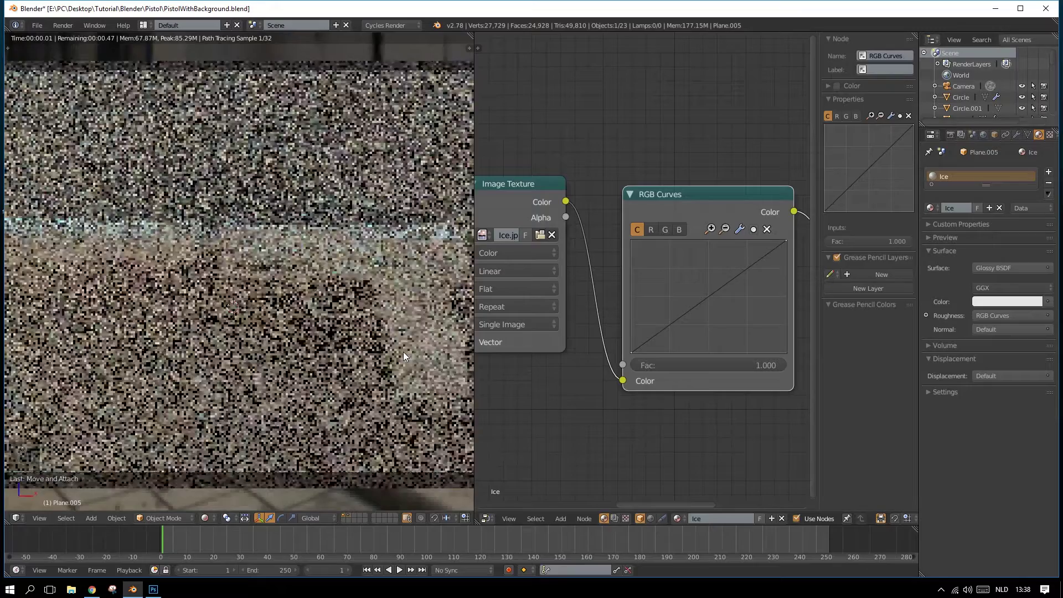
drag(732, 280, 748, 327)
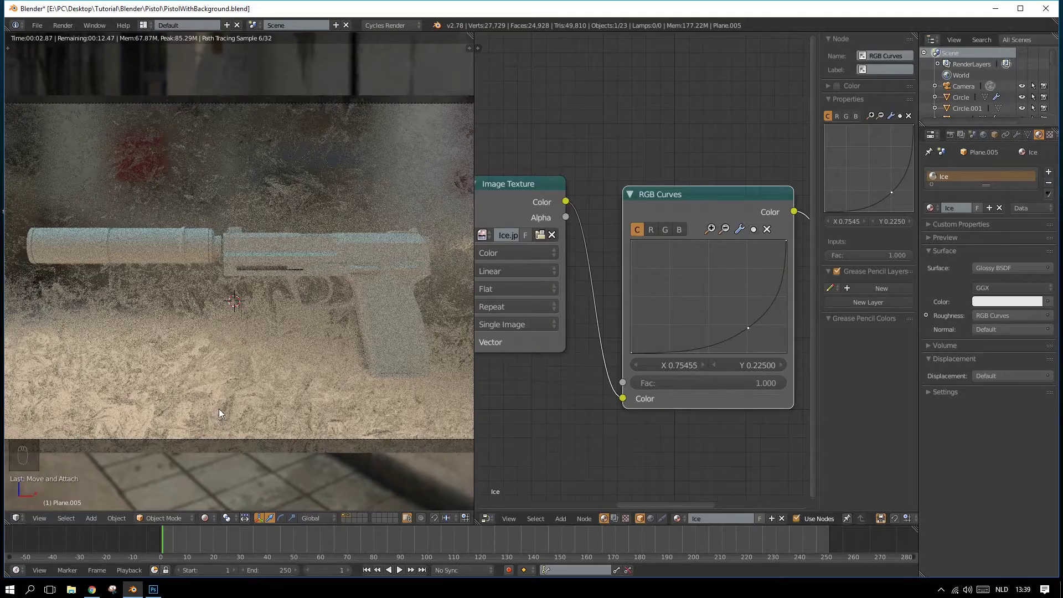
Step: Shape the RGB Curves node's curve into a low bump with points at X 0.3, Y 0.0625 and X 0.79545, Y 0
drag(697, 347, 751, 349)
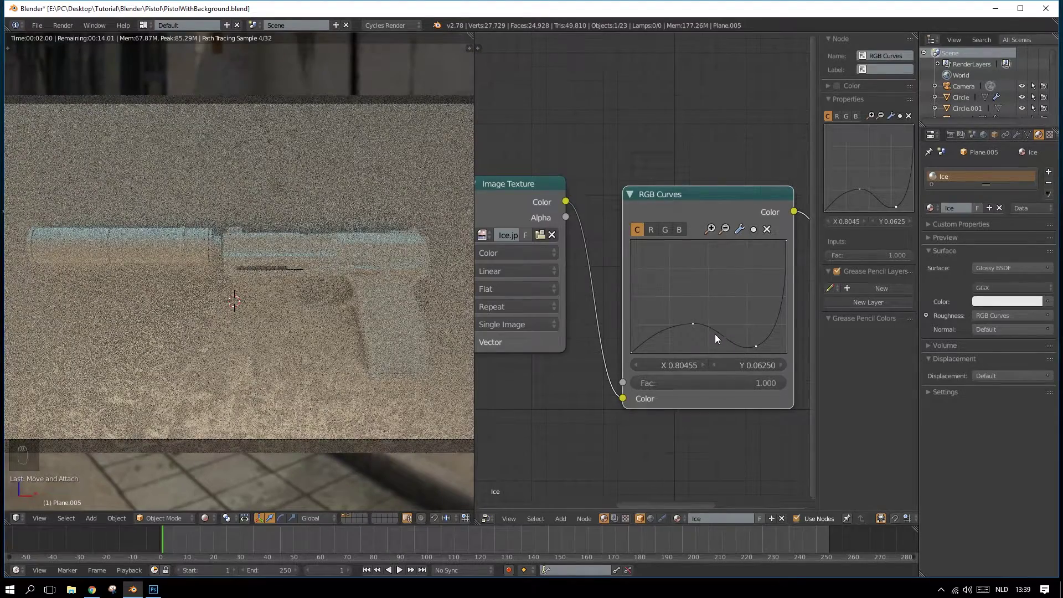
drag(692, 323, 680, 342)
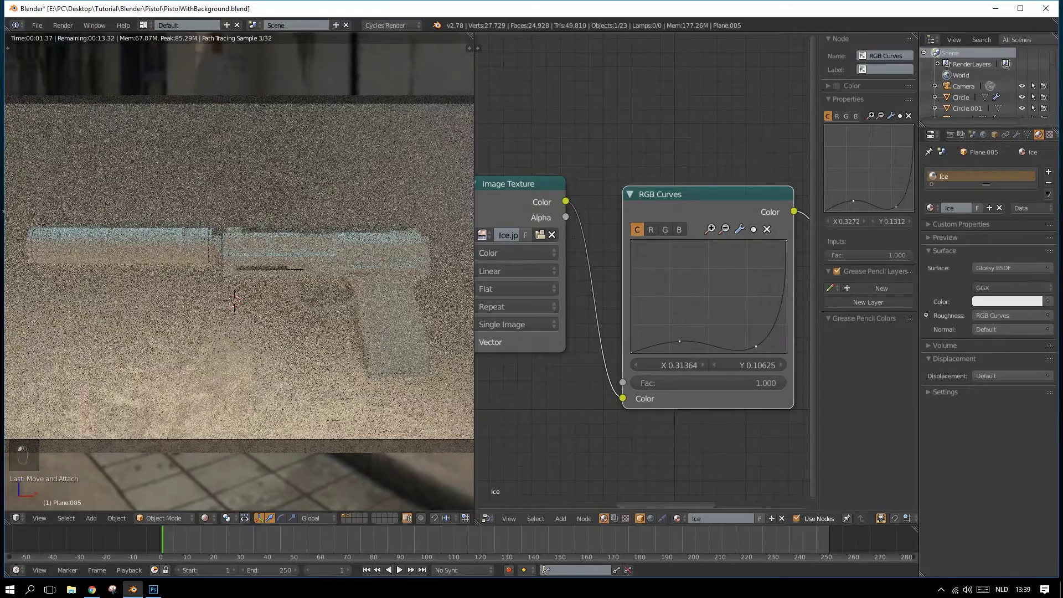
drag(755, 345, 755, 354)
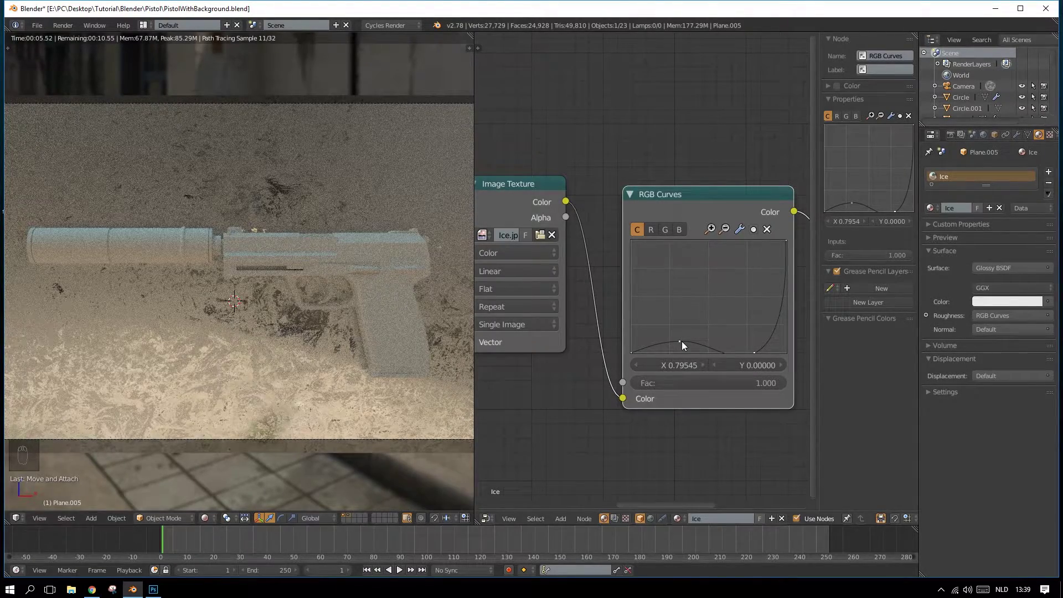
drag(680, 342, 677, 343)
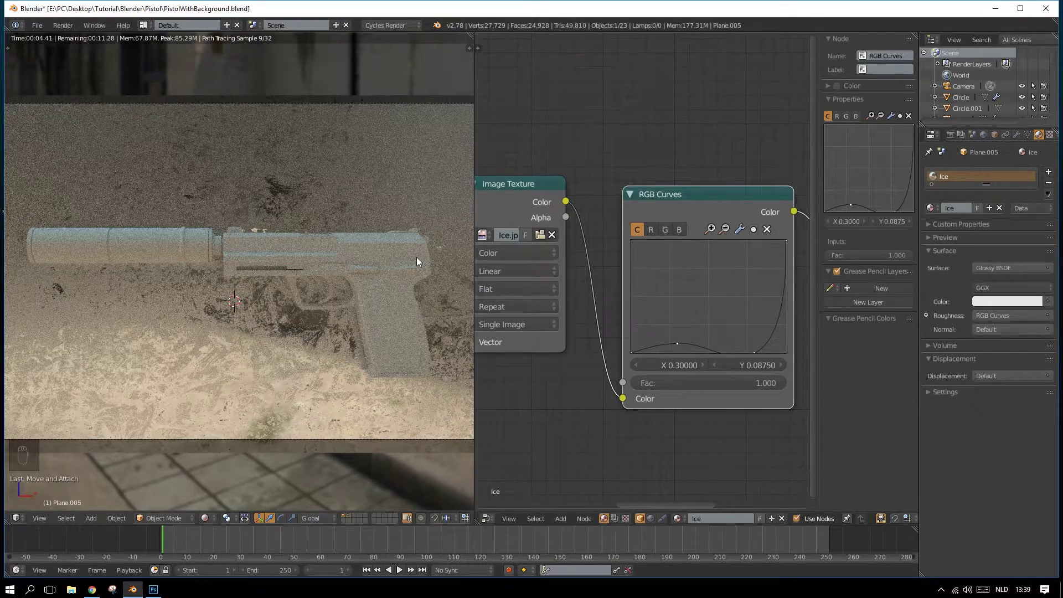
scroll(392, 277, down, 3)
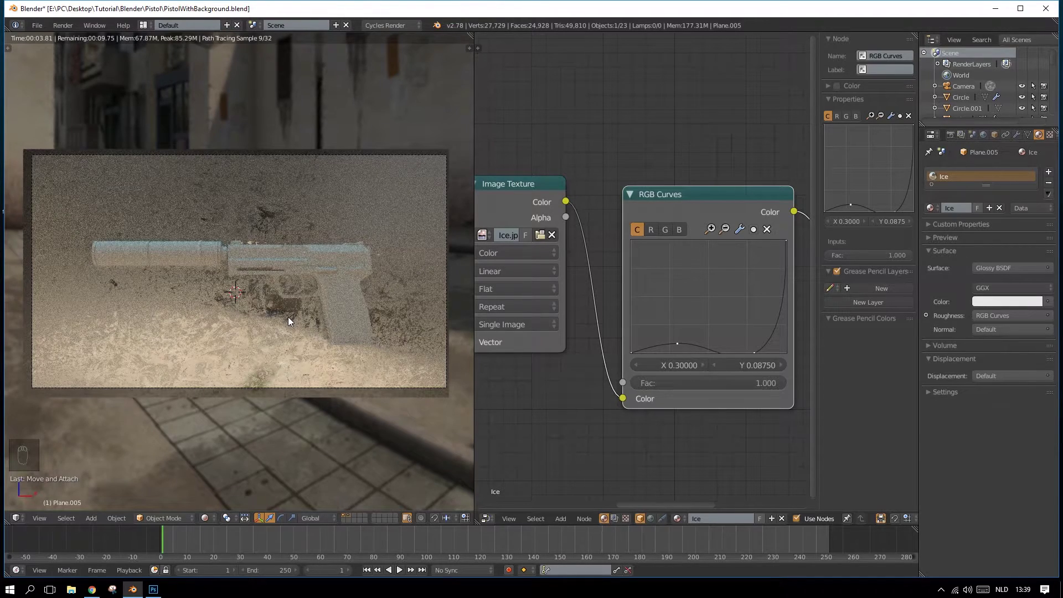
drag(678, 344, 677, 346)
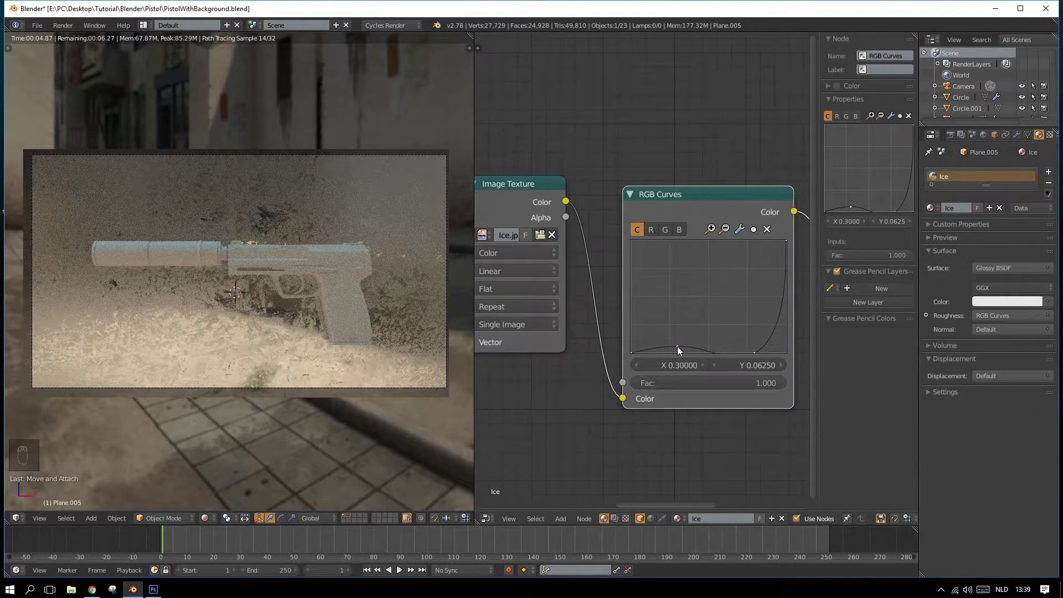
Step: Shift the lower dip point of the RGB Curves node near the white end to X 0.83182, Y 0.01875
scroll(713, 307, down, 4)
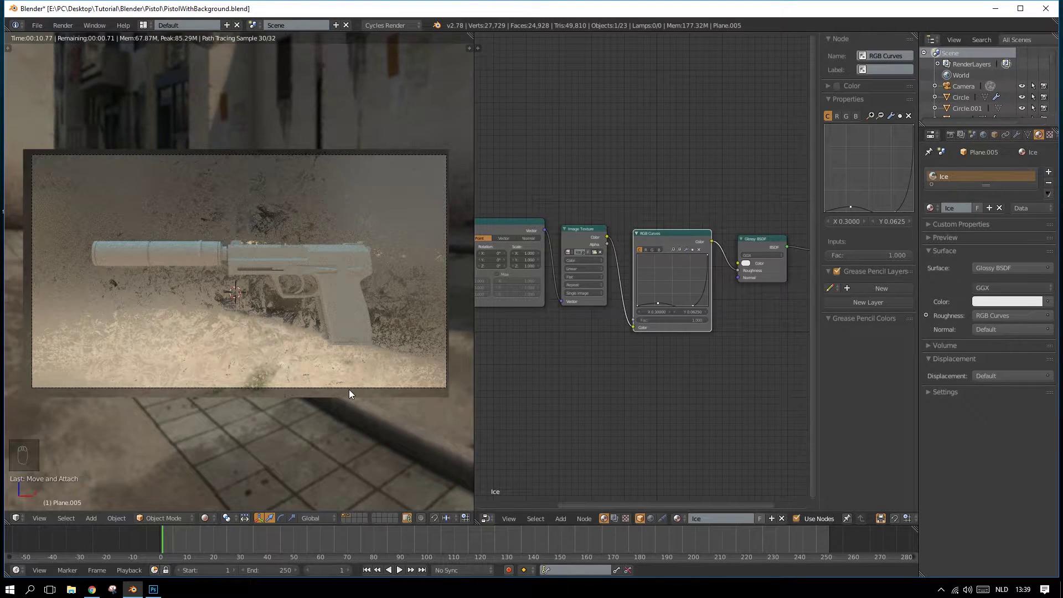
scroll(569, 383, up, 2)
scroll(565, 385, down, 2)
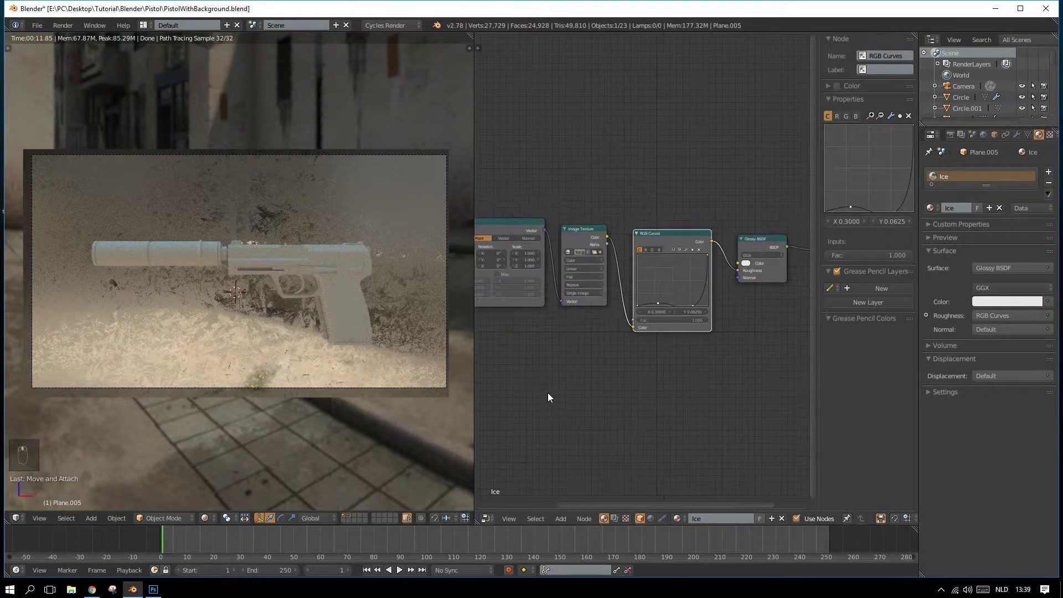
middle_drag(547, 393, 676, 416)
scroll(625, 416, up, 2)
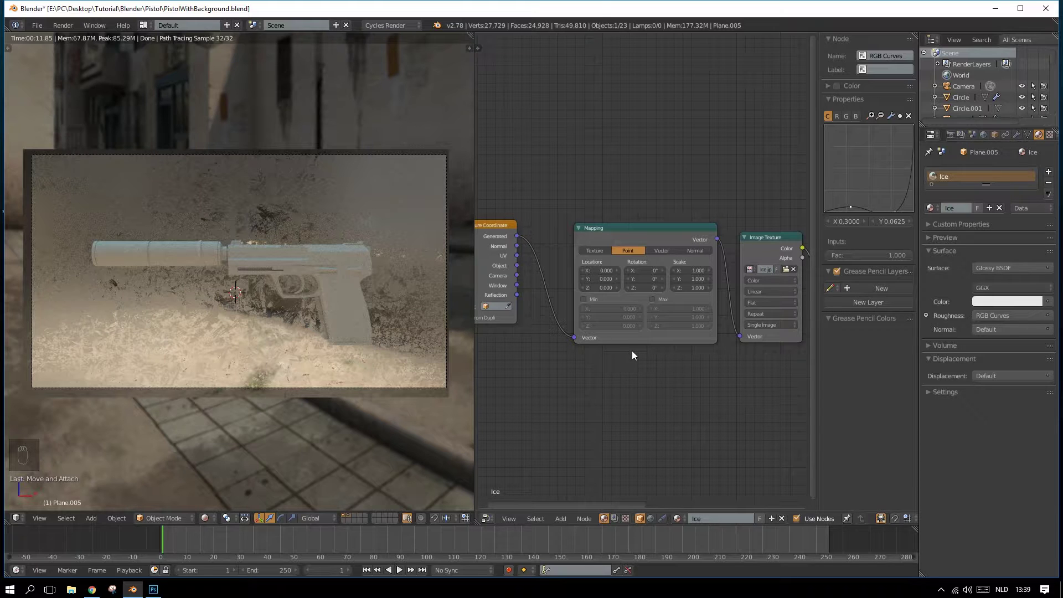
scroll(633, 357, down, 4)
middle_drag(759, 373, 573, 384)
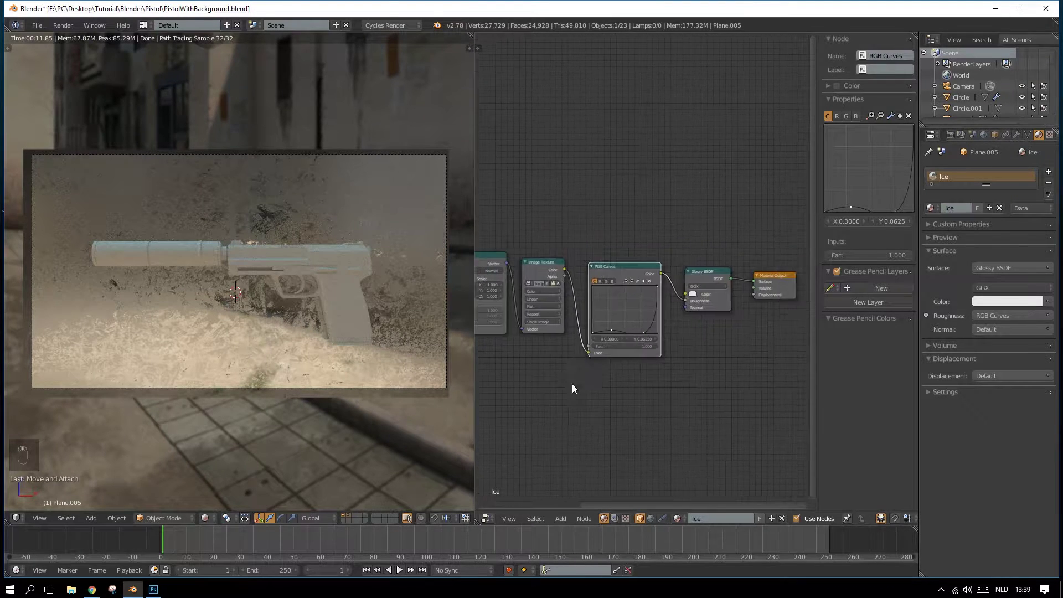
scroll(604, 391, up, 9)
click(650, 450)
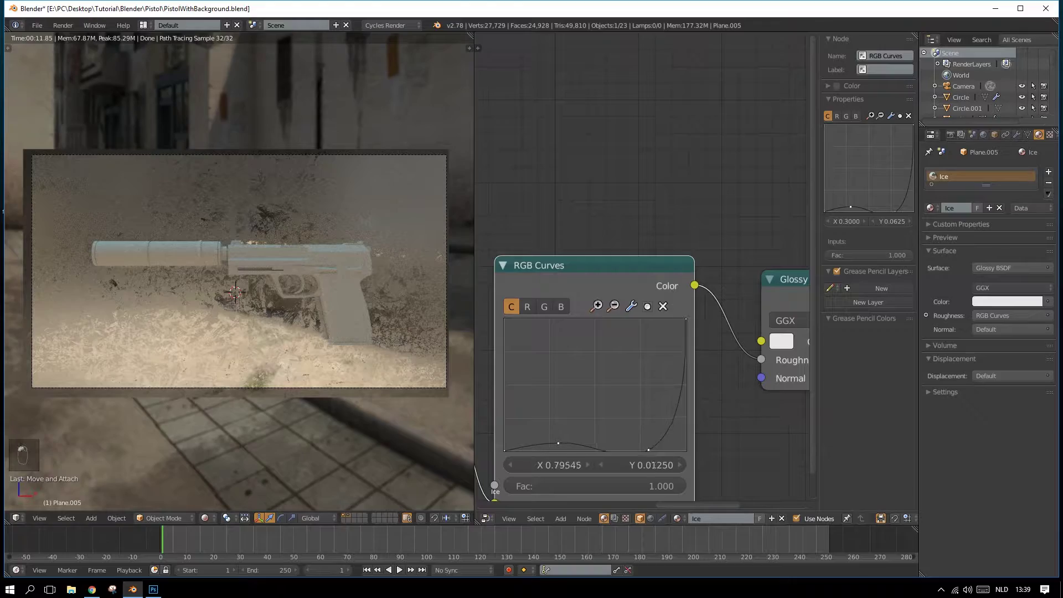
drag(649, 449, 656, 449)
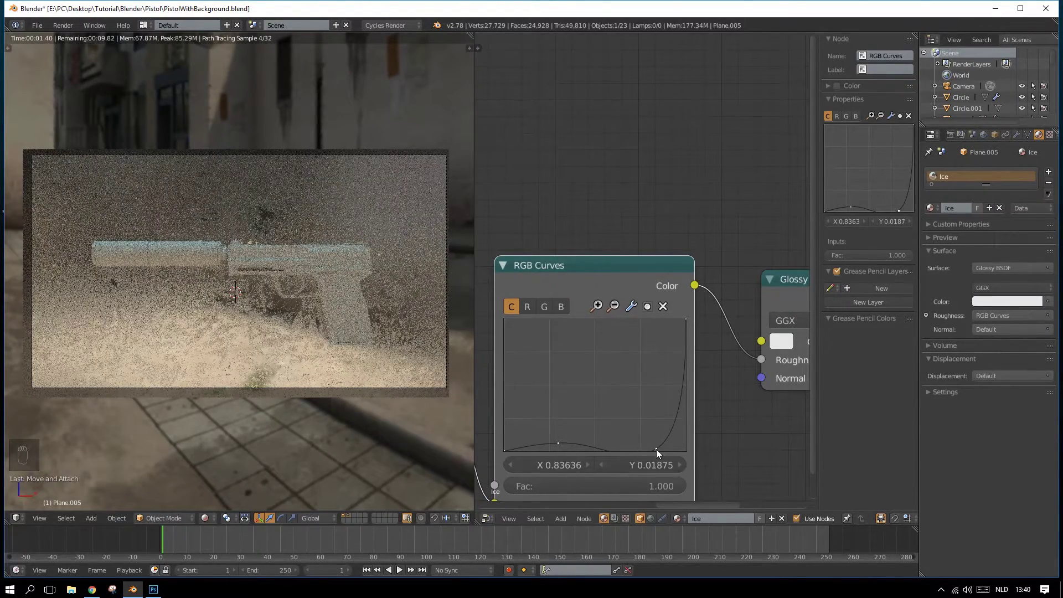
drag(657, 450, 655, 449)
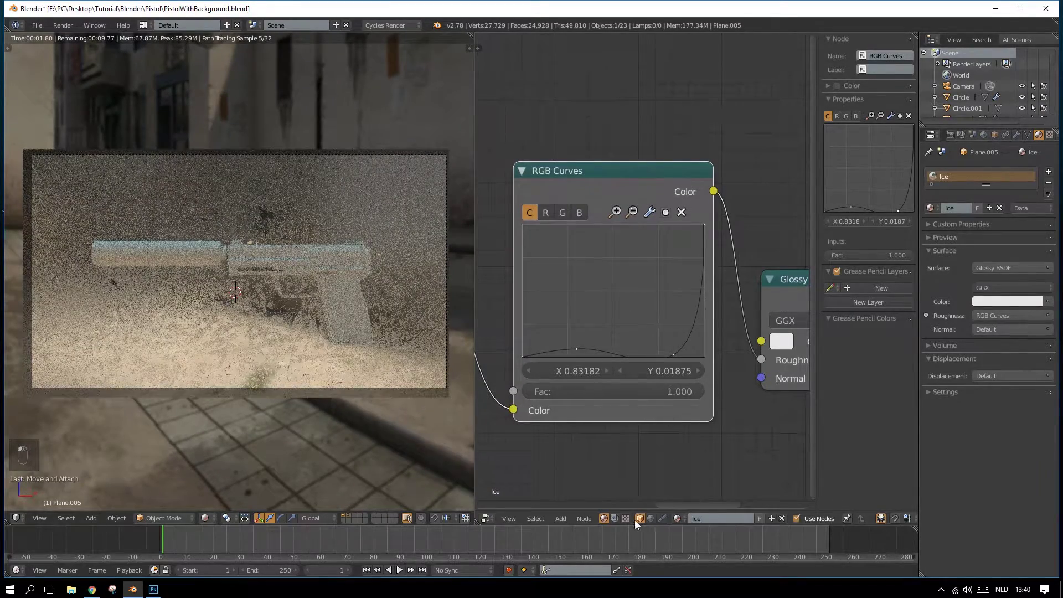
Step: Switch the node editor to the world shader nodes and save over PistolWithBackground.blend
click(650, 518)
scroll(546, 389, down, 3)
key(ctrl+s)
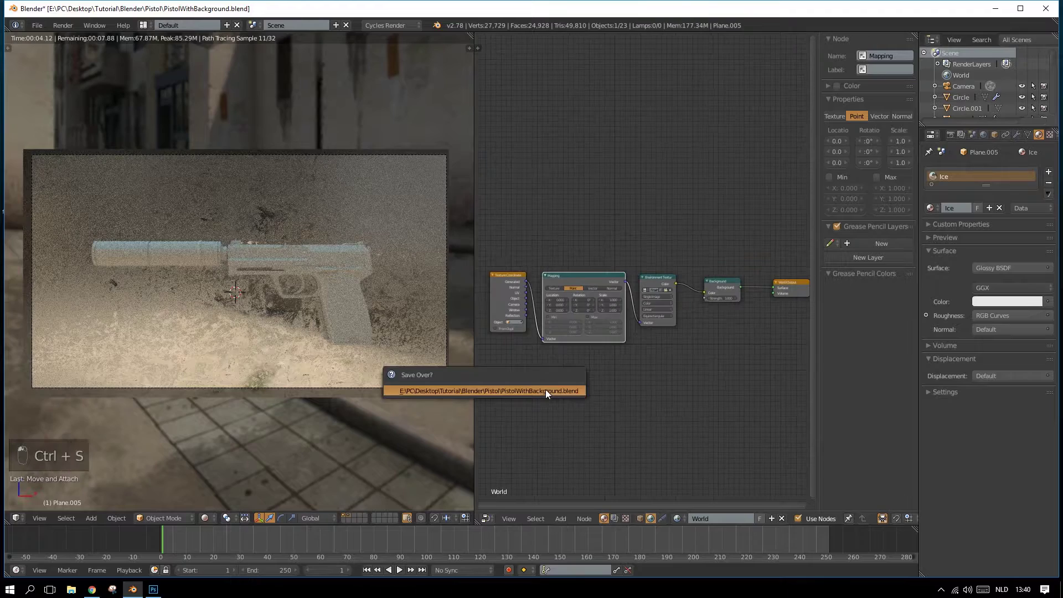
Step: Try an X rotation of -30° in the world's Mapping node to change the environment lighting
scroll(505, 308, up, 3)
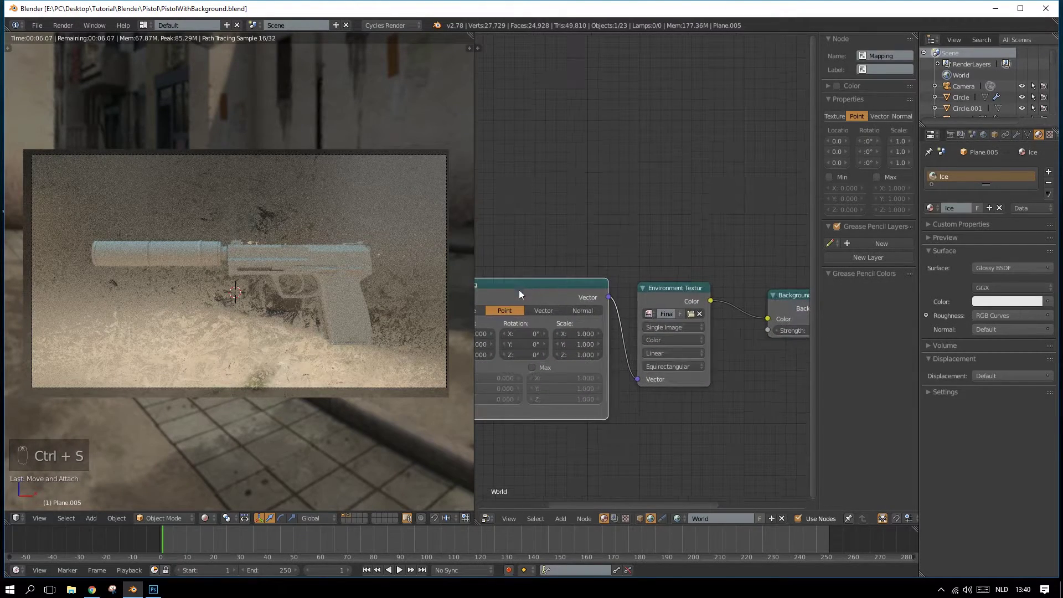
scroll(587, 340, down, 2)
scroll(635, 380, up, 3)
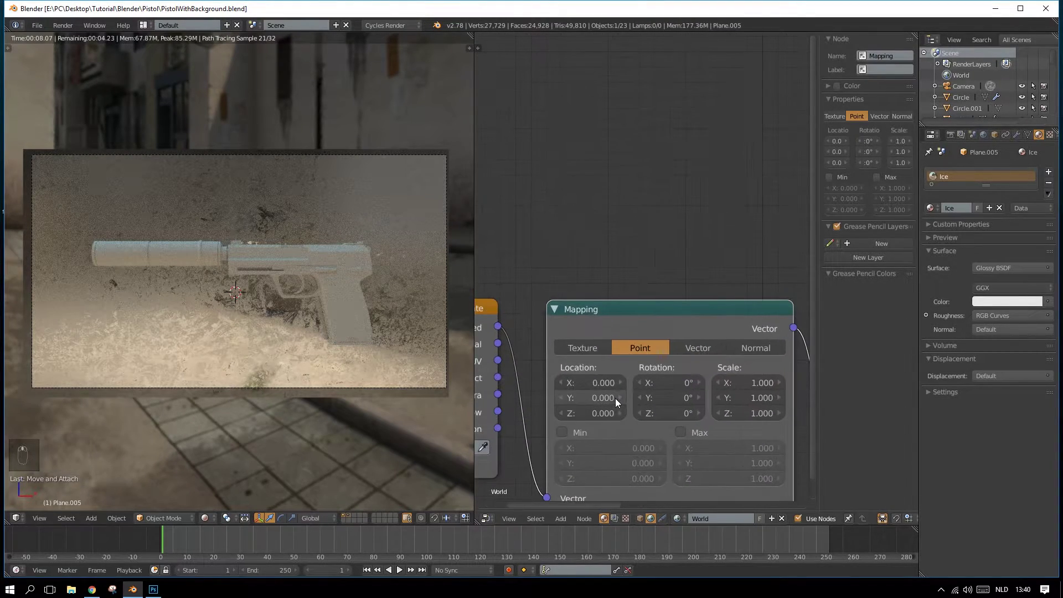
mouse_move(673, 383)
mouse_down()
mouse_move(699, 383)
mouse_move(664, 381)
mouse_up()
click(659, 381)
text(-3)
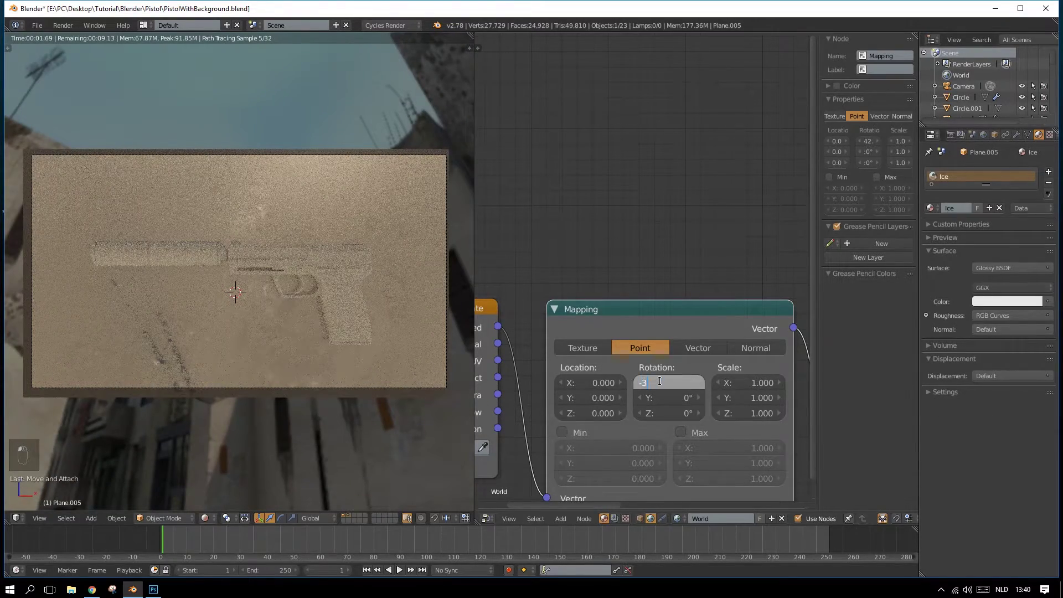
text(0)
key(Return)
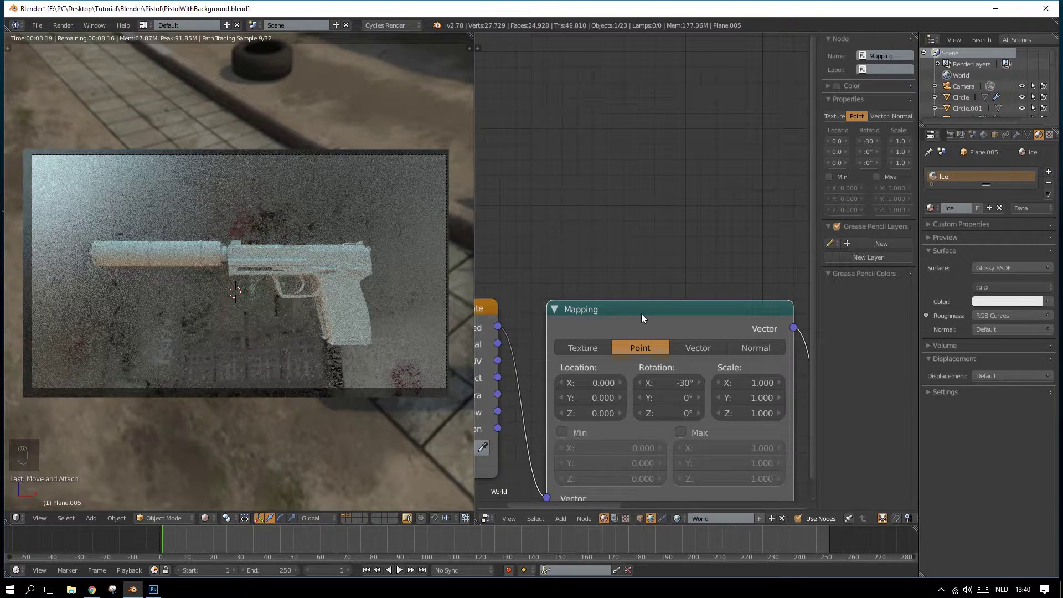
Step: Set the world Mapping node's X rotation to -25°
click(687, 382)
text(-)
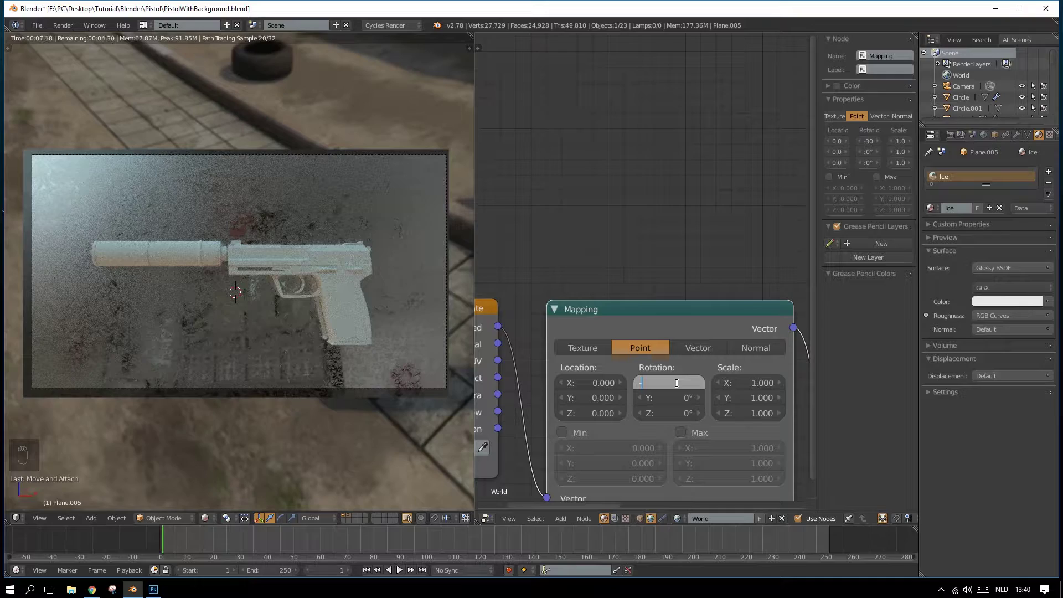
text(25)
key(Return)
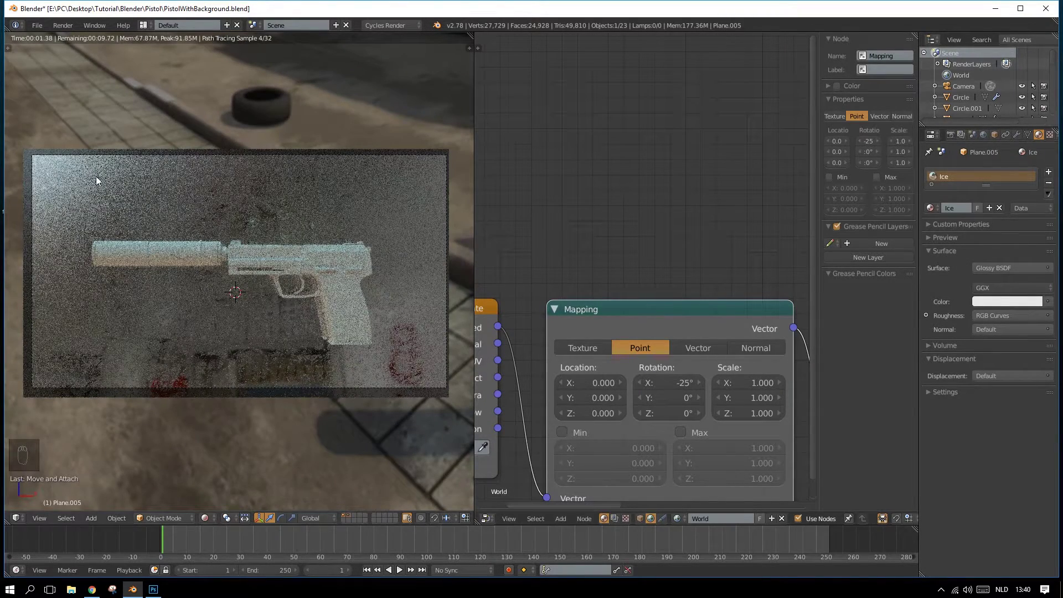
Step: Adjust the world Mapping node's rotation to X -18.7°, Y 0° and Z 66°
click(682, 398)
click(671, 321)
drag(670, 400, 757, 400)
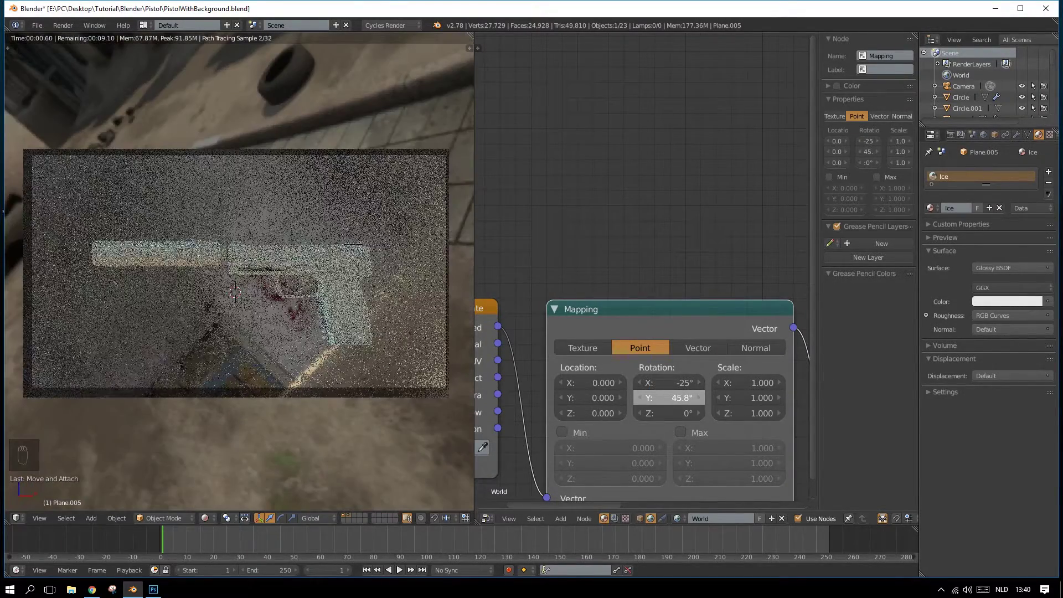
mouse_move(756, 400)
mouse_down()
mouse_move(682, 400)
mouse_move(699, 416)
mouse_move(748, 415)
mouse_up()
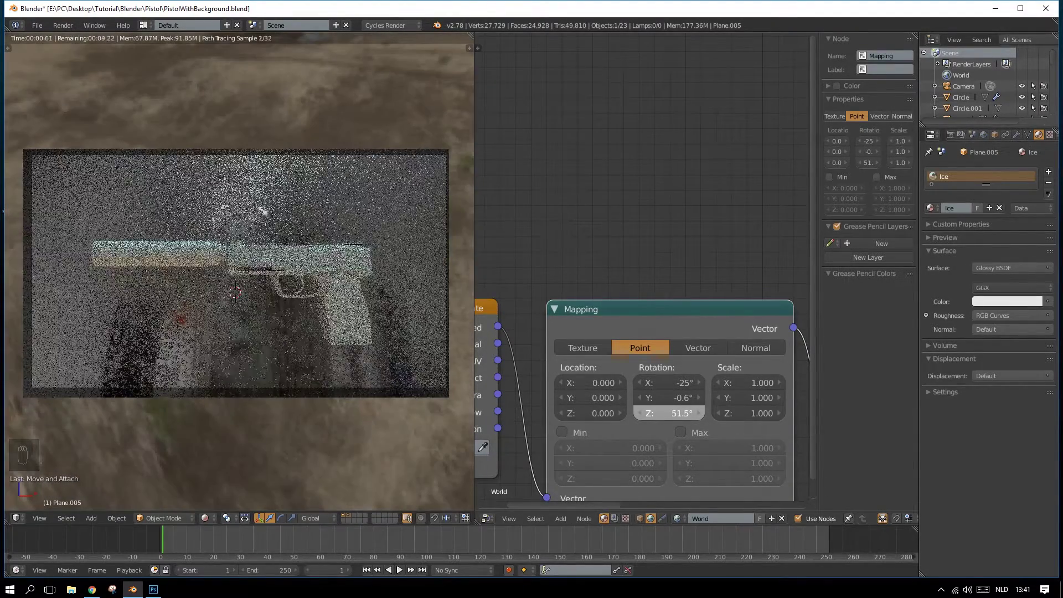
drag(676, 413, 659, 398)
click(672, 397)
text(0)
key(Return)
drag(670, 380, 709, 379)
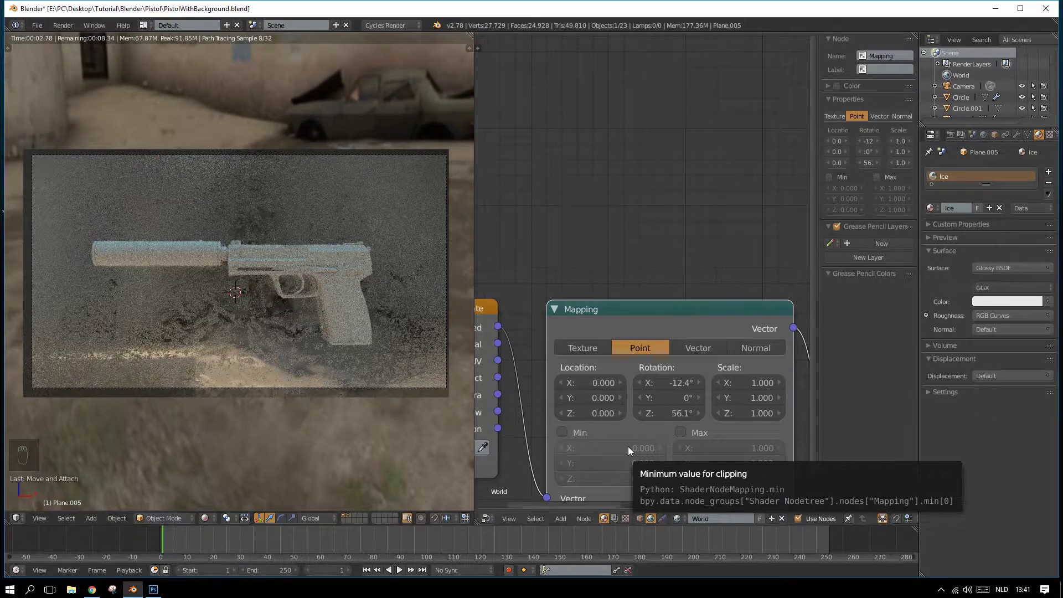
drag(675, 413, 716, 413)
drag(672, 383, 656, 382)
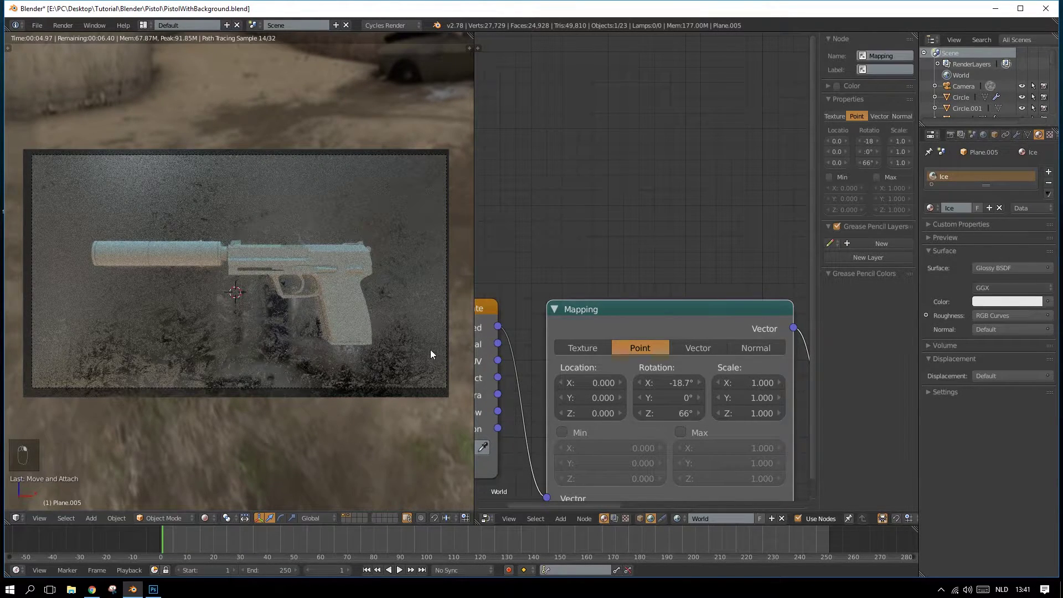
Step: Save the new environment rotation over PistolWithBackground.blend
key(ctrl+s)
click(261, 302)
scroll(227, 363, down, 6)
scroll(228, 365, up, 7)
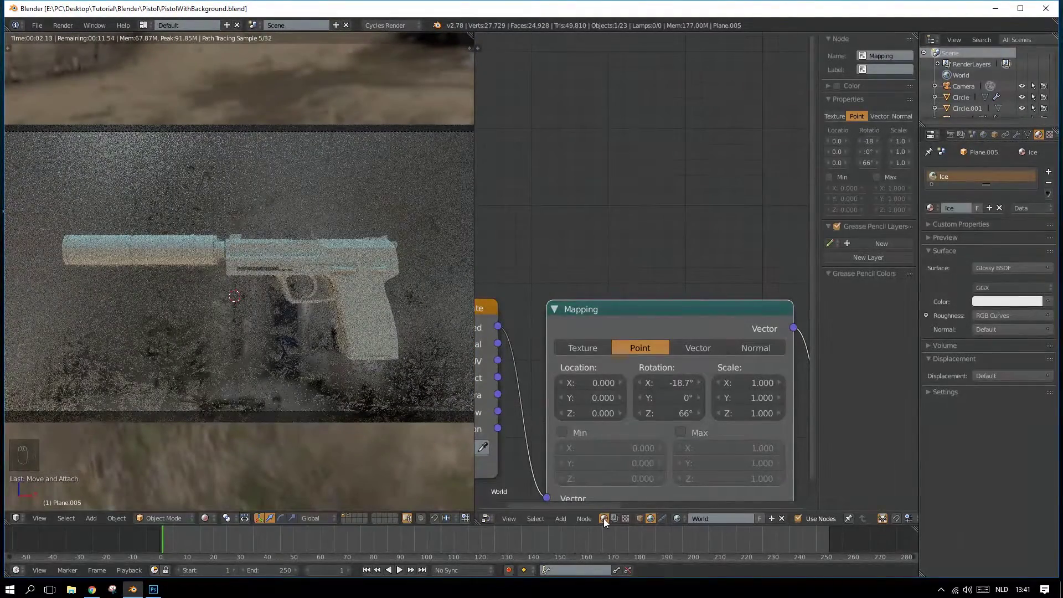
Step: Return to the Ice material's nodes and raise the RGB Curves dip point to X 0.83182, Y 0.03125
click(639, 519)
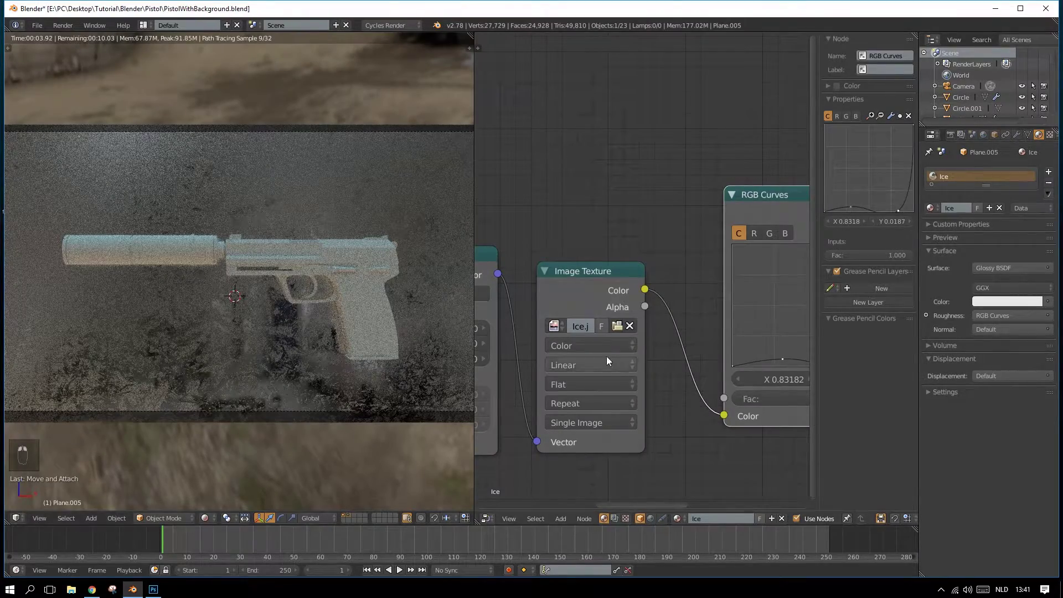
scroll(637, 348, down, 2)
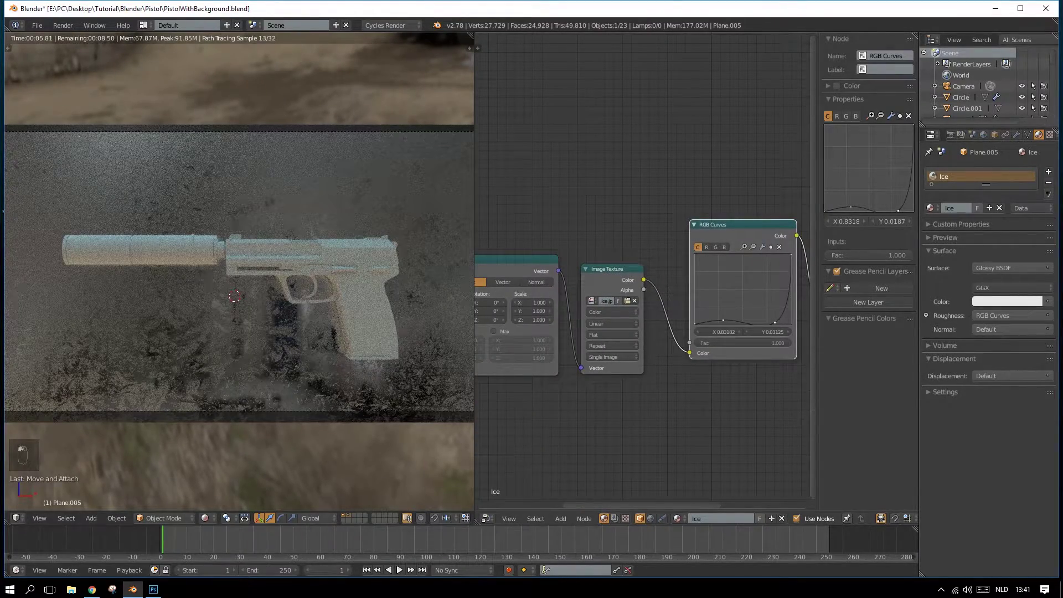
drag(775, 323, 776, 322)
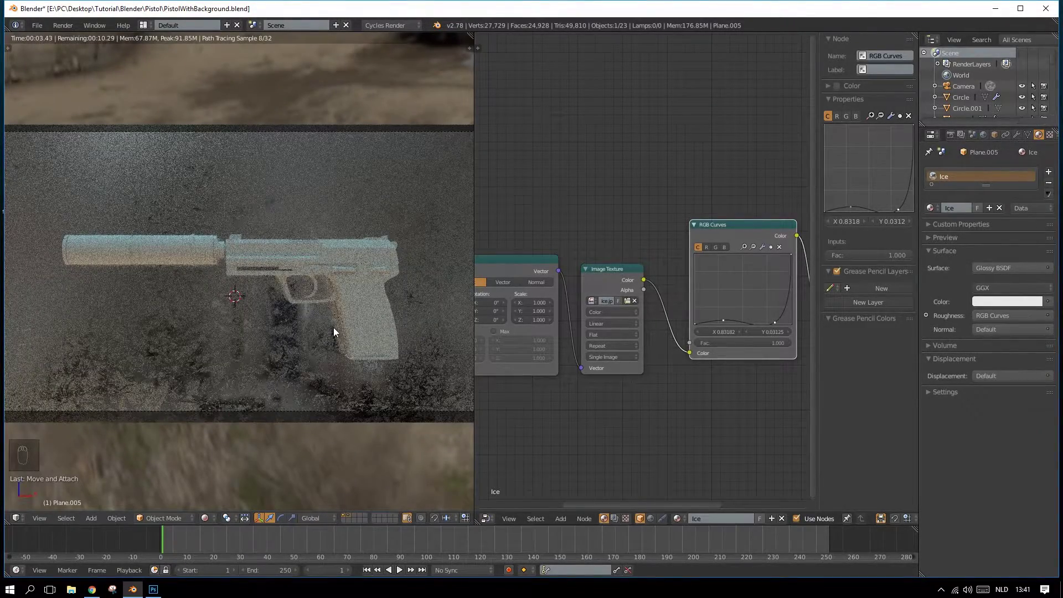
Step: Check the rendered backdrop around the pistol and save over PistolWithBackground.blend
scroll(333, 327, down, 4)
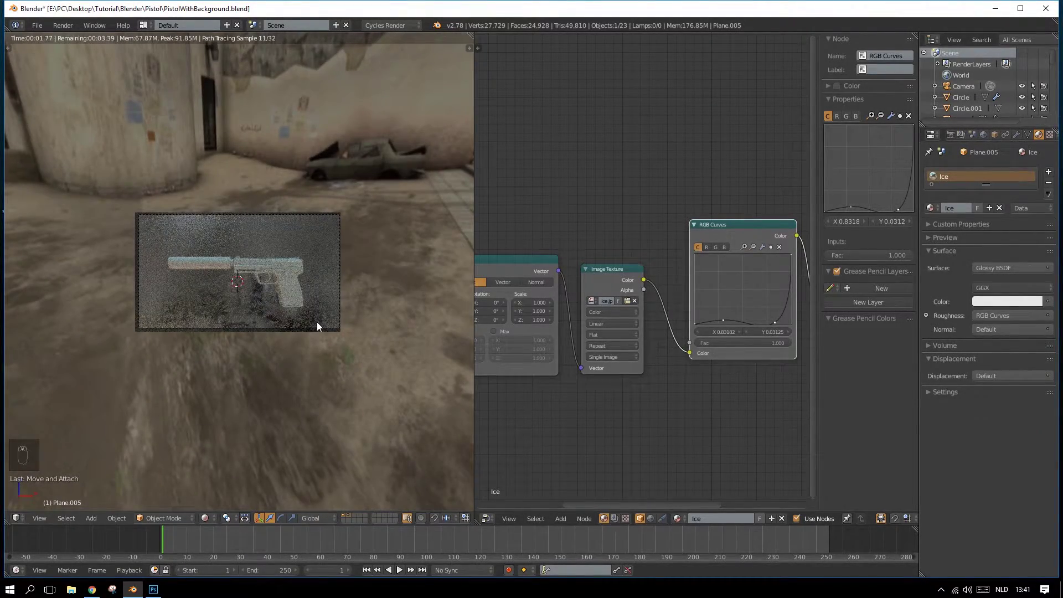
scroll(317, 324, up, 5)
scroll(317, 323, down, 1)
key(ctrl+s)
click(303, 324)
Step: Change the lower of the two node editors into a UV/Image Editor
right_click(253, 260)
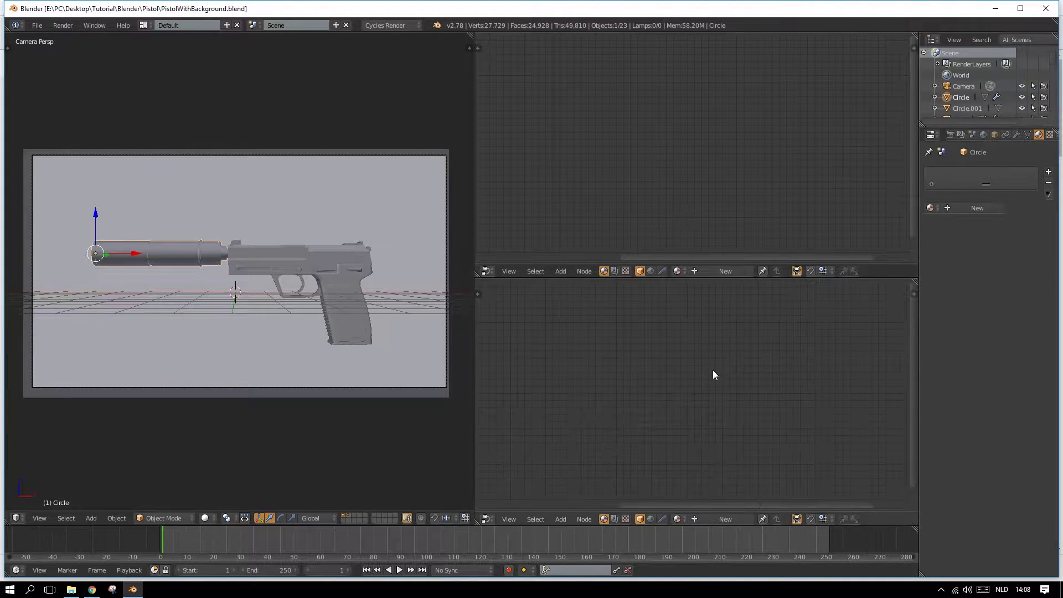
click(486, 518)
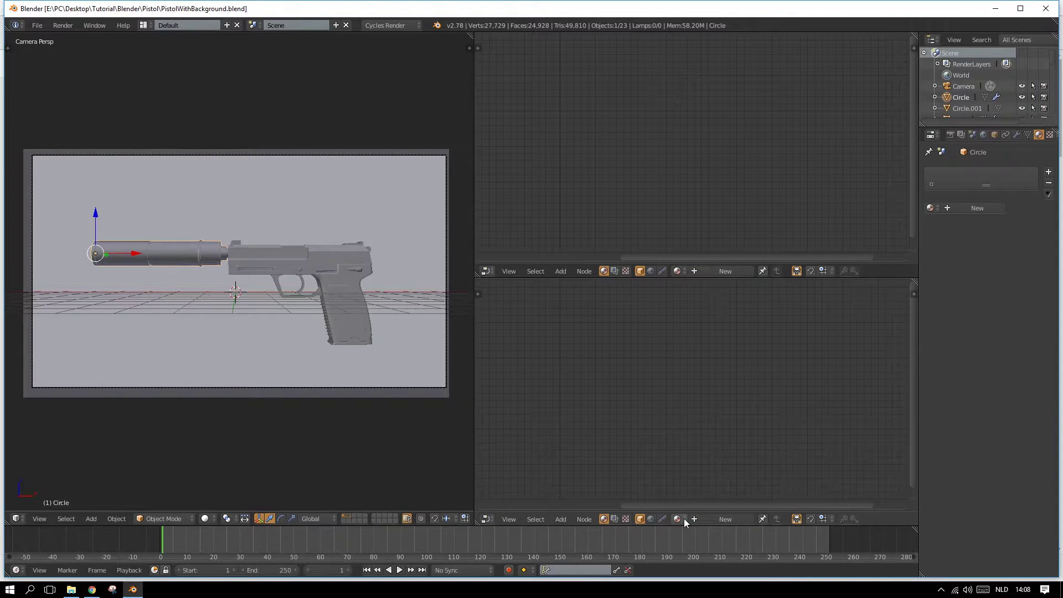
click(487, 518)
click(505, 422)
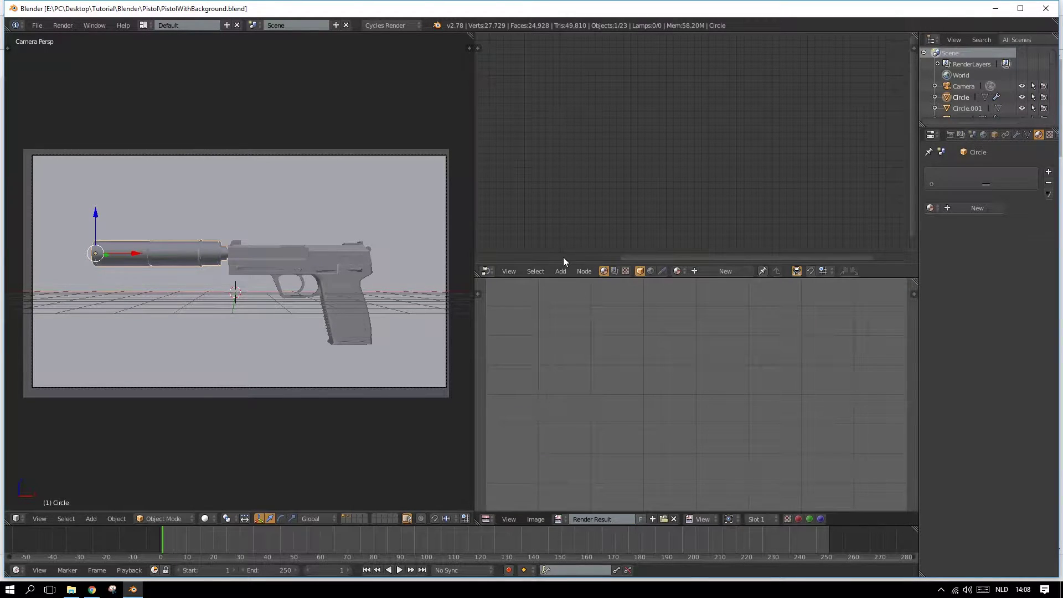
Step: Open TexturesCom_MetalBare0158_1_M.jpg from the Textures folder in the image editor
click(674, 520)
scroll(650, 410, down, 2)
scroll(642, 426, up, 2)
click(619, 519)
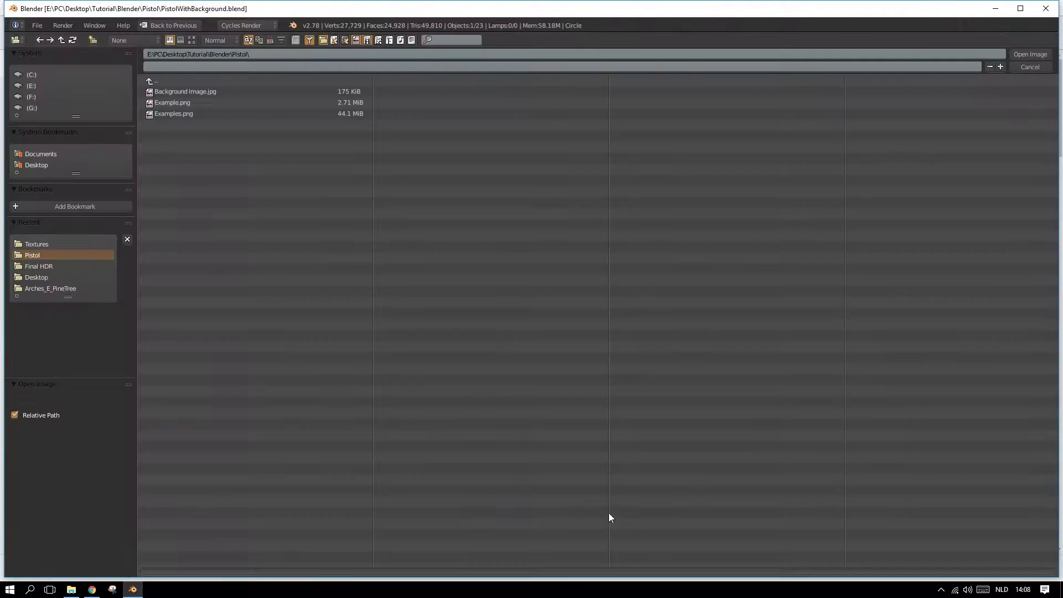
click(38, 244)
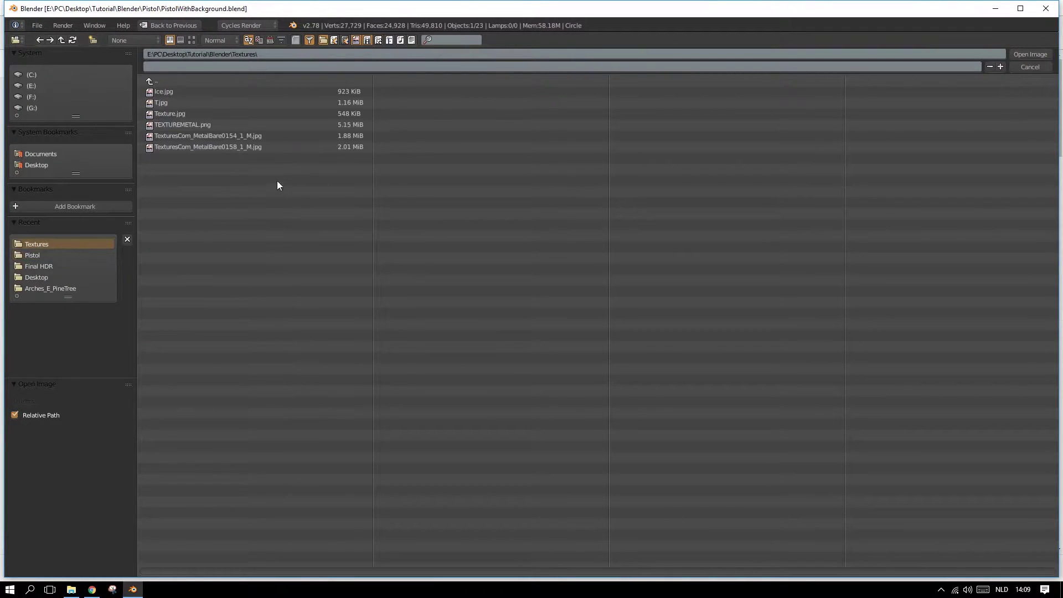
double_click(196, 148)
scroll(669, 376, down, 3)
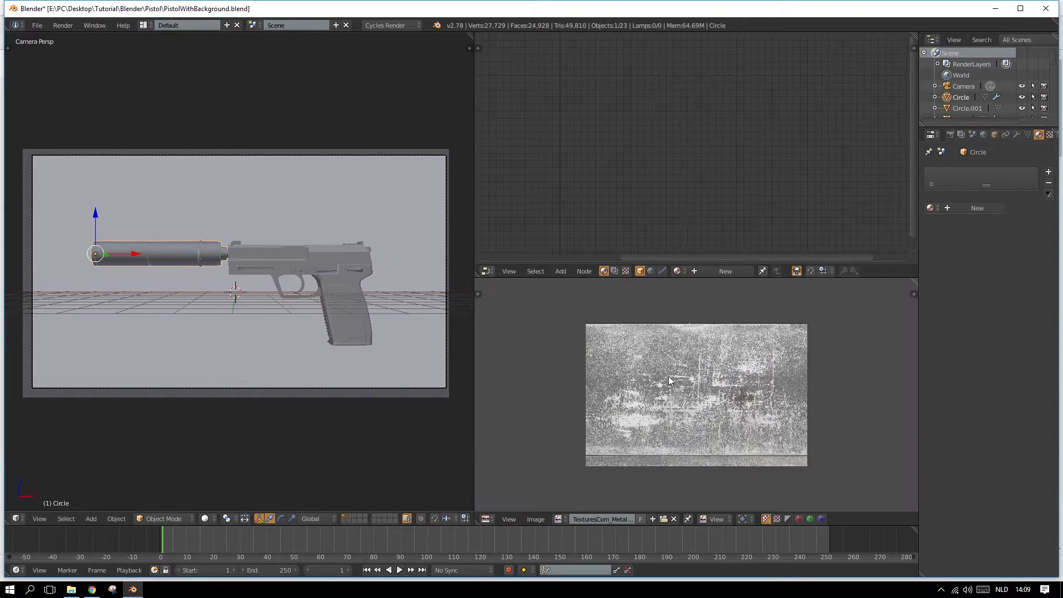
Step: Launch Photoshop to edit the bare metal texture
scroll(666, 381, up, 1)
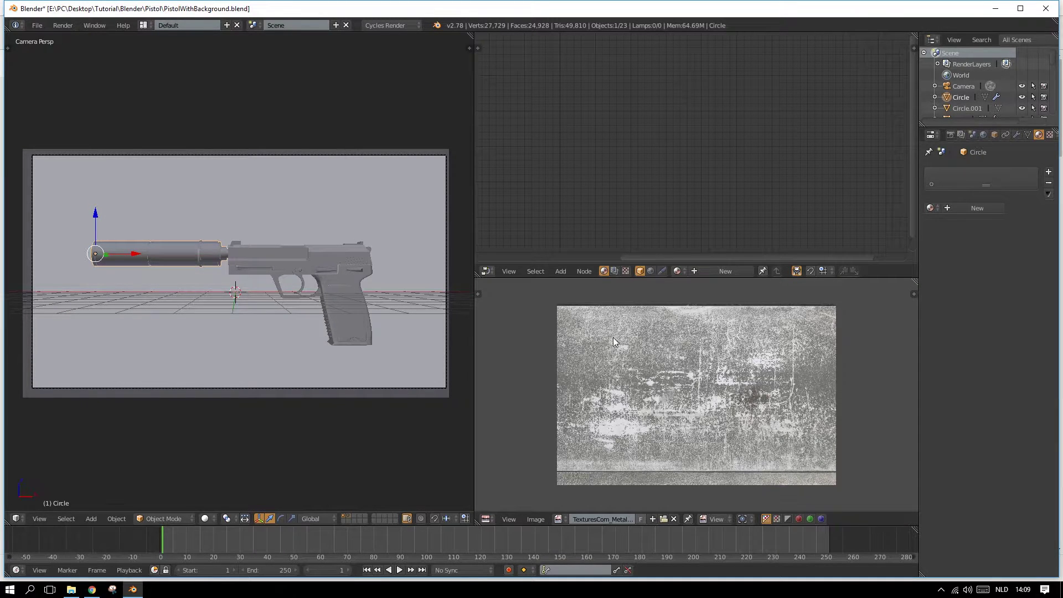
click(10, 589)
text(photo)
key(Return)
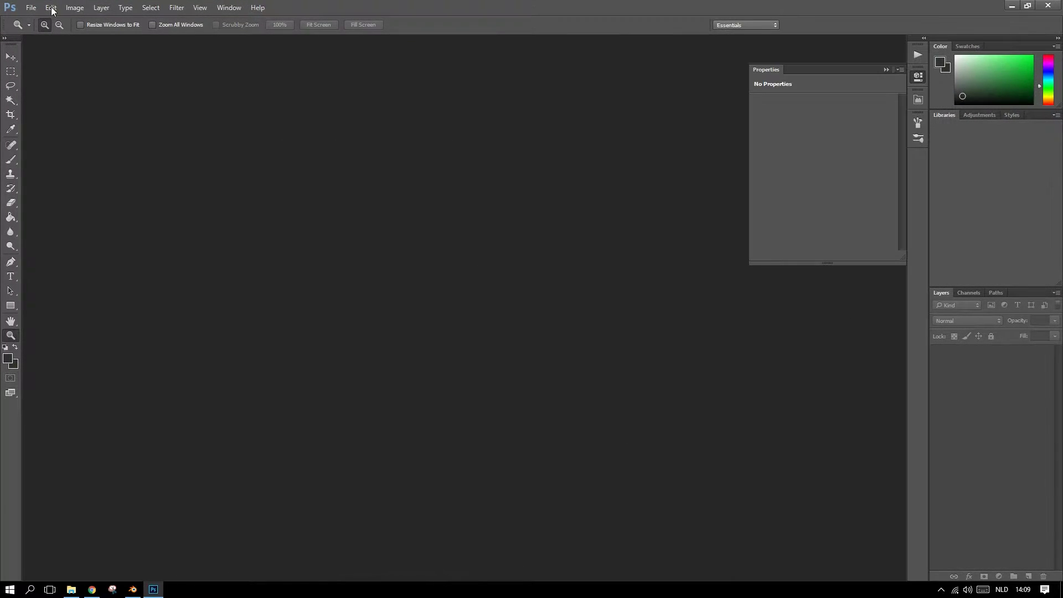
Step: Open TexturesCom_MetalBare0158_1_M.jpg from the Blender project's Textures folder
click(32, 8)
click(50, 29)
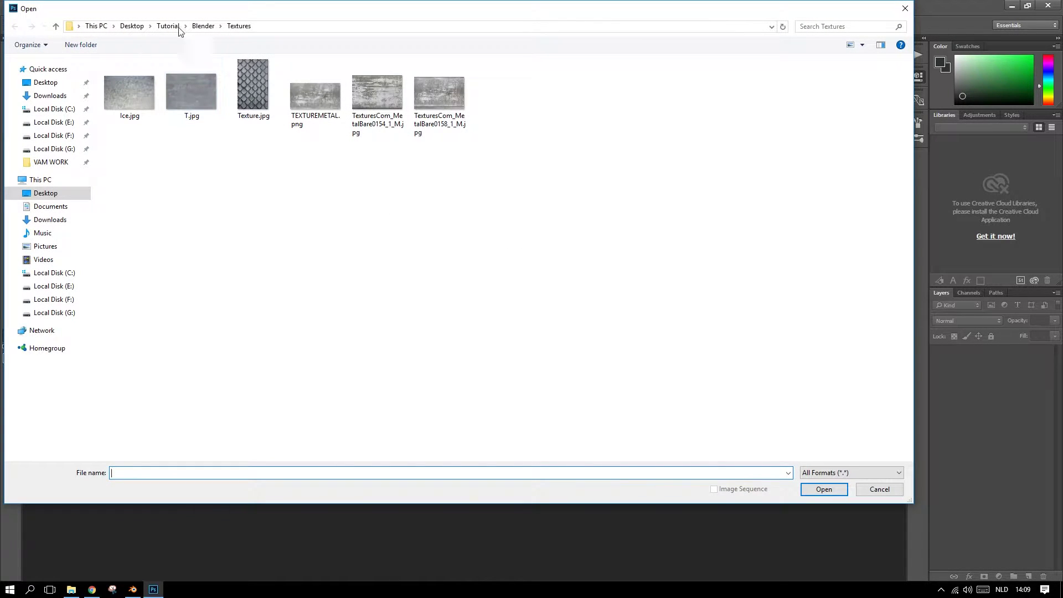
click(201, 26)
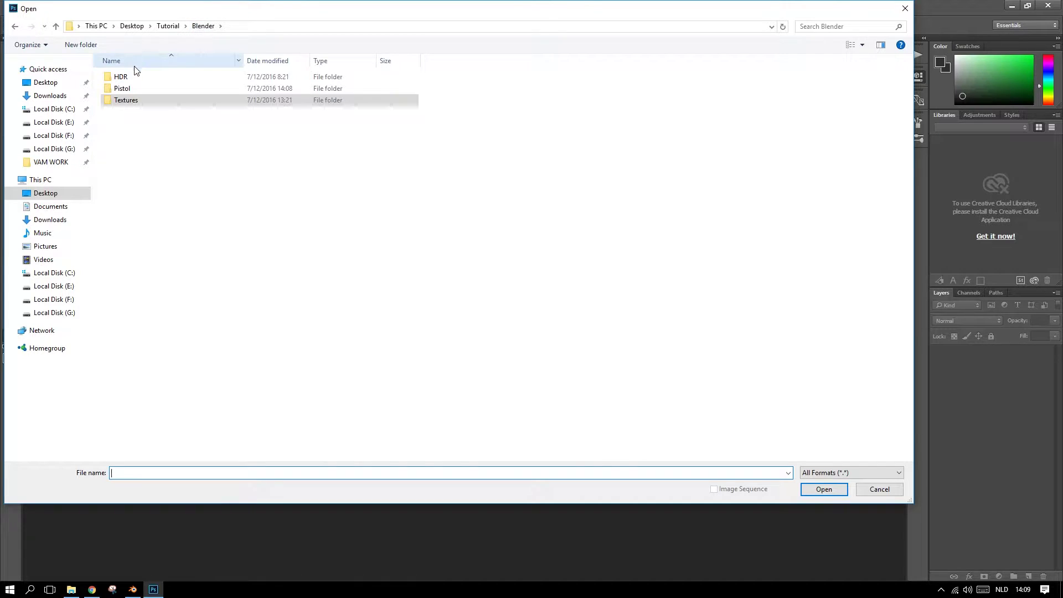
double_click(128, 100)
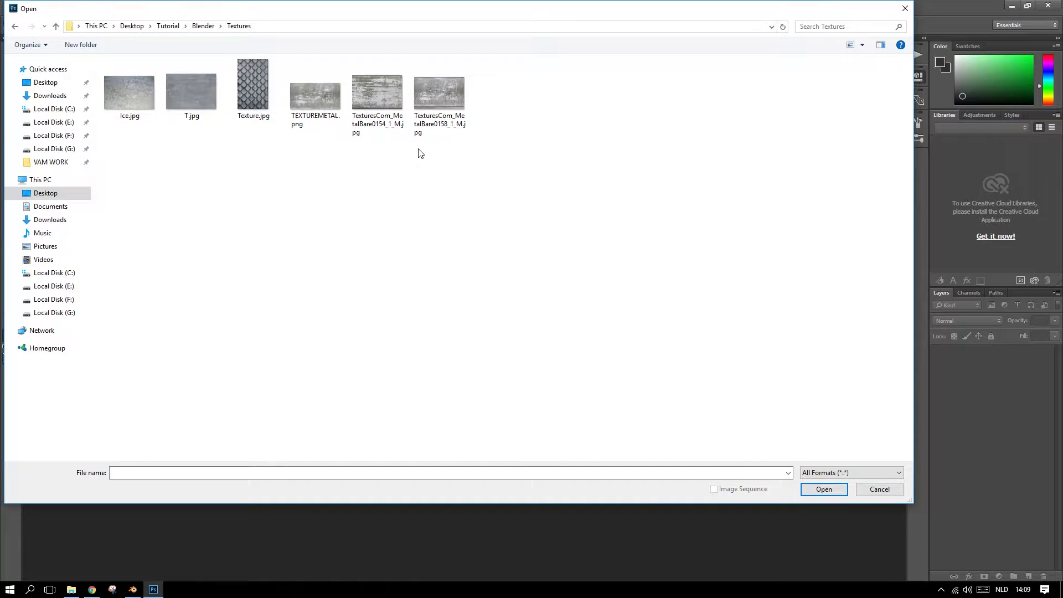
click(443, 97)
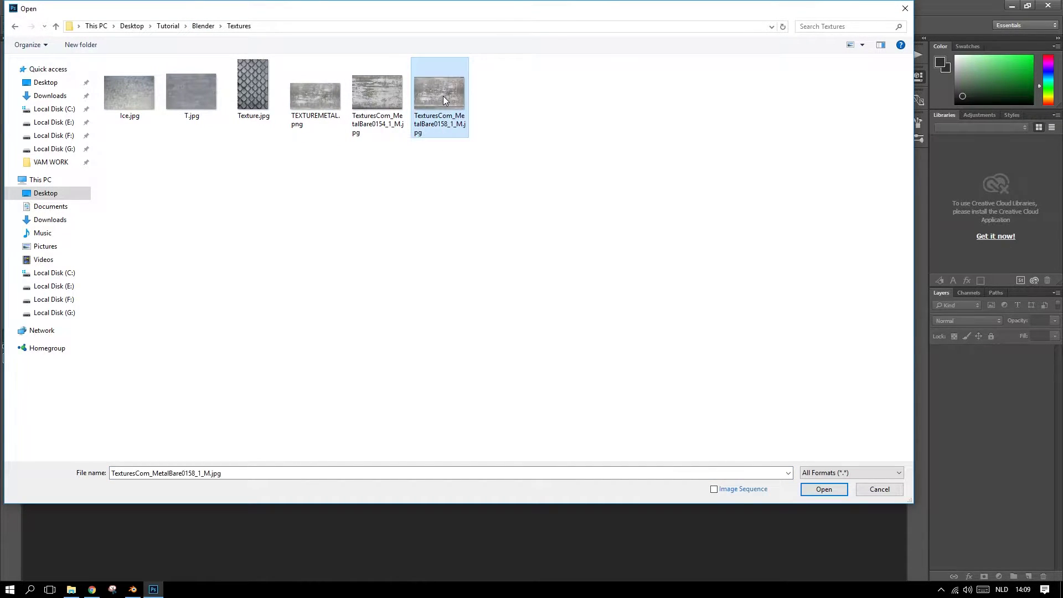
double_click(443, 95)
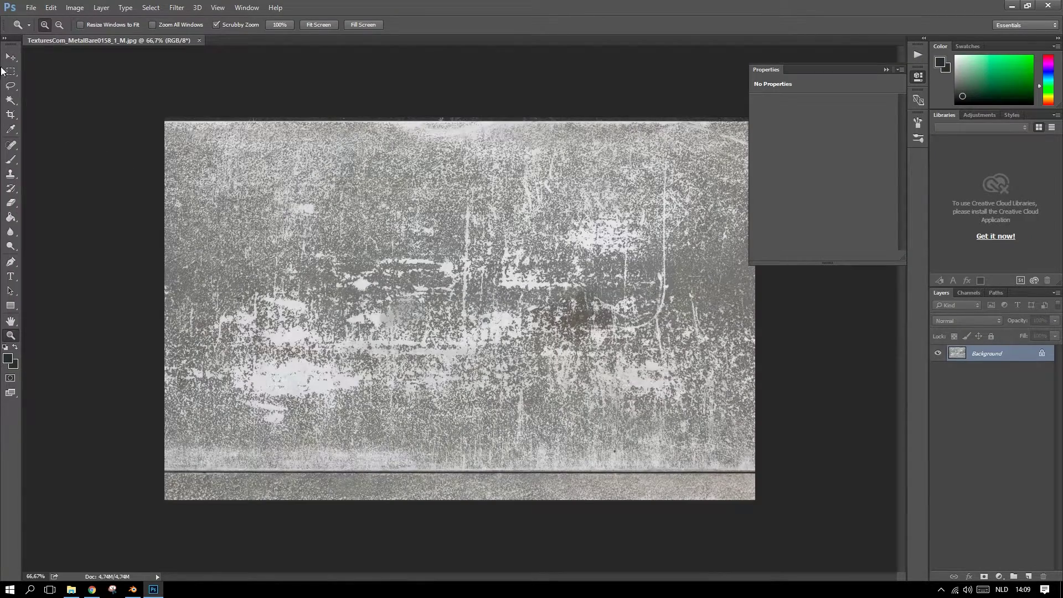
Step: Crop away the thin strip along the texture's upper edge and the dark seam with the band beneath it
click(11, 114)
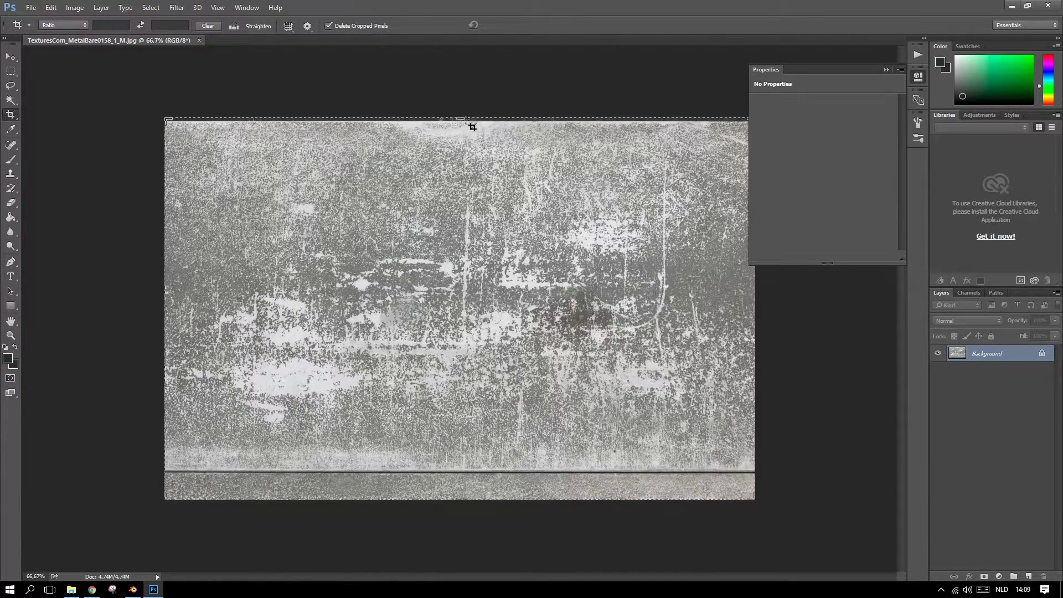
drag(465, 119, 465, 120)
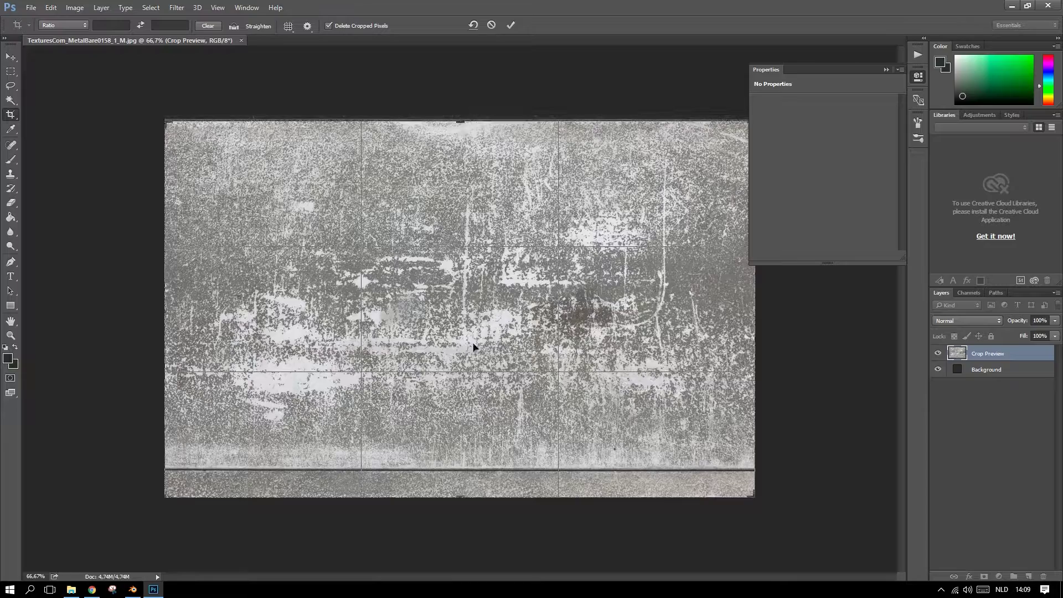
drag(461, 493, 461, 480)
key(Return)
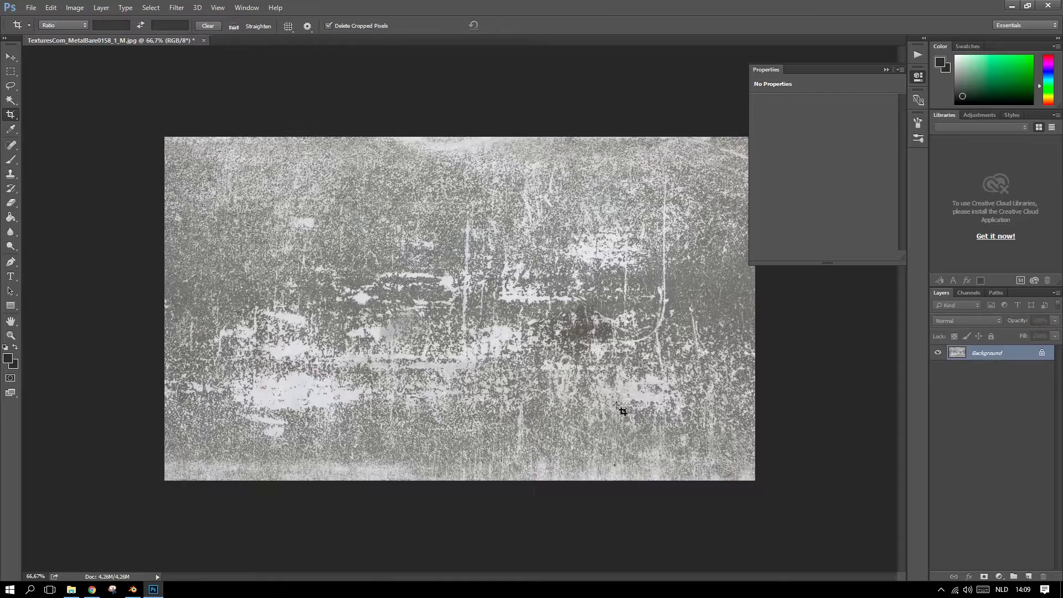
Step: Select and copy the entire cropped metal texture
click(11, 71)
drag(120, 208, 814, 551)
click(835, 409)
key(ctrl+a)
Step: Create a new white document 1600 pixels wide and 1200 pixels high
click(32, 8)
click(45, 20)
drag(496, 208, 359, 200)
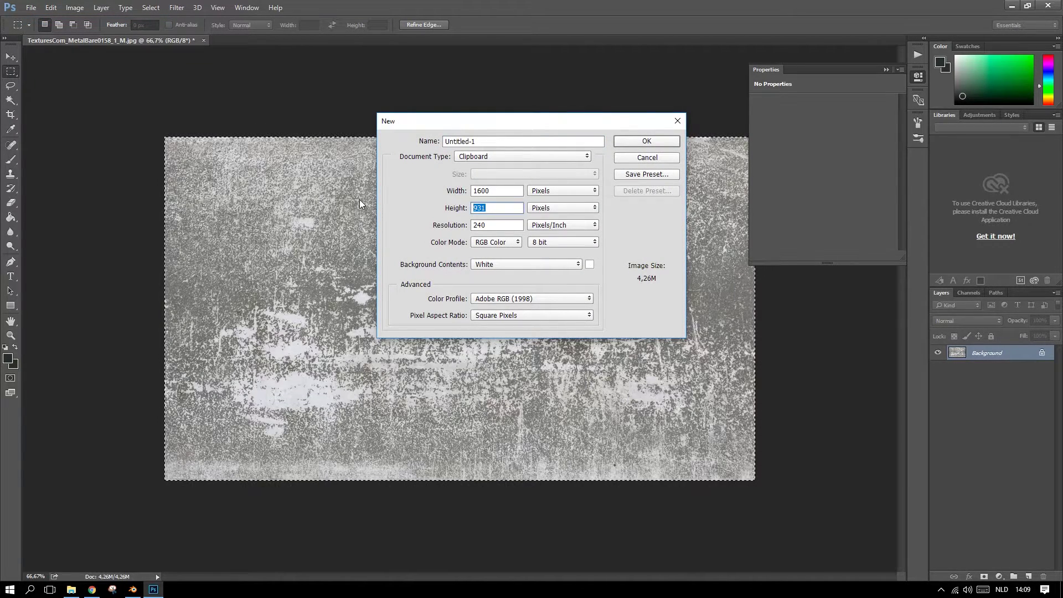
text(1200)
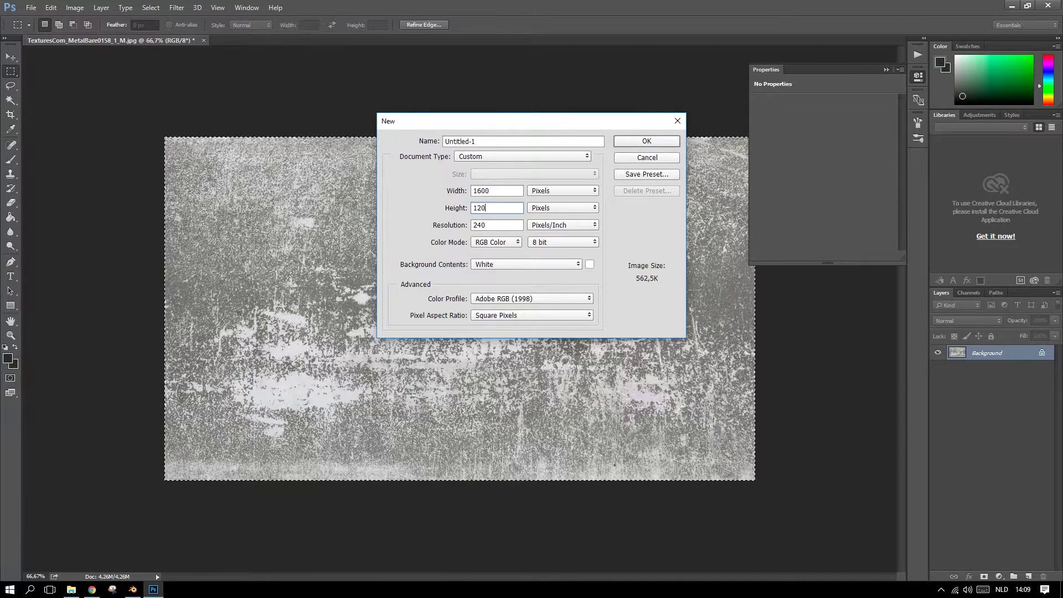
key(Return)
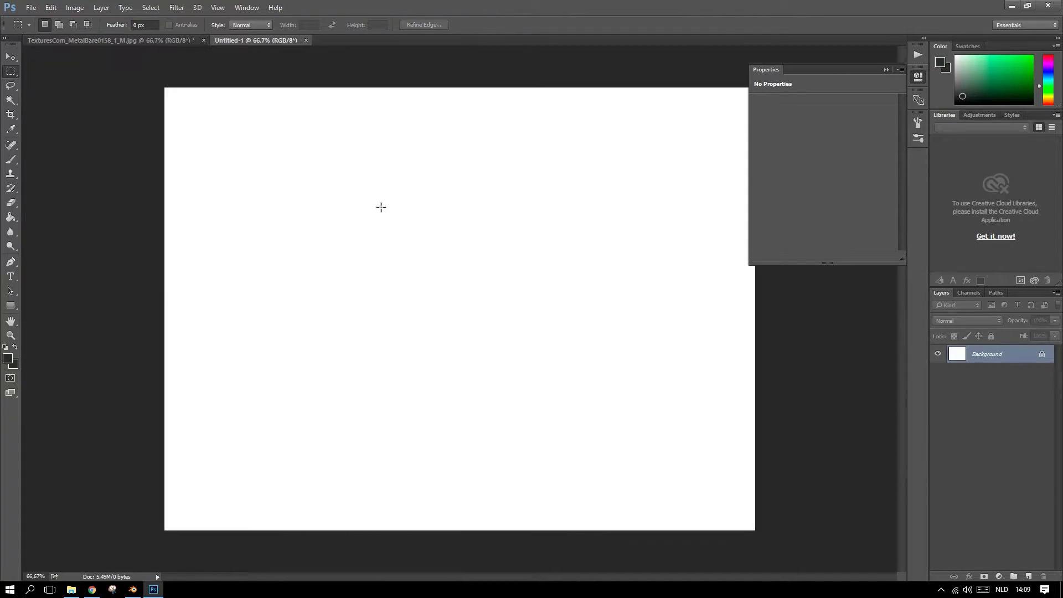
Step: Duplicate the cropped texture's Background layer into the Untitled-1 document
click(104, 39)
right_click(994, 356)
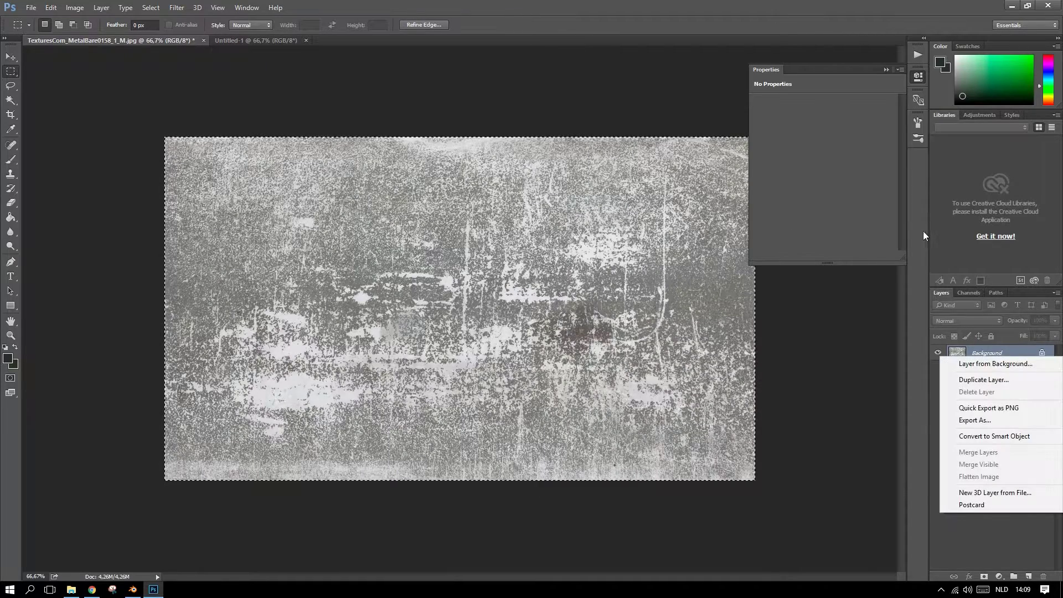
click(984, 380)
click(529, 223)
click(499, 241)
key(Return)
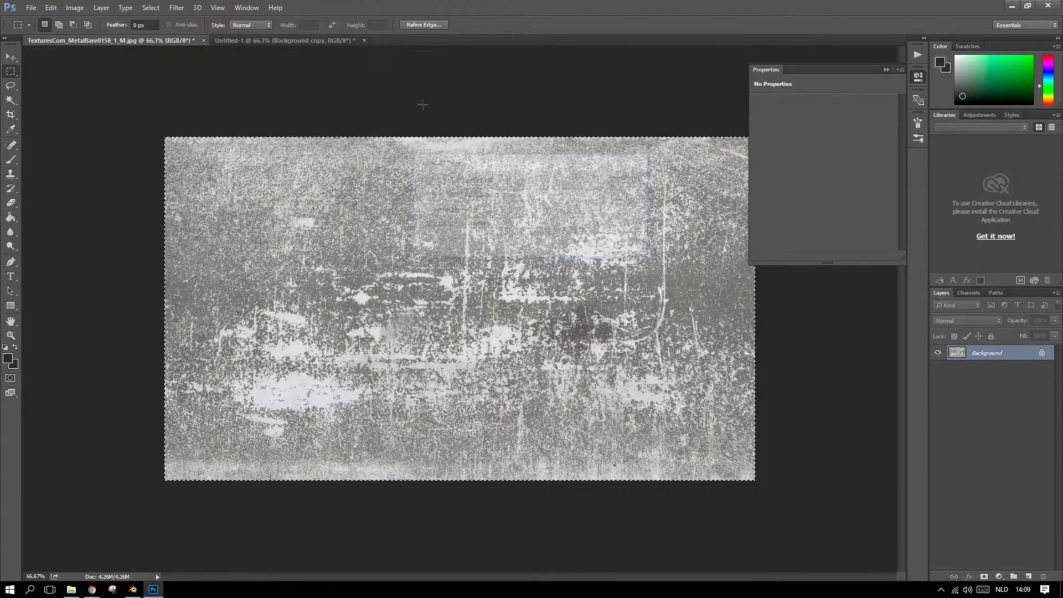
Step: In Untitled-1, move the texture layer down to the canvas's lower edge and duplicate that layer
click(282, 41)
click(8, 59)
drag(460, 294, 460, 343)
right_click(1001, 354)
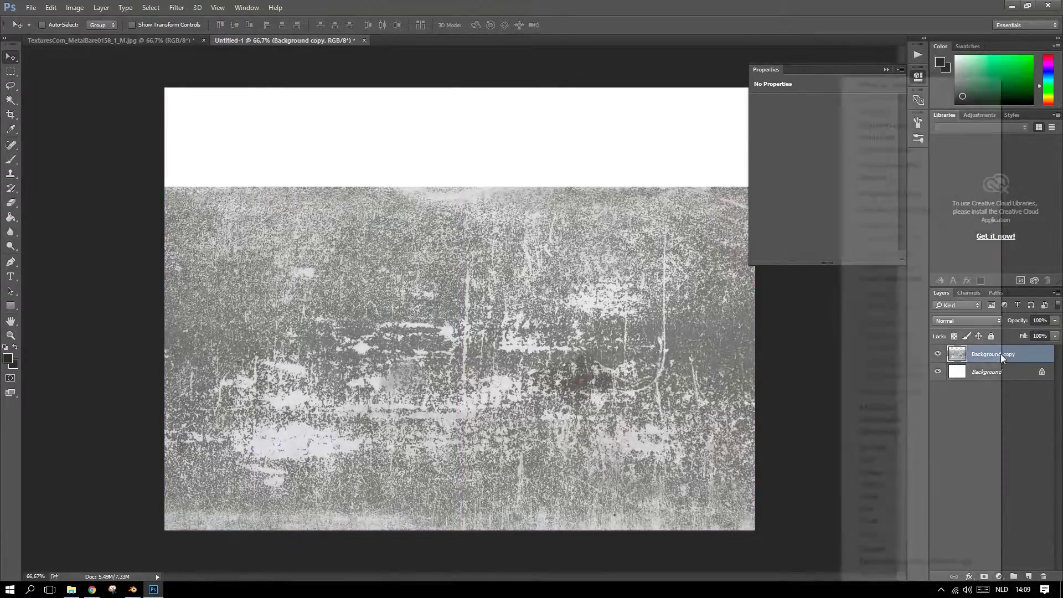
click(866, 122)
key(Return)
Step: Flip the duplicated texture layer vertically and move it up to the canvas's upper edge
key(ctrl+t)
right_click(520, 330)
click(548, 508)
drag(487, 351, 487, 252)
click(886, 70)
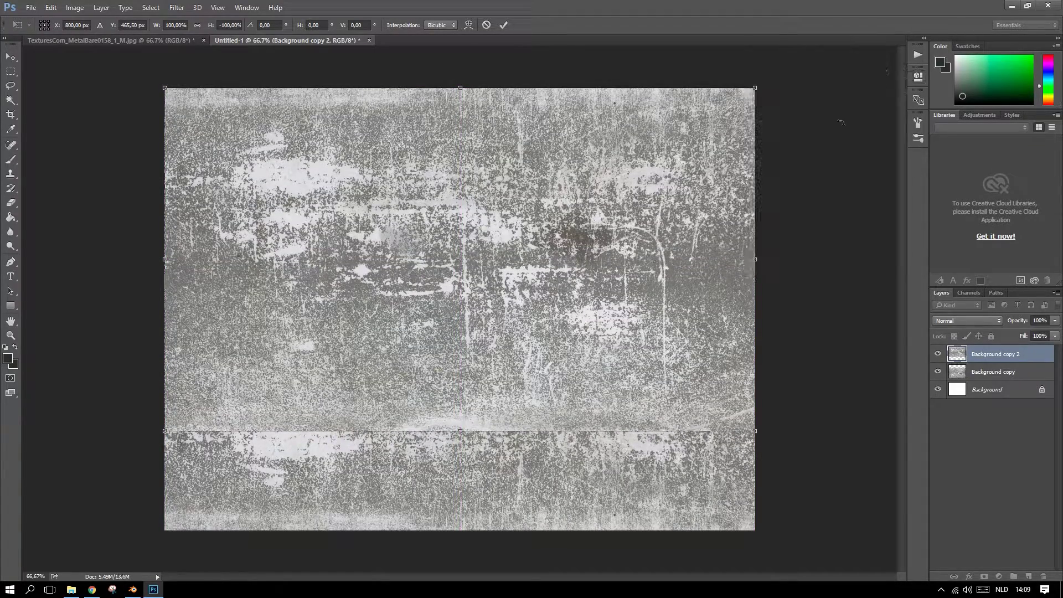
key(Return)
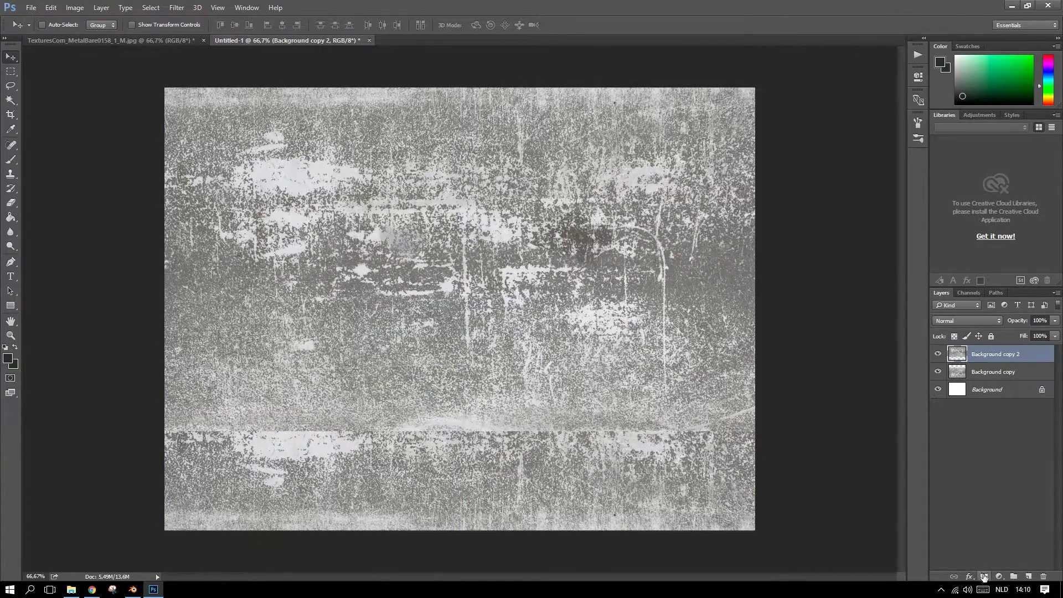
Step: Add a layer mask to Background copy 2 and choose the Gradient tool
click(983, 576)
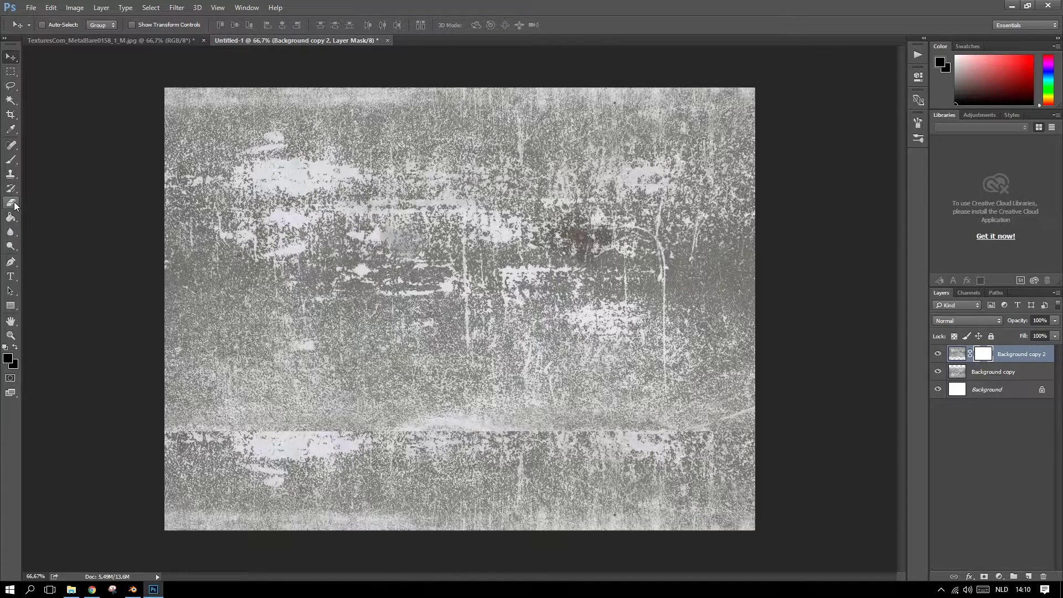
click(11, 306)
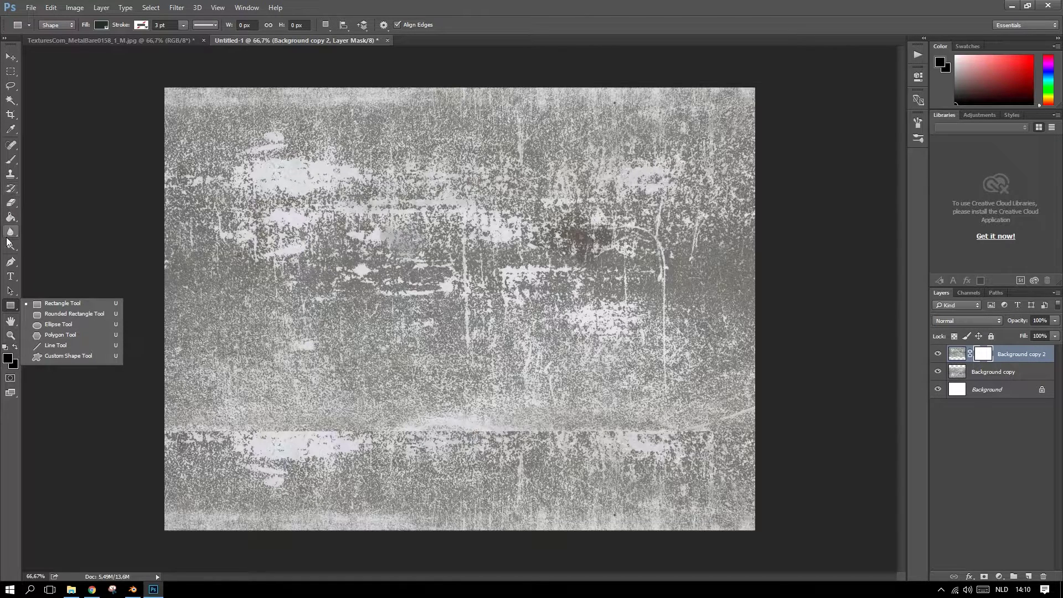
click(10, 159)
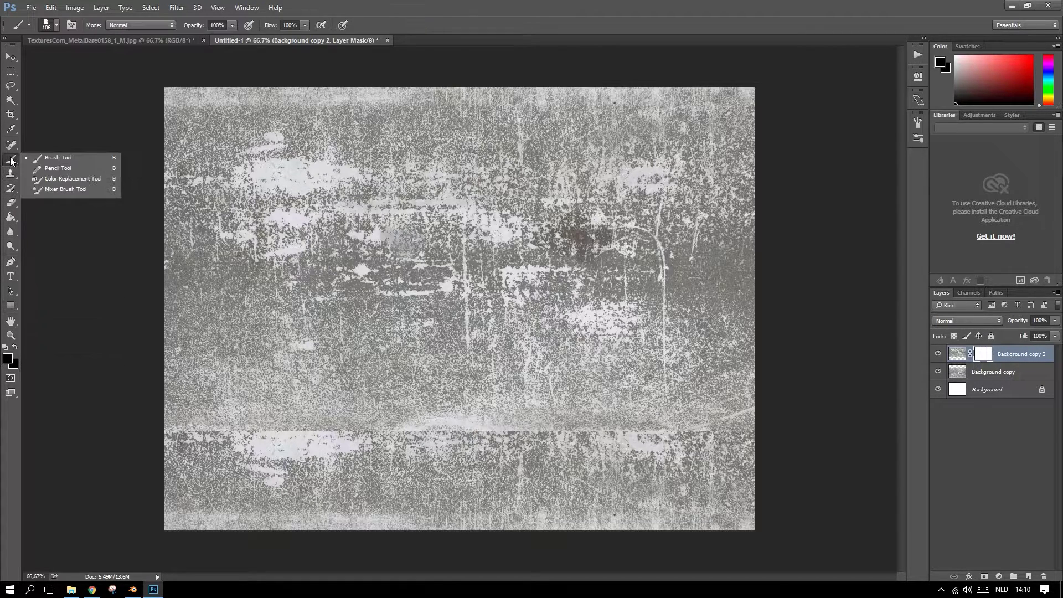
click(10, 146)
click(11, 174)
click(11, 188)
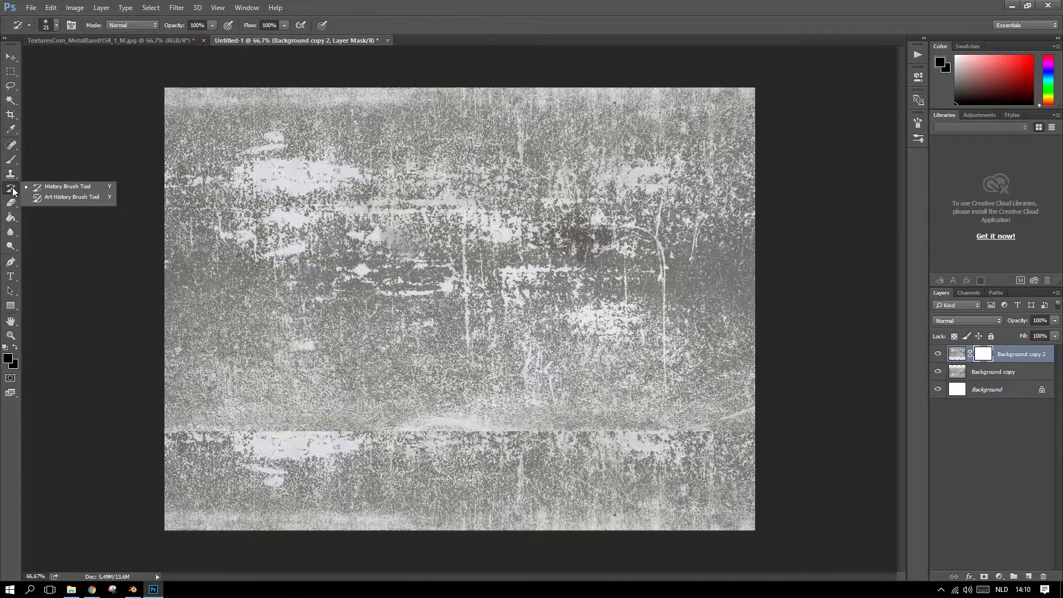
click(12, 203)
click(11, 218)
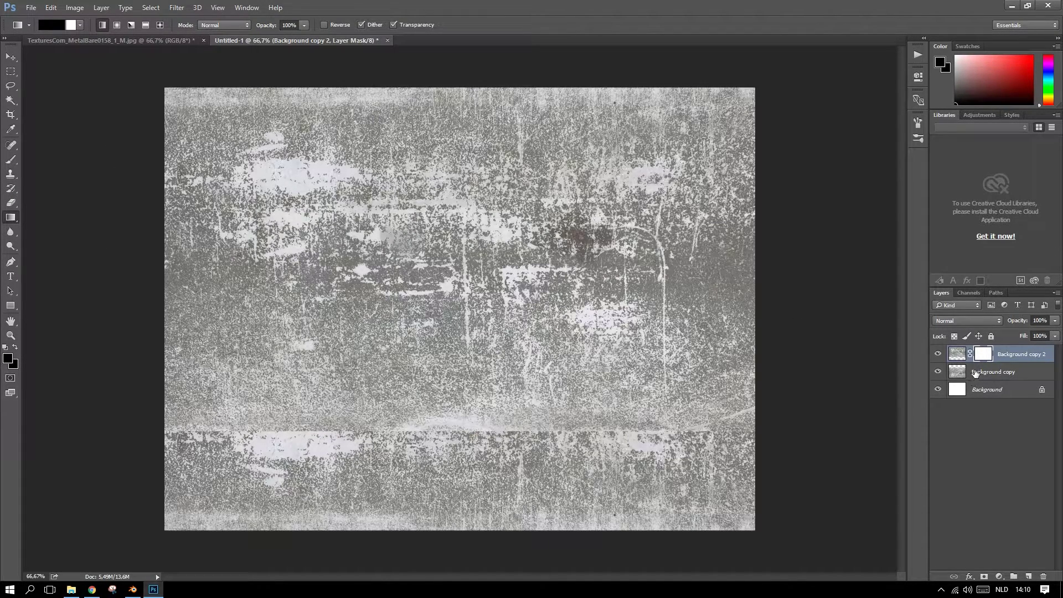
Step: Try black-to-white gradients in different directions and lengths on the layer mask, undoing the attempts
drag(144, 270, 835, 270)
key(ctrl+z)
drag(461, 94, 468, 71)
key(ctrl+z)
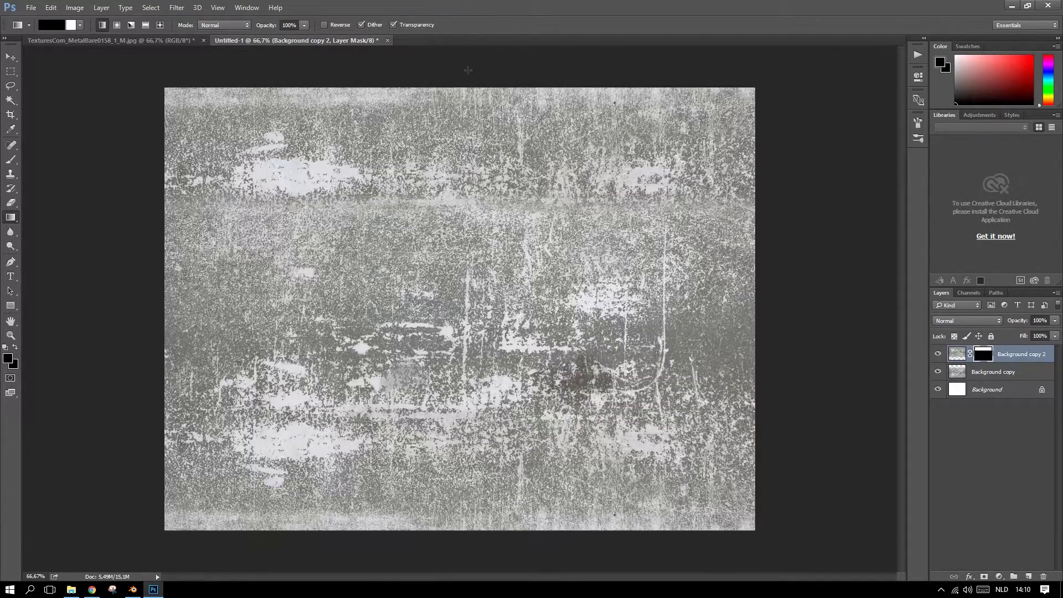
key(ctrl+z)
drag(469, 436, 476, 293)
key(ctrl+z)
Step: Apply a vertical black-to-white gradient to Background copy 2's mask, fading the flipped texture into the layer below
drag(470, 450, 471, 123)
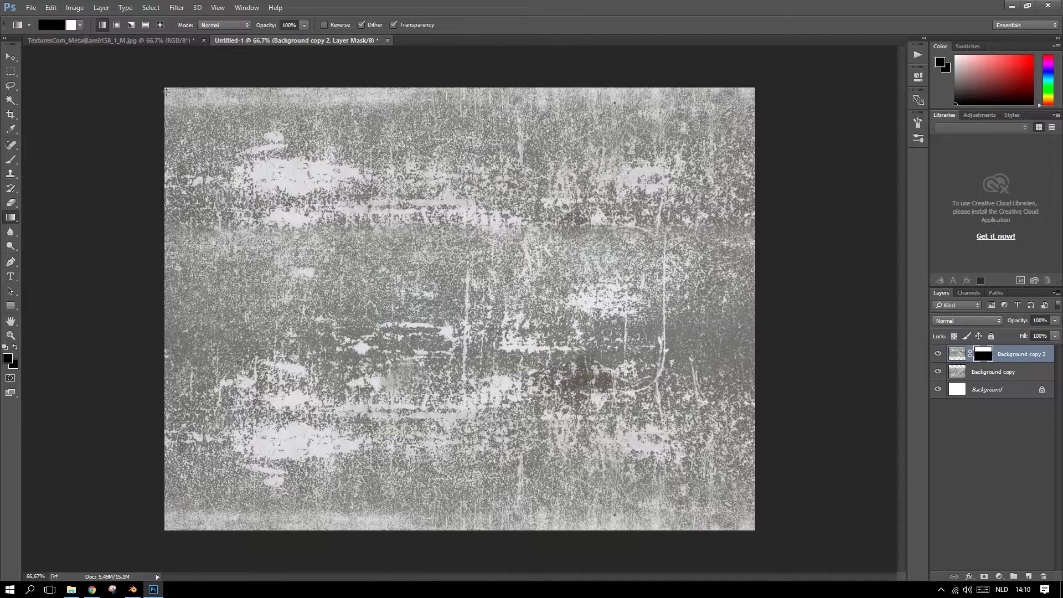
click(957, 354)
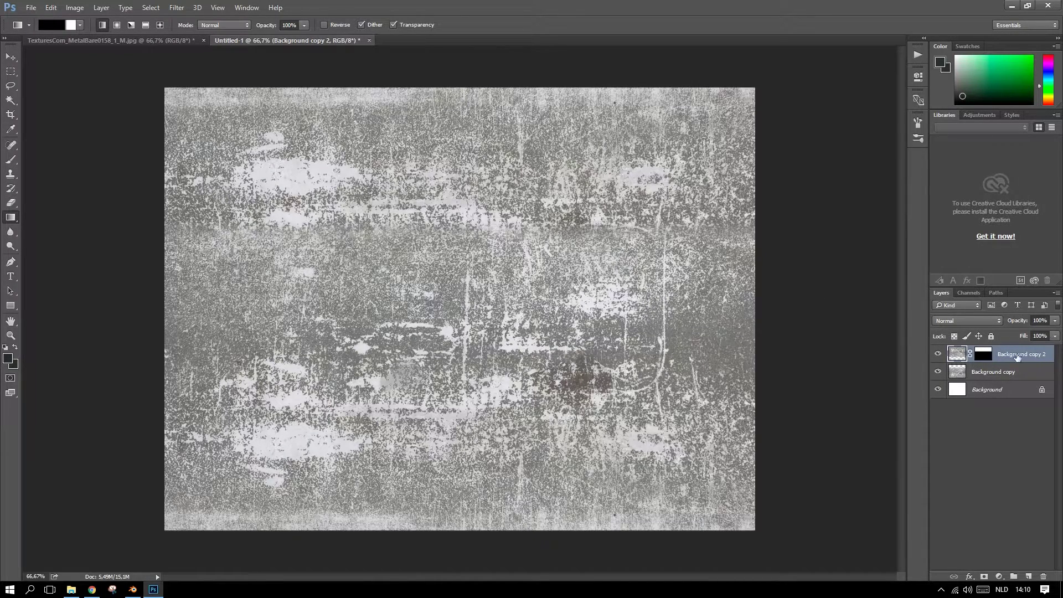
click(982, 355)
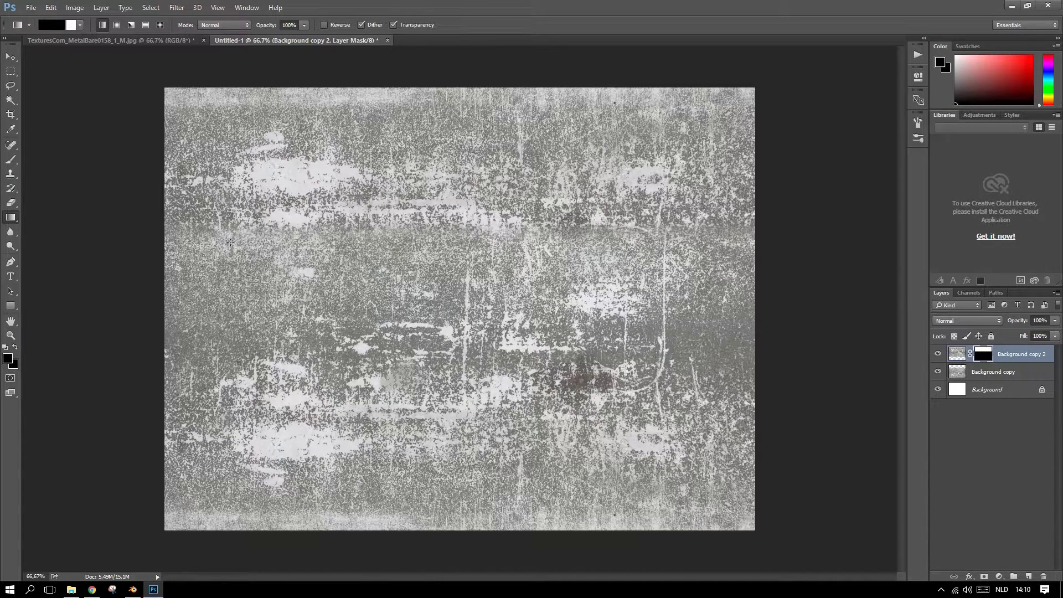
Step: Set up a soft round brush of 374 px, test a black stroke on the layer mask and undo it
click(11, 160)
click(53, 157)
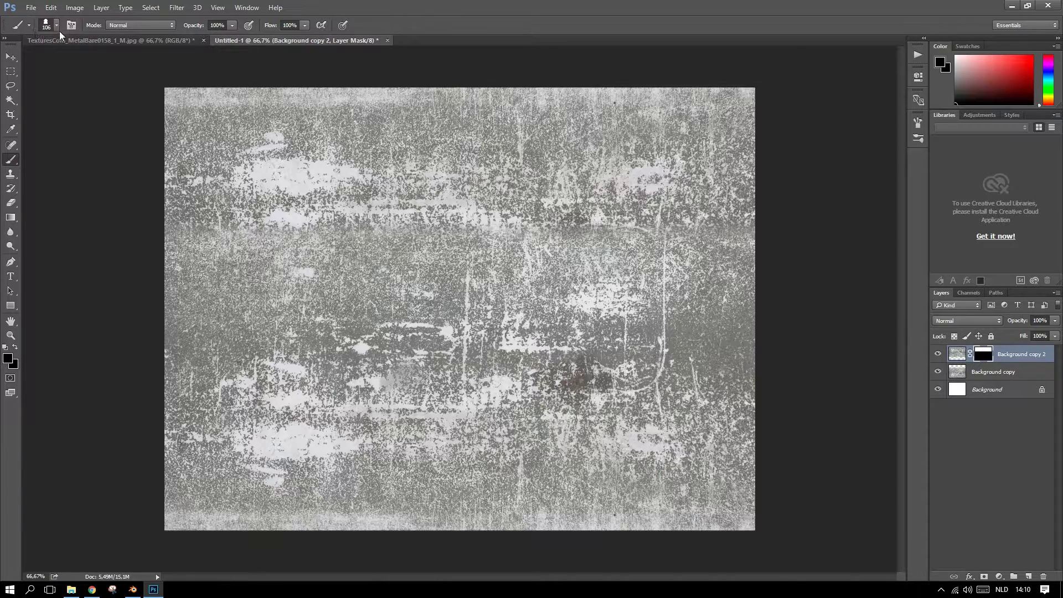
click(56, 26)
click(76, 110)
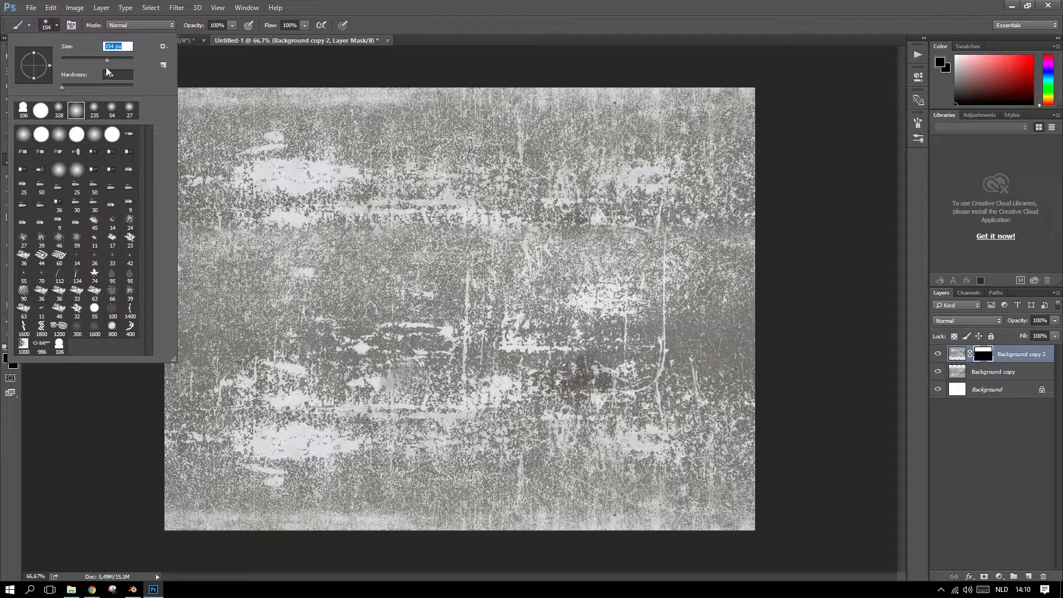
drag(118, 59, 122, 59)
click(355, 185)
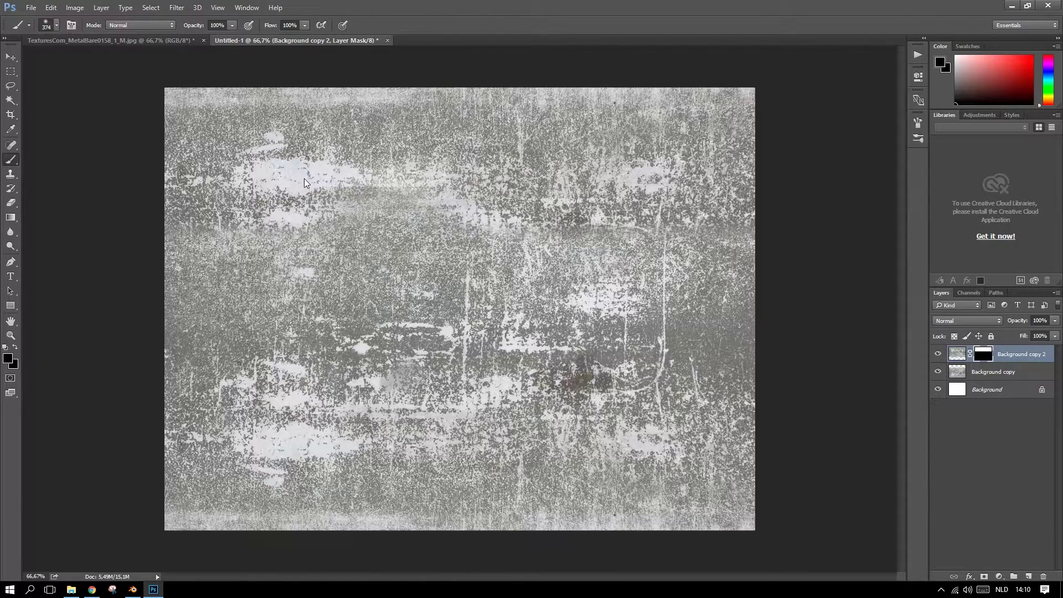
key(ctrl+z)
Step: Set the foreground colour to white and paint across the mask's transition area to reveal more of the flipped texture
click(8, 358)
drag(412, 302, 373, 271)
click(622, 283)
drag(140, 192, 241, 191)
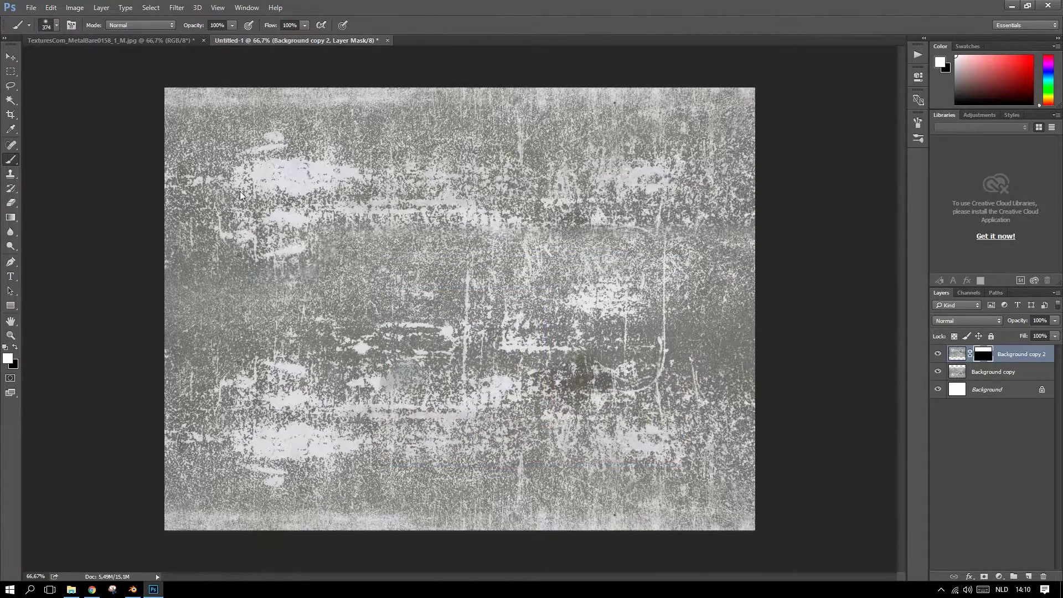
mouse_move(303, 204)
mouse_down()
mouse_move(732, 199)
mouse_move(176, 229)
mouse_move(424, 243)
mouse_up()
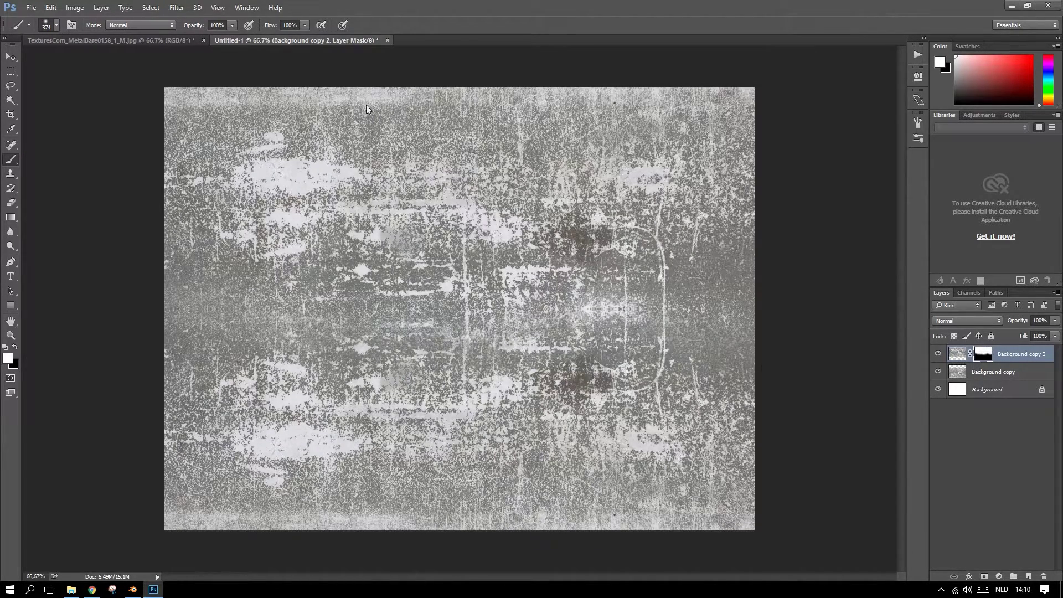
Step: Save the document in the Textures folder as a PNG file named TextureForGun
click(31, 7)
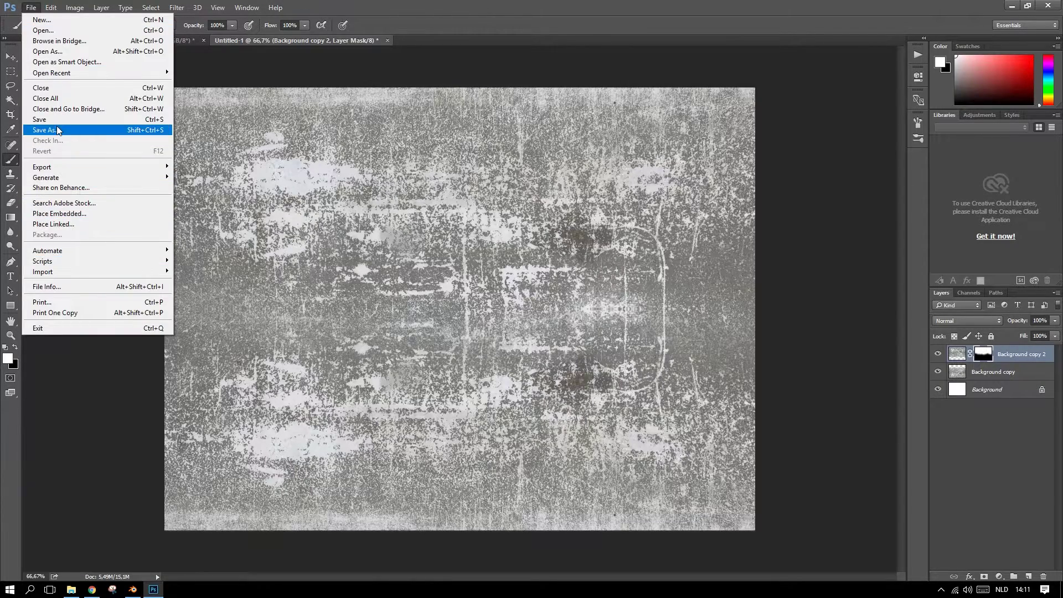
click(84, 125)
click(154, 464)
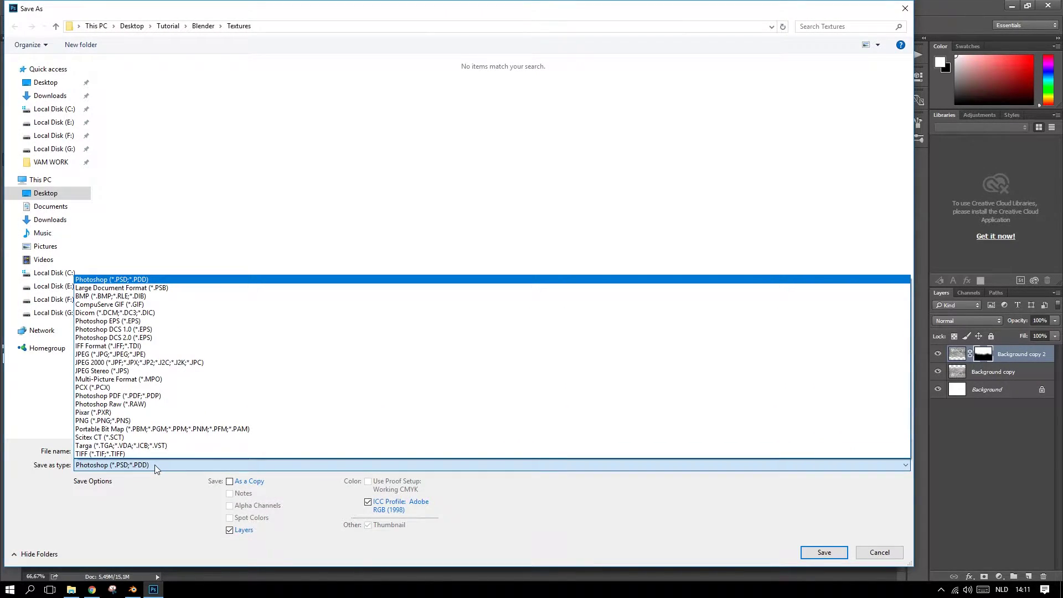
key(Down)
key(Down)
key(Down)
key(Down)
key(Down)
click(135, 422)
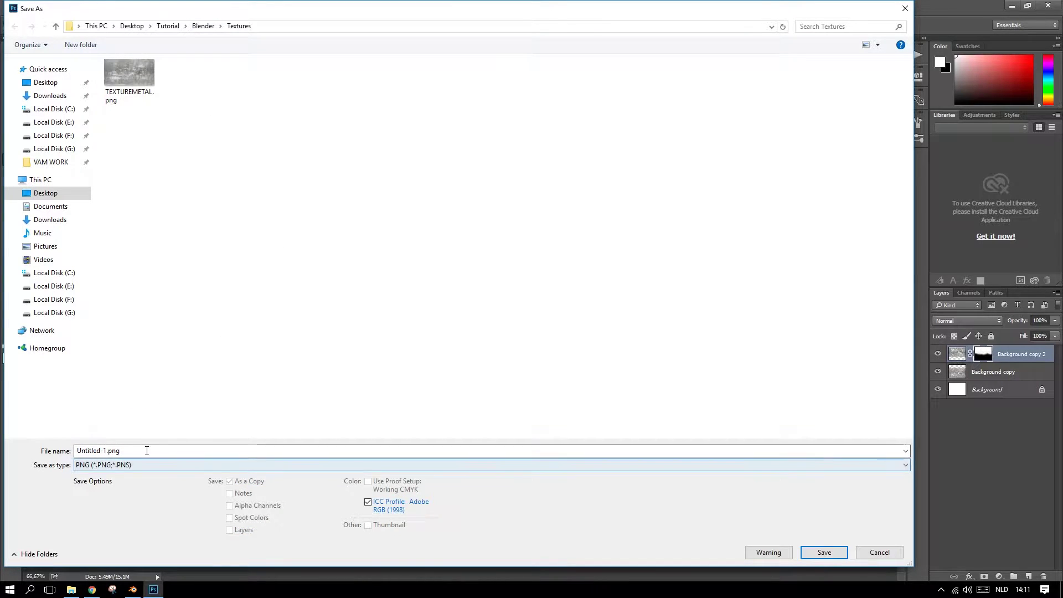
text(TextureForGun)
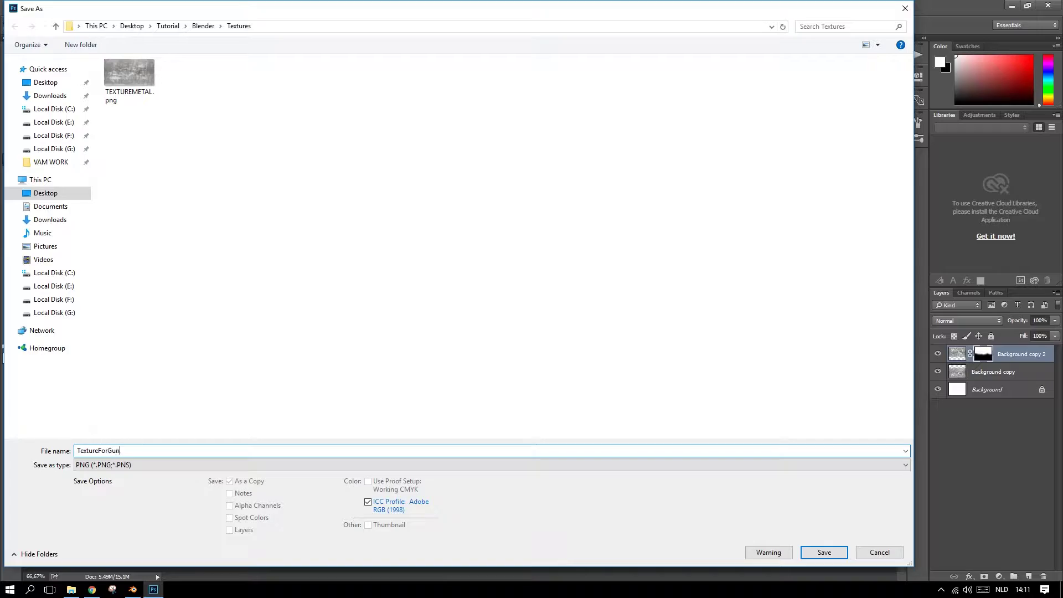
key(Return)
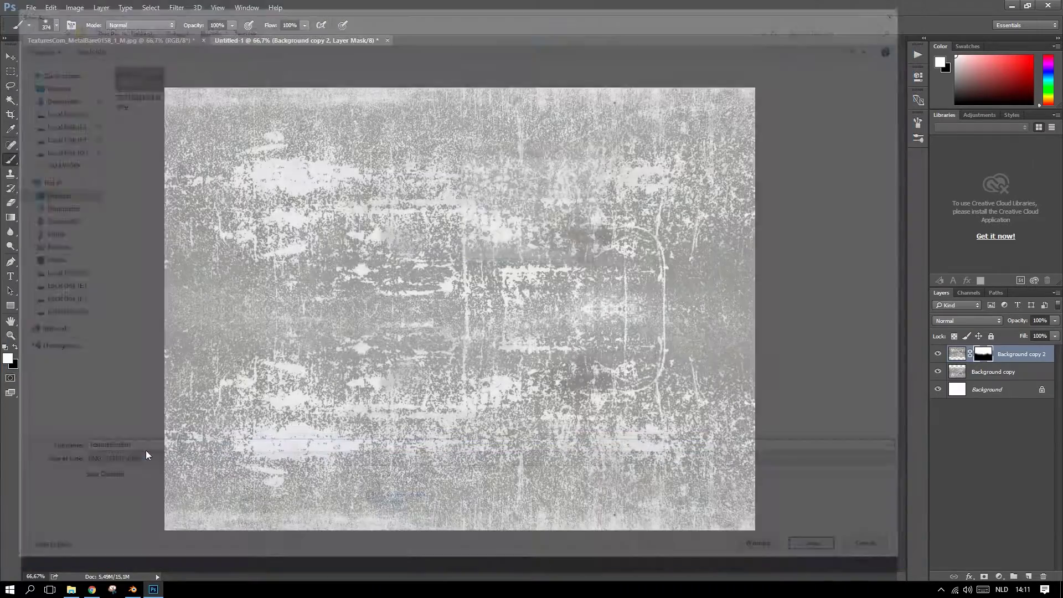
click(567, 187)
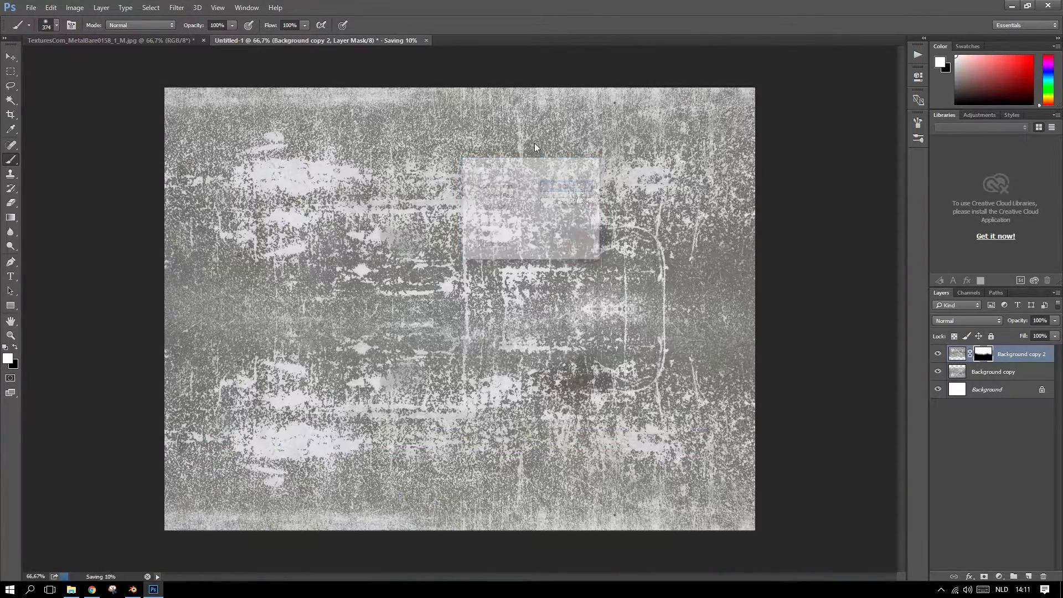
Step: Quit Photoshop without saving the changes to Untitled-1 and return to Blender
click(1049, 5)
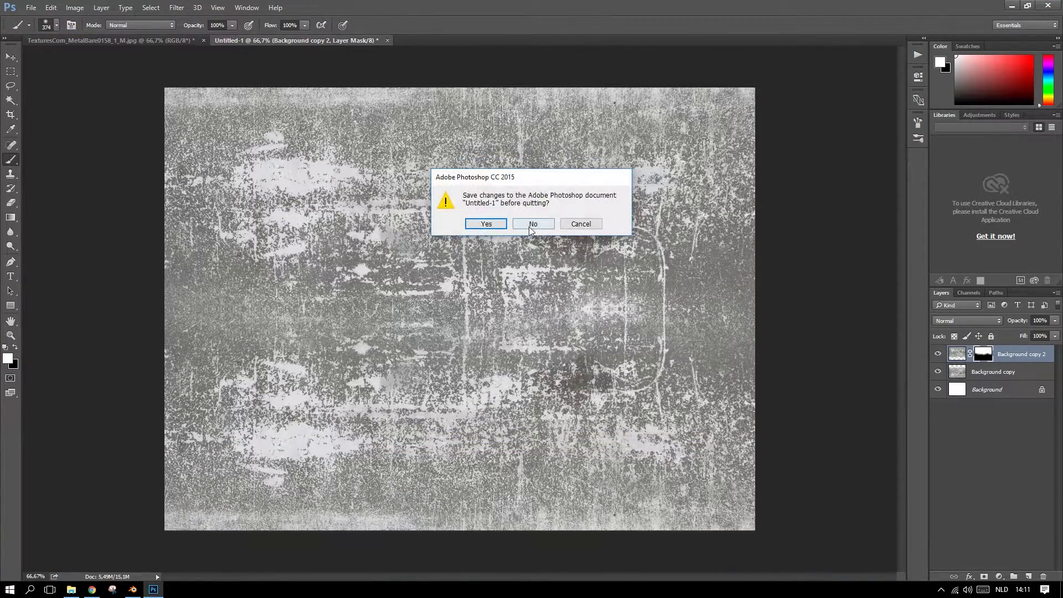
click(532, 224)
click(530, 231)
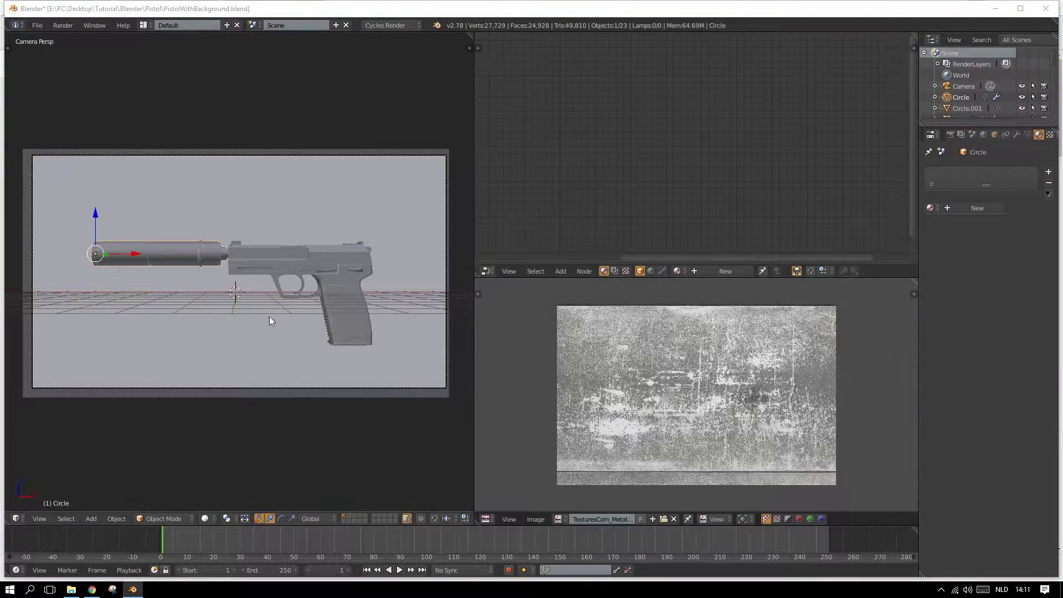
Step: Replace the image in the image editor with TextureForGun.png from the Textures folder
click(674, 519)
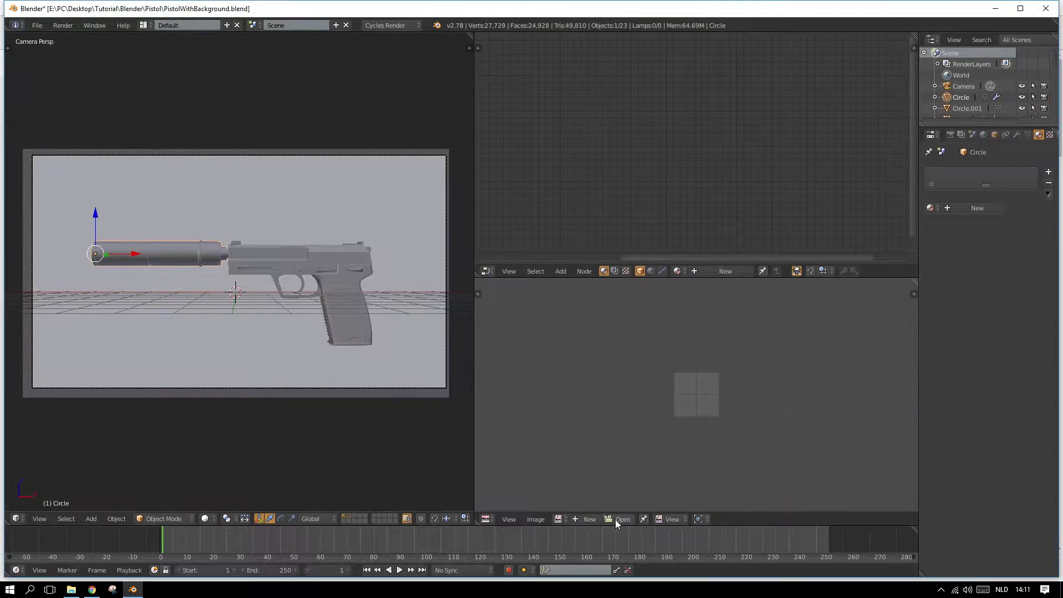
click(576, 518)
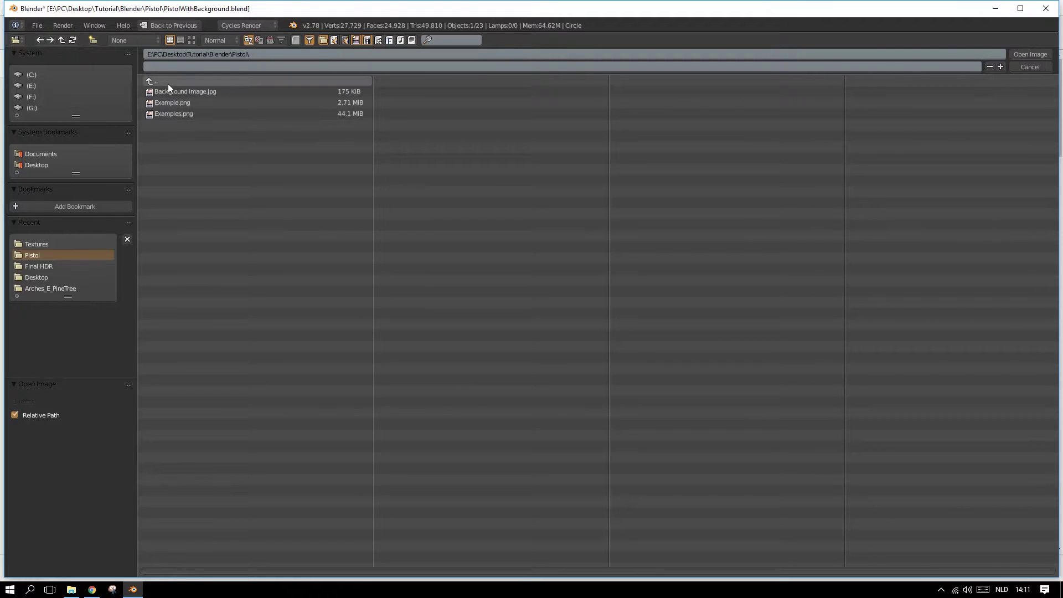
click(46, 247)
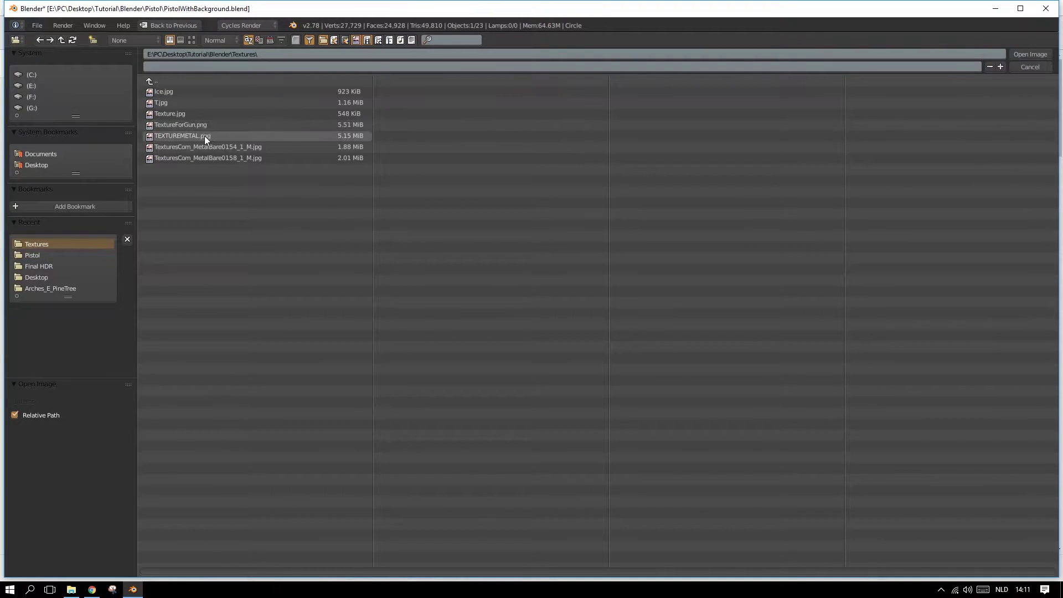
double_click(176, 126)
scroll(685, 391, down, 2)
scroll(685, 390, up, 2)
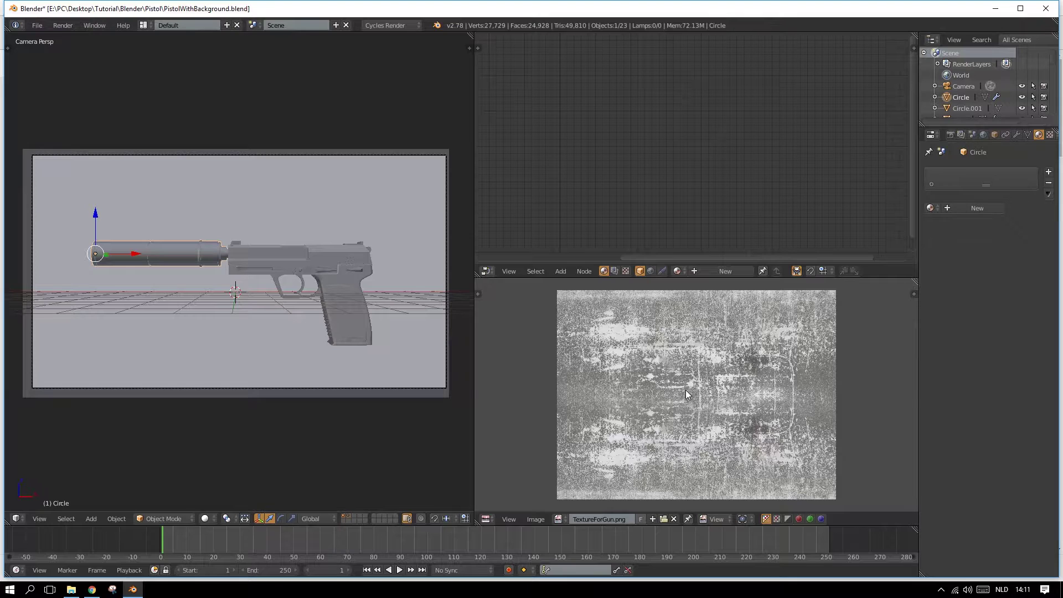
Step: Create a new material named Gun on the pistol's slide
right_click(355, 256)
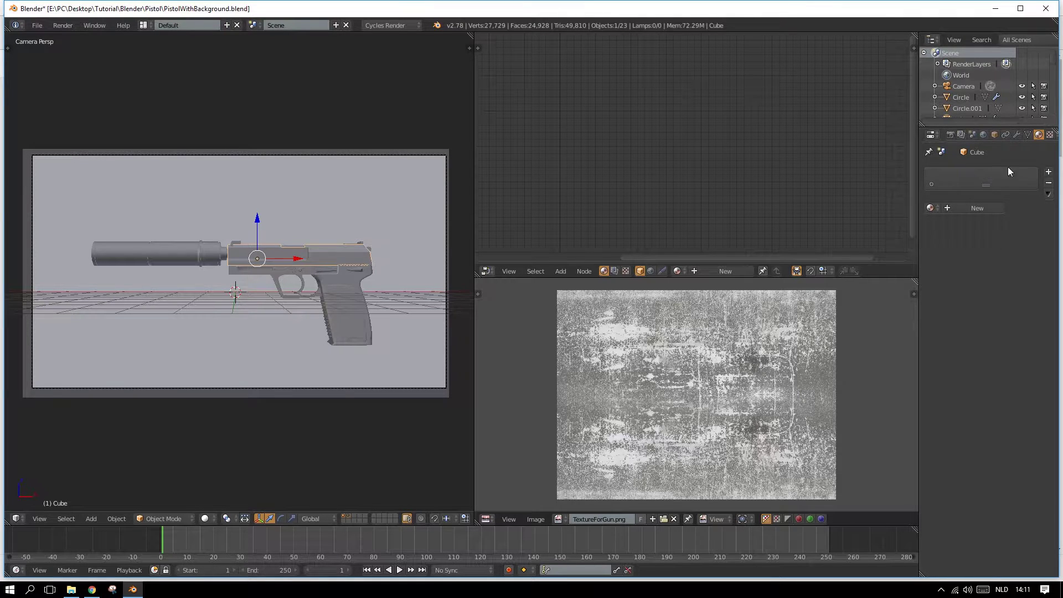
click(971, 208)
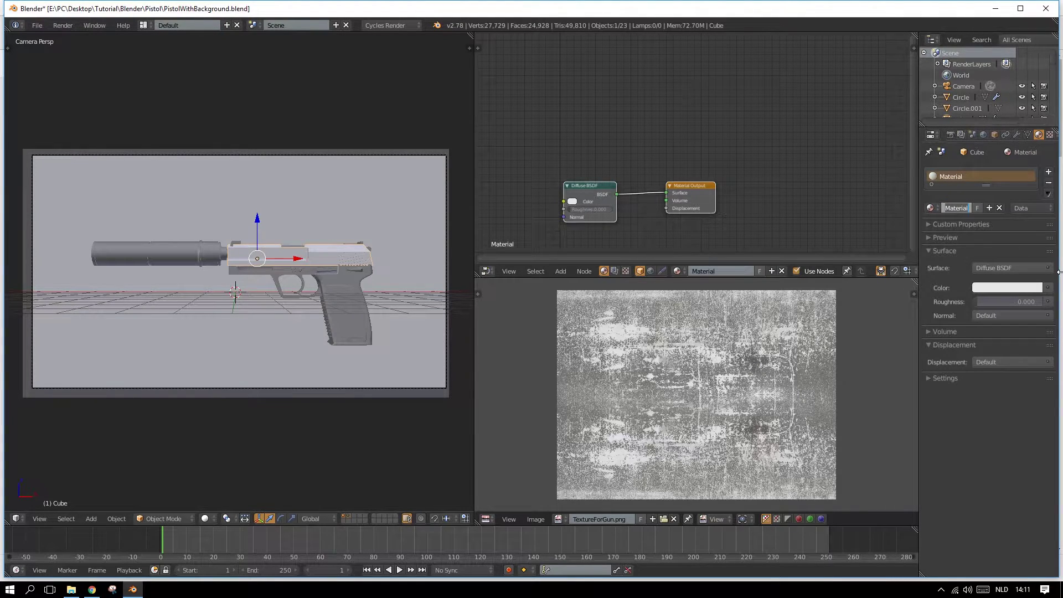
text(Gun)
key(Return)
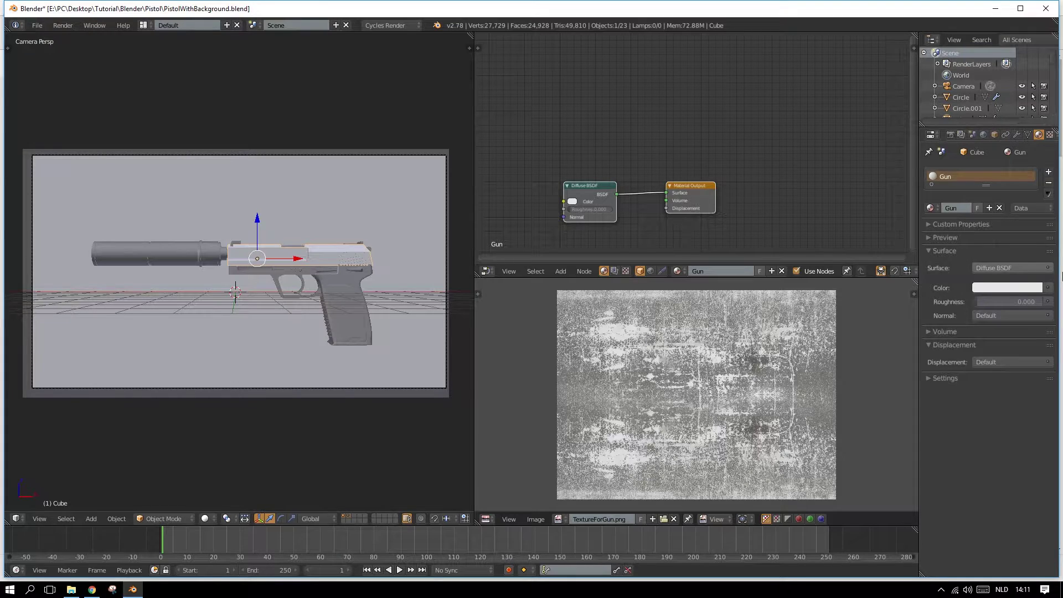
Step: Enlarge the node editor and insert a Mix Shader between the Diffuse BSDF and Material Output nodes
scroll(732, 202, down, 3)
drag(535, 278, 535, 371)
scroll(642, 240, up, 3)
middle_drag(666, 280, 724, 216)
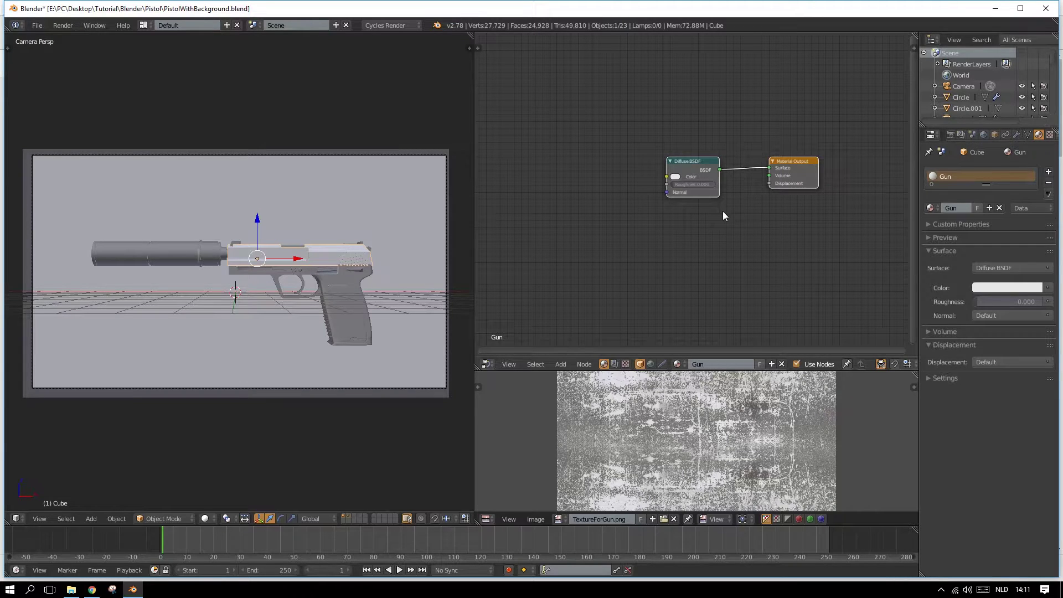
drag(694, 161, 596, 134)
key(shift+a)
click(573, 78)
text(mix)
key(Return)
click(679, 142)
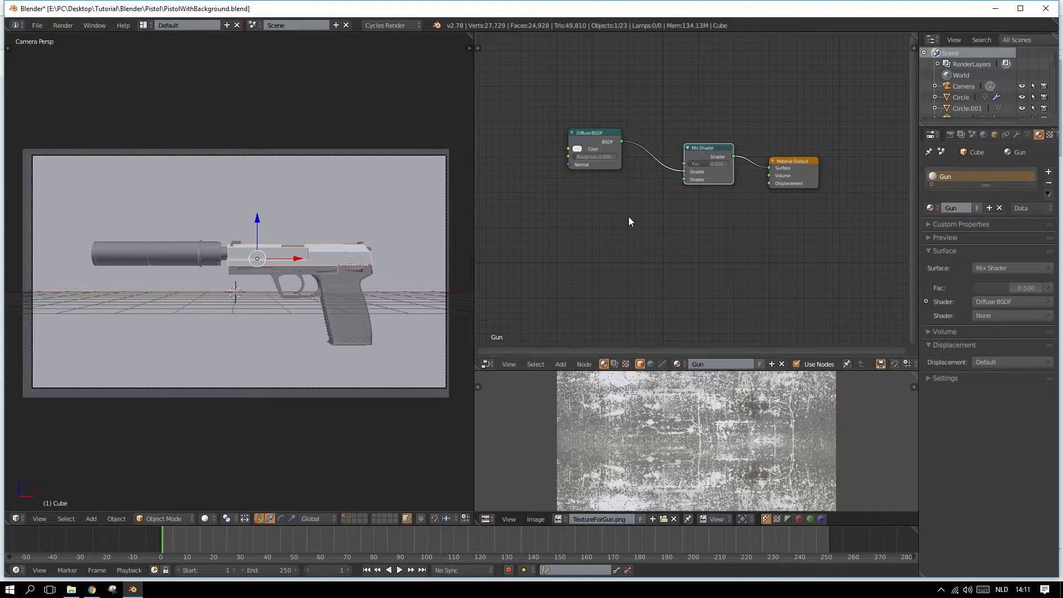
Step: Add a Glossy BSDF below the Diffuse BSDF and connect it to the Mix Shader's second shader input
key(shift+a)
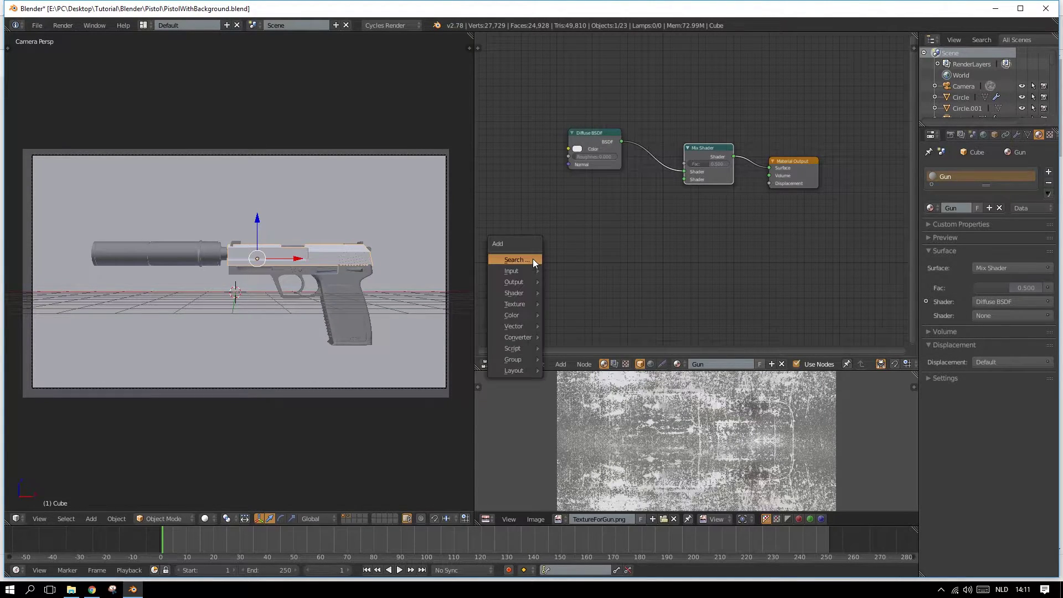
click(533, 258)
text(gloss)
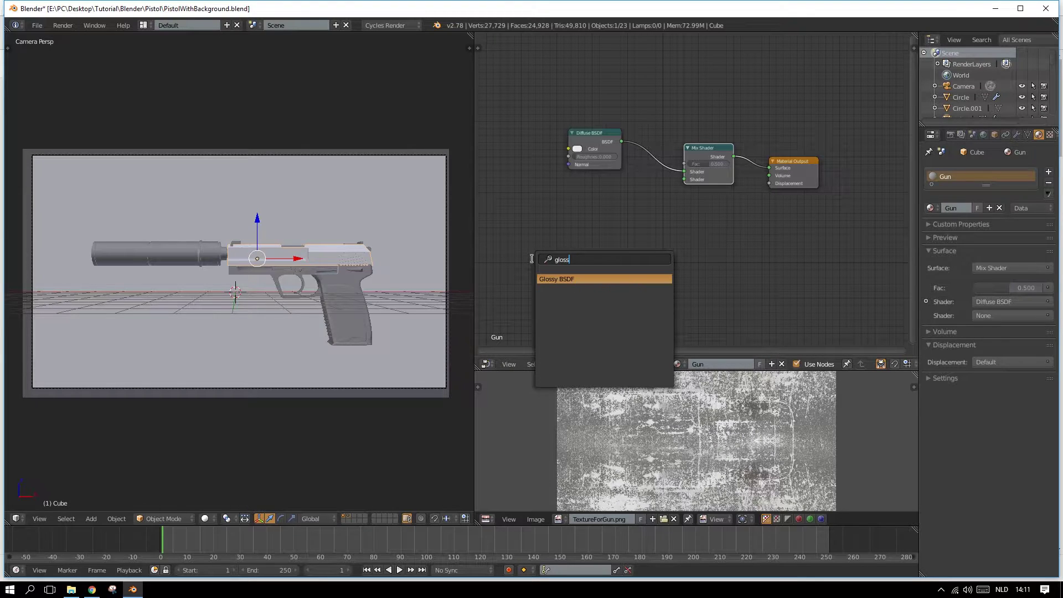
key(Return)
click(566, 181)
drag(618, 193, 685, 181)
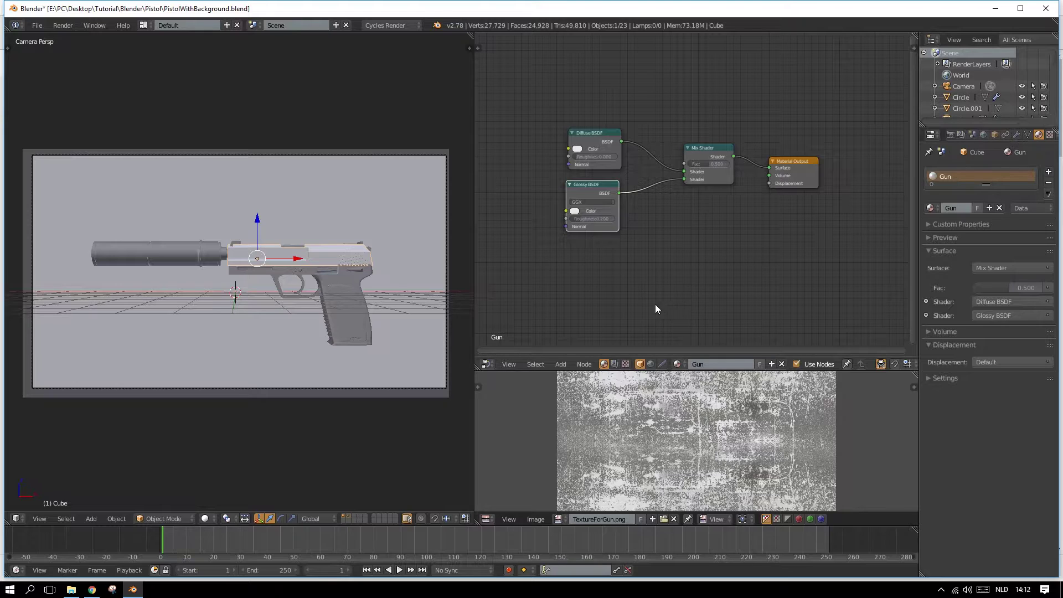
Step: Add an Image Texture node in front of the Diffuse BSDF in the Gun material
scroll(609, 289, down, 2)
scroll(661, 300, down, 1)
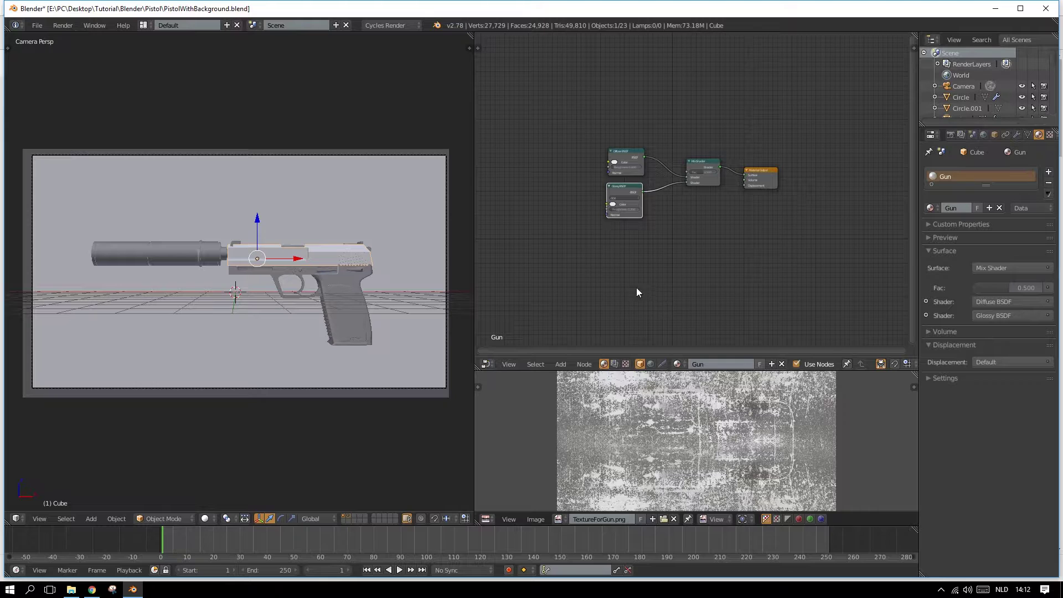
scroll(608, 265, up, 1)
middle_drag(584, 262, 663, 280)
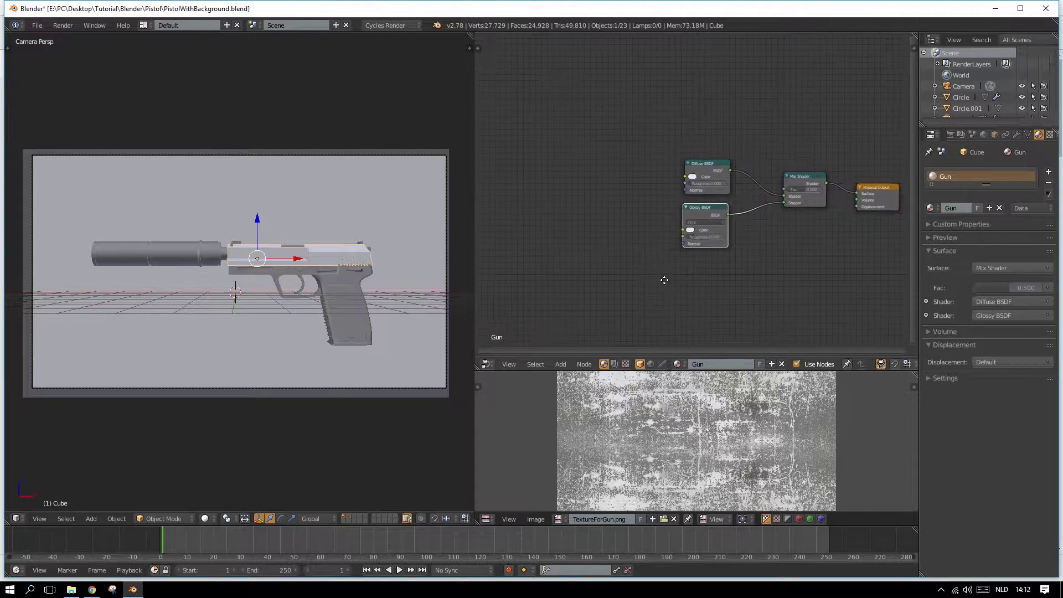
key(shift+a)
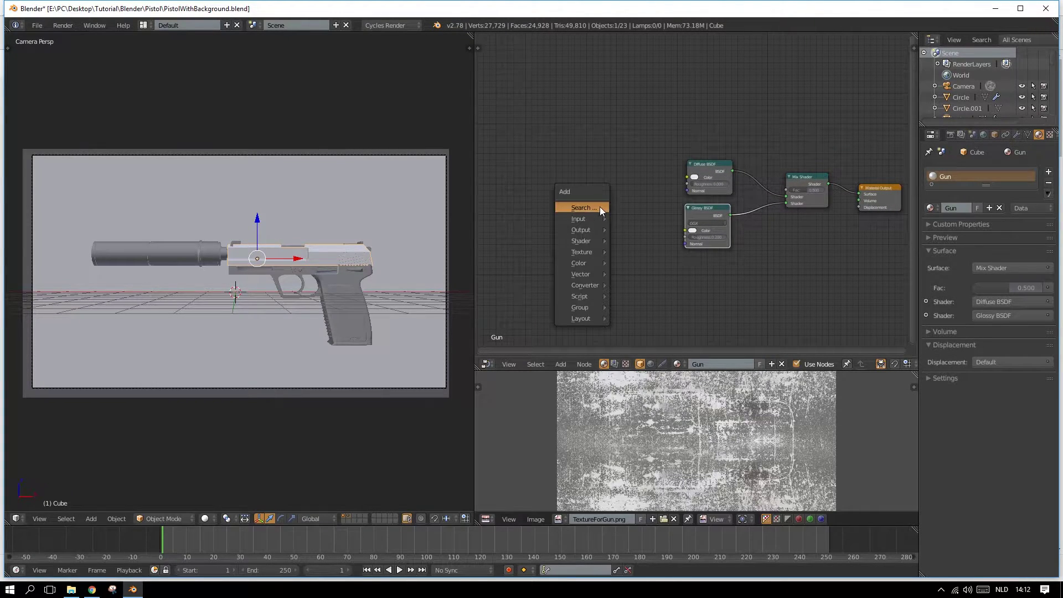
click(593, 206)
text(image)
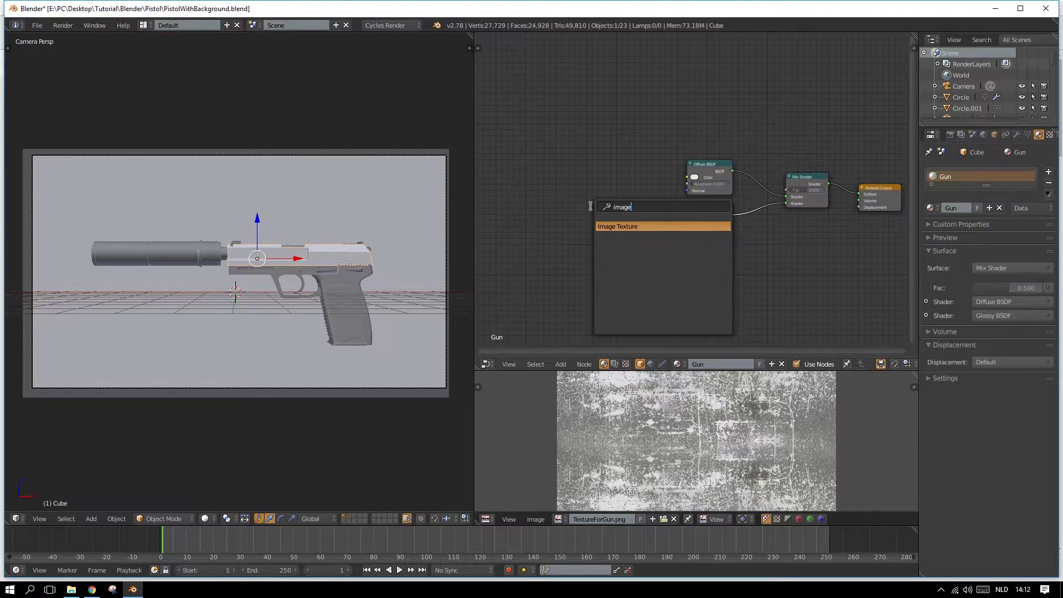
key(Return)
click(608, 158)
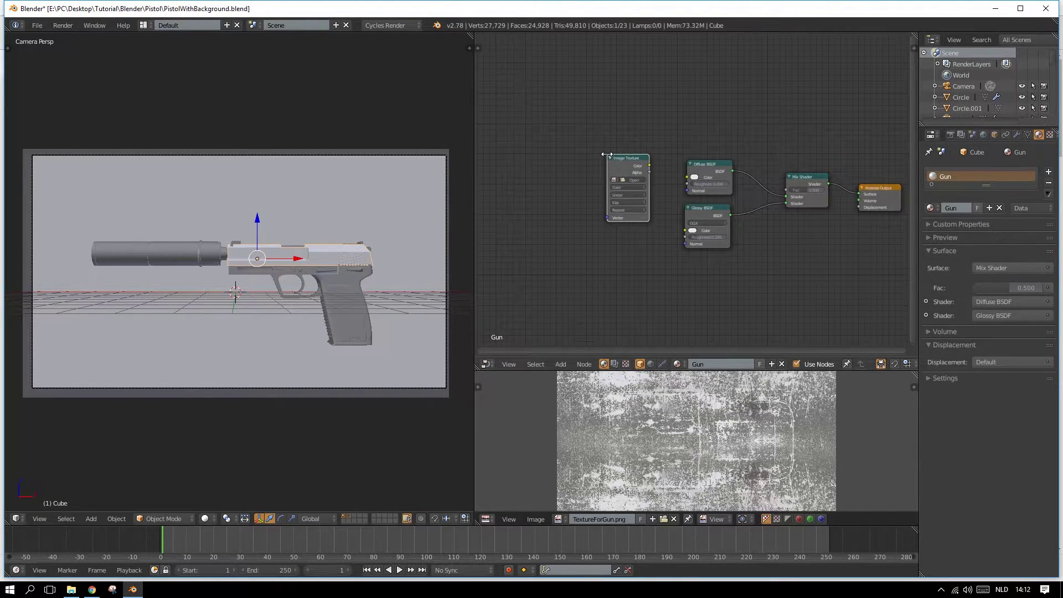
key(shift+a)
mouse_move(589, 208)
click(645, 244)
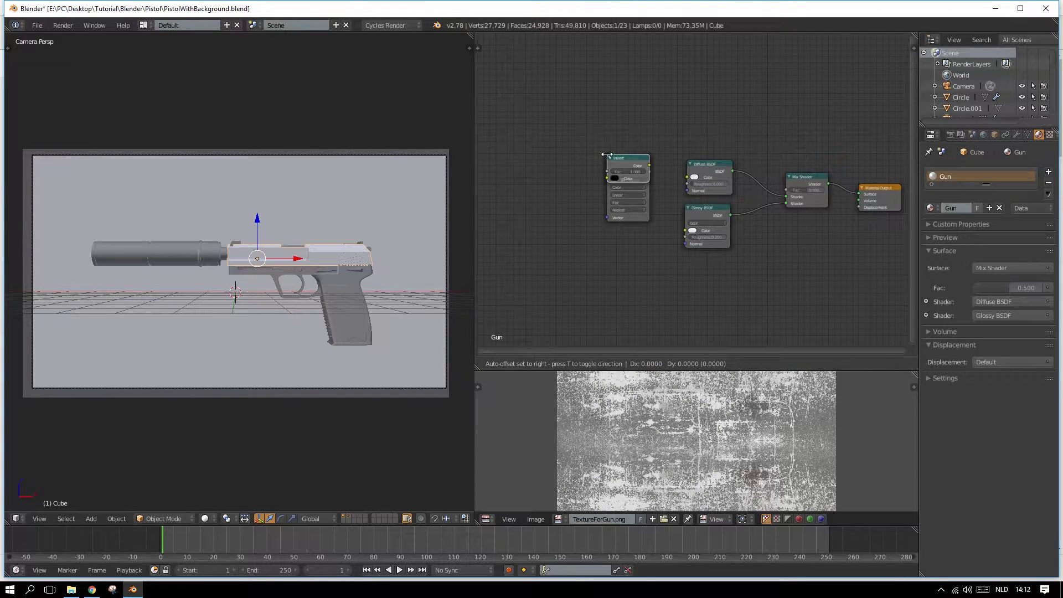
click(607, 155)
Step: Add a Texture Coordinate node in front of the Image Texture node
key(shift+a)
click(546, 129)
text(coord)
key(Return)
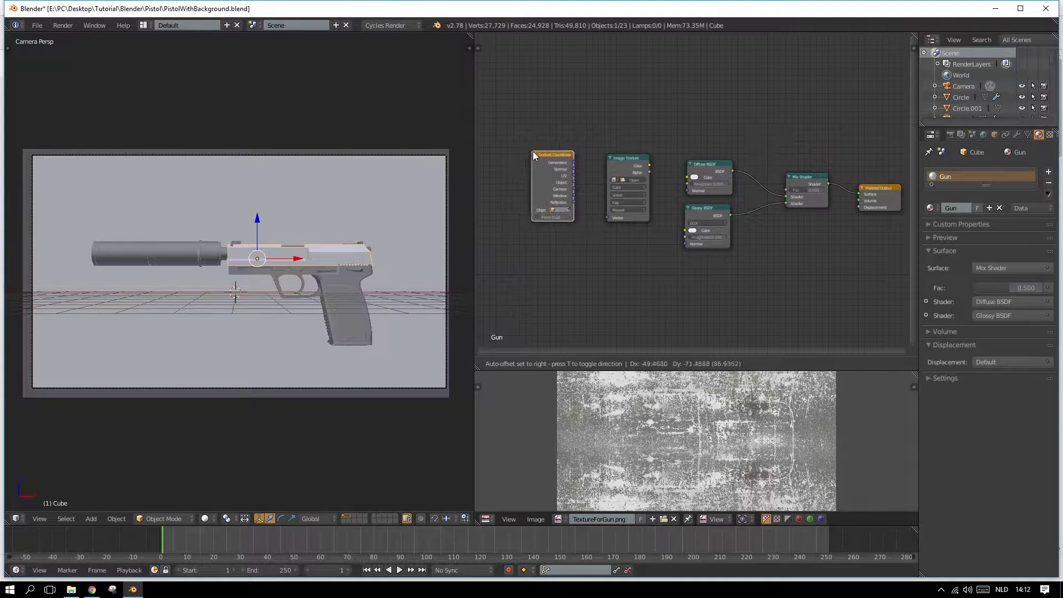
click(533, 156)
Step: Connect the Generated coordinates to the Image Texture's Vector input and its Color output to the Diffuse BSDF's Color
scroll(612, 255, up, 2)
drag(520, 149, 567, 231)
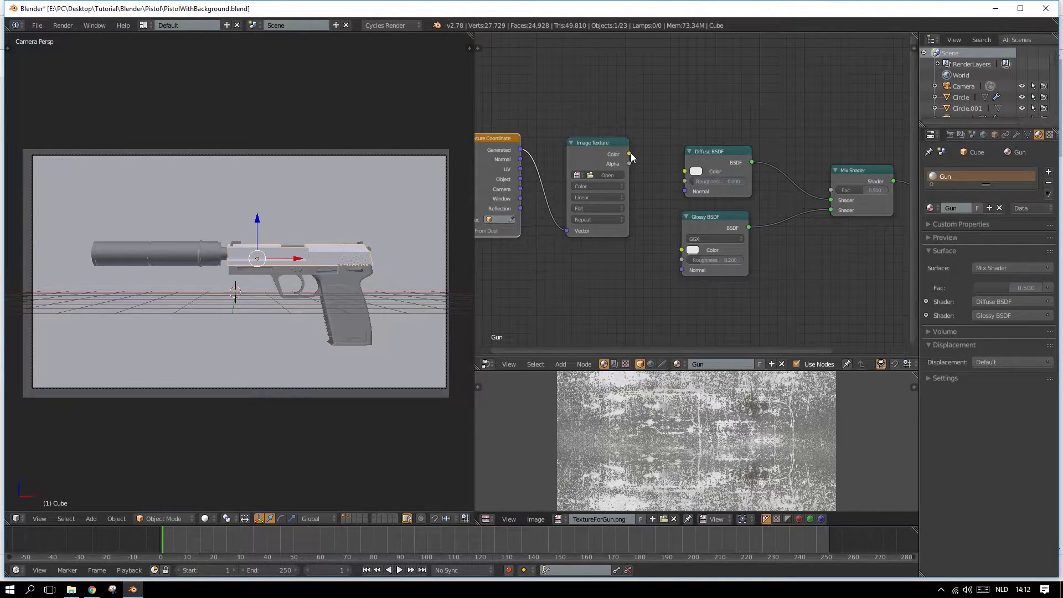
drag(629, 154, 697, 174)
scroll(782, 307, down, 2)
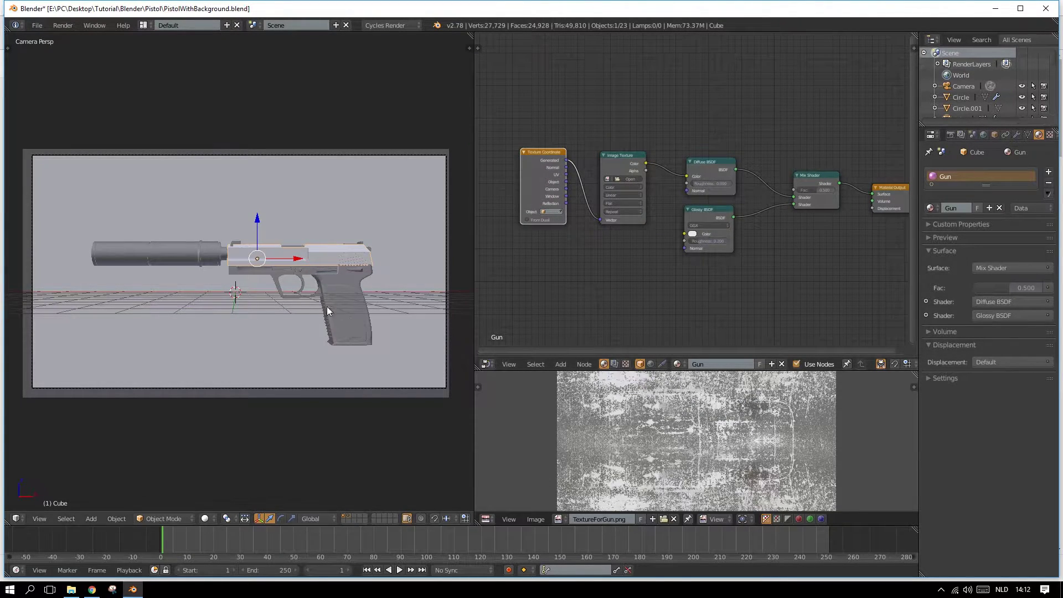
Step: Switch the 3D viewport to rendered shading and frame the pistol's slide and trigger closely
click(207, 518)
click(250, 446)
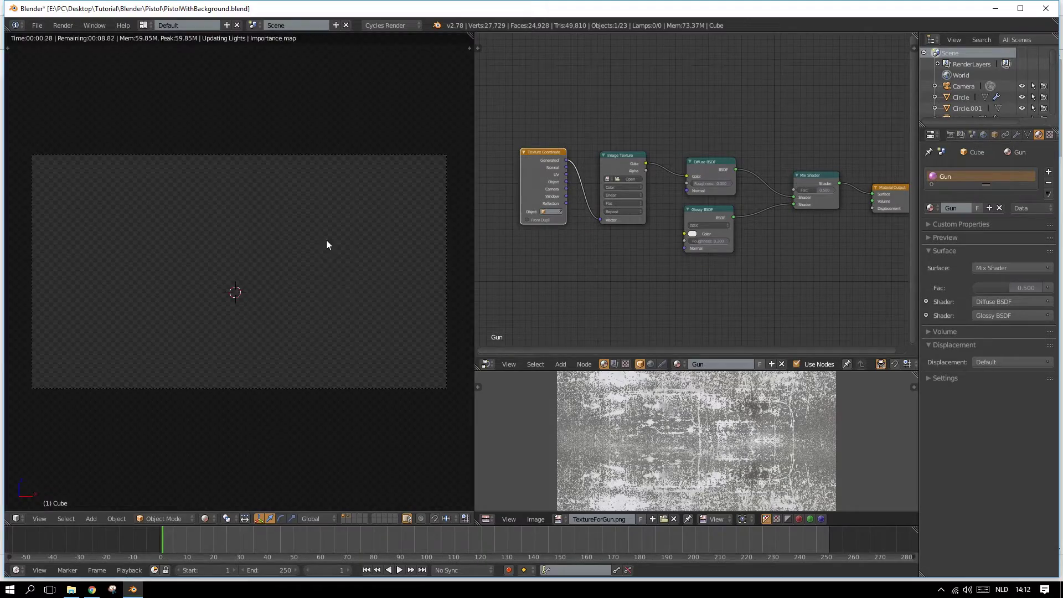
scroll(334, 261, up, 5)
shift+middle_drag(388, 266, 233, 299)
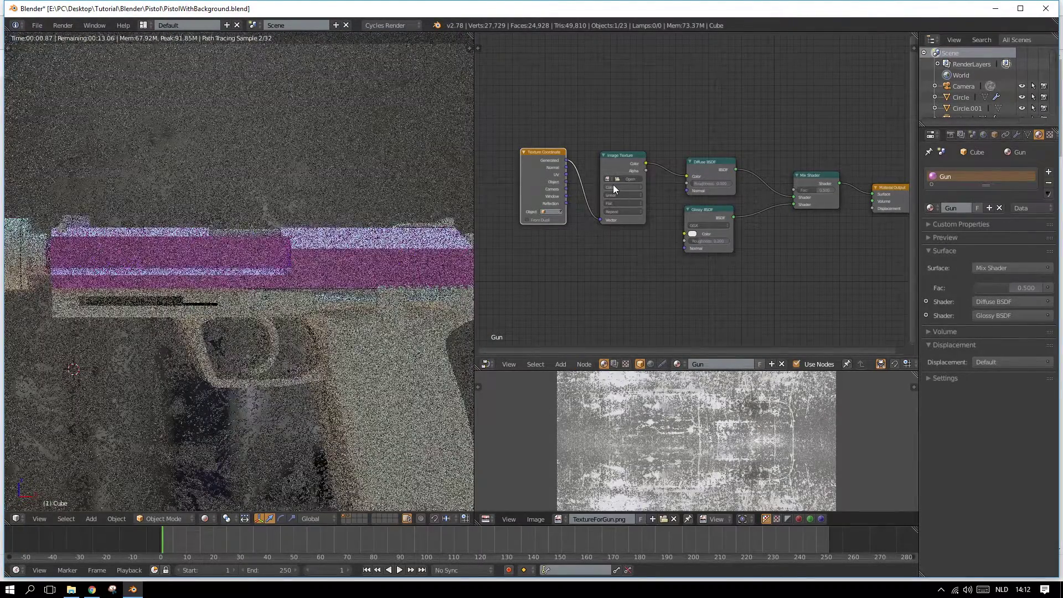
Step: Assign TextureForGun.png to the Image Texture node and move the Glossy BSDF node further below the Diffuse BSDF
click(608, 180)
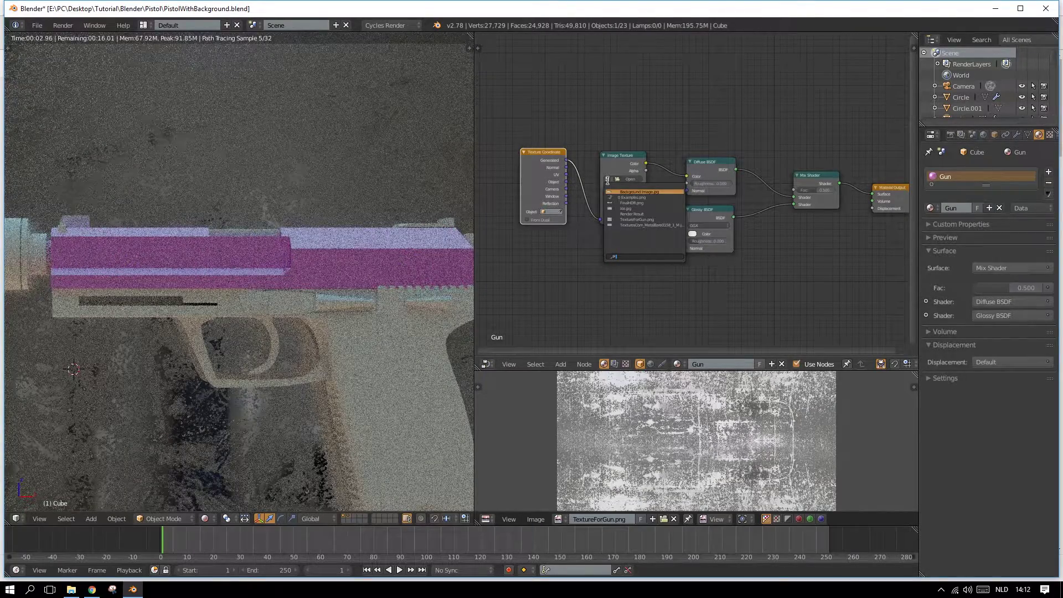
click(610, 219)
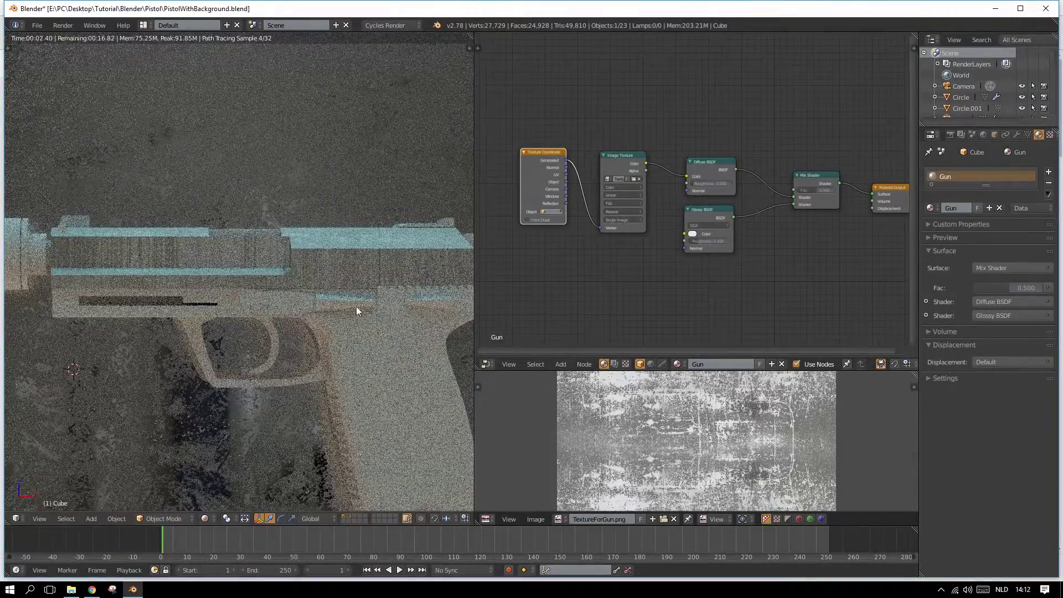
key(Home)
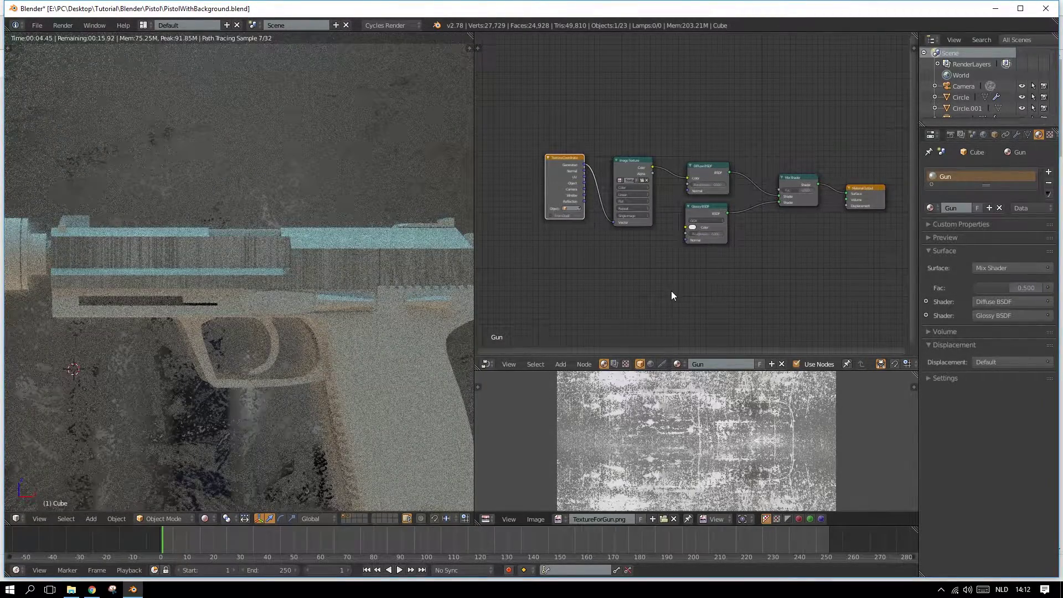
drag(724, 208, 710, 245)
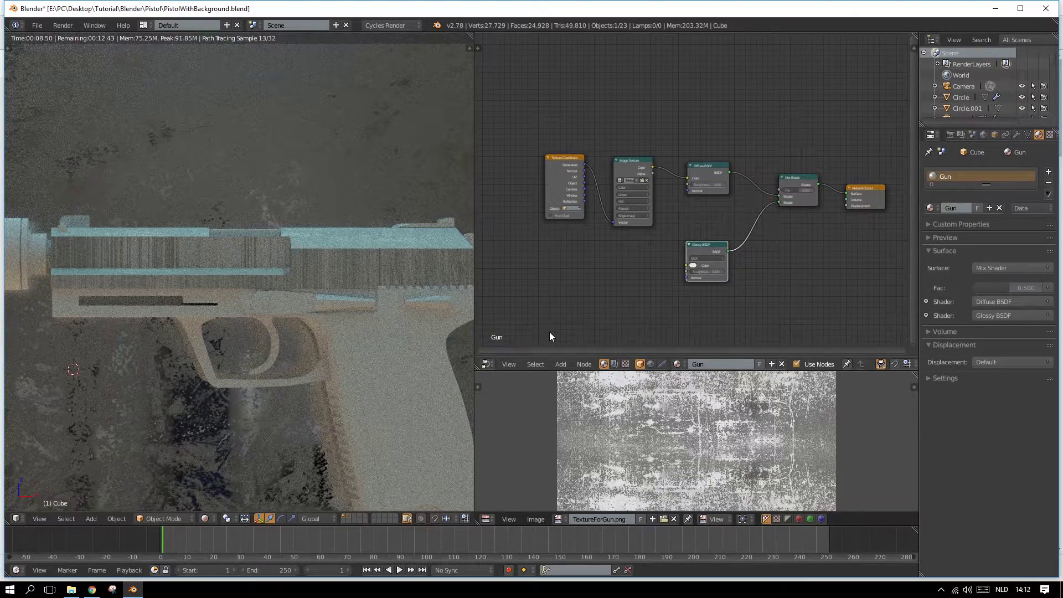
Step: Duplicate the Image Texture node above the Diffuse BSDF, connect its Color to the Mix Shader's Fac, and shift the Glossy BSDF slightly
click(643, 164)
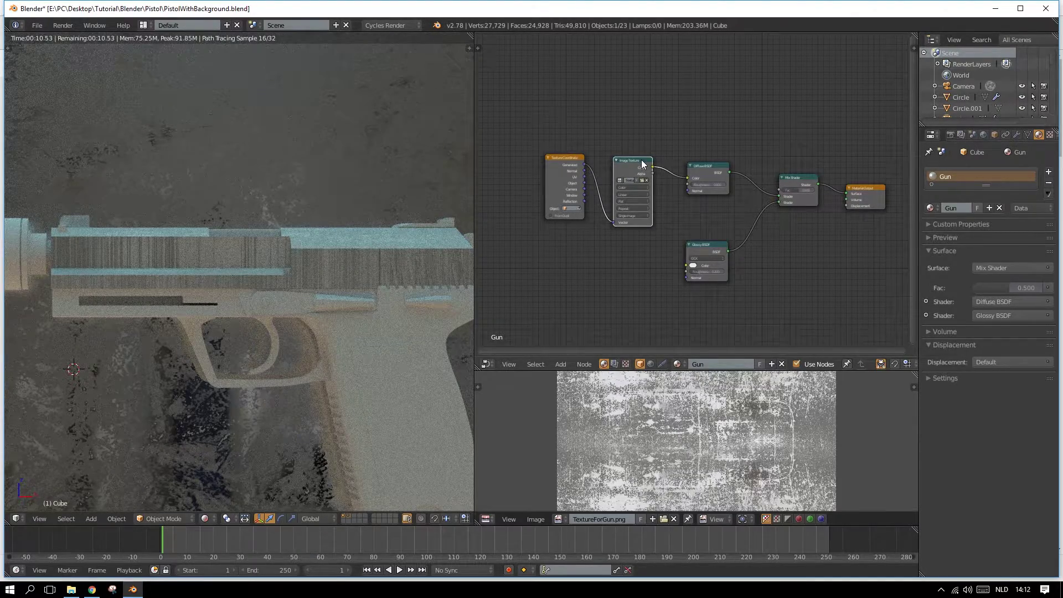
key(shift+d)
click(719, 97)
drag(719, 93, 779, 190)
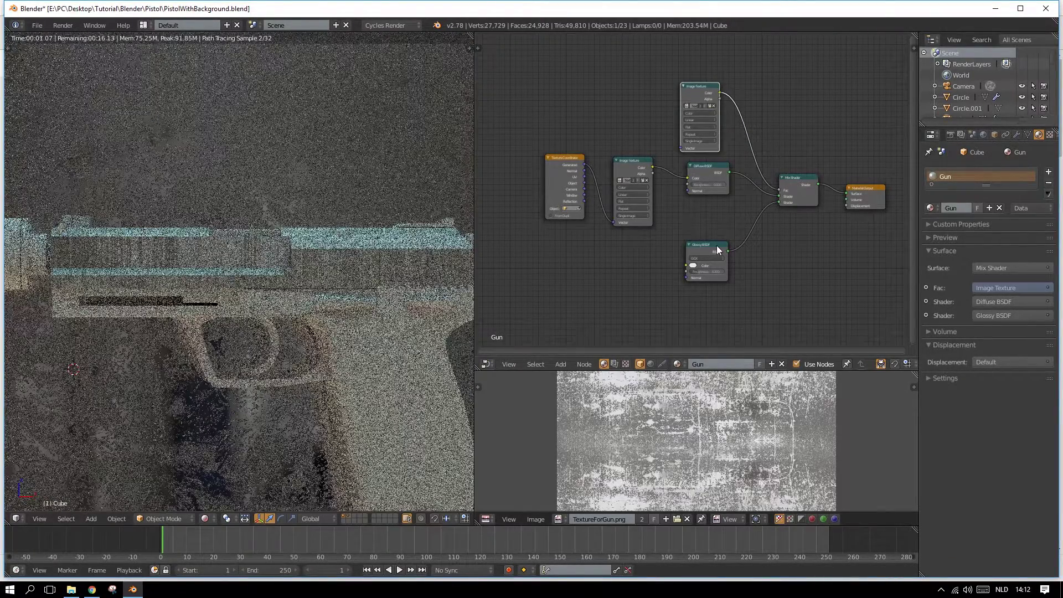
drag(717, 249, 727, 254)
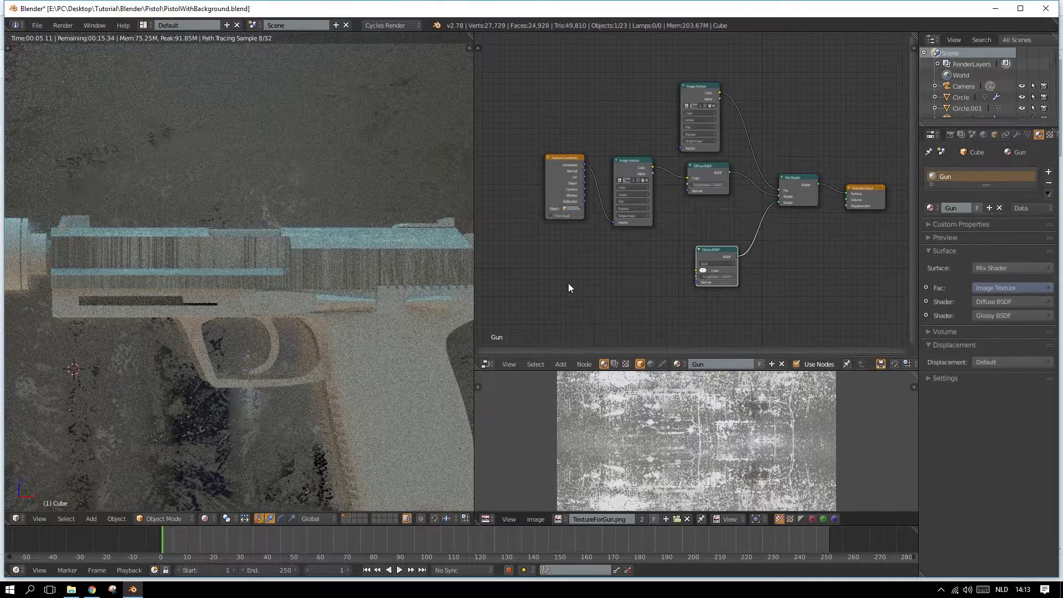
key(shift+a)
scroll(572, 214, up, 2)
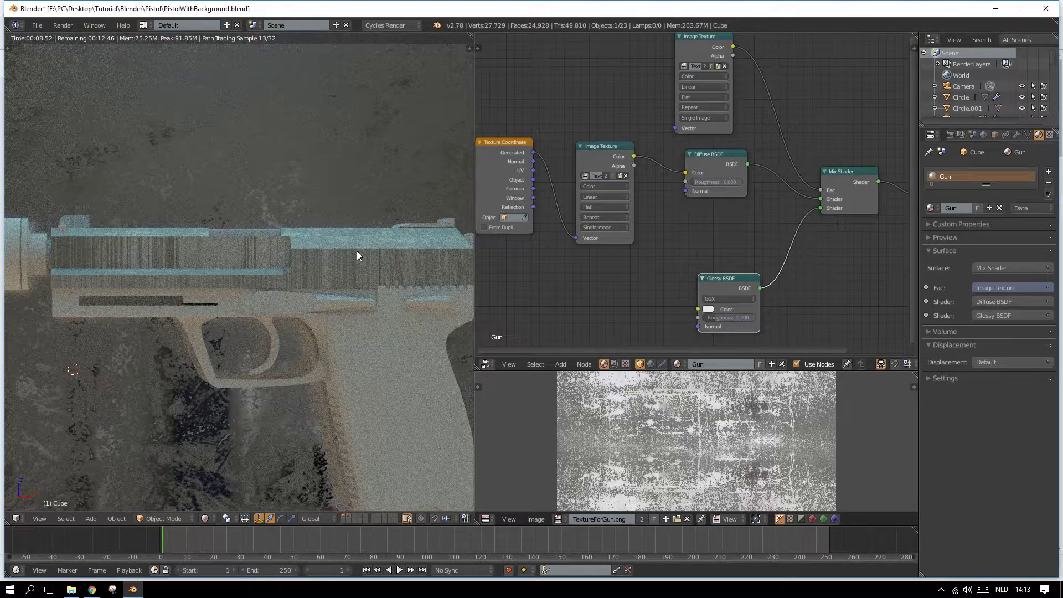
Step: Rename the pistol slide's Cube object as Gun.Part1
drag(965, 127, 961, 224)
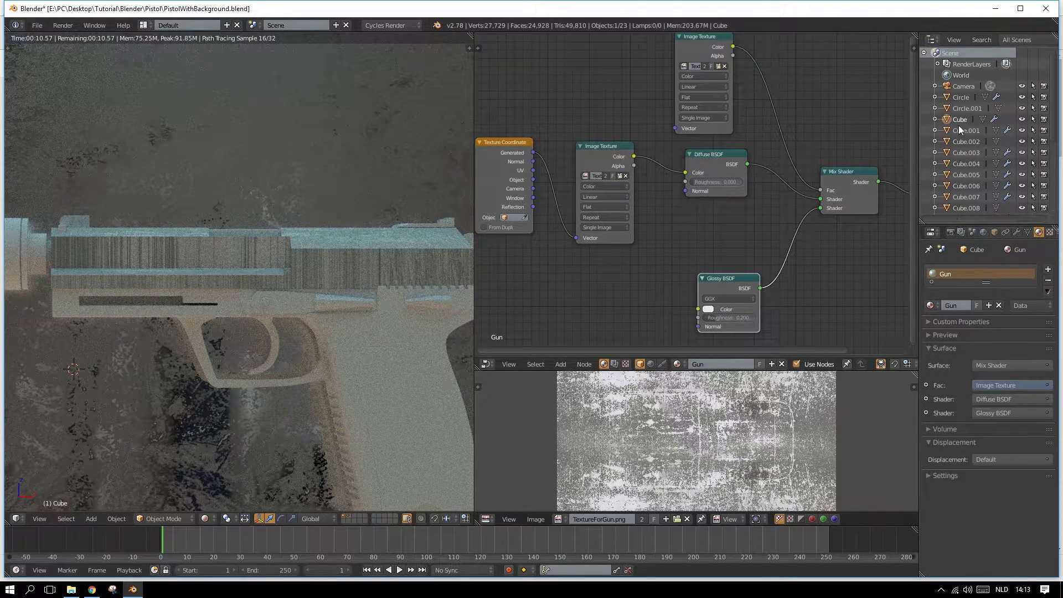
double_click(959, 118)
text(Gun.Part1)
key(Return)
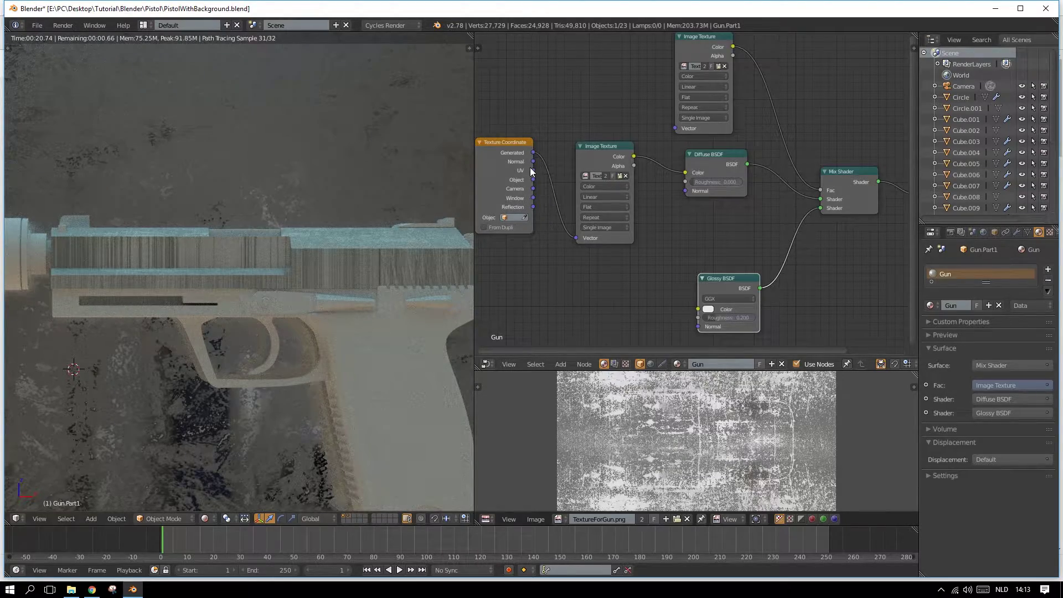
Step: Connect the UV coordinates to the original Image Texture's Vector input and select the slide's whole mesh in solid shading
drag(533, 170, 576, 238)
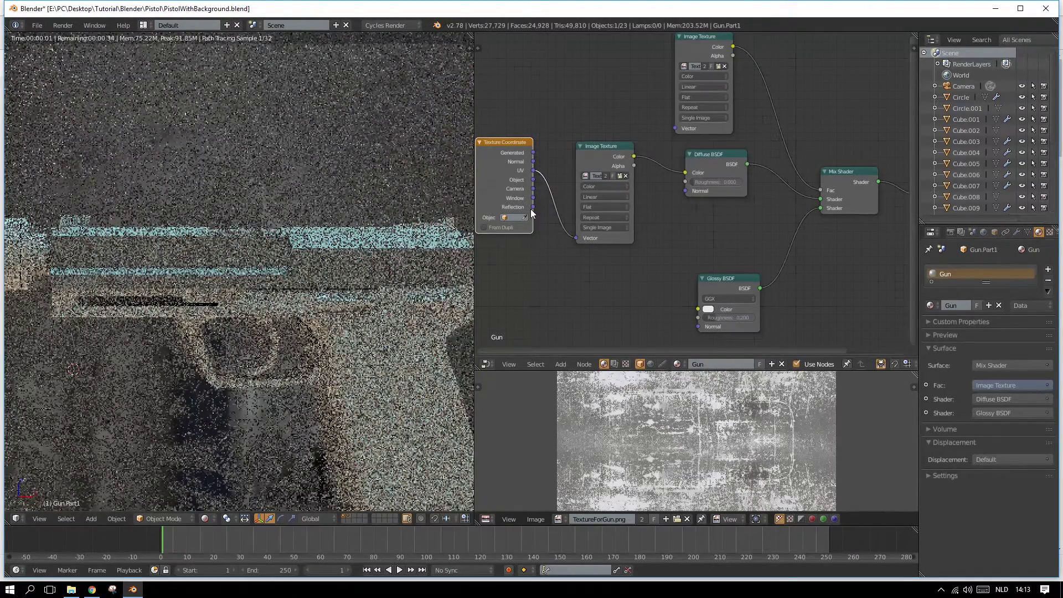
click(209, 522)
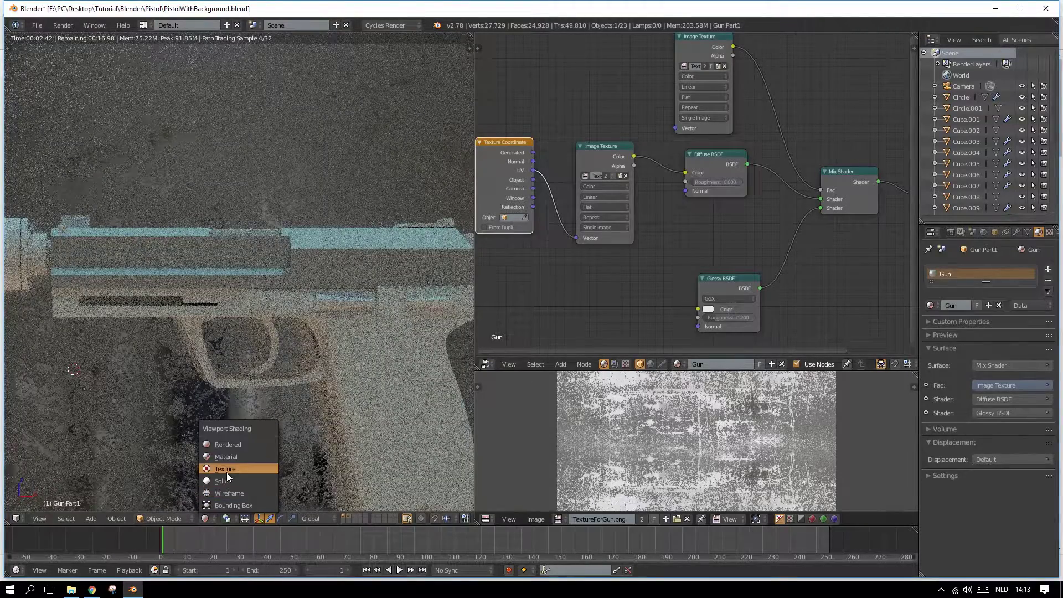
click(229, 479)
scroll(330, 234, down, 3)
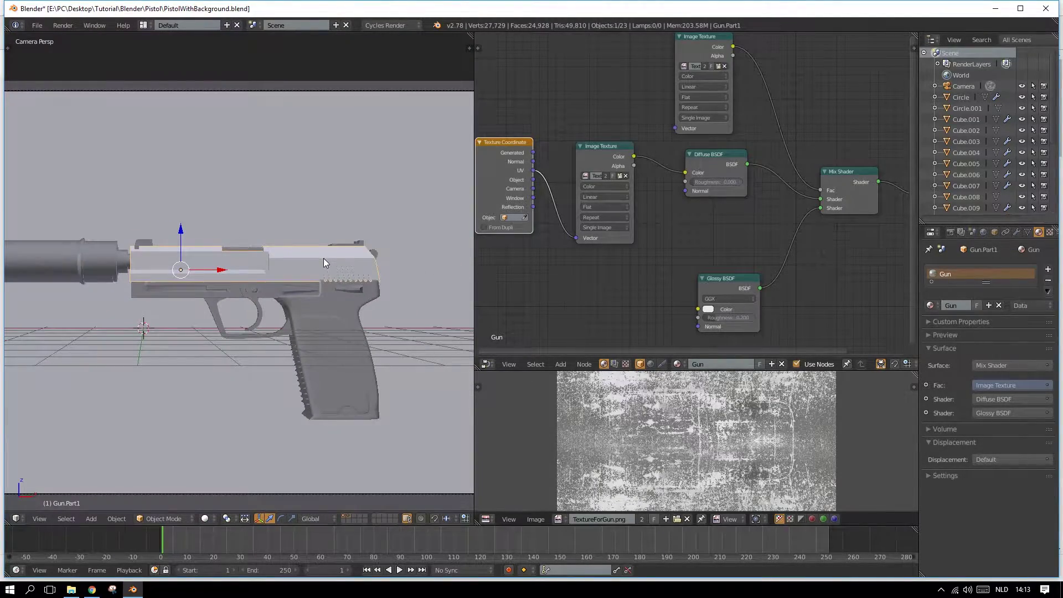
key(Tab)
key(a)
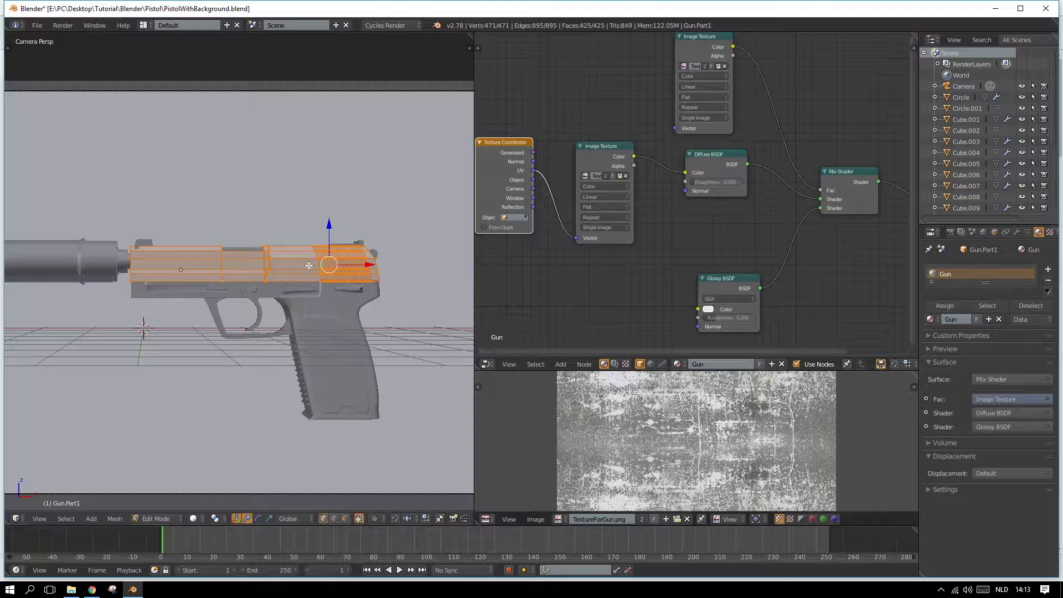
key(n)
scroll(414, 477, down, 10)
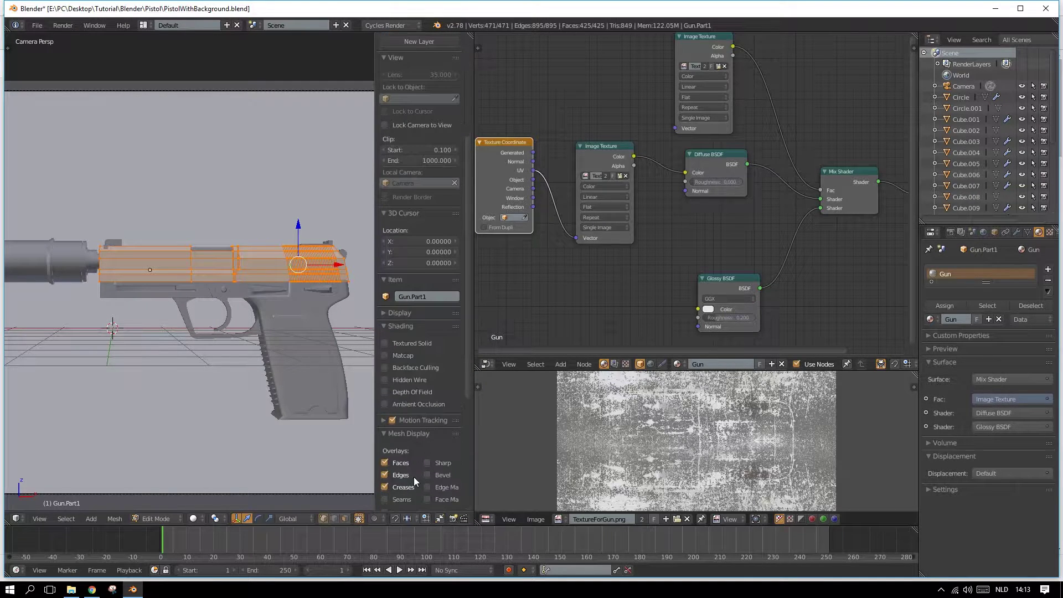
scroll(388, 500, down, 1)
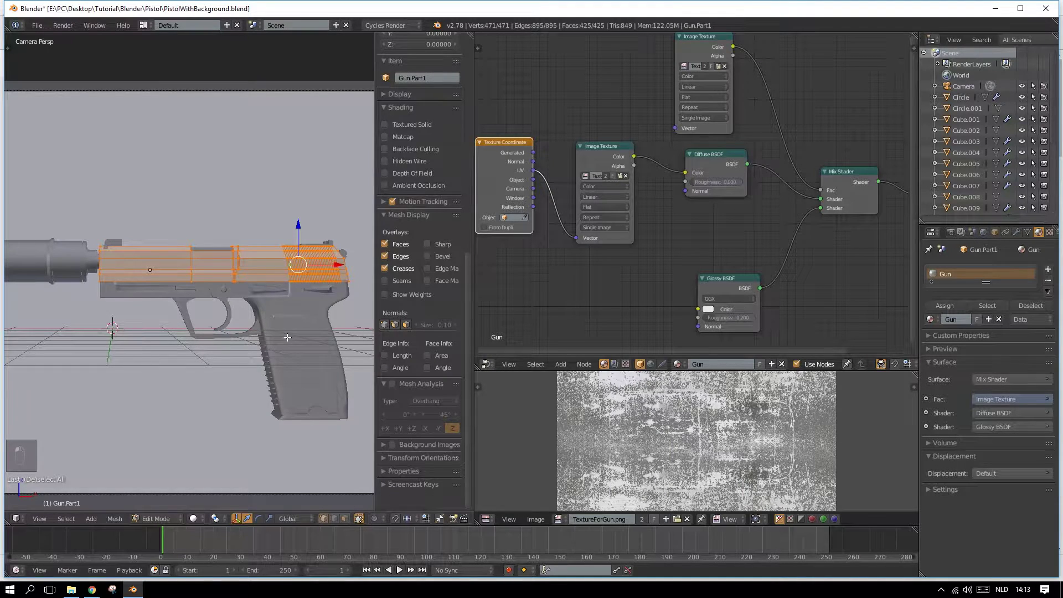
key(n)
key(Tab)
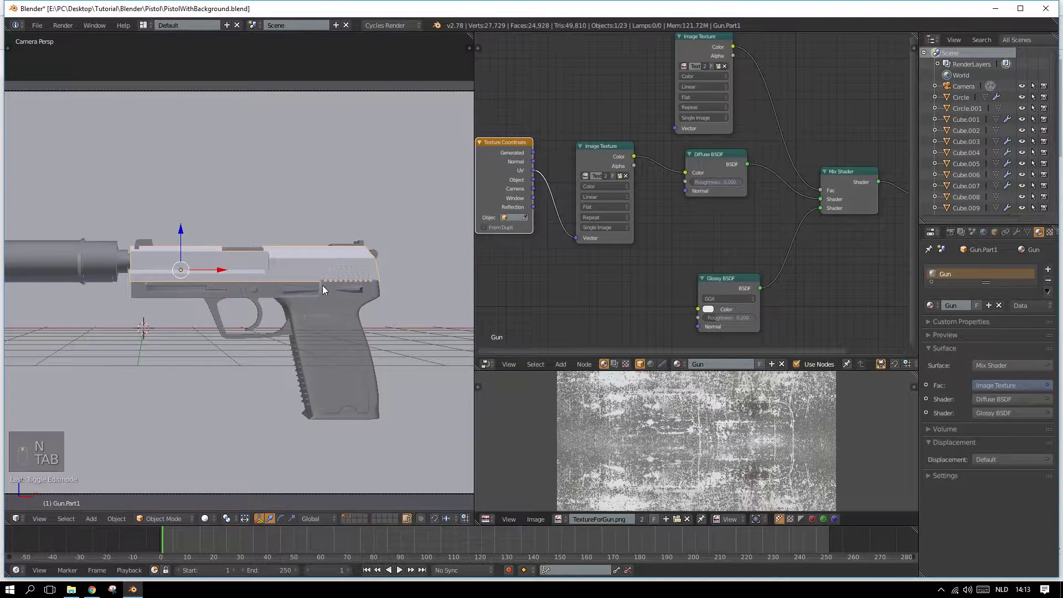
Step: Unwrap the slide's whole mesh with Smart UV Project at the default settings and show its UV layout over the texture
key(Tab)
key(u)
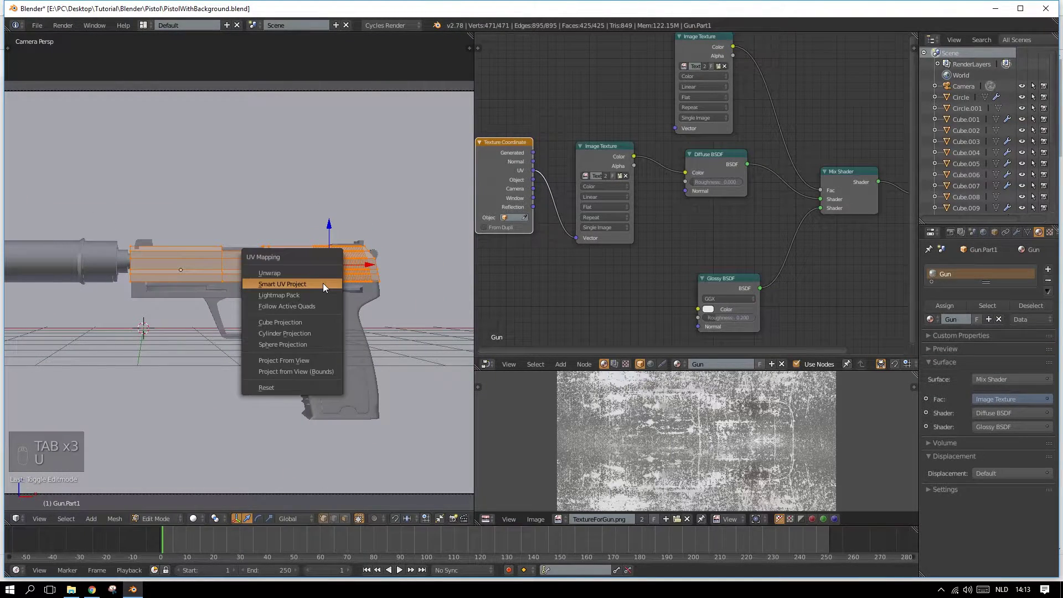
click(323, 283)
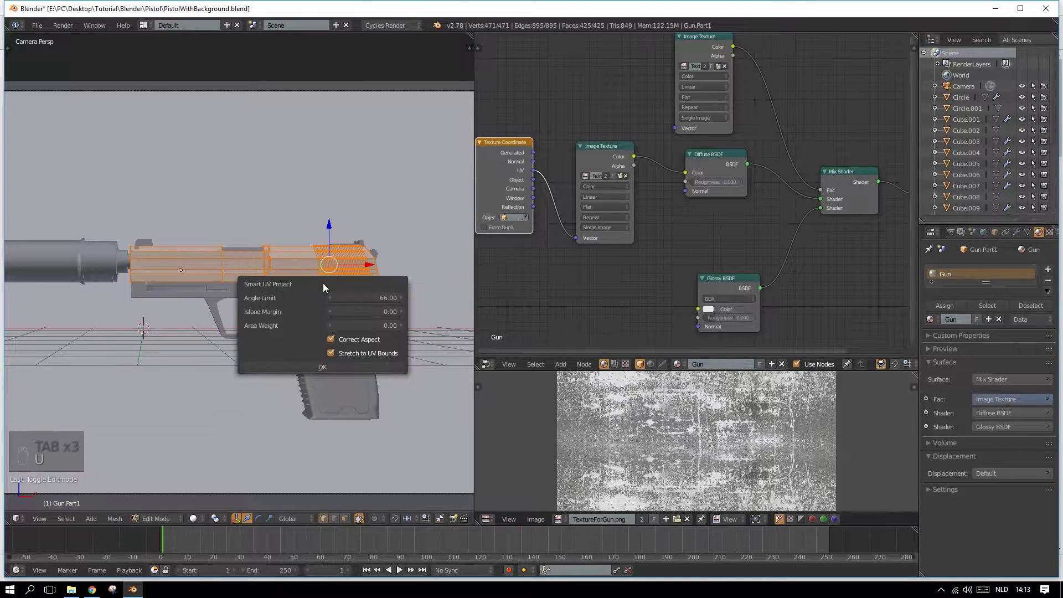
click(351, 367)
scroll(701, 460, down, 4)
scroll(700, 460, up, 1)
key(Tab)
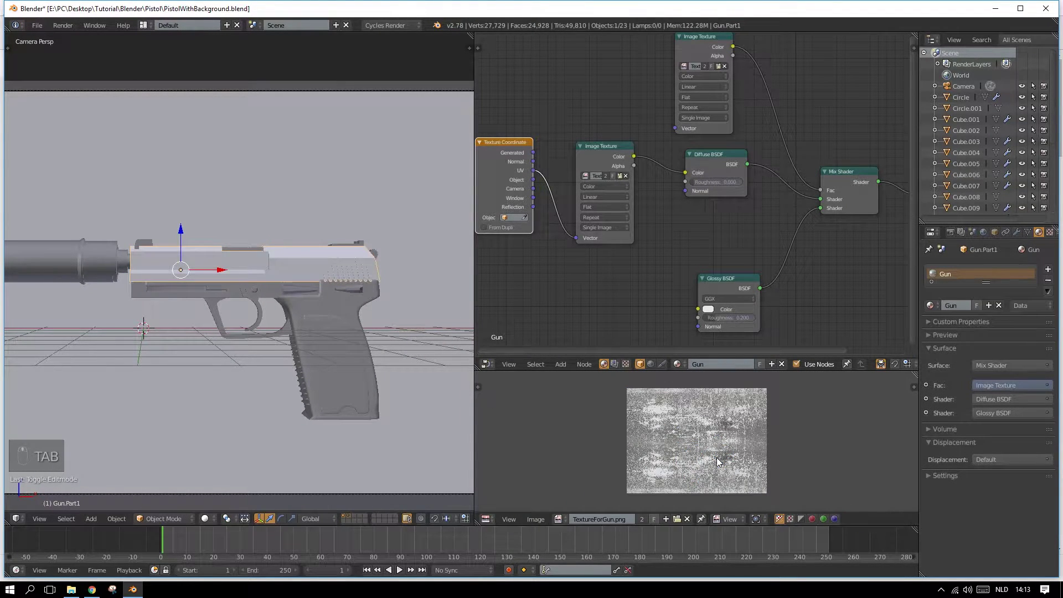
key(Tab)
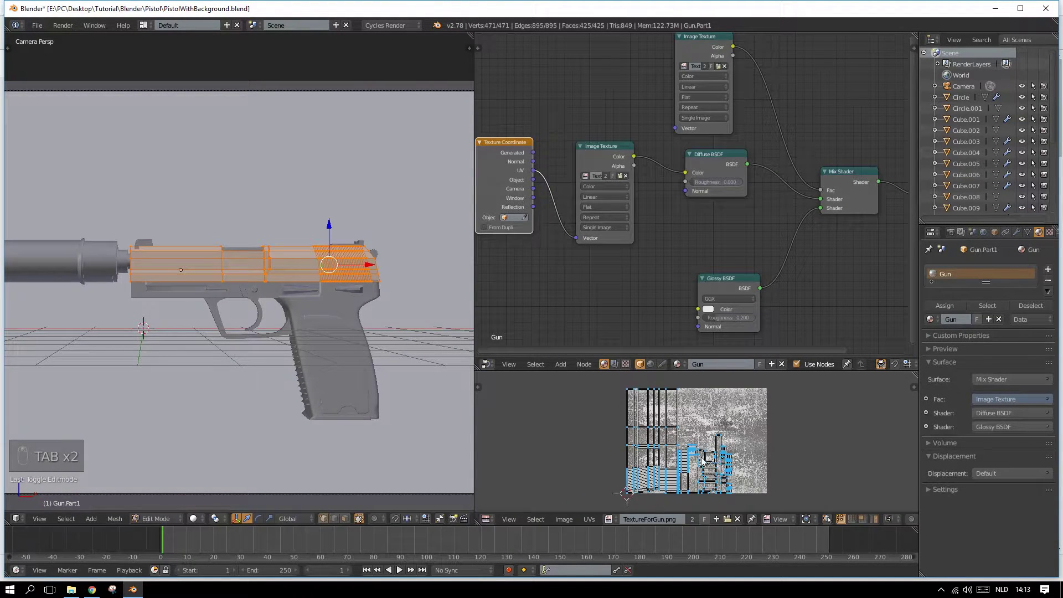
Step: Set the Texture Coordinate node's Object to Gun.Part1
click(502, 218)
text(gun)
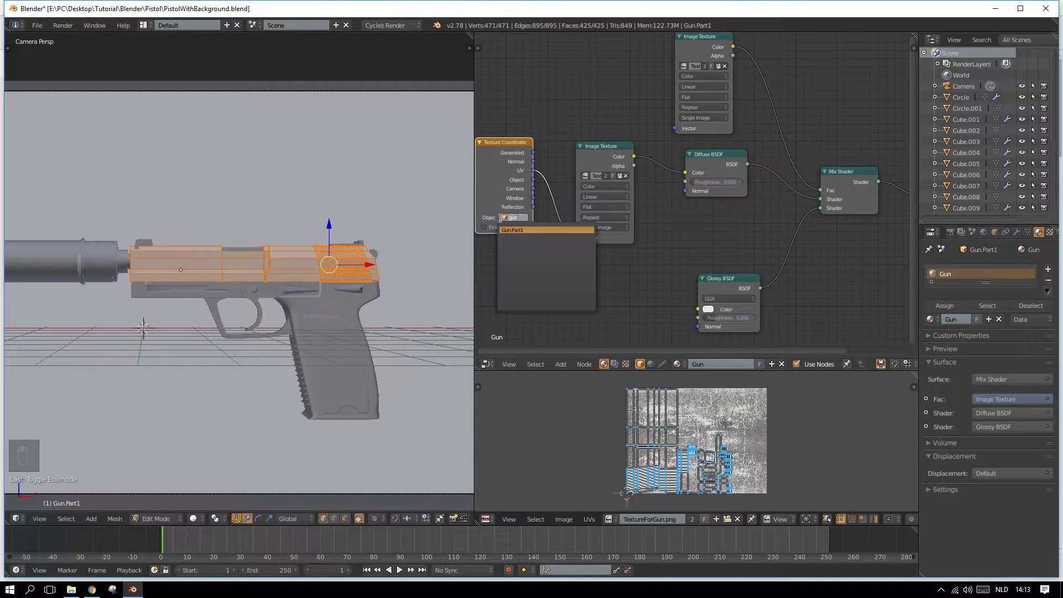
click(528, 229)
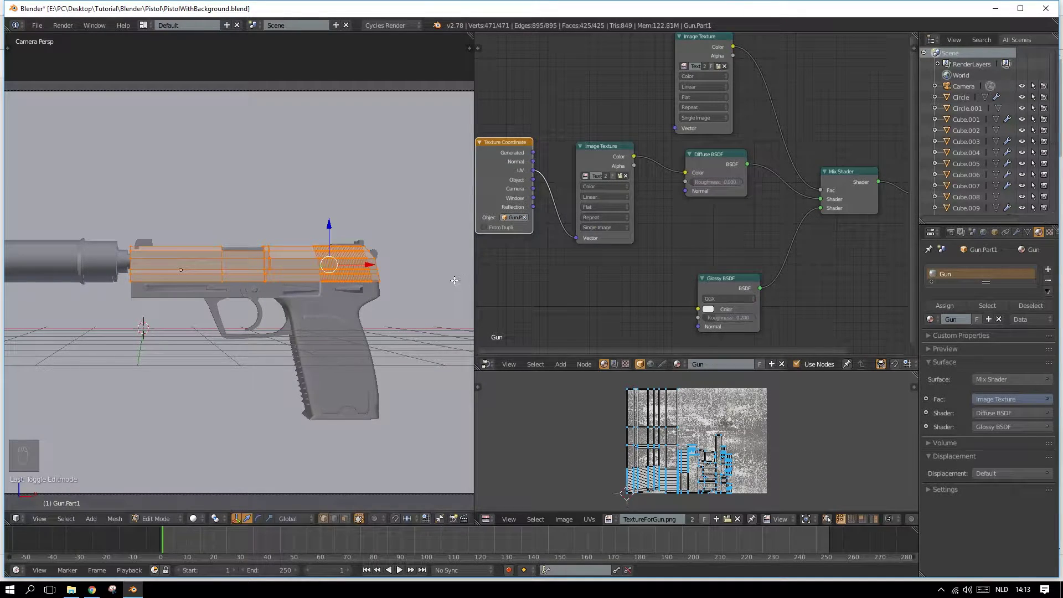
Step: Return to Object Mode and switch the 3D viewport to rendered shading with the textured slide framed closely
key(Tab)
click(206, 518)
click(224, 444)
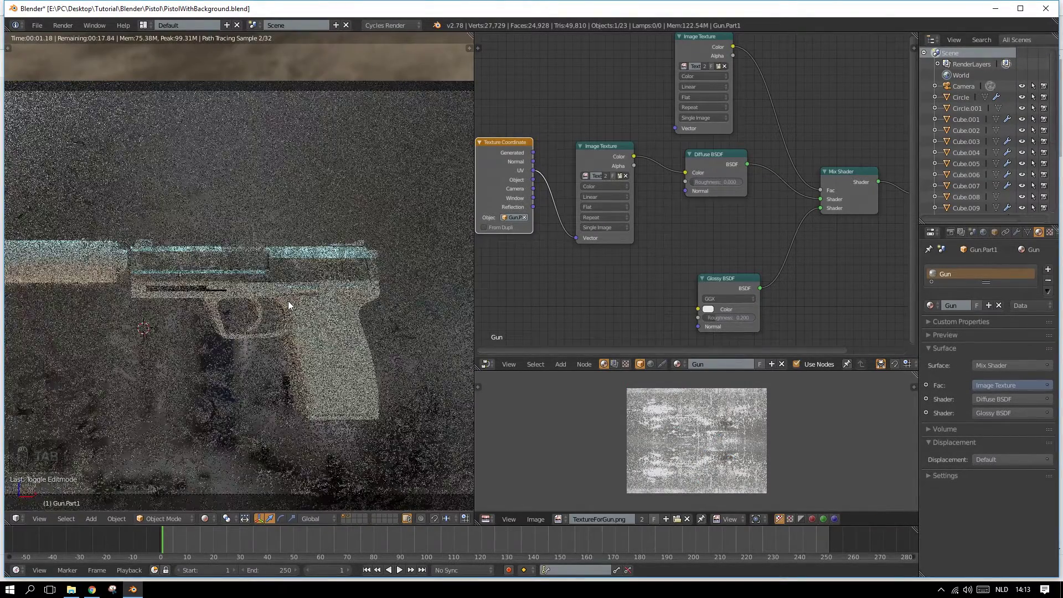
scroll(288, 301, up, 4)
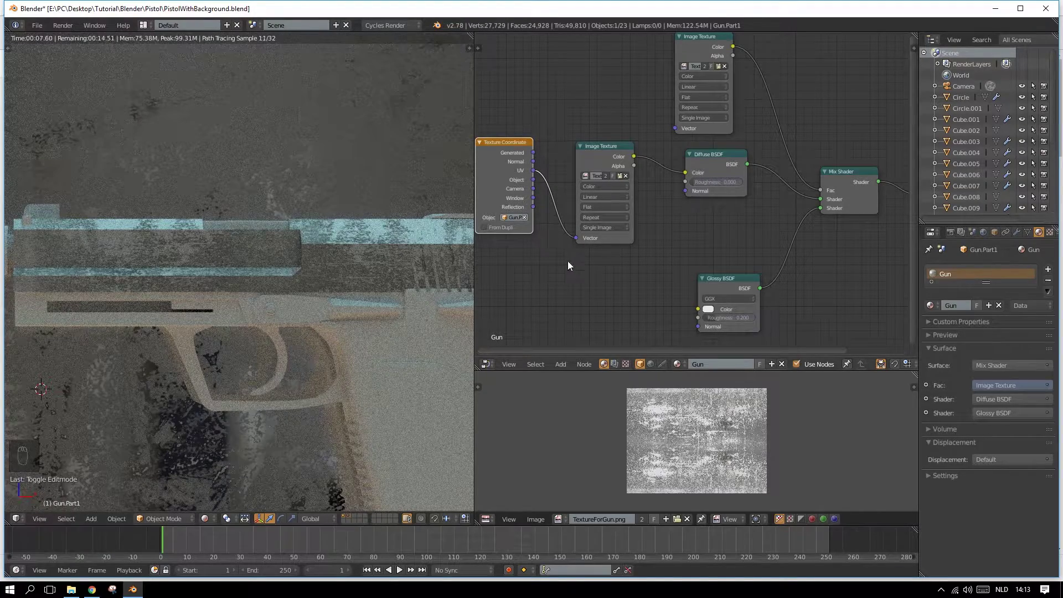
Step: Move the Glossy BSDF closer to the Diffuse BSDF and add a Bump node in front of it, below the Image Texture
drag(743, 281, 730, 259)
key(shift+a)
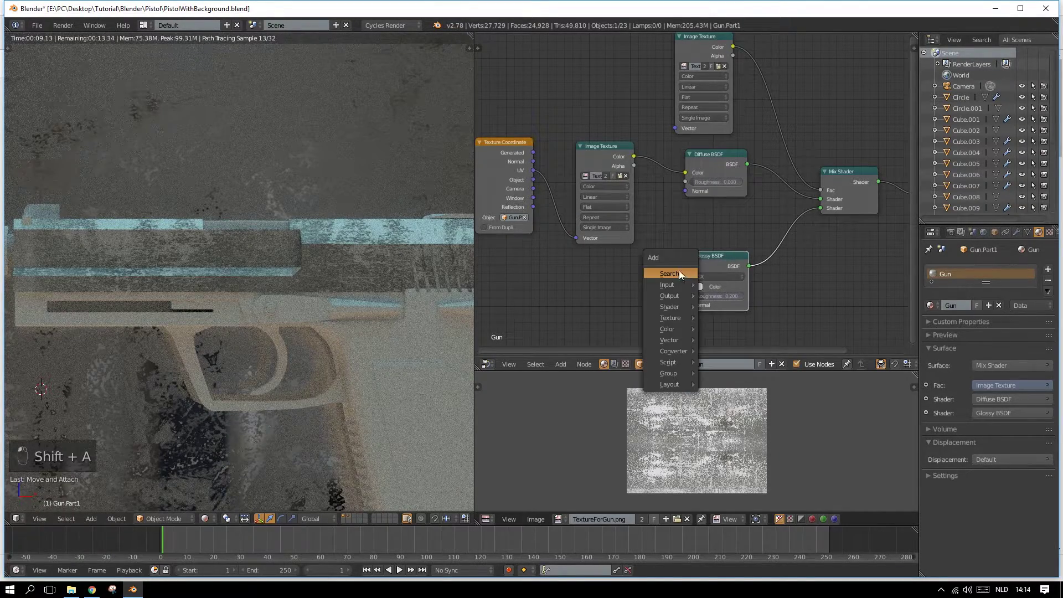
click(682, 271)
text(bum)
key(Return)
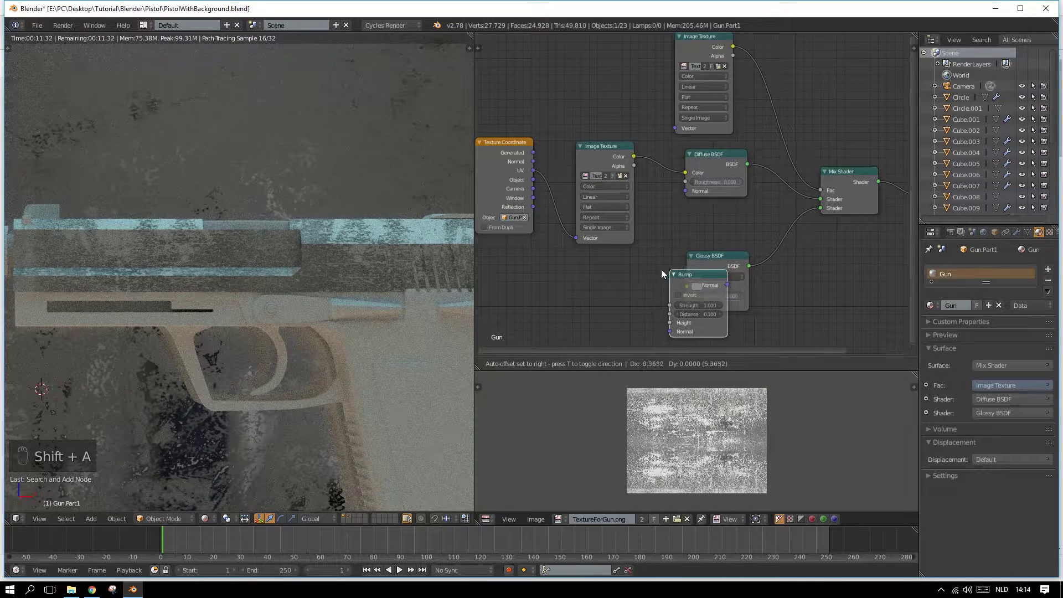
click(568, 264)
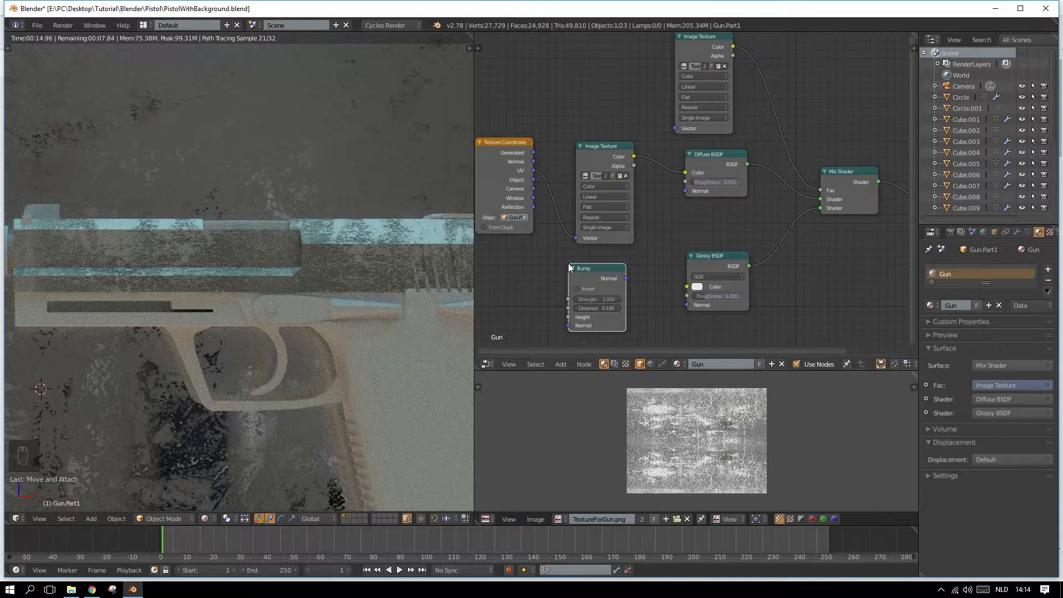
drag(604, 275, 619, 274)
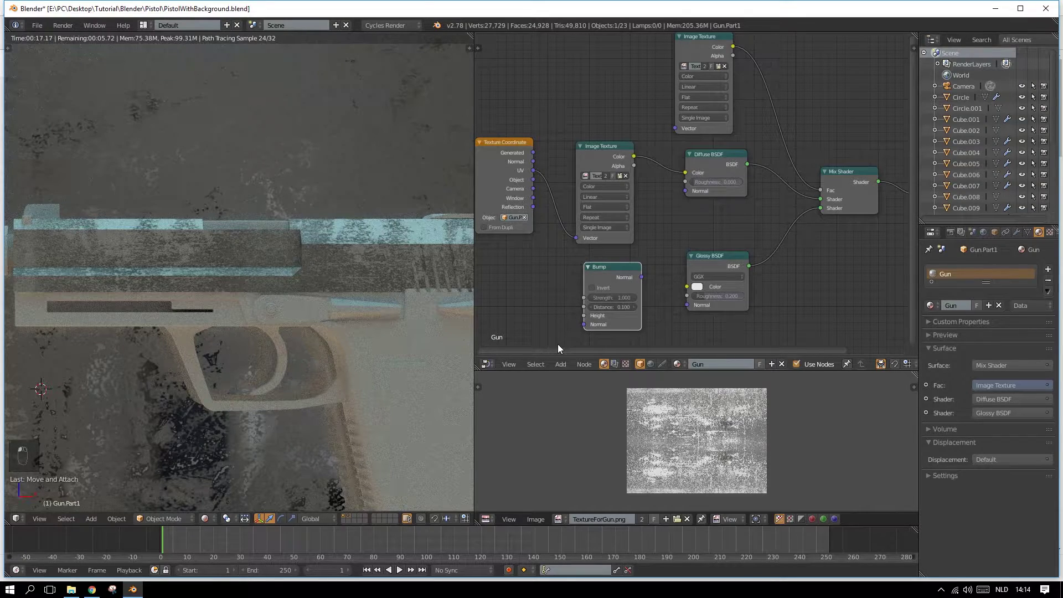
Step: Duplicate the Image Texture node that feeds the Diffuse BSDF and place the copy in front of the Bump node
click(615, 160)
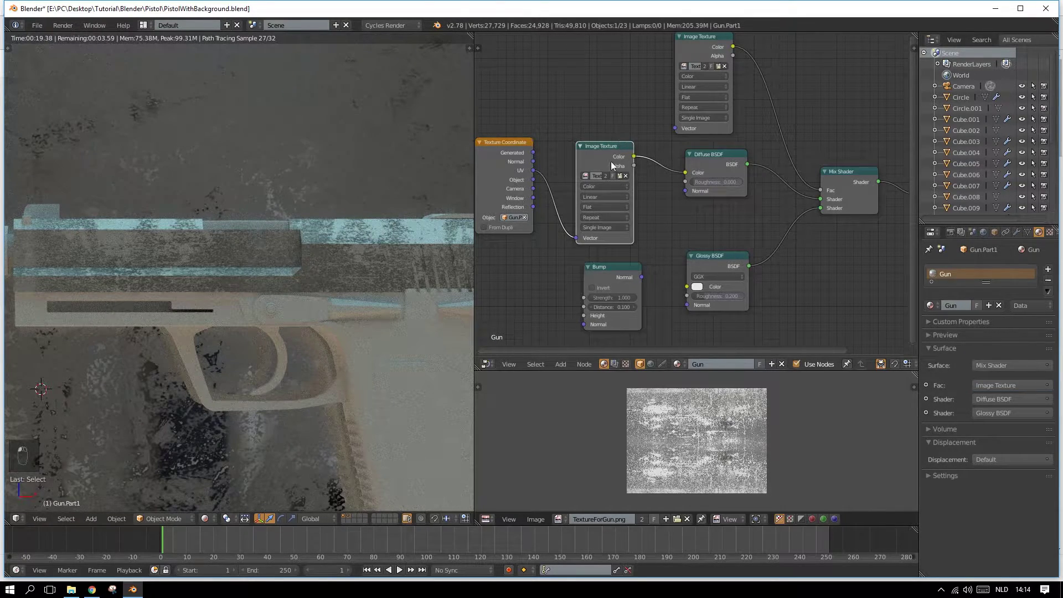
key(shift+d)
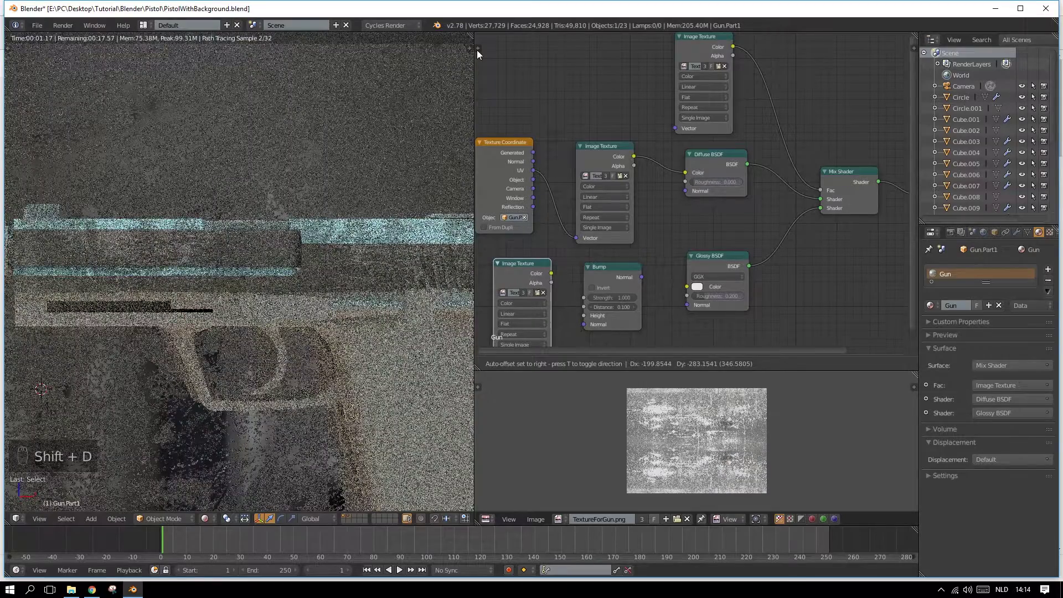
click(477, 51)
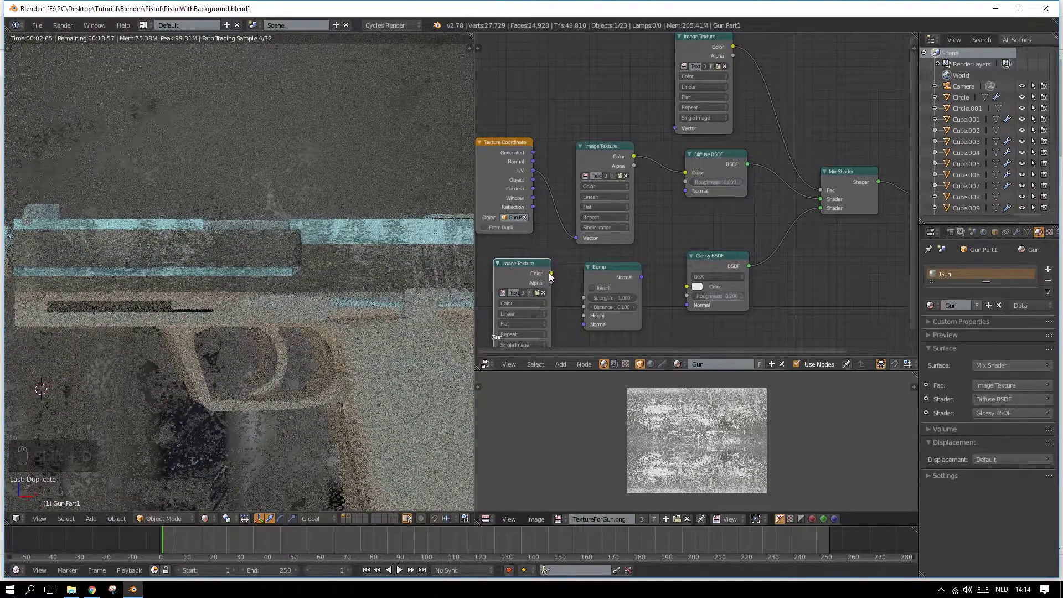
Step: Connect the copied texture's Color to the Bump's Height, and the Bump's Normal to the Normal inputs of the Glossy and Diffuse BSDFs
drag(551, 274, 559, 281)
drag(584, 318, 584, 316)
drag(641, 277, 687, 305)
drag(643, 278, 686, 191)
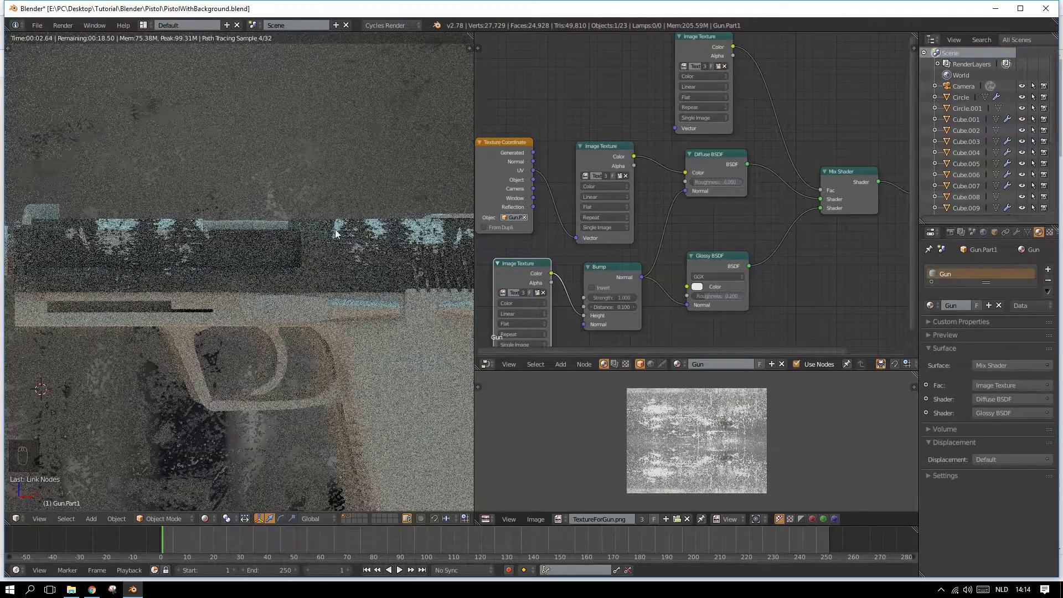
Step: Set the Bump node's Strength to 0.1 while viewing the slide and silencer joint up close
scroll(280, 266, down, 8)
middle_drag(252, 250, 311, 262)
scroll(312, 266, up, 10)
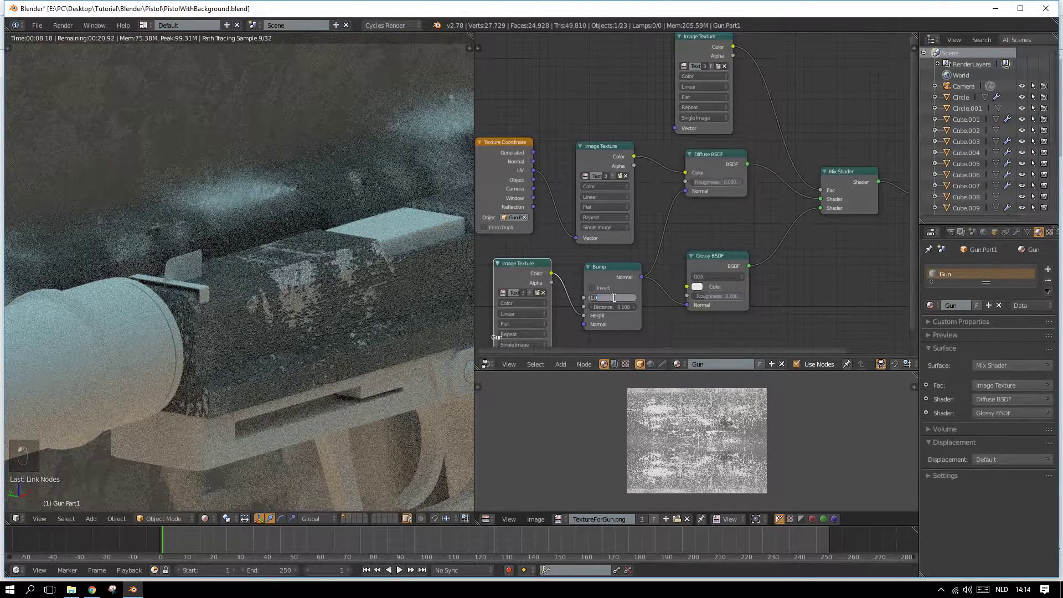
text(0.1)
key(Return)
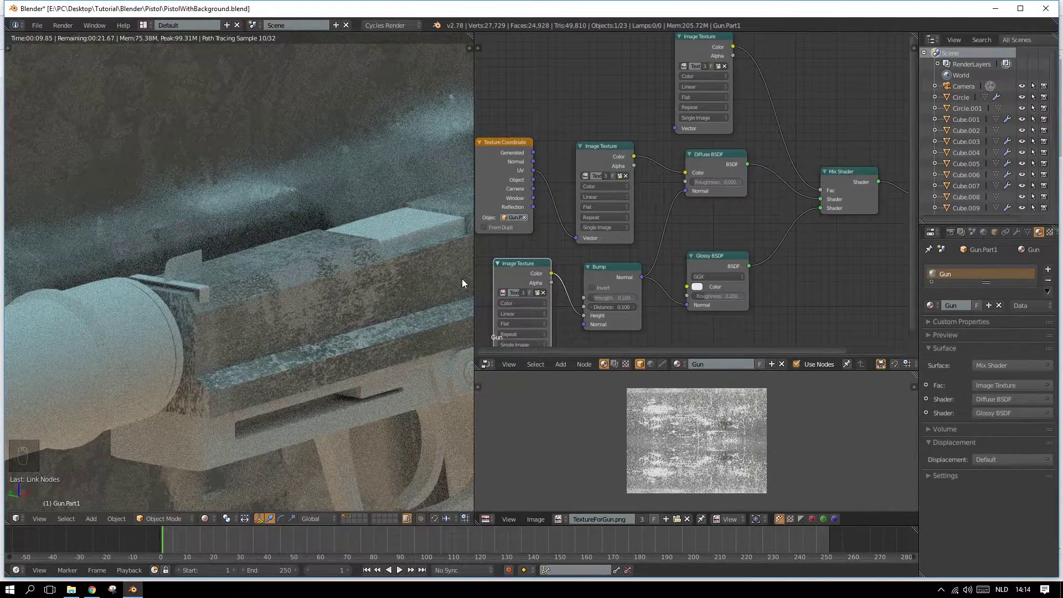
Step: Darken the Glossy BSDF's color to a very dark grey and return the 3D viewport to the camera view
click(697, 286)
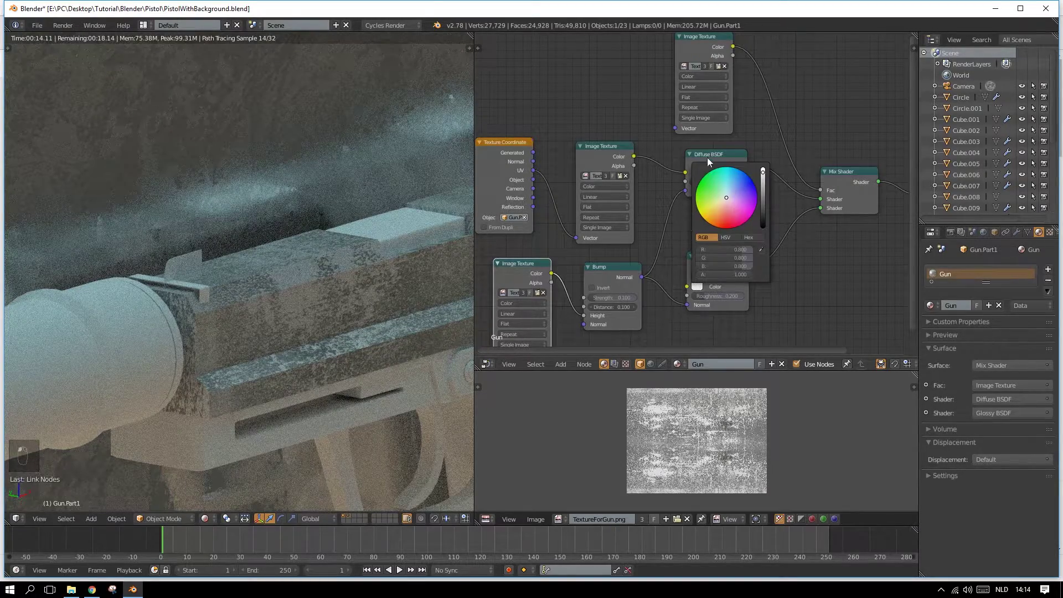
click(763, 212)
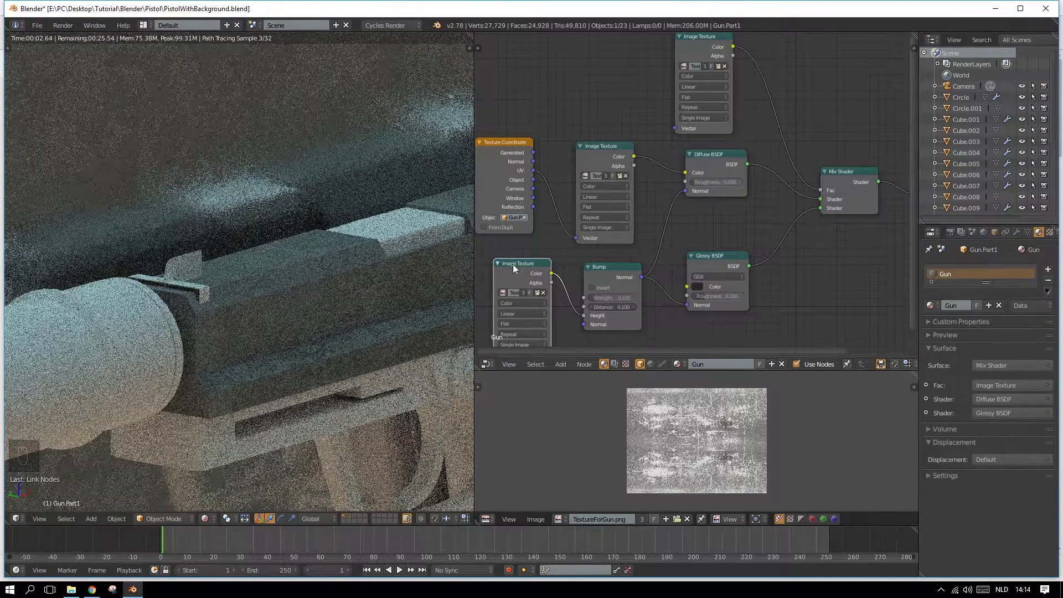
key(KP_0)
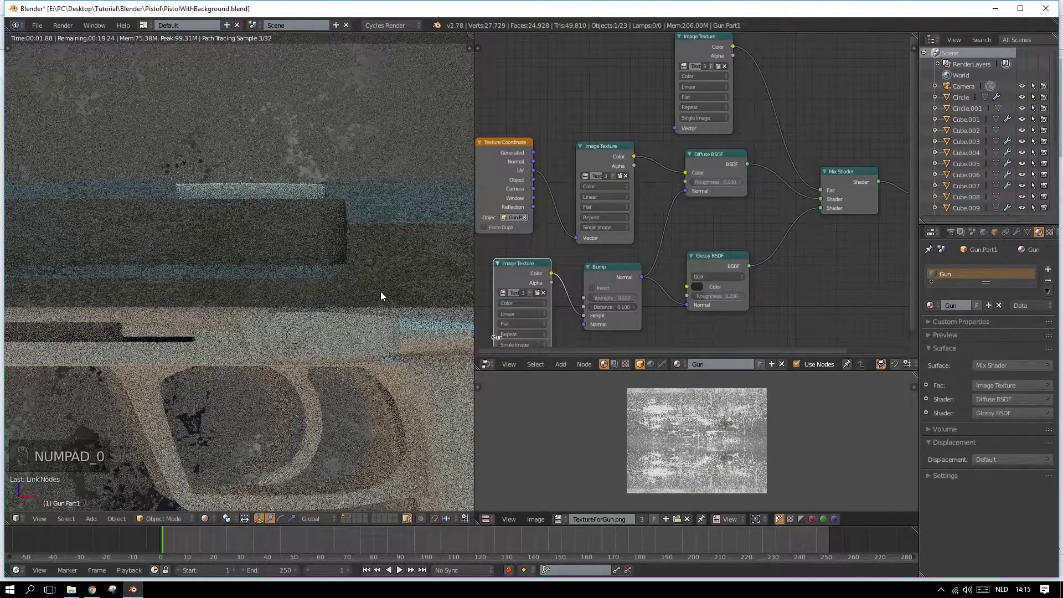
scroll(380, 292, down, 3)
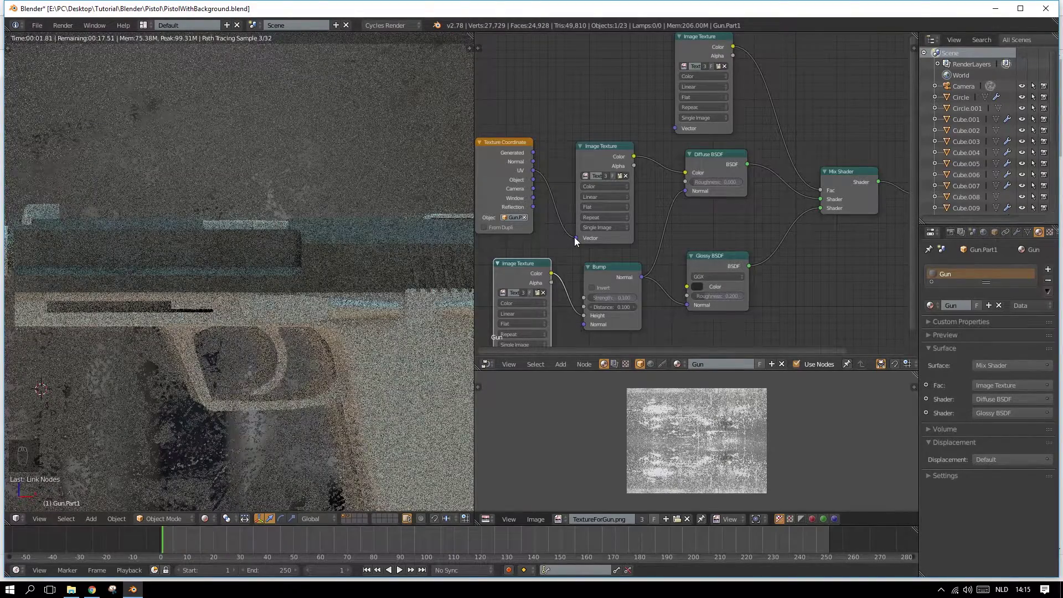
Step: Disconnect the Image Texture from the Diffuse BSDF's Color, set that color to near-black, and inspect the rendered slide
drag(685, 173, 696, 174)
click(696, 173)
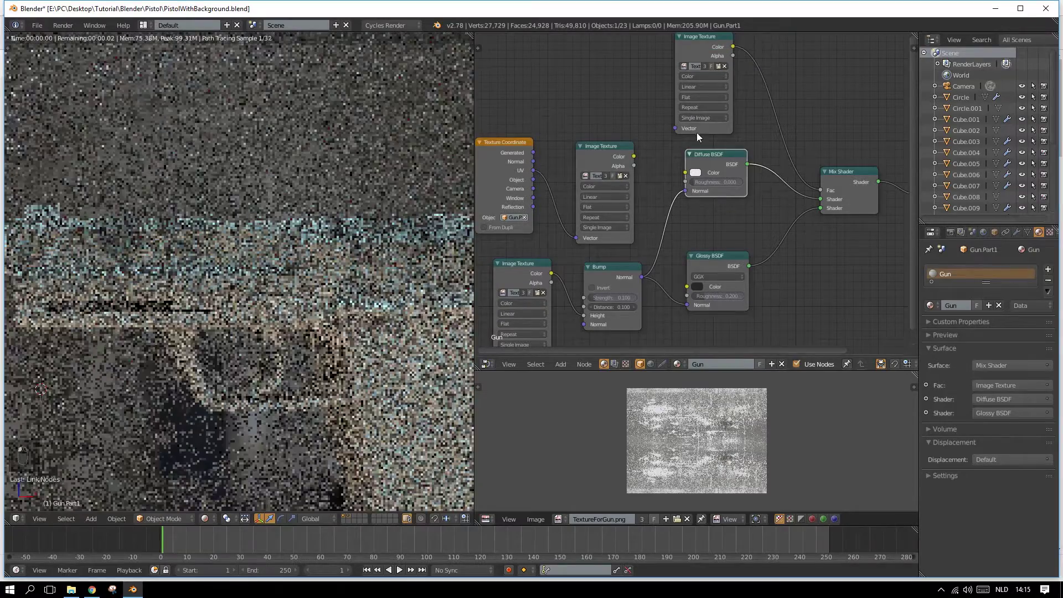
click(696, 174)
click(761, 93)
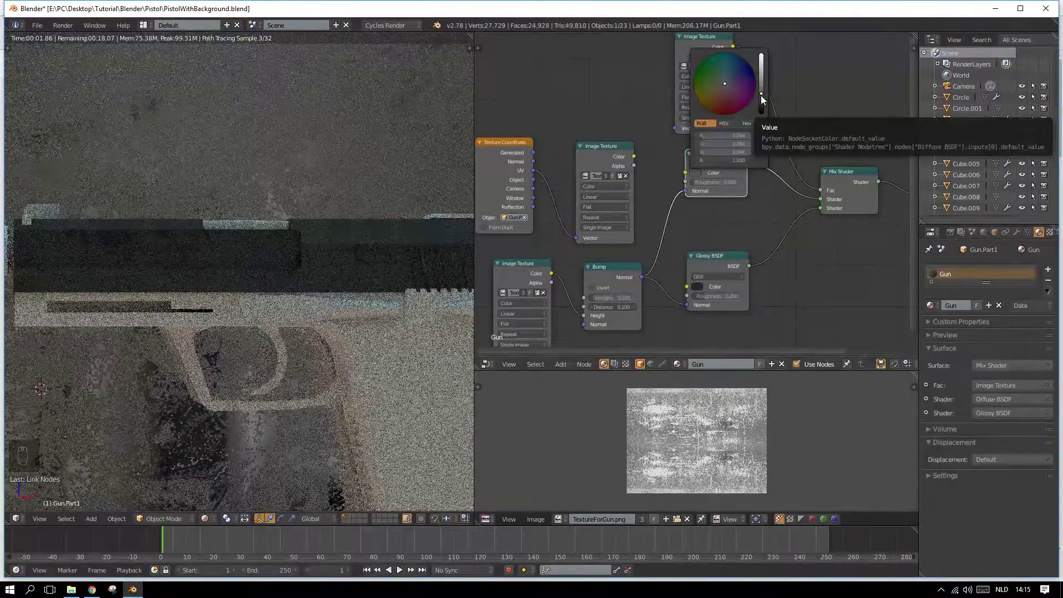
drag(761, 96, 762, 98)
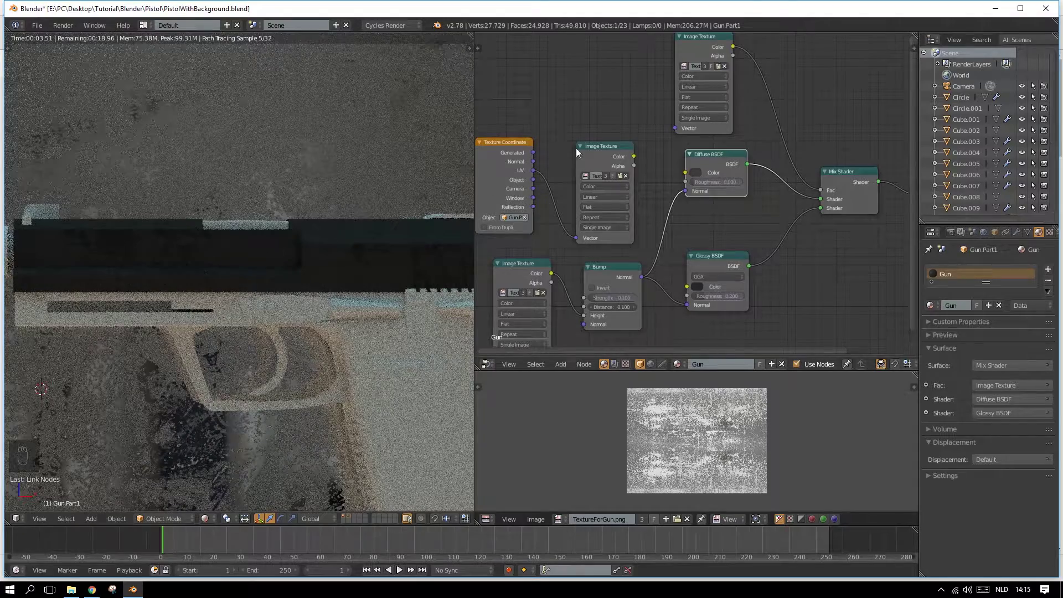
click(697, 172)
click(761, 101)
scroll(315, 255, down, 9)
scroll(267, 281, up, 11)
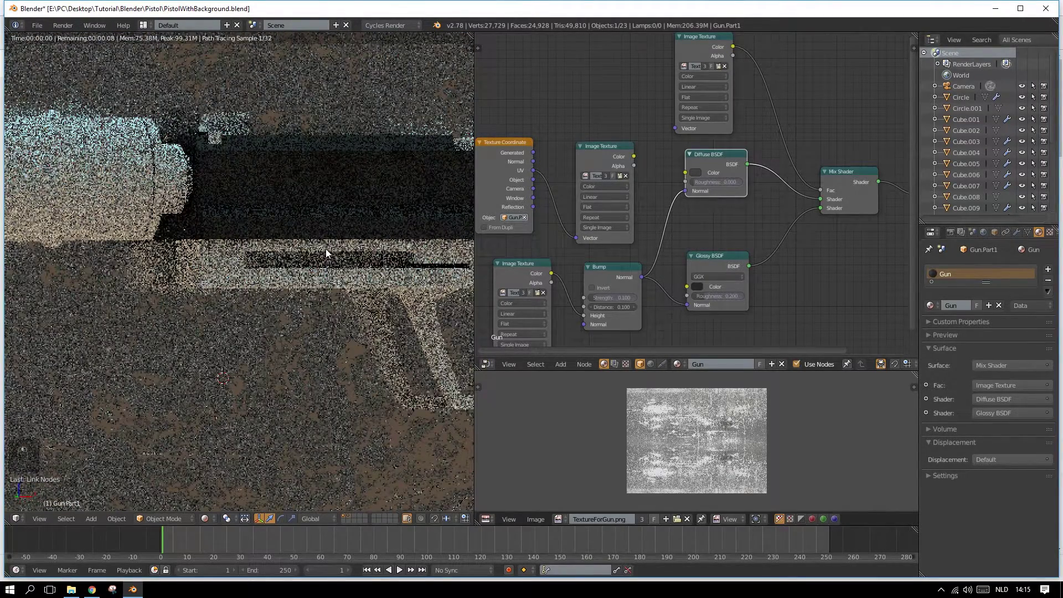
Step: Set the Bump node's Strength to 0.2 in the Gun material
shift+middle_drag(433, 158, 367, 257)
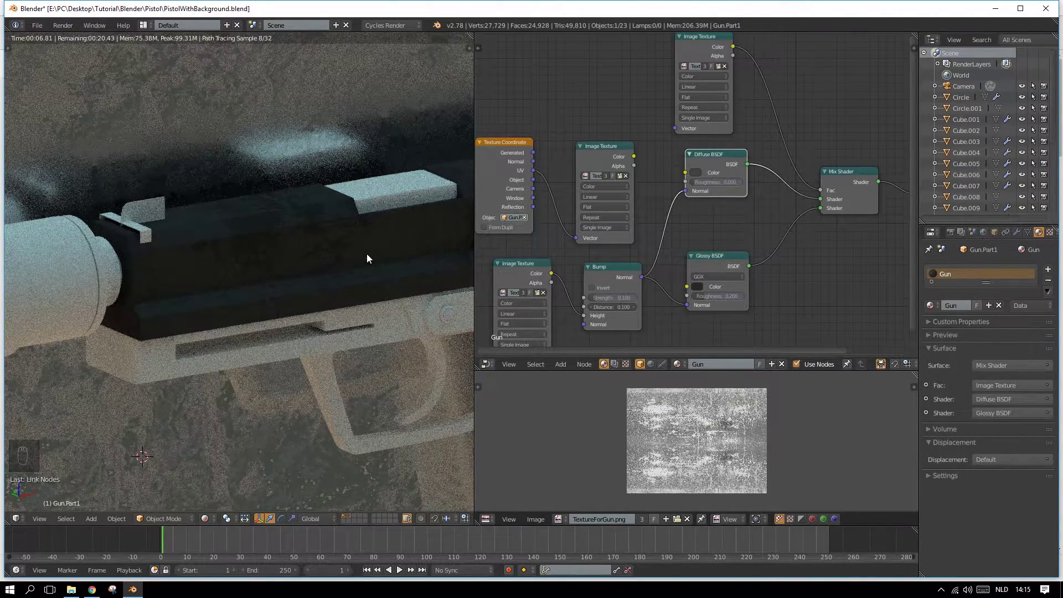
click(606, 297)
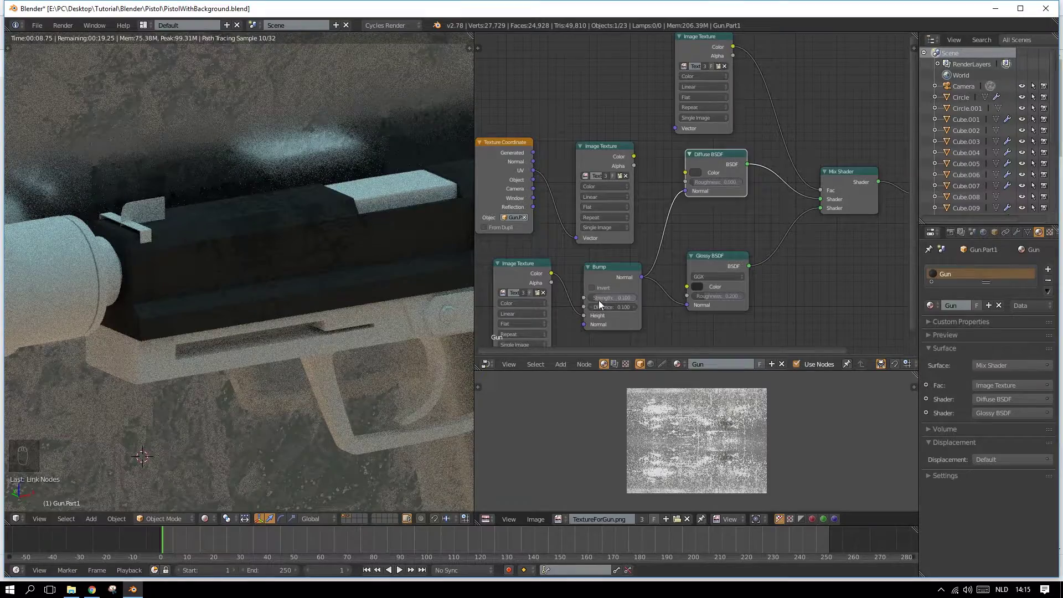
text(0.2)
key(Return)
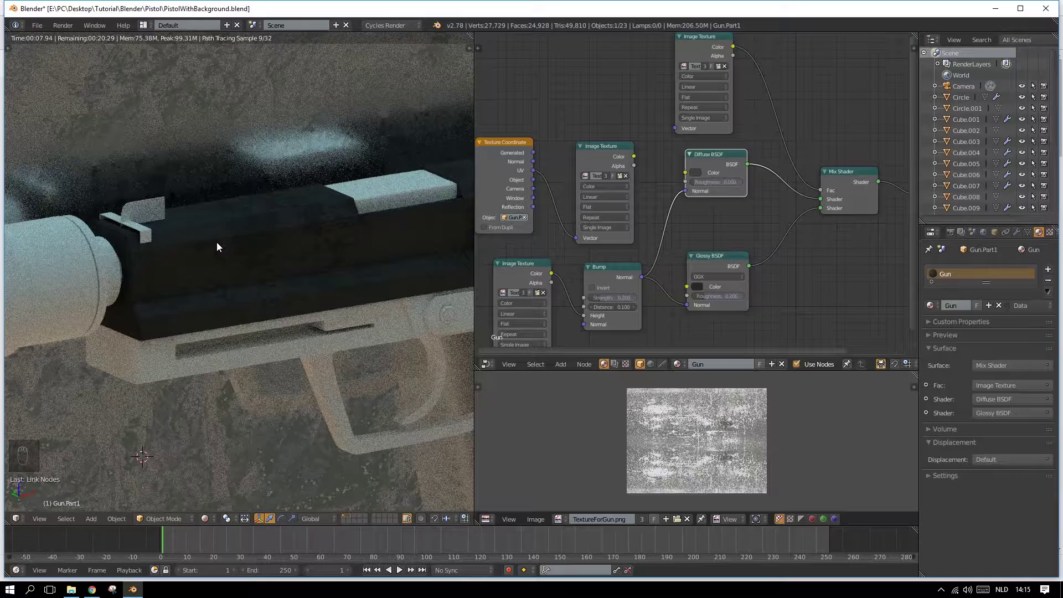
middle_drag(388, 244, 418, 245)
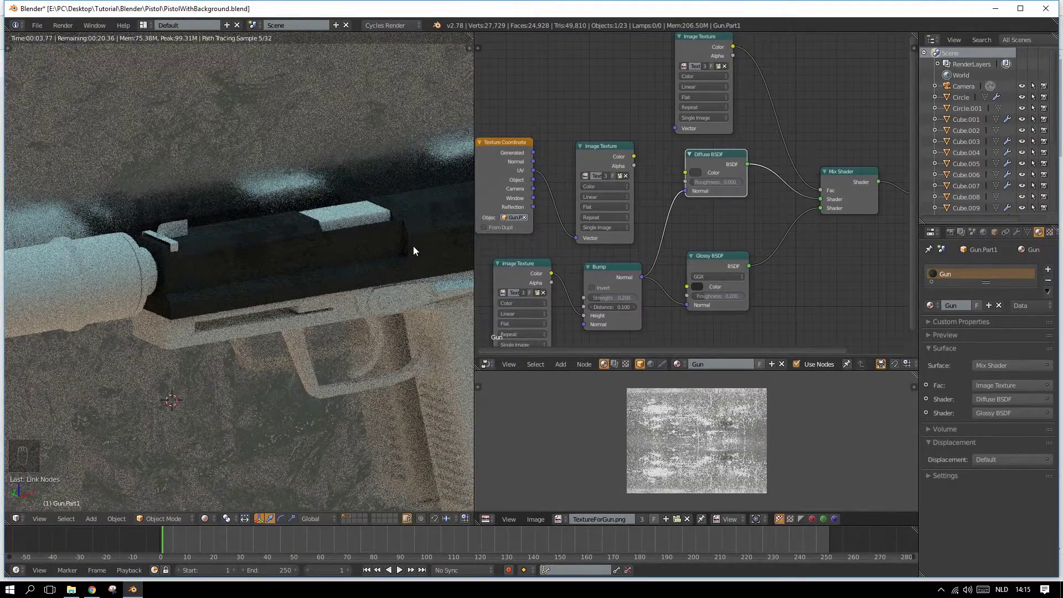
middle_drag(413, 246, 346, 407)
Step: Switch the viewport to solid shading and assign the existing Gun material to the pistol's grip frame
click(205, 518)
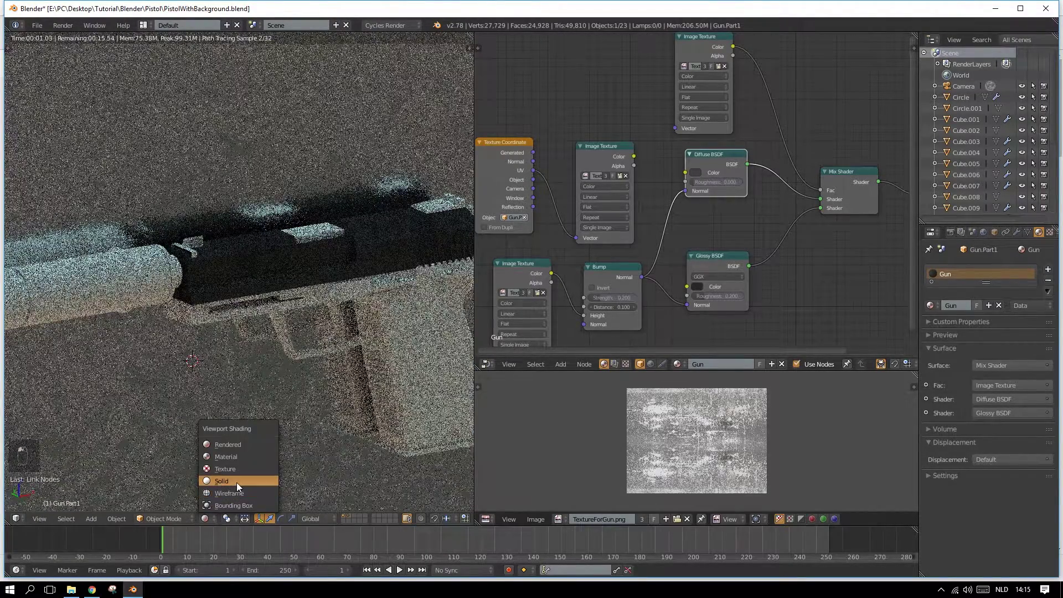
click(238, 470)
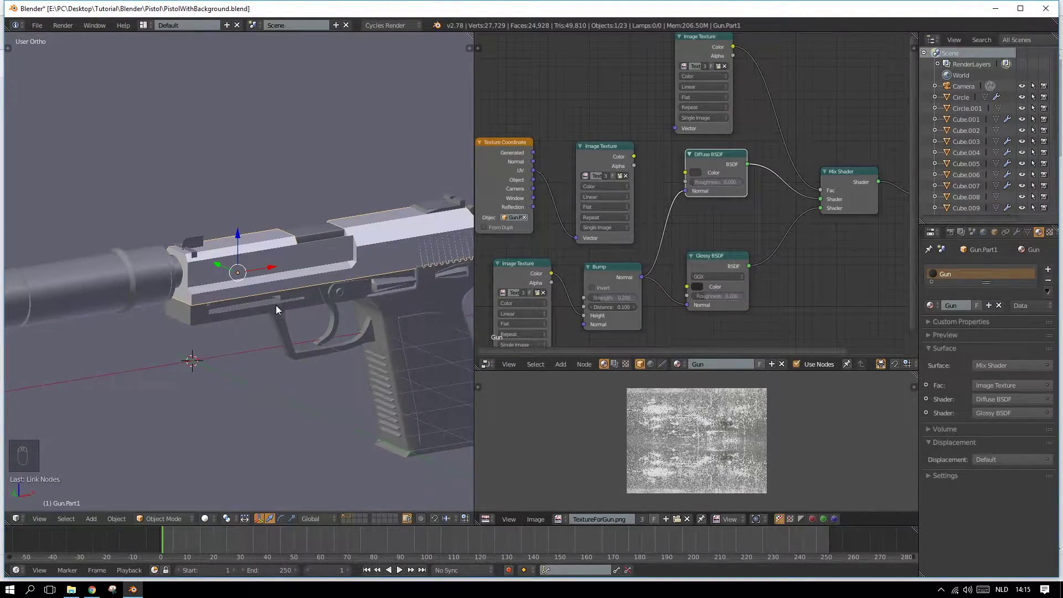
ctrl+scroll(332, 315, down, 4)
right_click(90, 317)
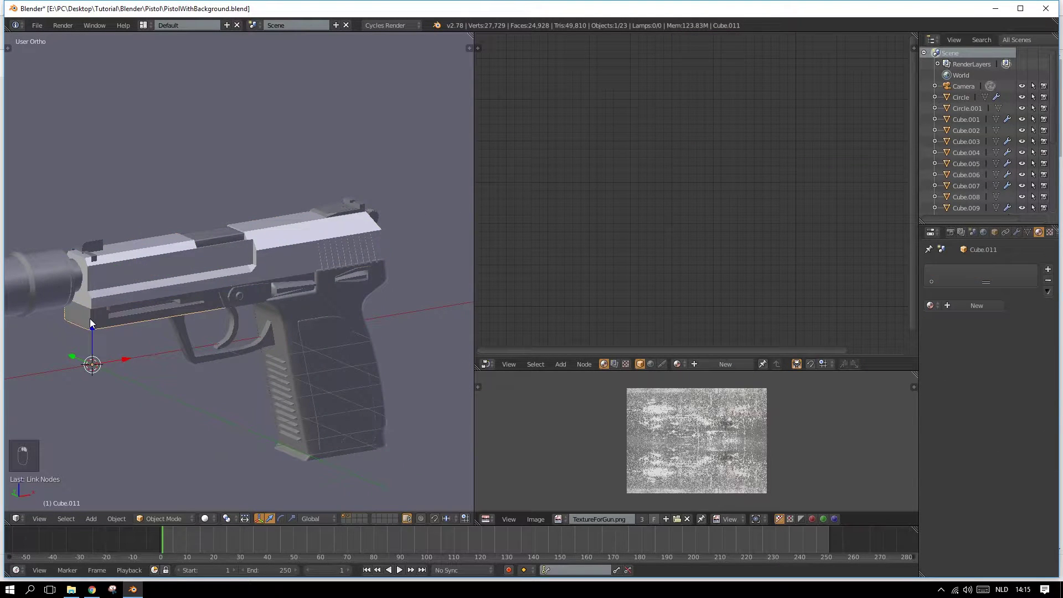
scroll(271, 311, down, 4)
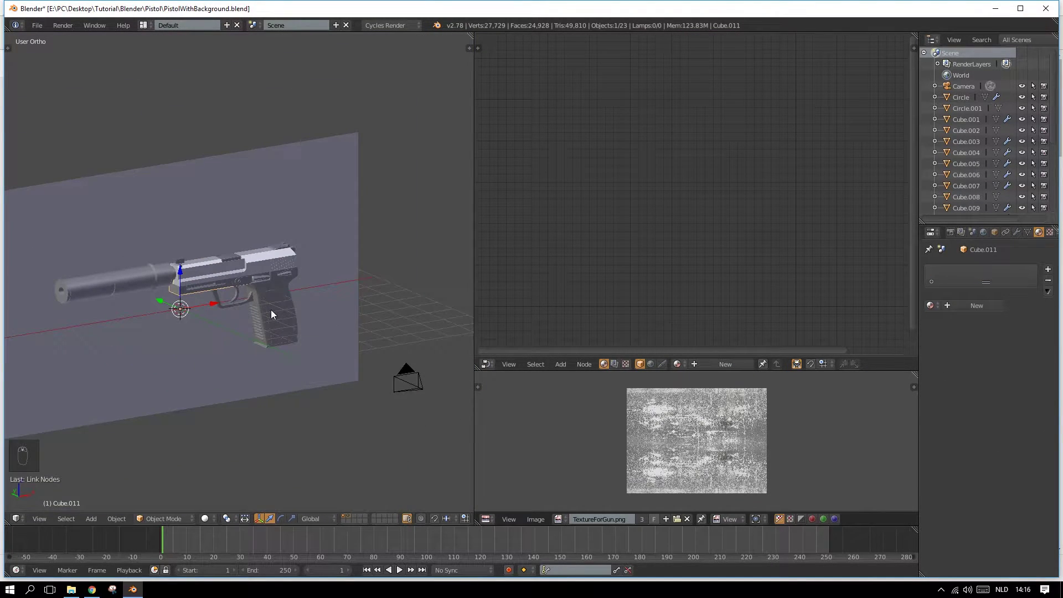
scroll(266, 315, up, 4)
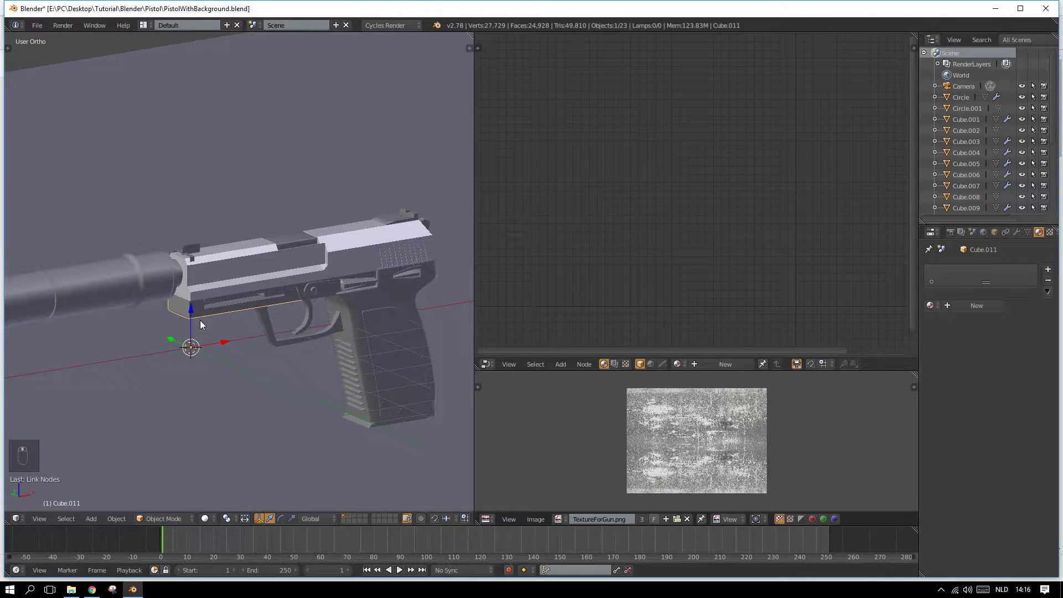
scroll(211, 324, up, 2)
scroll(188, 288, down, 3)
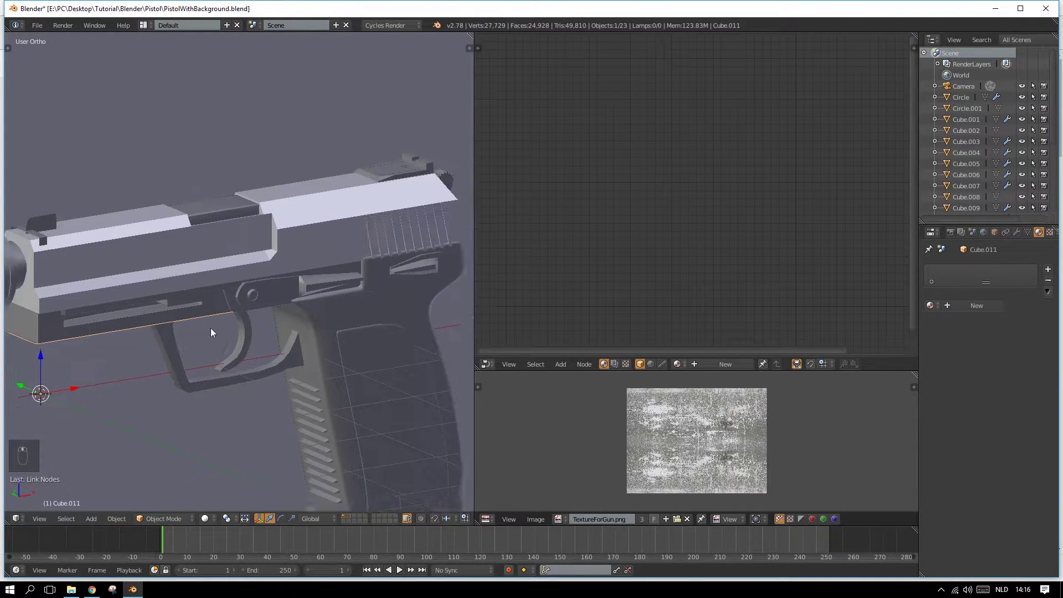
scroll(266, 321, up, 1)
right_click(325, 311)
click(930, 305)
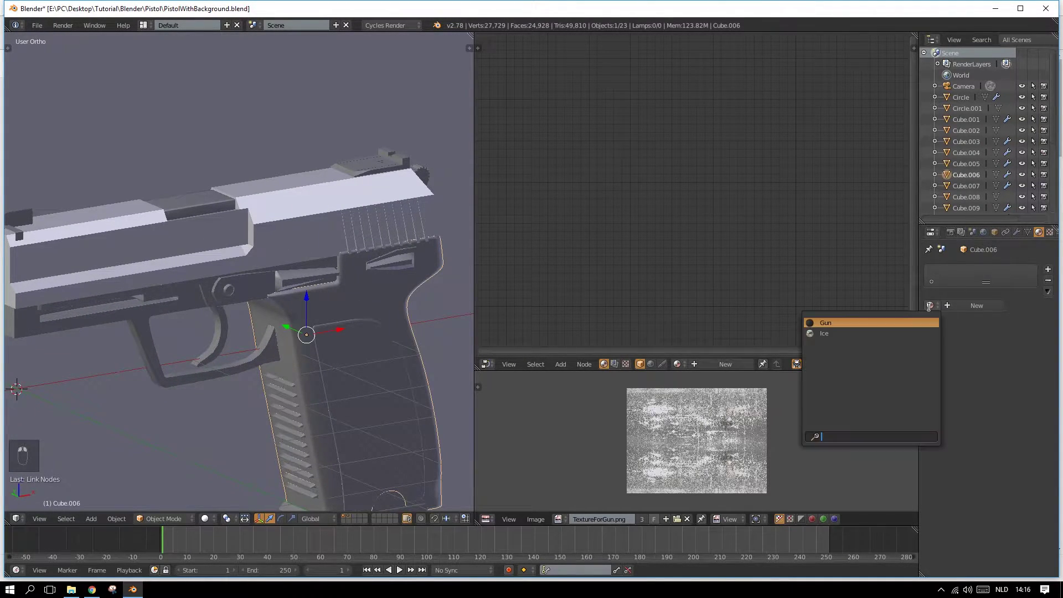
click(864, 320)
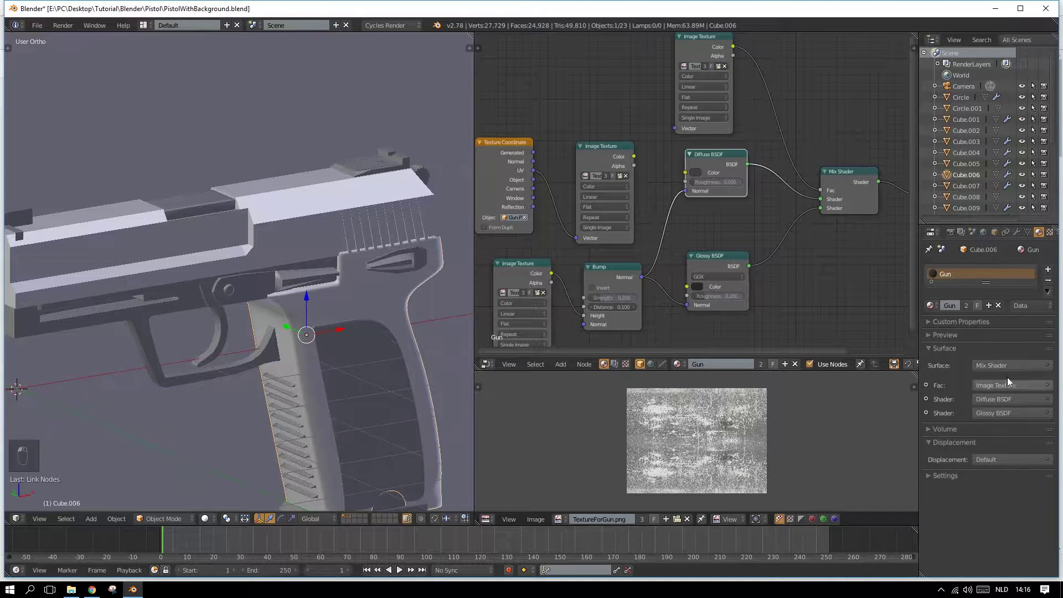
Step: Make the grip frame's material an independent copy and name it GunPart2
click(966, 305)
click(957, 306)
text(GunPart2)
key(Return)
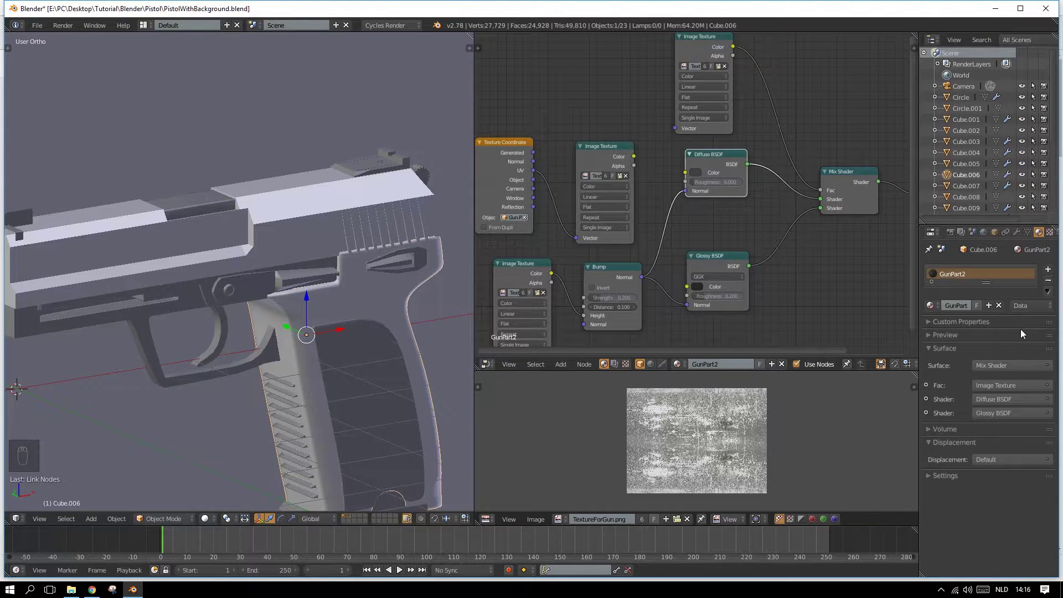
Step: Rename the grip frame object Cube.006 to GunPart2
right_click(1004, 179)
click(1005, 180)
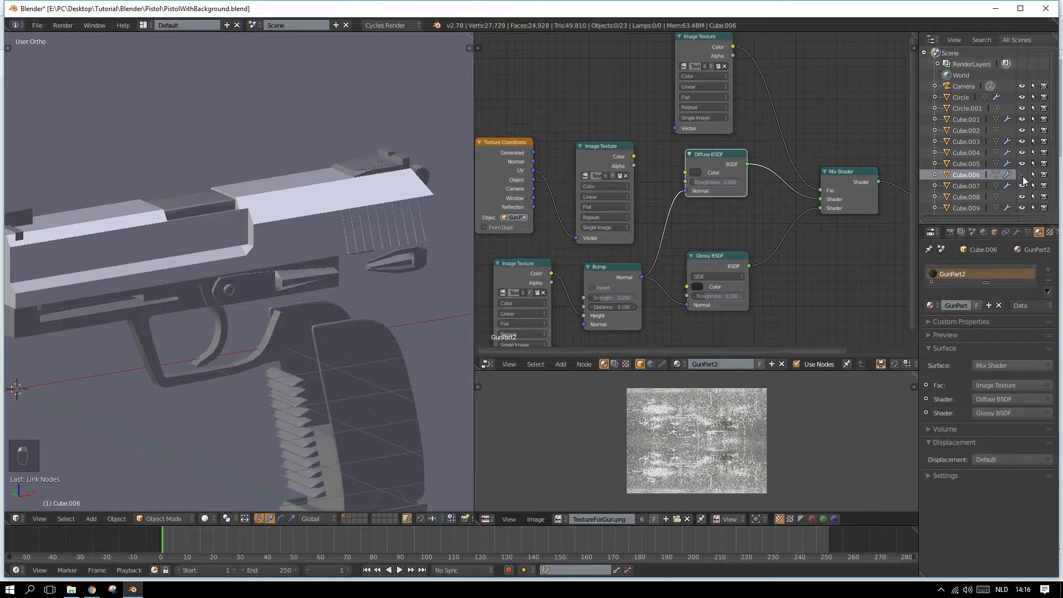
double_click(964, 175)
text(G)
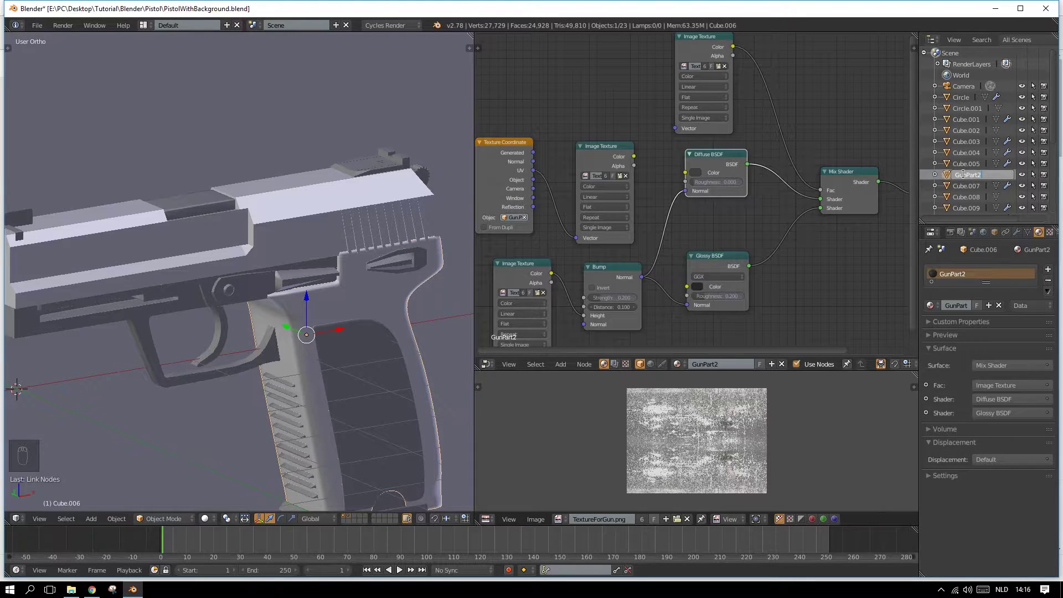
text(unPart2)
key(Return)
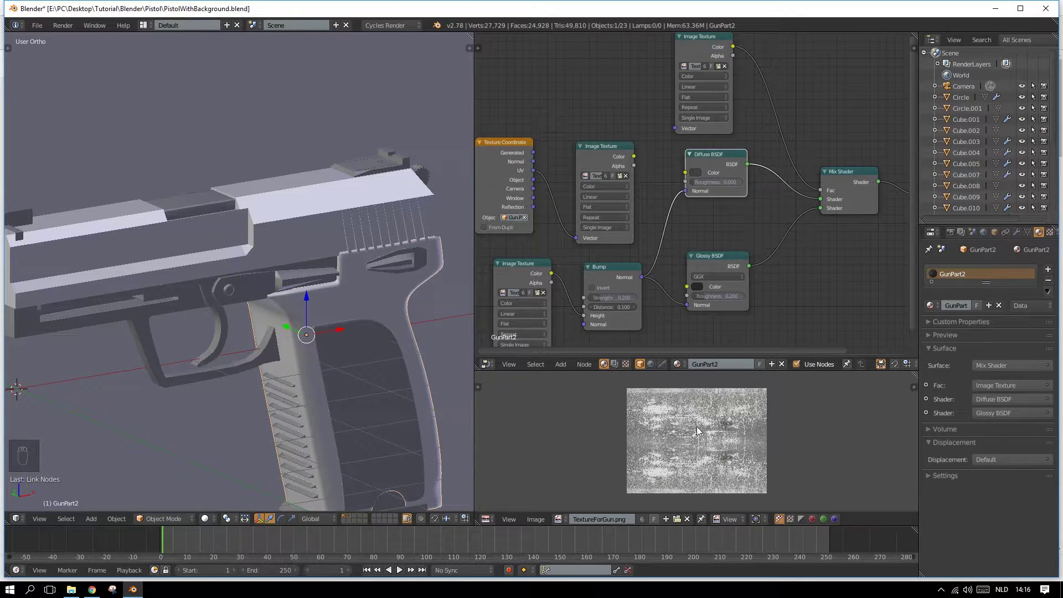
Step: Select all of the grip frame's mesh geometry in Edit Mode and return to Object Mode
key(Tab)
key(a)
key(a)
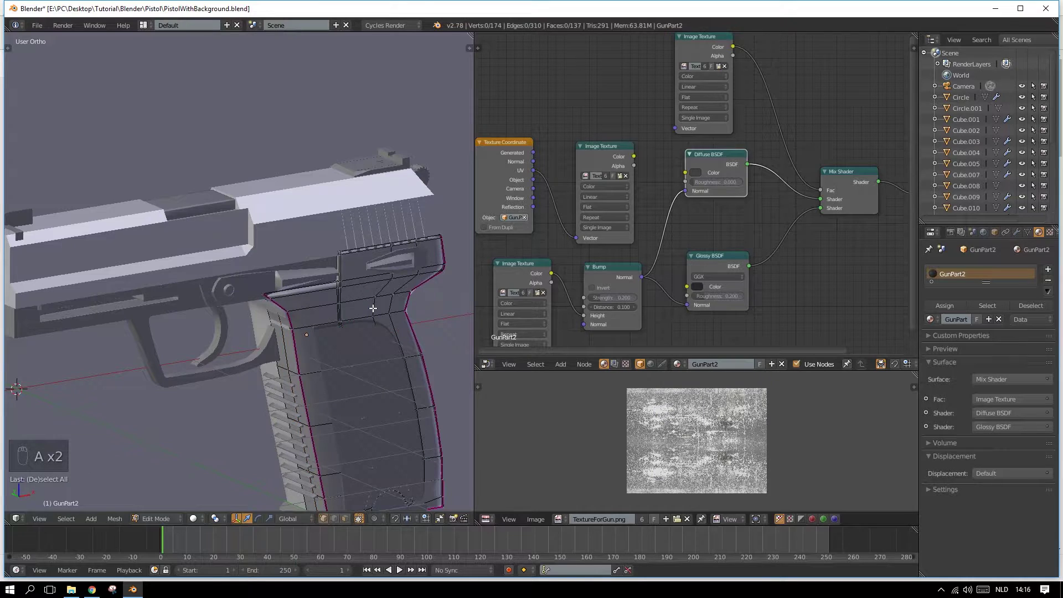
key(a)
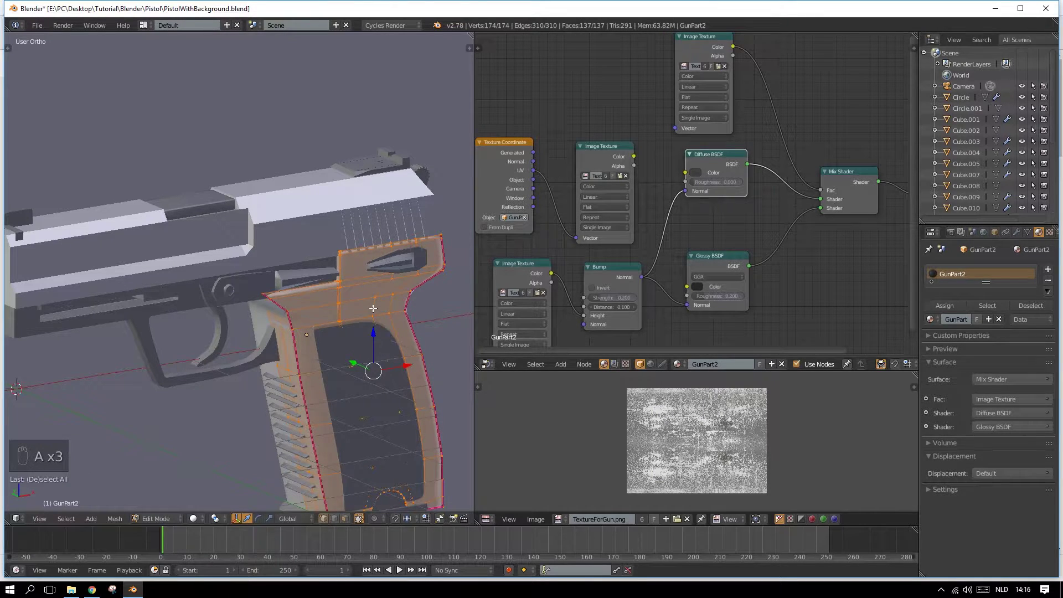
key(Tab)
Step: Preview the grip frame's material up close in rendered viewport shading
scroll(373, 353, down, 3)
click(205, 518)
click(232, 443)
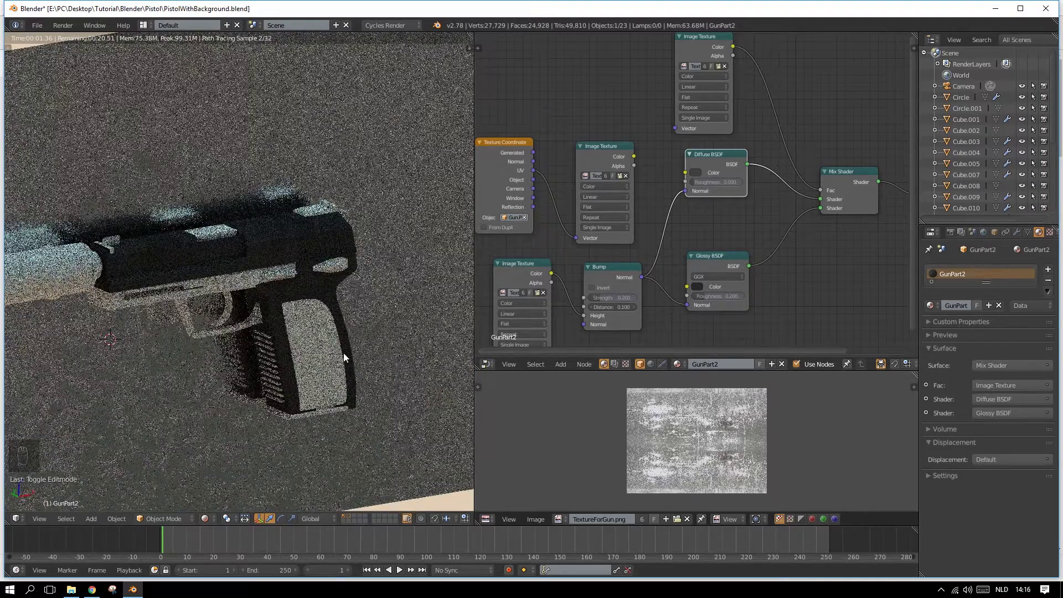
scroll(343, 357, up, 5)
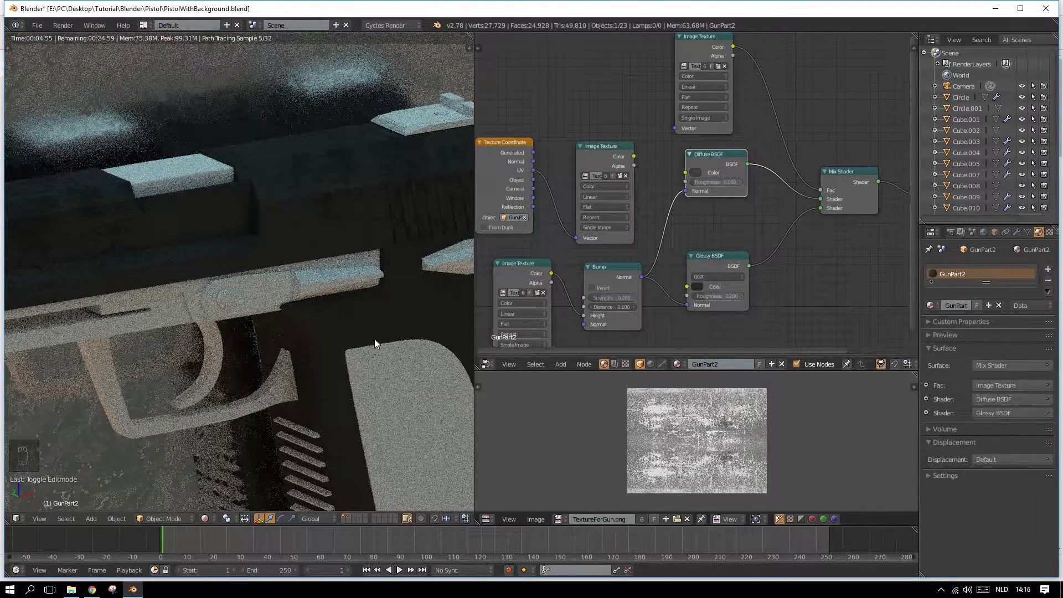
scroll(377, 324, down, 3)
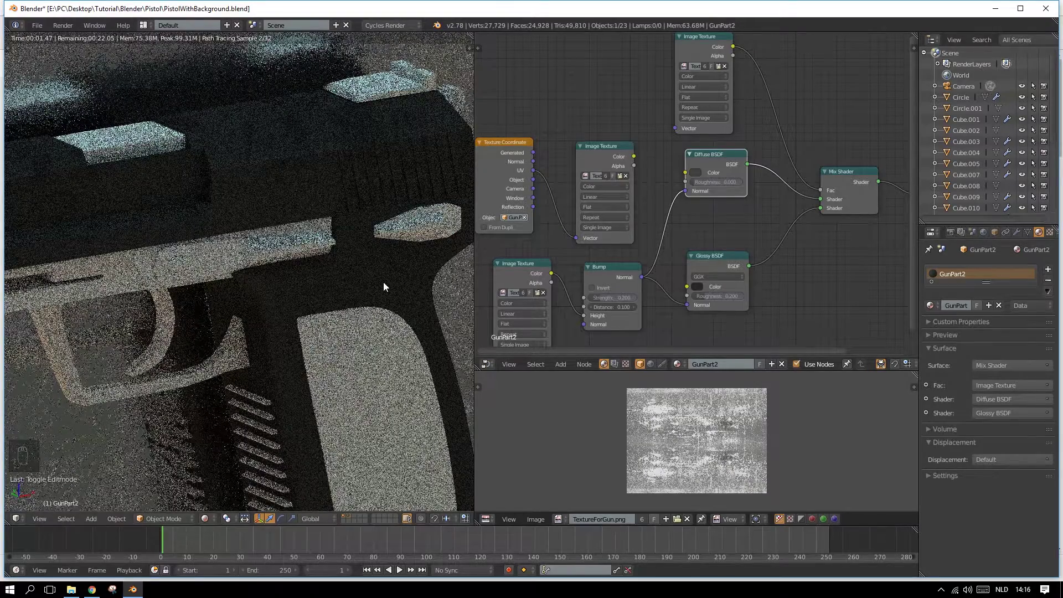
Step: In solid shading, unwrap the whole grip frame mesh with Smart UV Project, using a 66 angle limit and Stretch to UV Bounds
click(205, 518)
click(237, 482)
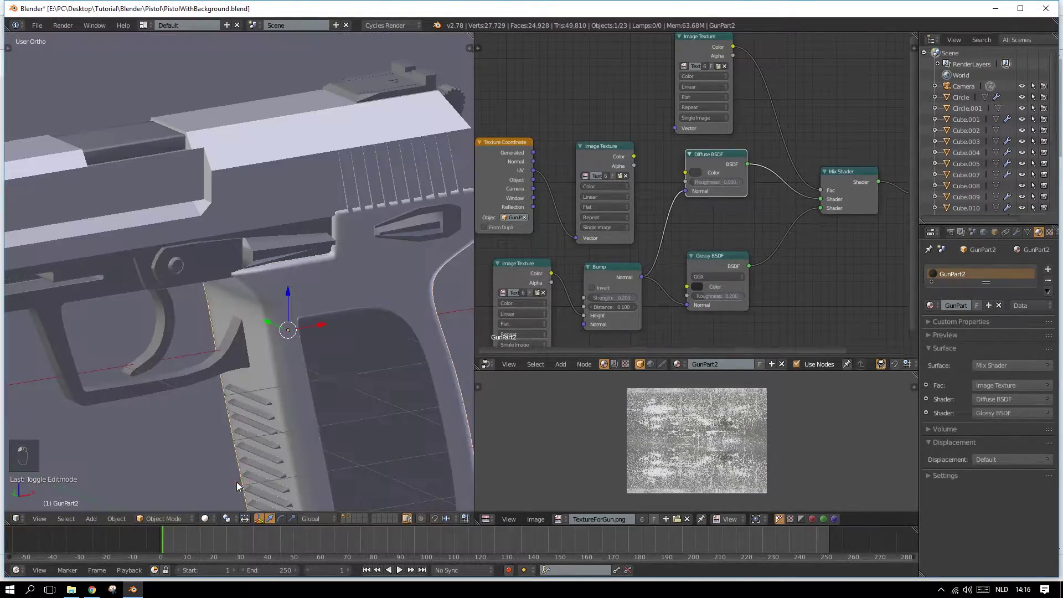
key(Tab)
scroll(411, 297, down, 4)
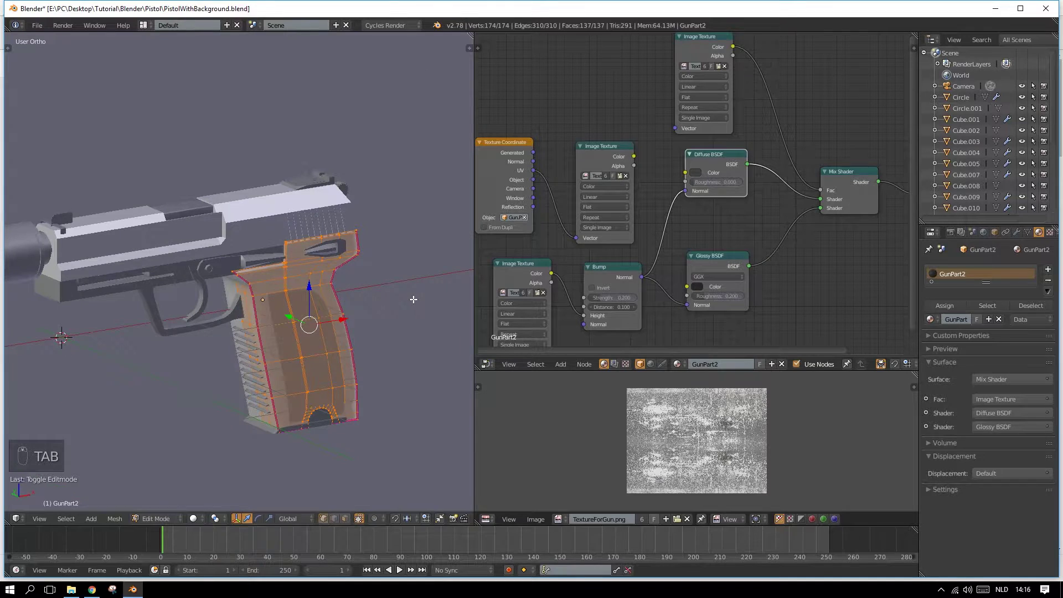
key(u)
click(357, 301)
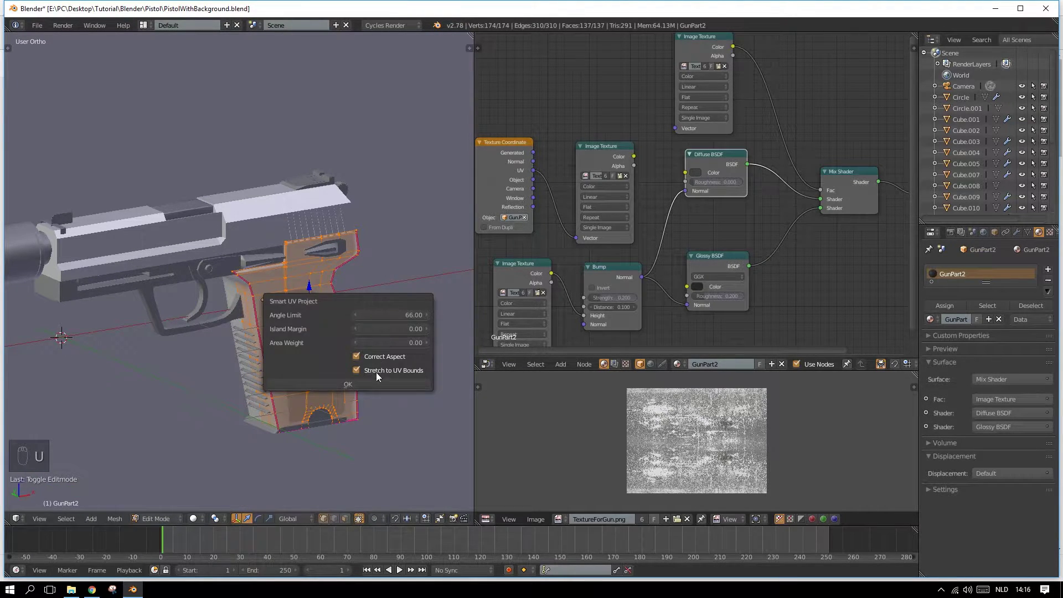
click(348, 384)
Step: Select all of the grip frame's UVs, scale them over the TextureForGun.png image and return to Object Mode
scroll(714, 439, up, 1)
key(Tab)
key(Tab)
key(a)
key(a)
key(a)
key(s)
click(733, 463)
key(Tab)
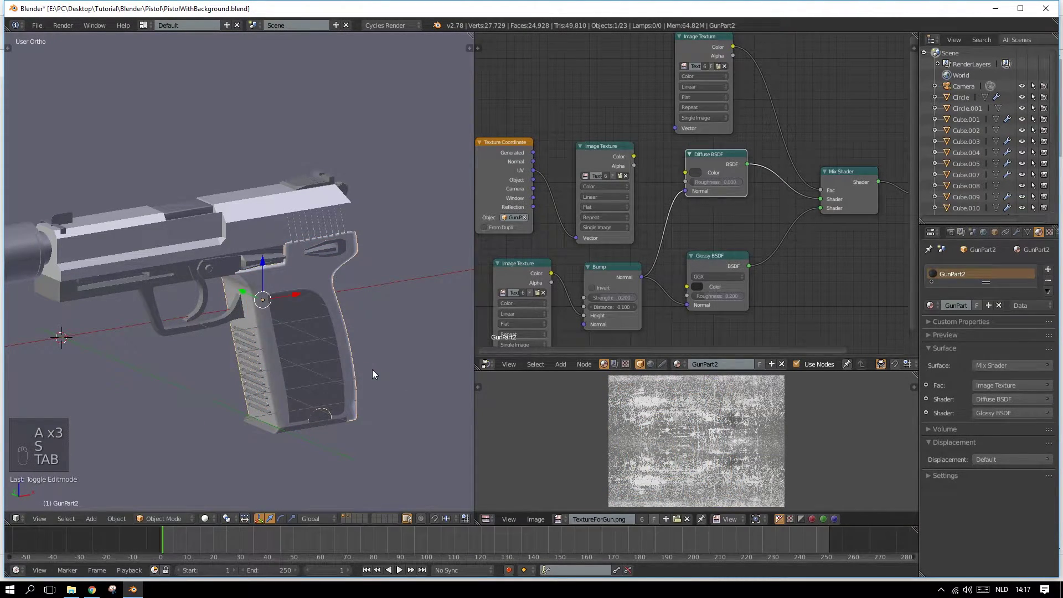
Step: Set the Texture Coordinate node's object to GunPart2 in the GunPart2 material
scroll(526, 200, up, 1)
middle_drag(508, 222, 566, 235)
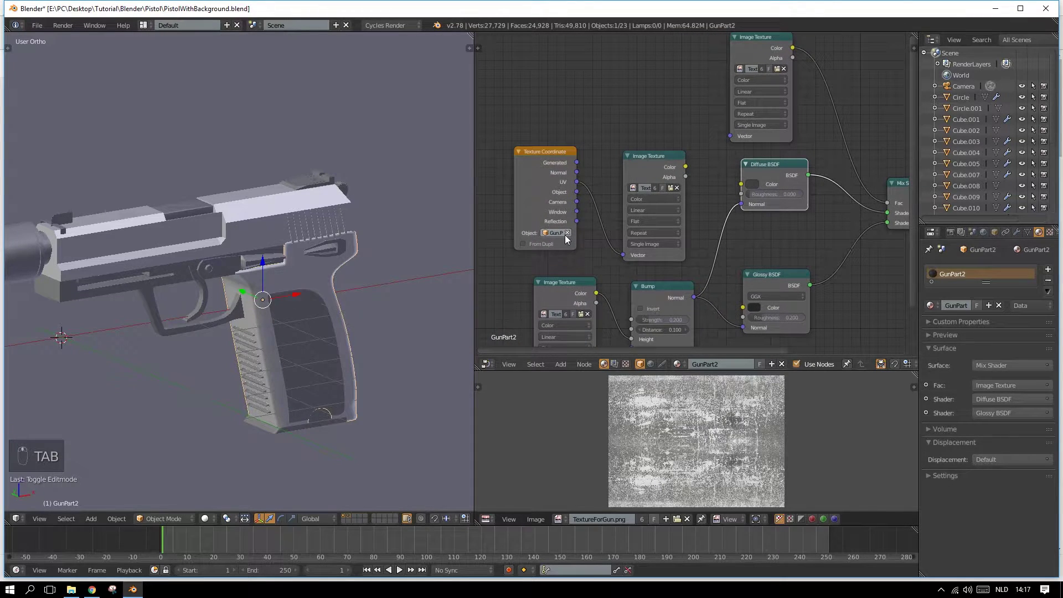
click(567, 232)
click(547, 233)
text(gun)
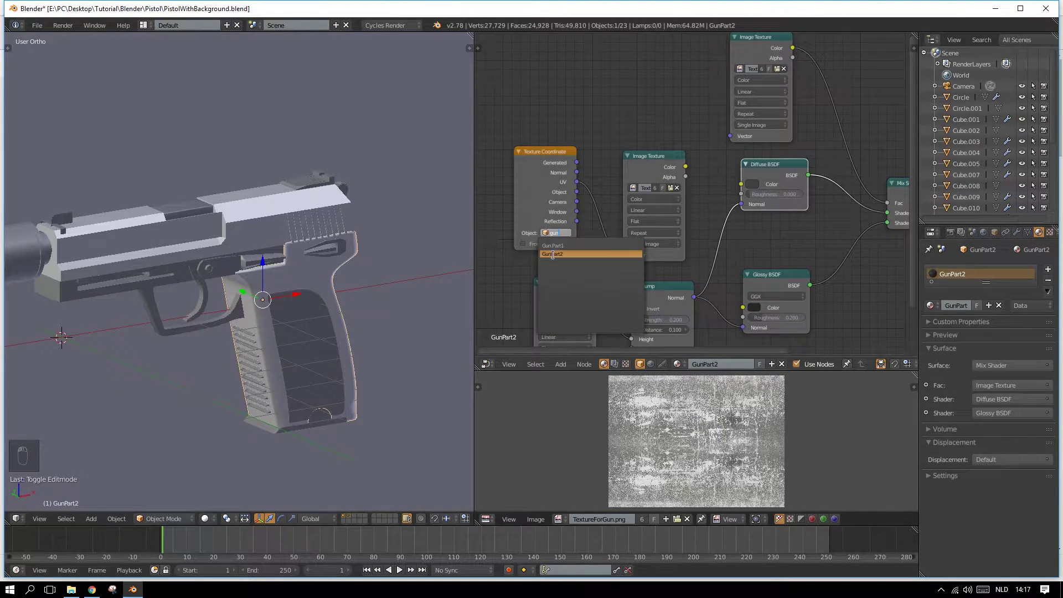
click(556, 253)
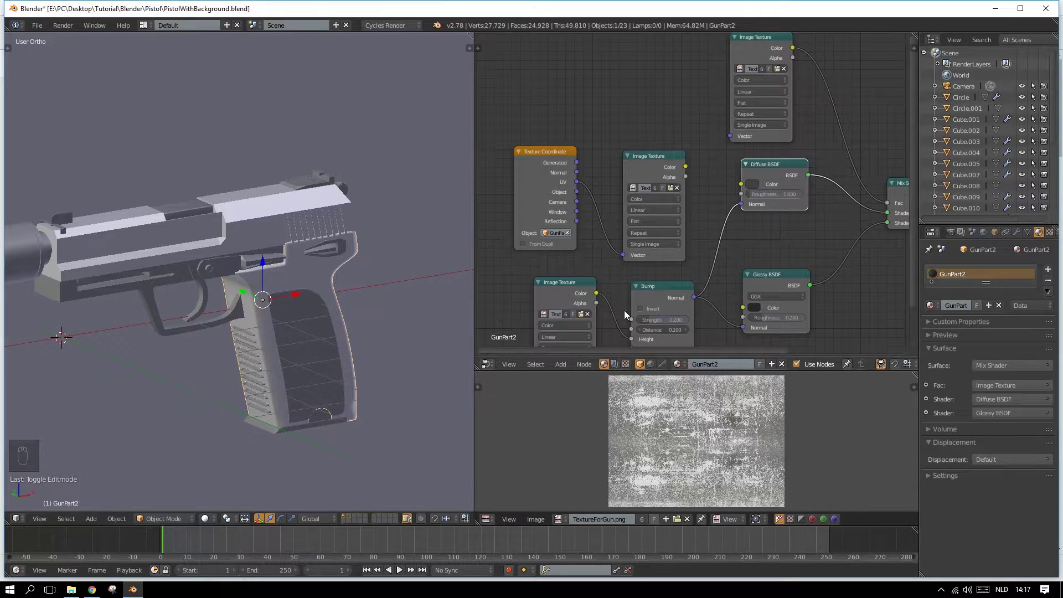
key(Tab)
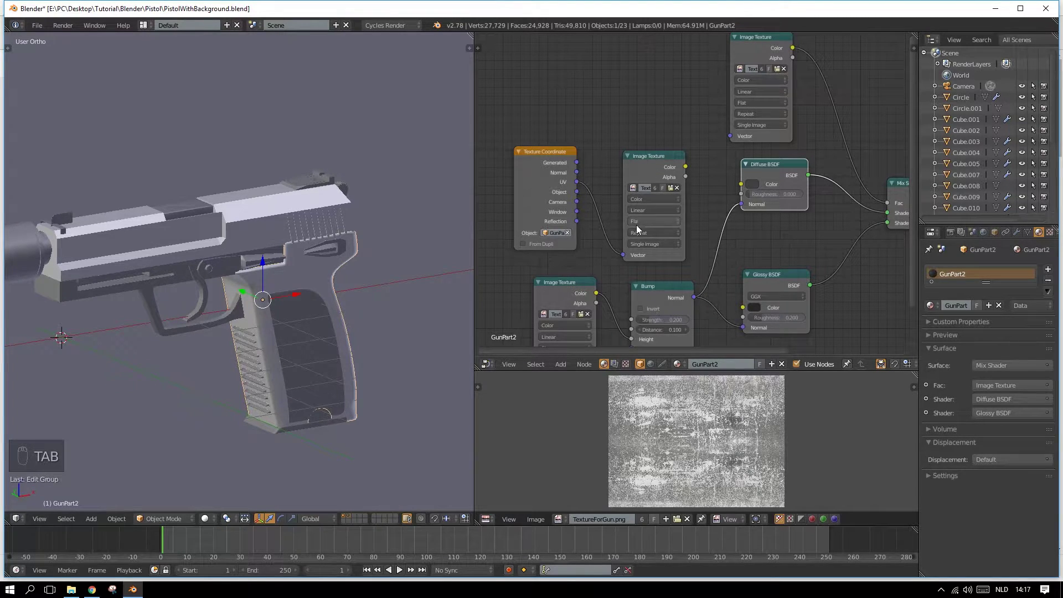
Step: Switch the viewport to rendered shading and examine the unwrapped texture on the grip frame
click(205, 518)
click(228, 445)
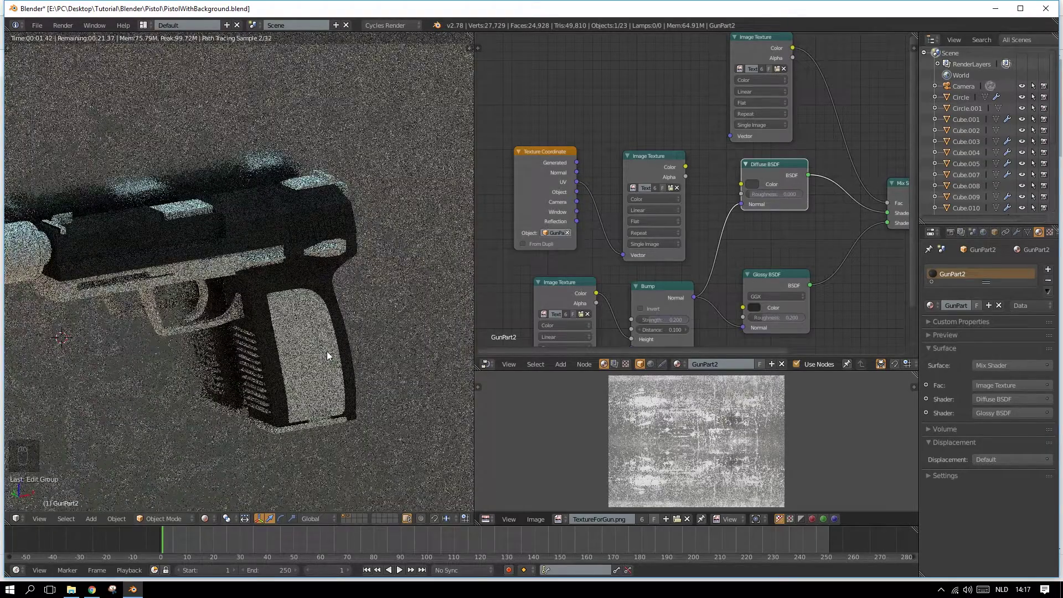
scroll(327, 351, up, 3)
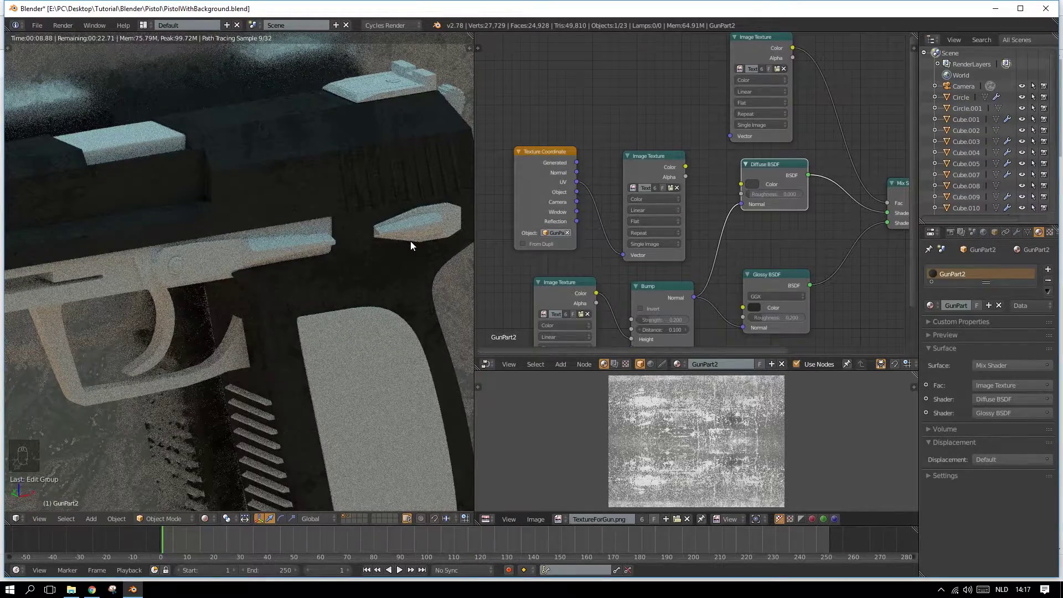
scroll(413, 244, down, 2)
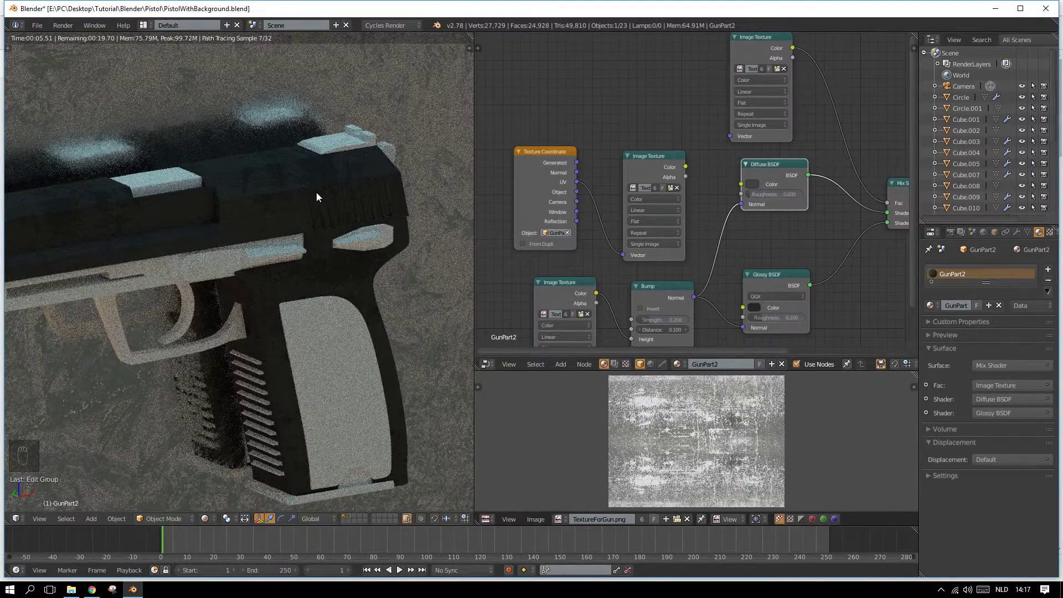
scroll(413, 280, down, 3)
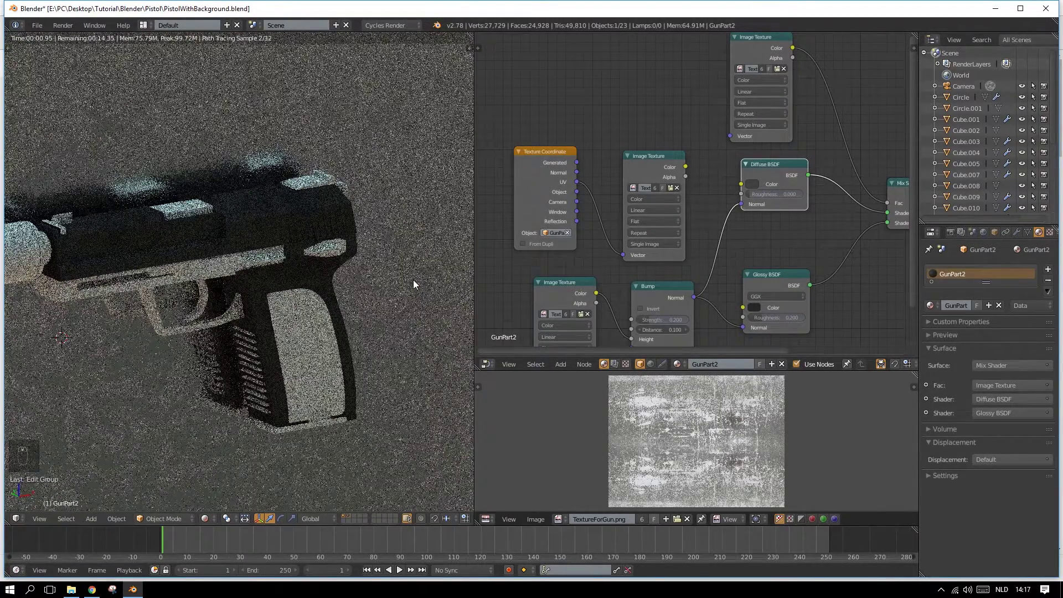
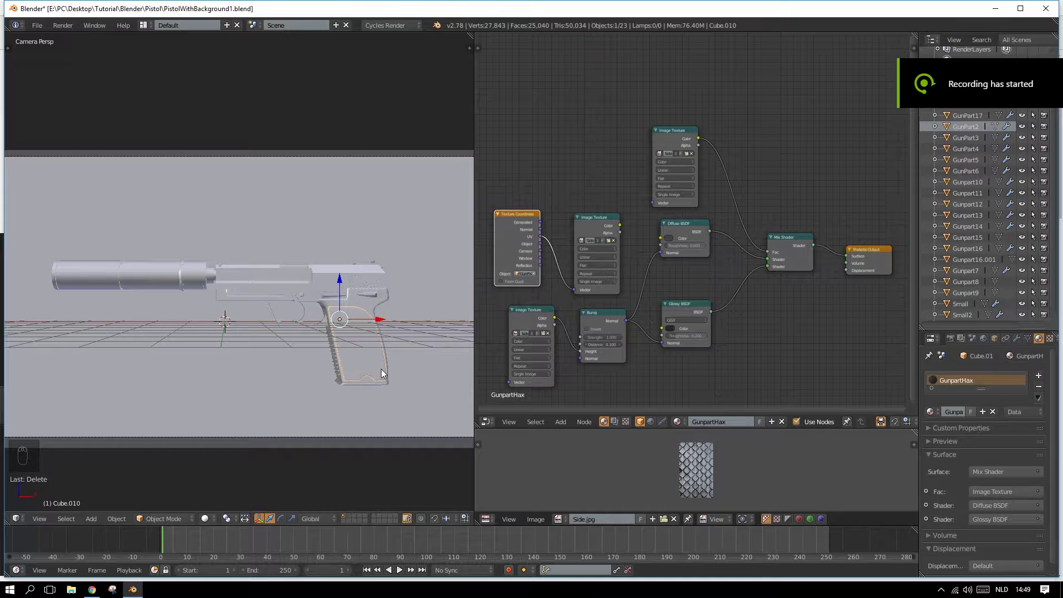
Step: Compare the node materials of the grip panel, the GunPart2 frame and the Gun.Part1 slide
scroll(379, 362, up, 9)
shift+middle_drag(367, 327, 128, 259)
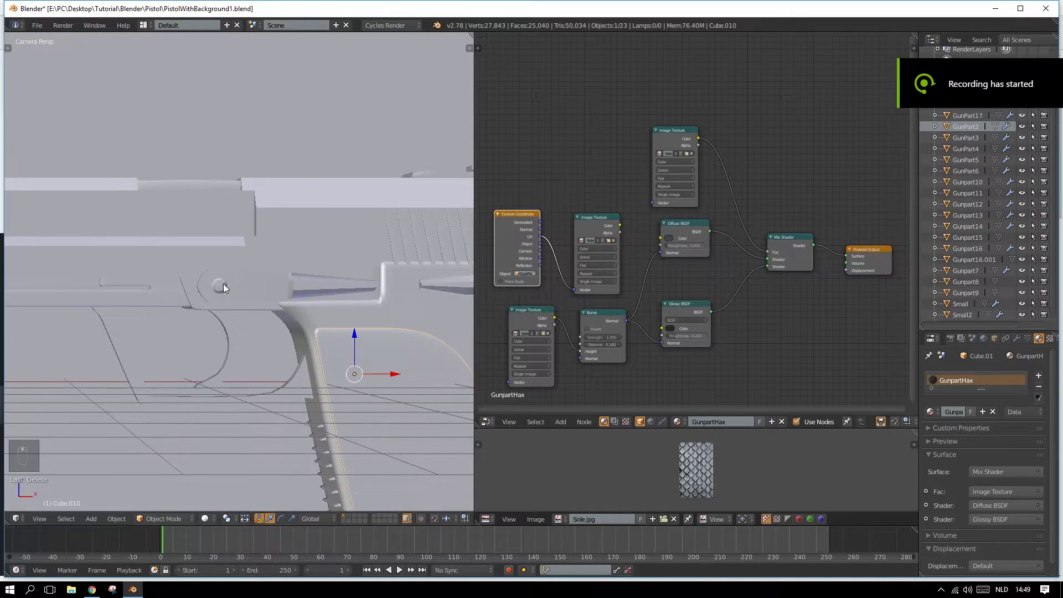
scroll(265, 297, down, 8)
right_click(327, 301)
scroll(702, 266, up, 5)
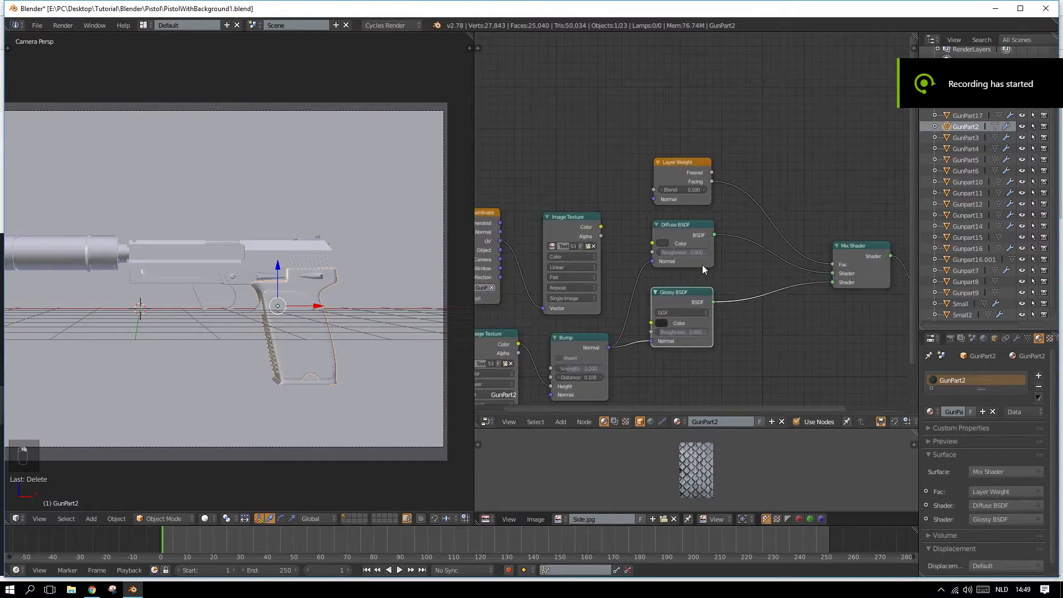
middle_drag(772, 244, 665, 268)
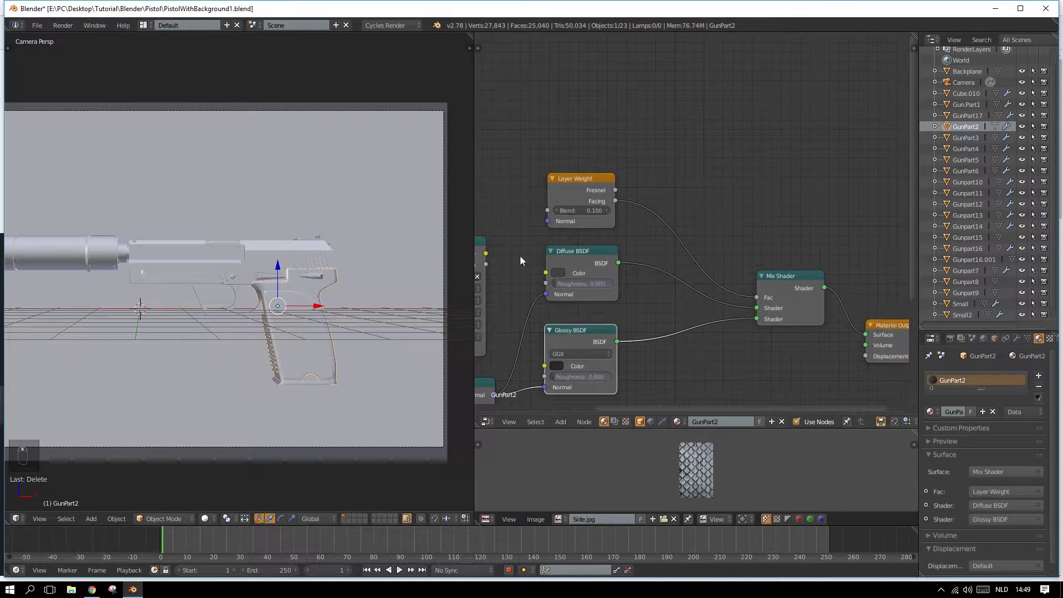
right_click(284, 250)
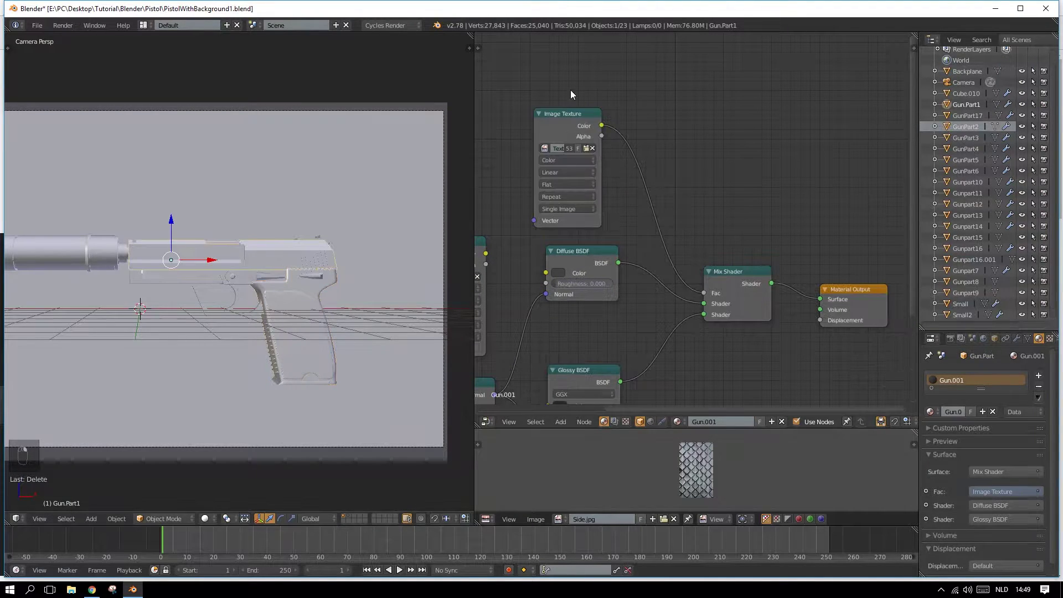
right_click(308, 288)
scroll(634, 214, up, 1)
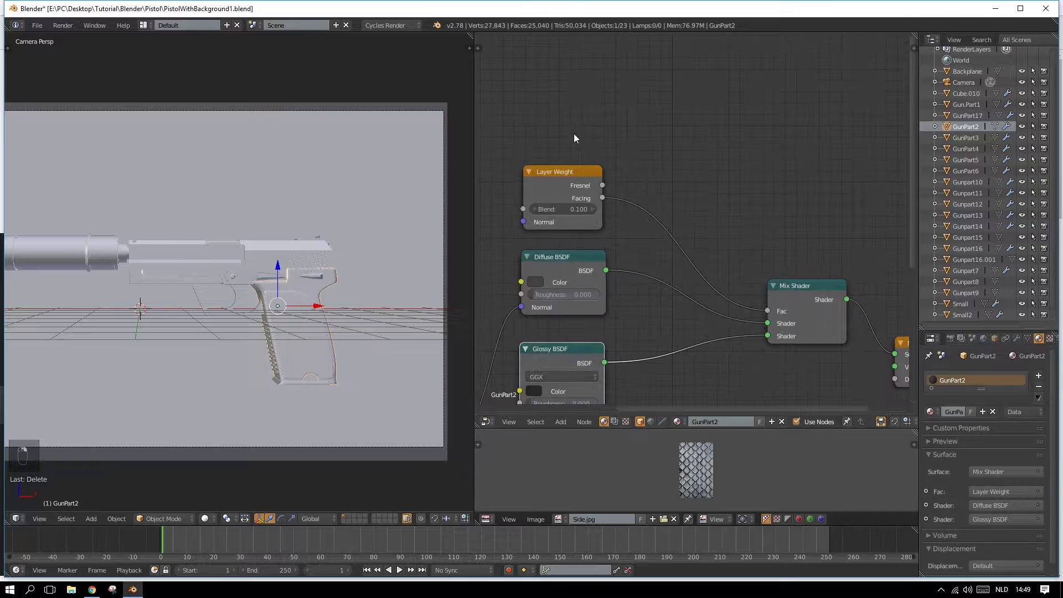
shift+middle_drag(264, 278, 267, 258)
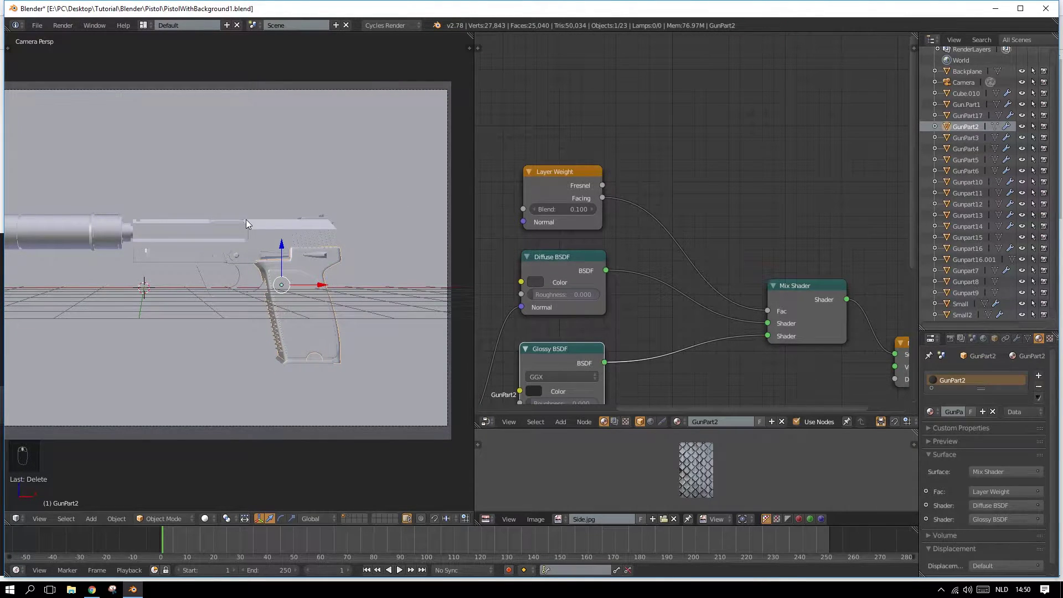
scroll(333, 314, up, 2)
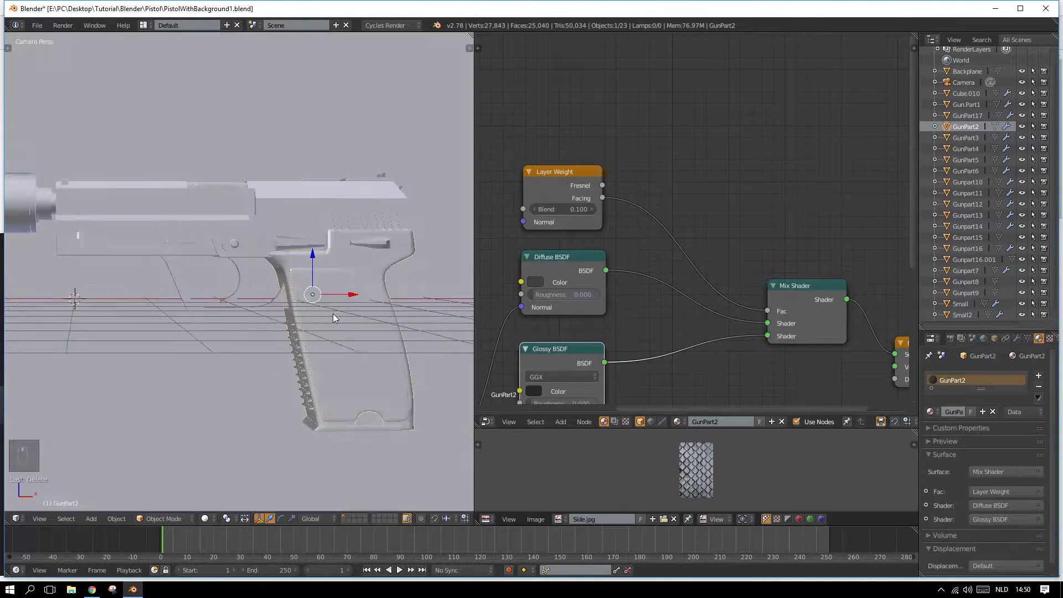
Step: Select the grip panel Cube.010 and examine the image texture nodes in its GunpartHax material
right_click(357, 371)
scroll(403, 299, down, 4)
scroll(403, 299, up, 5)
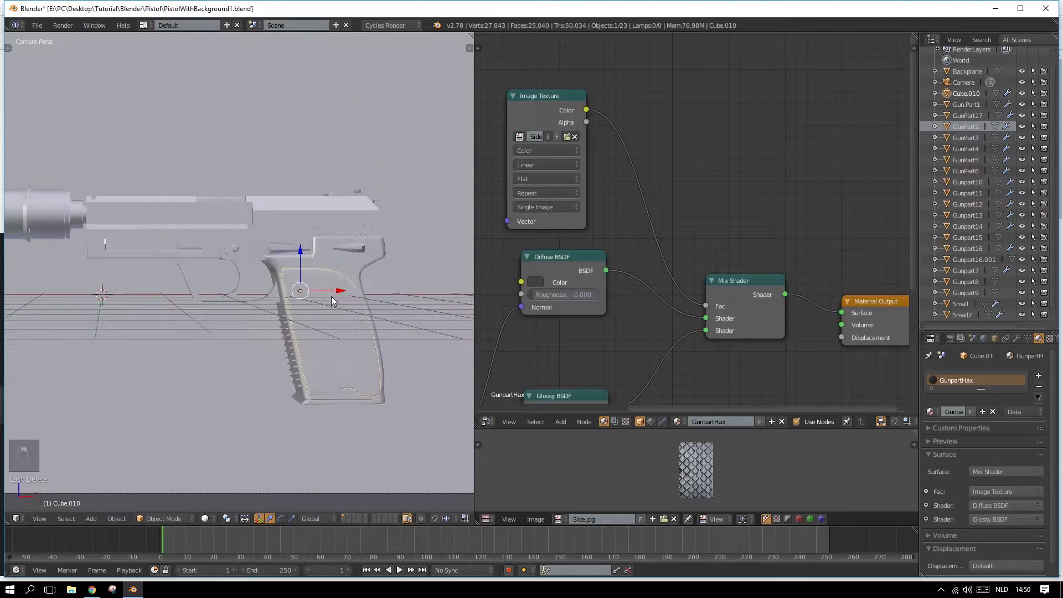
middle_drag(554, 183, 703, 215)
mouse_move(620, 181)
middle_down()
mouse_move(632, 241)
mouse_move(648, 189)
mouse_move(640, 179)
middle_up()
scroll(632, 242, down, 2)
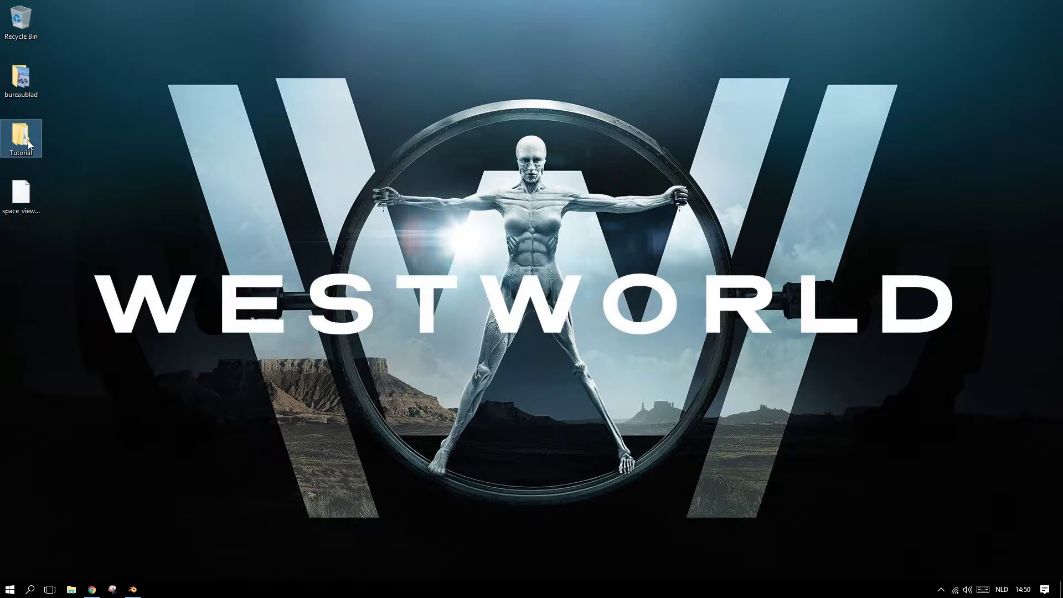
Step: Open SideT.jpg from the Tutorial\Blender\Textures folder on the desktop, inspect the scale pattern and close the image
double_click(28, 141)
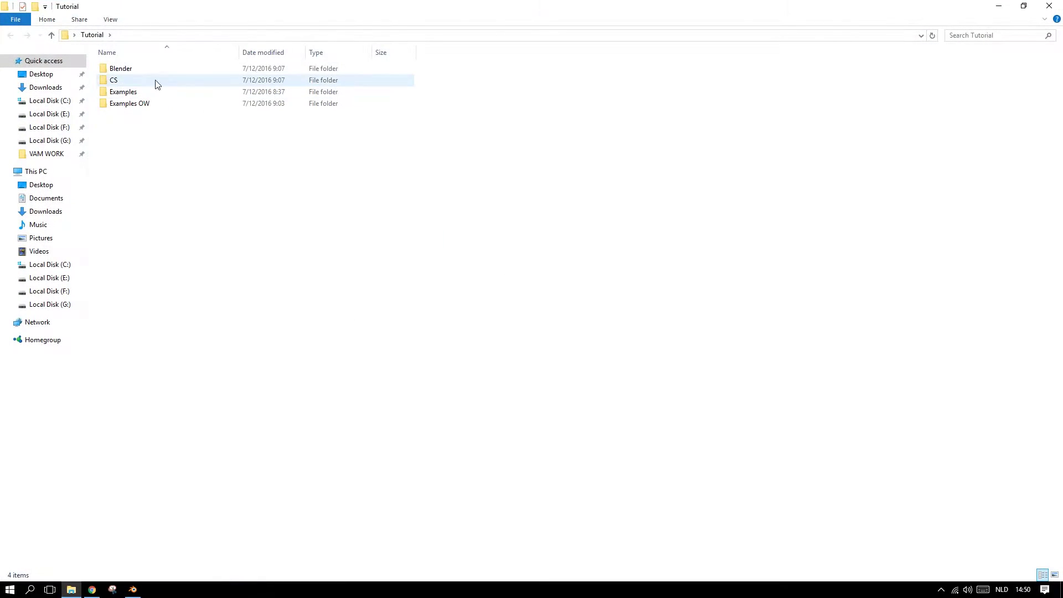
click(142, 71)
double_click(142, 71)
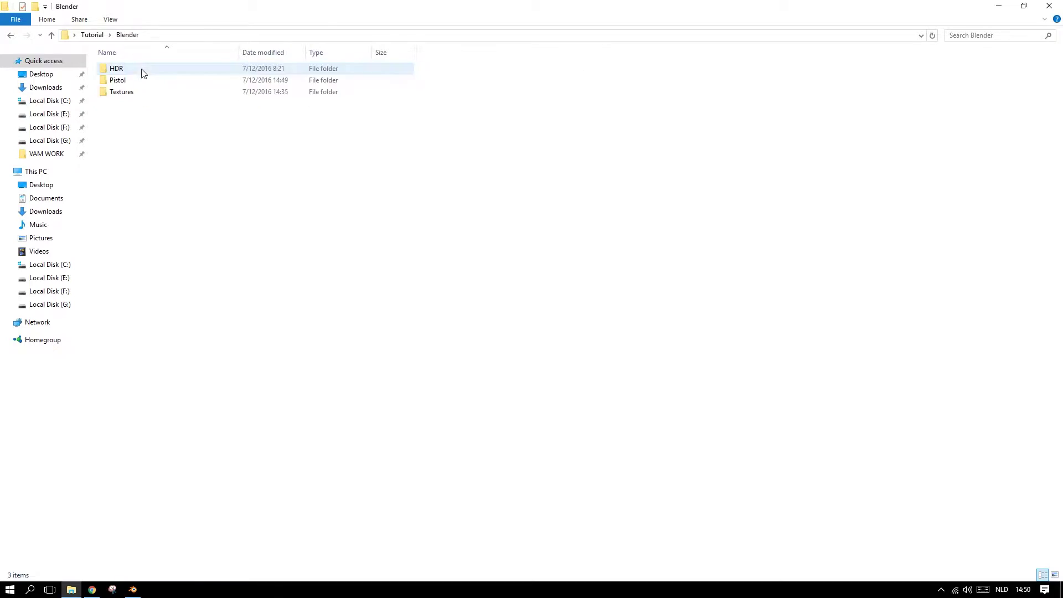
double_click(123, 91)
double_click(237, 90)
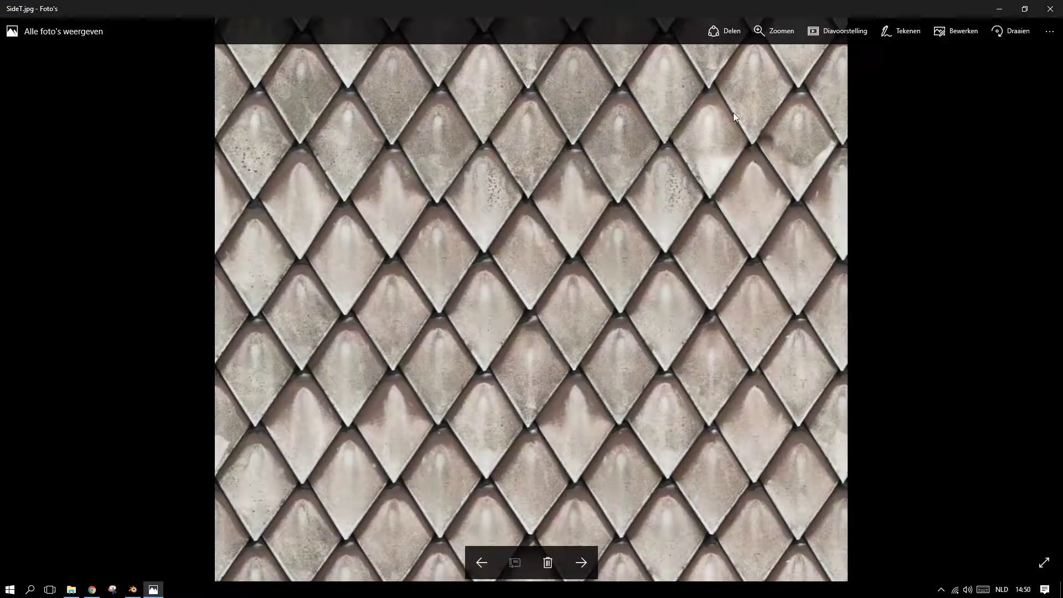
click(1051, 9)
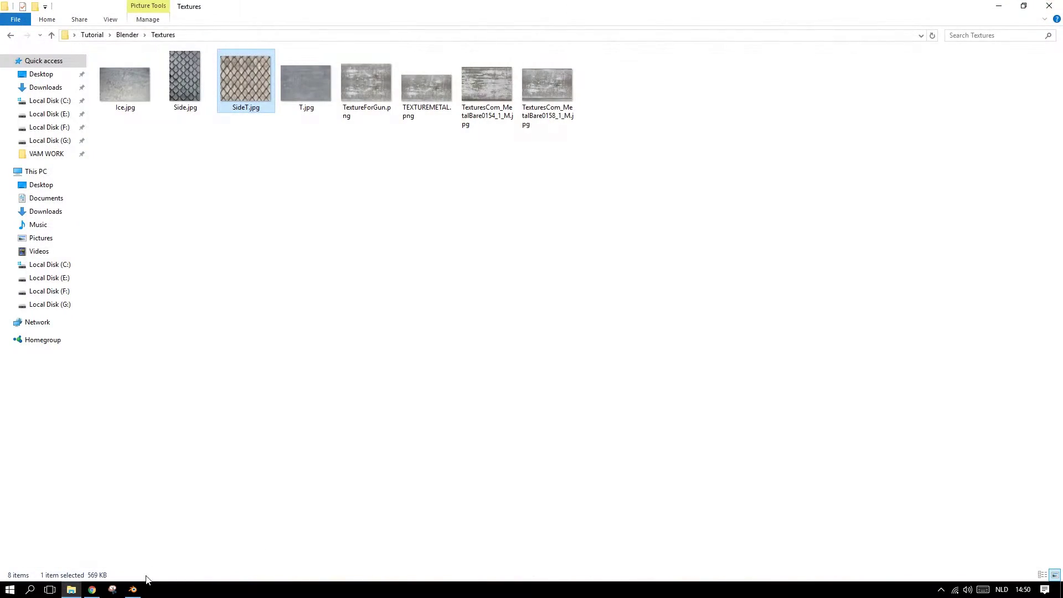
click(999, 10)
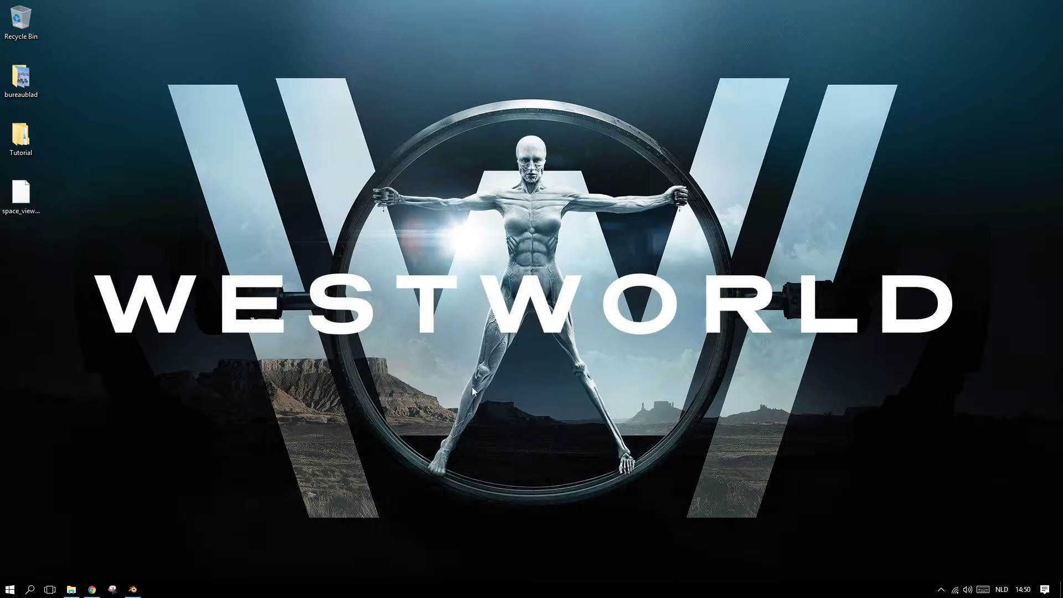
Step: Switch back to Blender and examine the Bump, Image Texture and shader connections of the GunpartHax material
click(132, 589)
scroll(605, 324, down, 3)
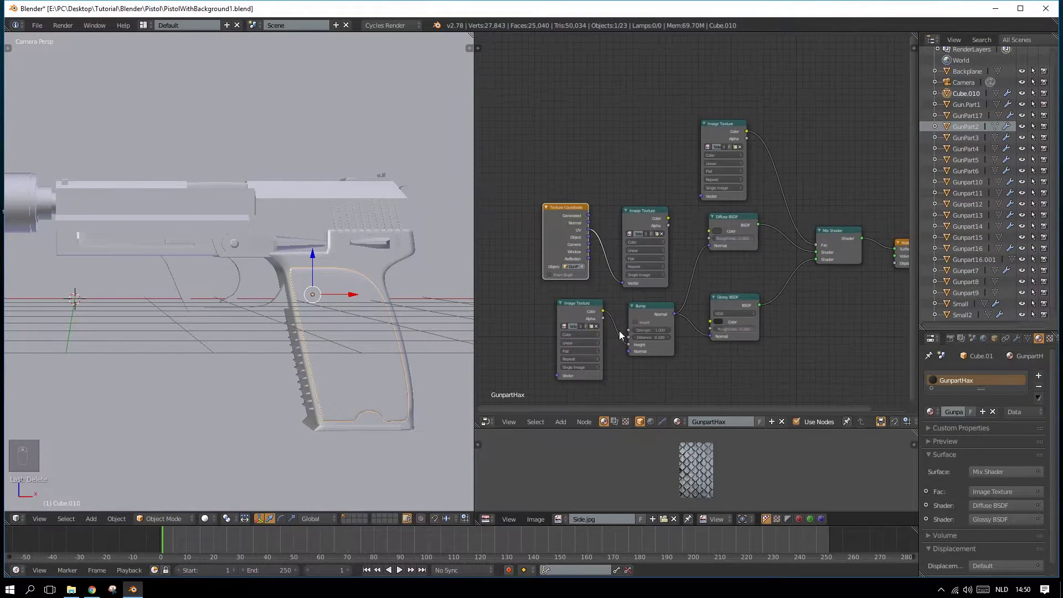
scroll(649, 330, up, 3)
middle_drag(649, 316, 625, 245)
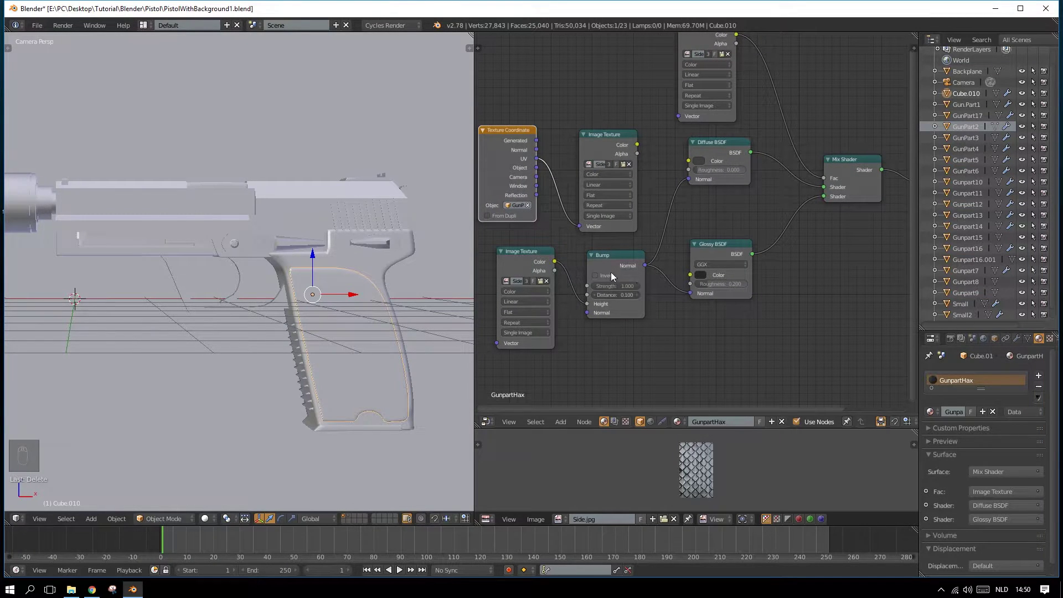
middle_drag(686, 212, 667, 286)
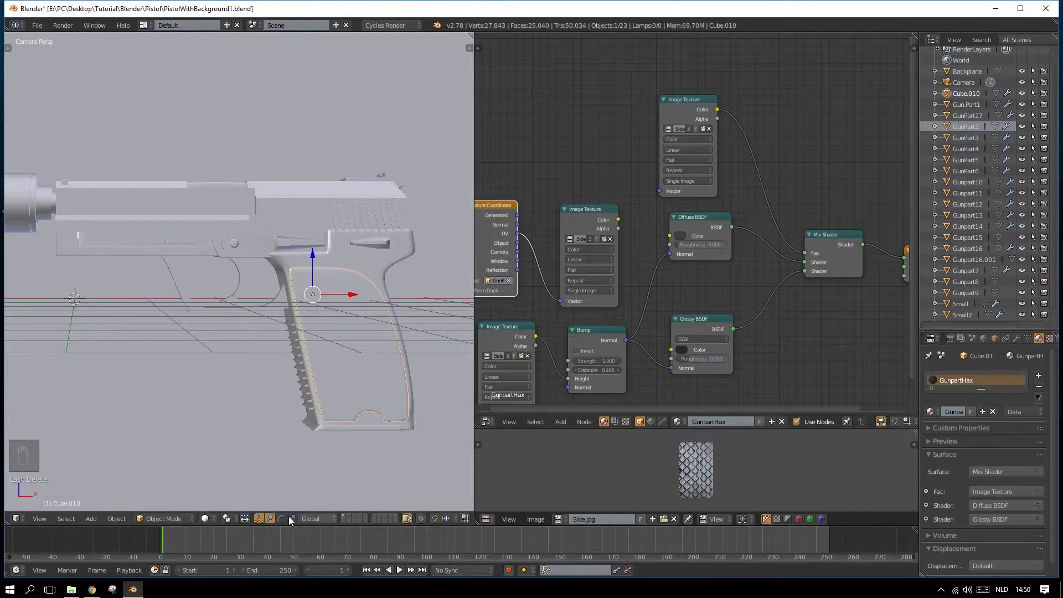
Step: Preview the textured pistol in rendered shading and return the viewport to solid shading
click(205, 518)
click(238, 441)
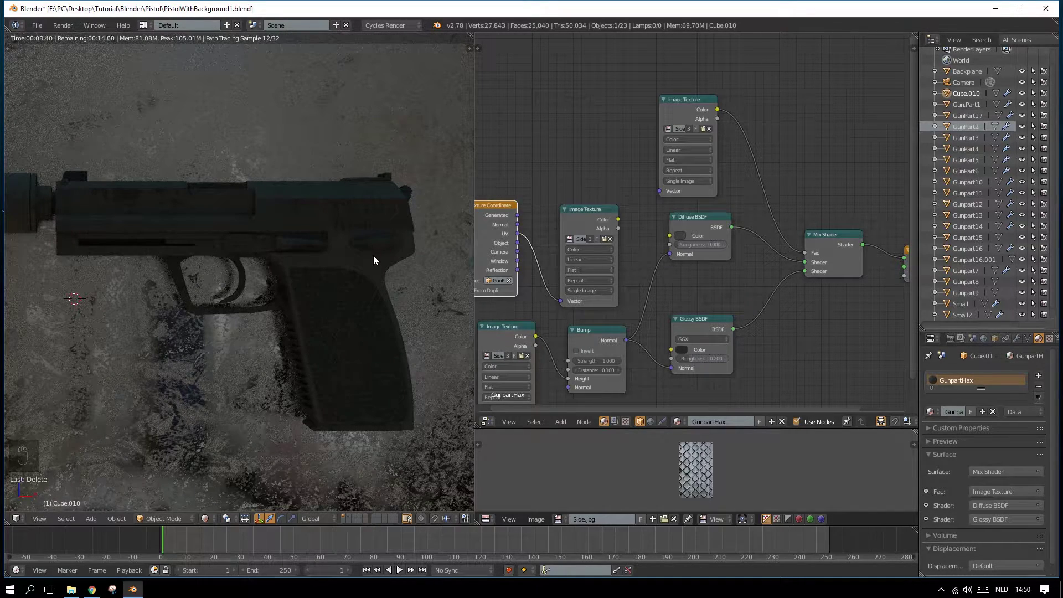
click(206, 518)
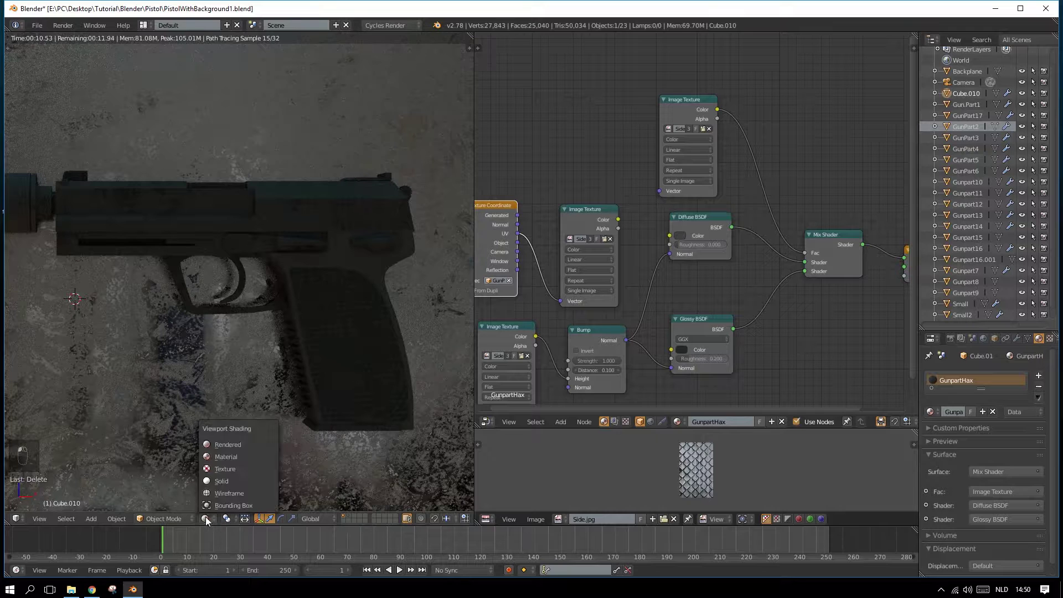
click(233, 481)
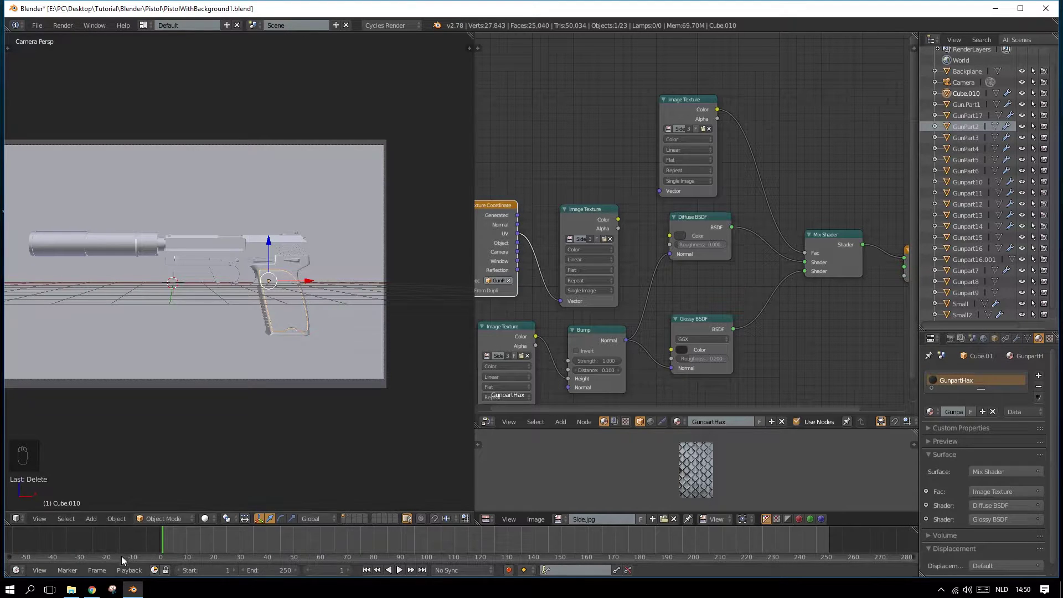
Step: Start Photoshop and open the reference image Examples.png from the Pistol folder
click(9, 590)
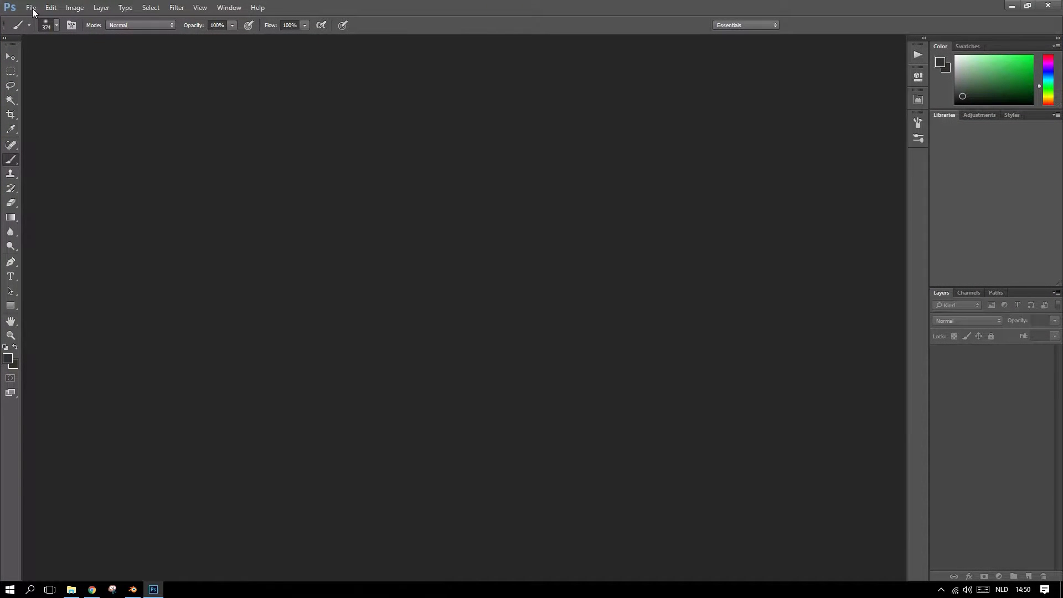
click(30, 8)
click(38, 28)
click(200, 26)
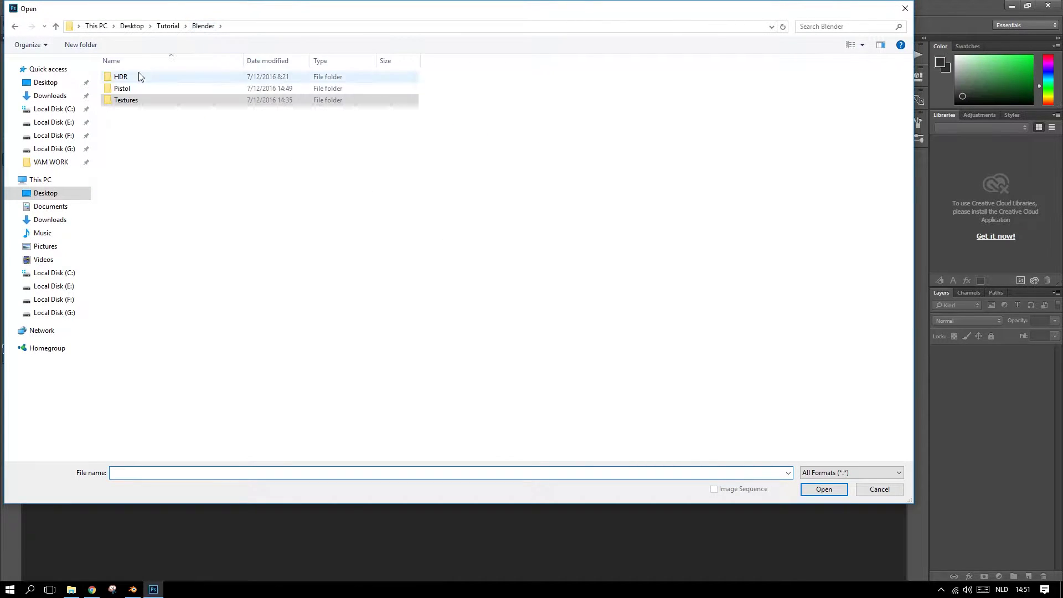
click(119, 88)
double_click(119, 89)
double_click(242, 95)
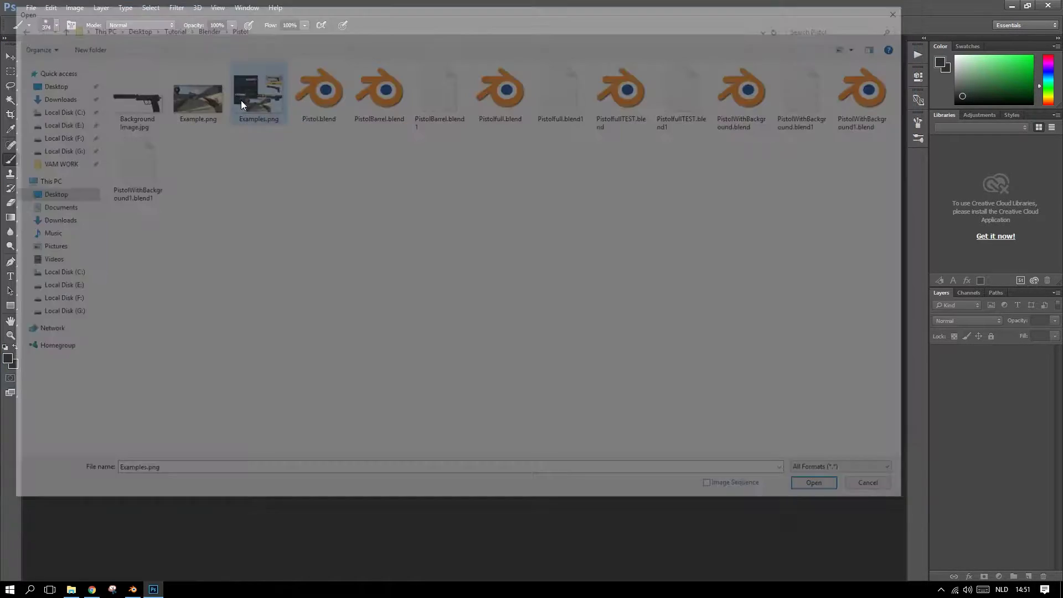
Step: Zoom in on the Examples.png reference image to examine it up close
click(10, 336)
drag(616, 219, 718, 359)
drag(788, 364, 664, 321)
Step: Switch back to Blender and add a text object on an empty layer in top view
key(alt+Tab)
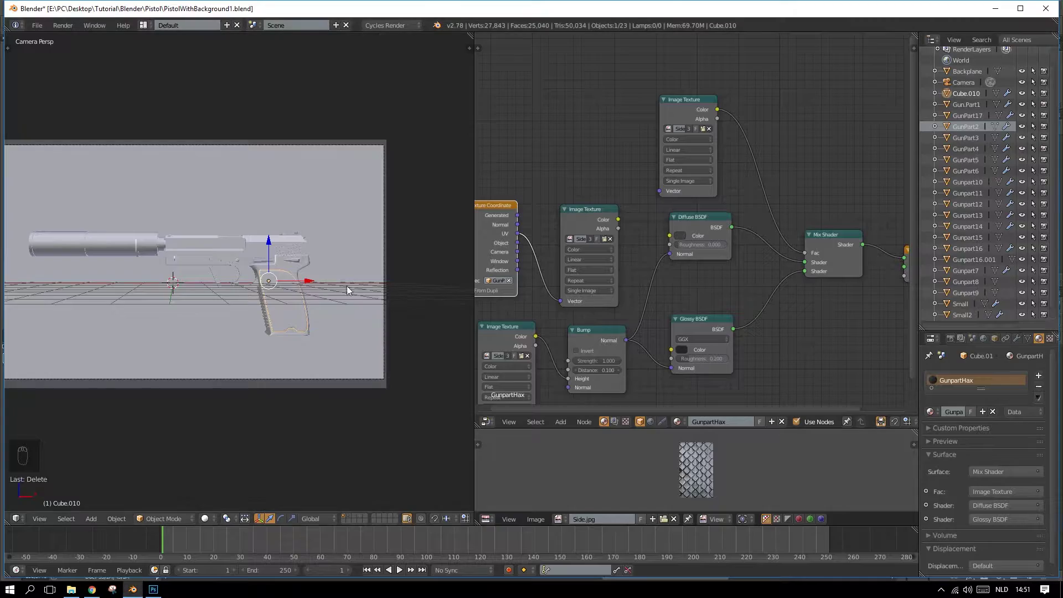
key(KP_7)
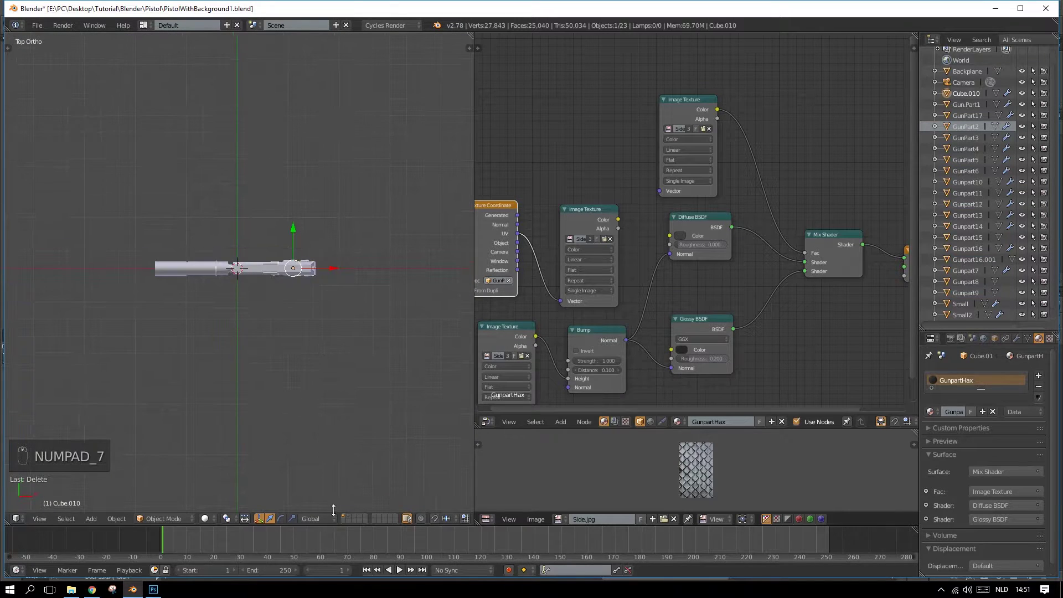
click(356, 516)
key(shift+a)
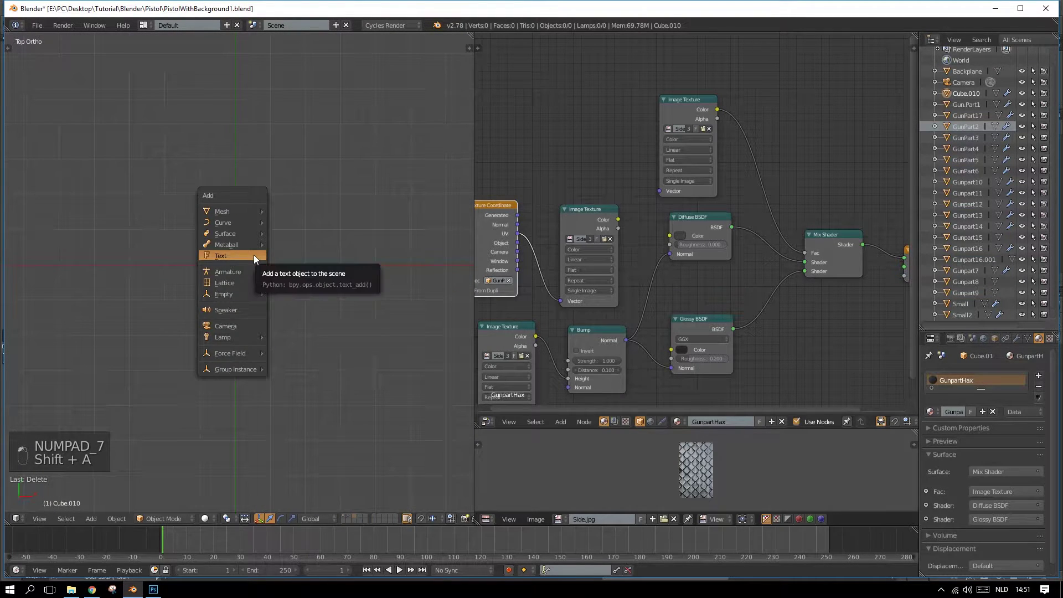
click(253, 255)
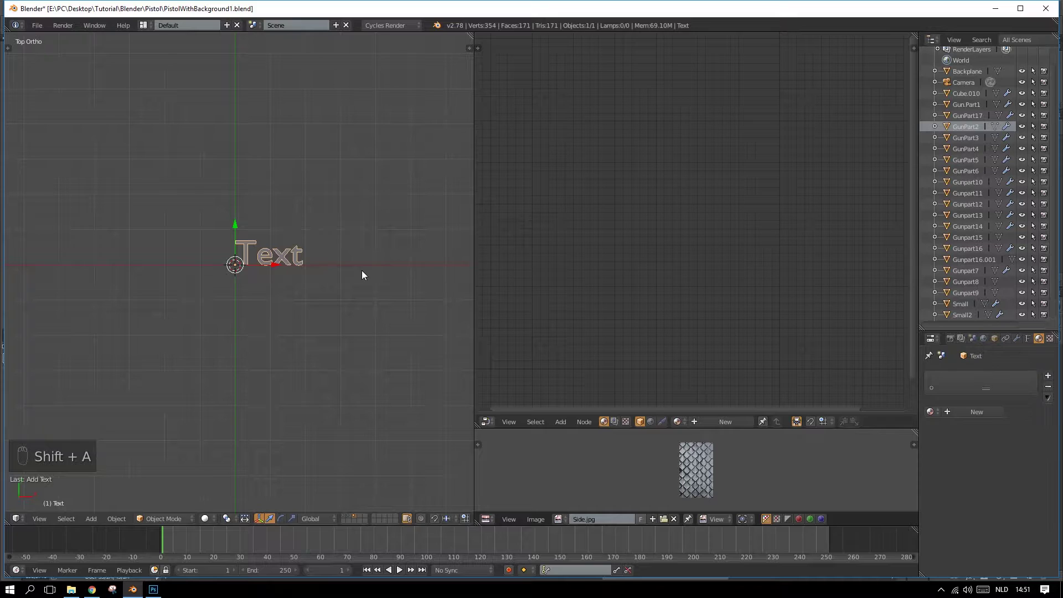
Step: Change the text object's wording to USP TACTICAL and rotate it 90 degrees about the X axis
key(Tab)
key(BackSpace)
key(BackSpace)
key(BackSpace)
key(BackSpace)
key(BackSpace)
key(BackSpace)
text(USP TACTICAL)
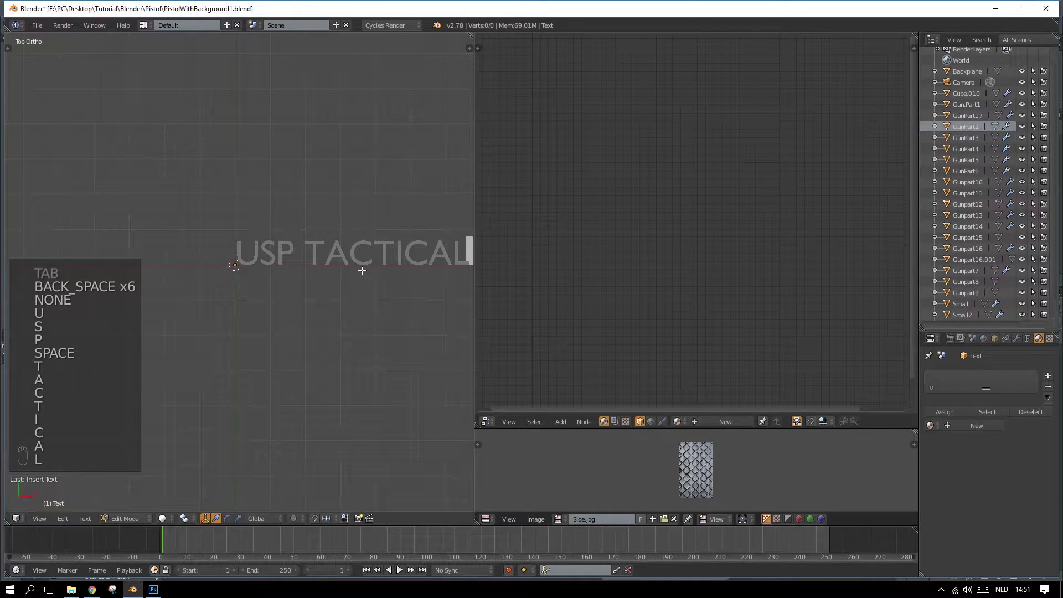
key(Tab)
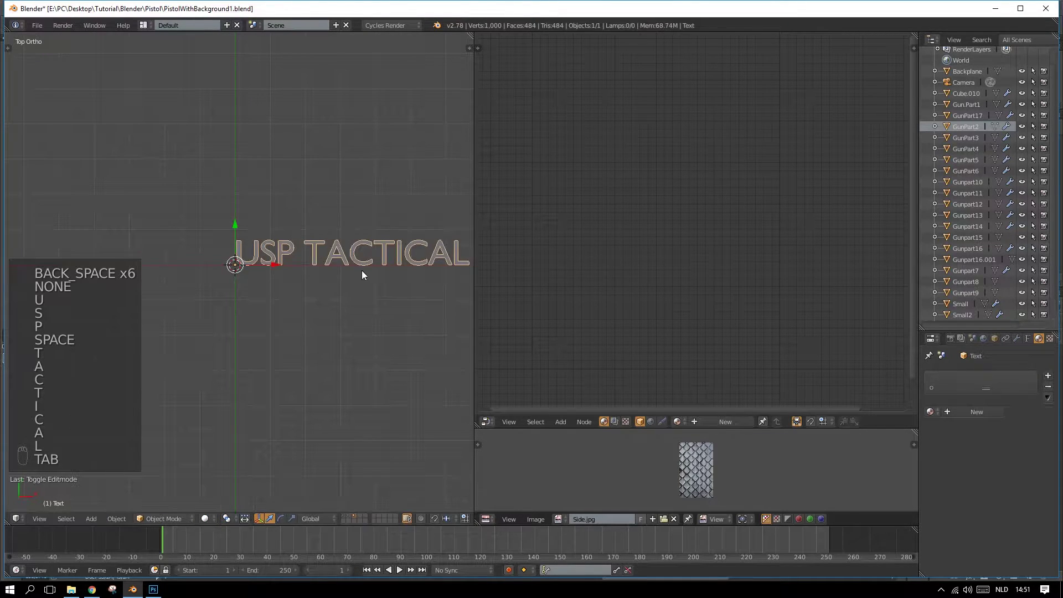
text(rx90)
click(363, 276)
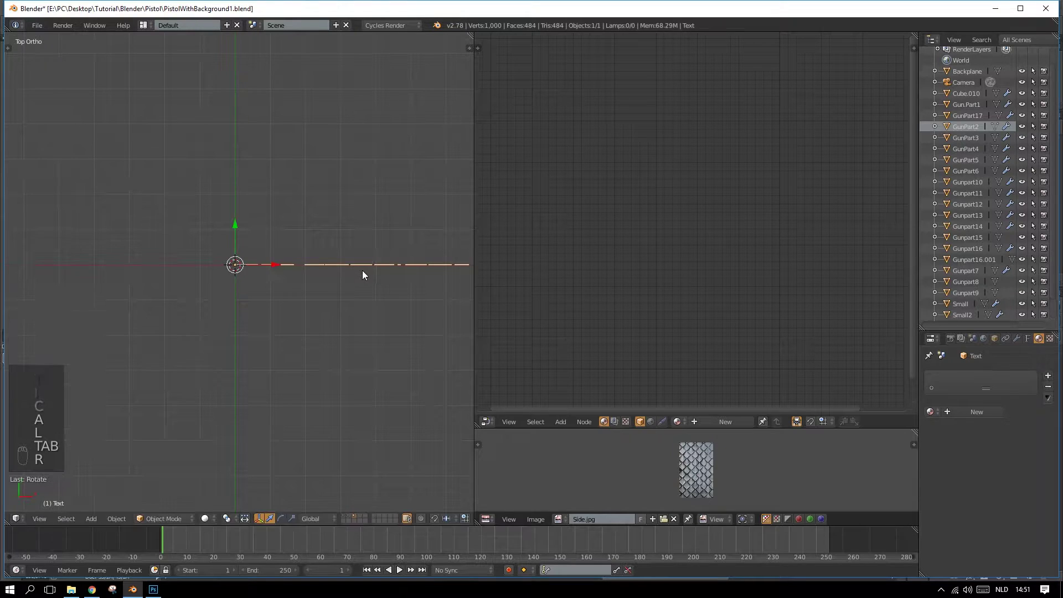
Step: Try a geometry offset of 0.1 on the USP TACTICAL text and undo it
click(1028, 338)
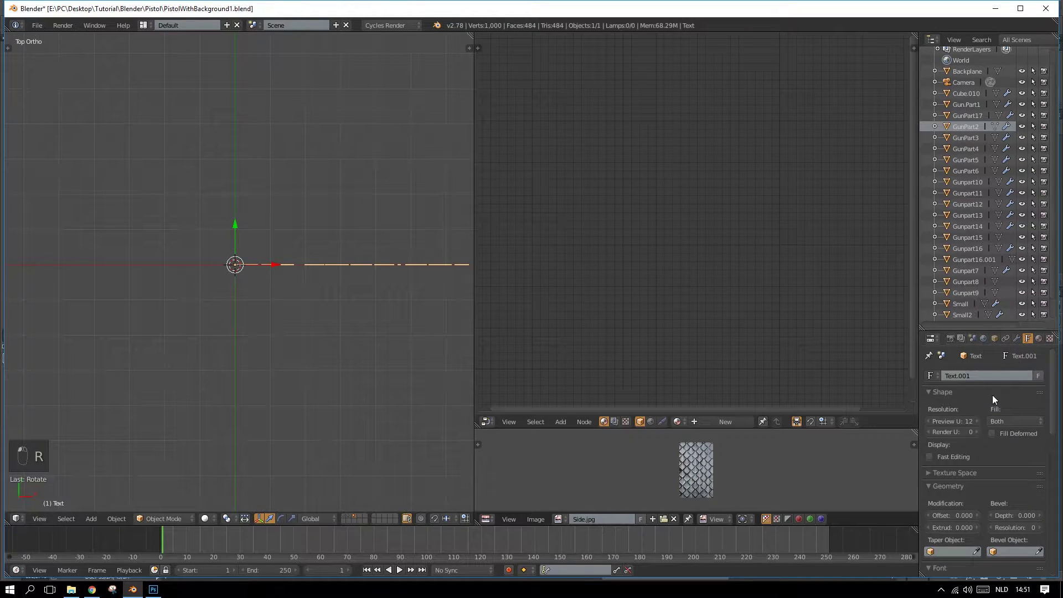
click(955, 515)
text(0.1)
key(Return)
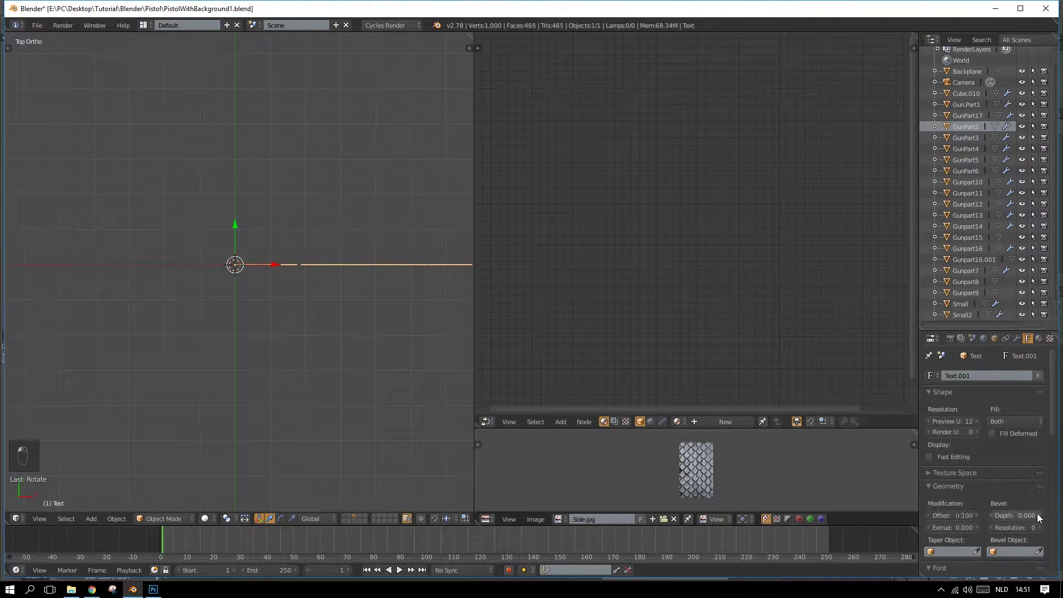
middle_drag(370, 360, 377, 310)
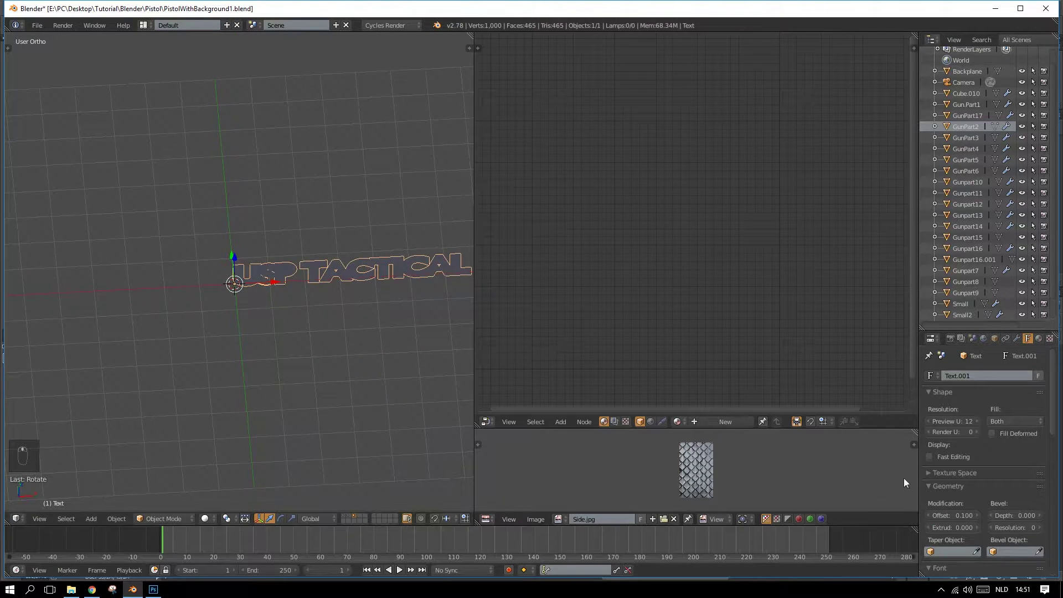
key(ctrl+z)
Step: Set the USP TACTICAL text's geometry extrusion to 0.1 and view it at an angle
click(953, 528)
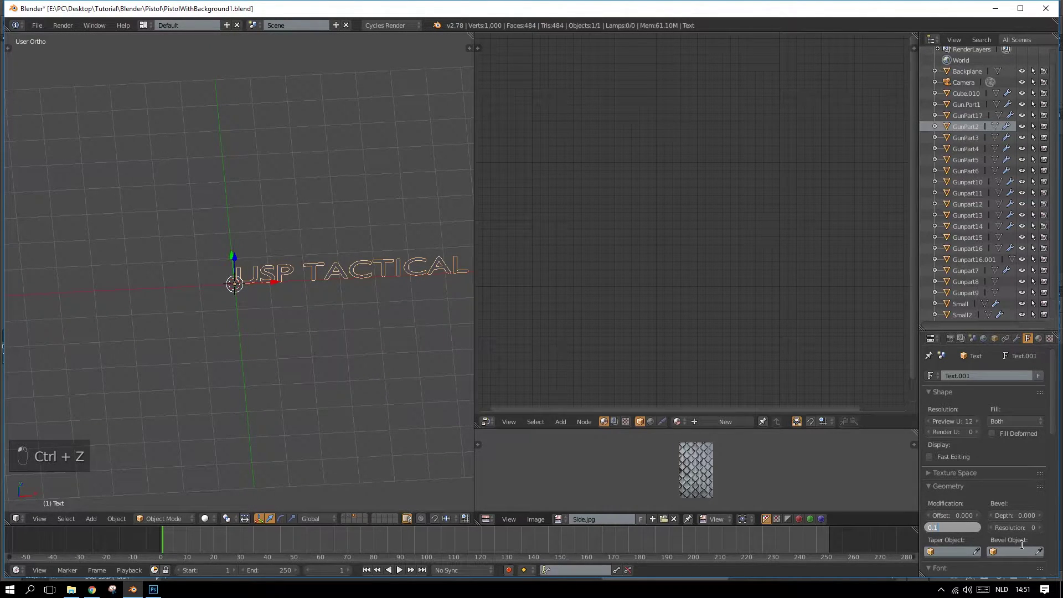
text(0.1)
key(Return)
middle_drag(335, 368, 318, 297)
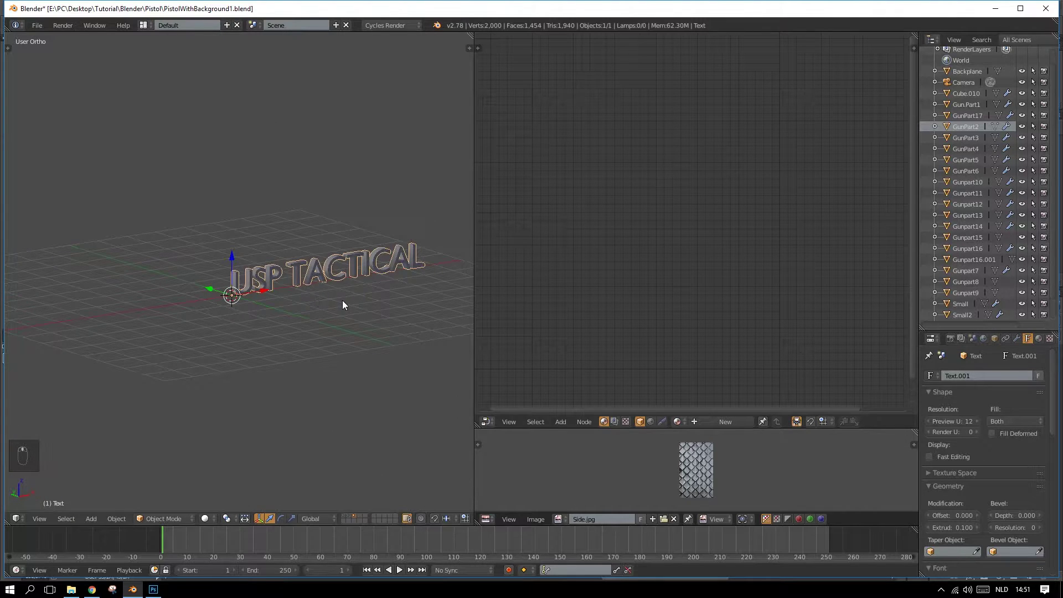
Step: Move the USP TACTICAL text to the pistol's layer and show that layer in front view
key(m)
click(431, 317)
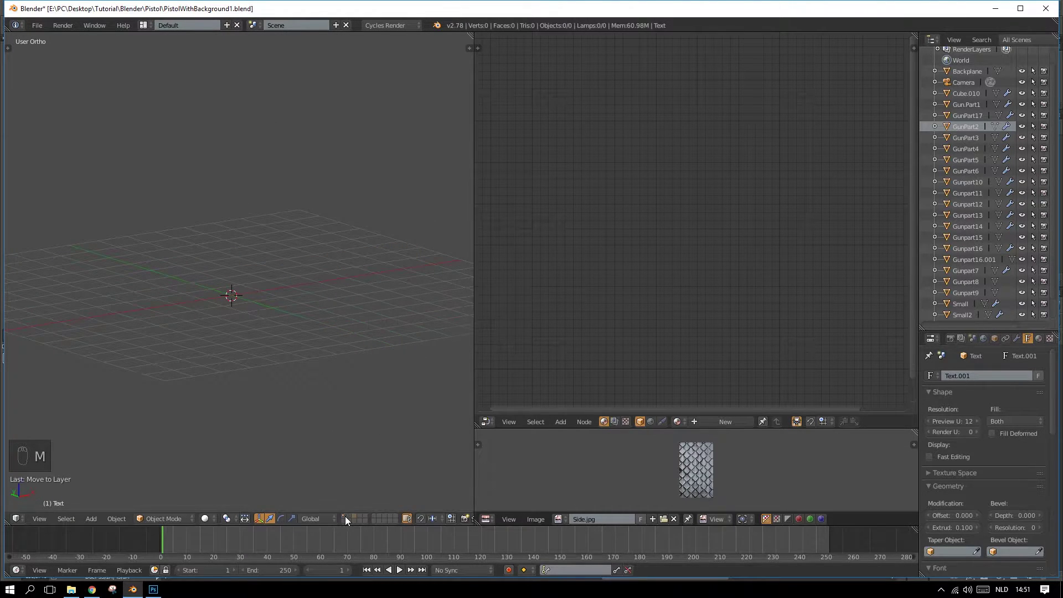
click(344, 515)
key(KP_1)
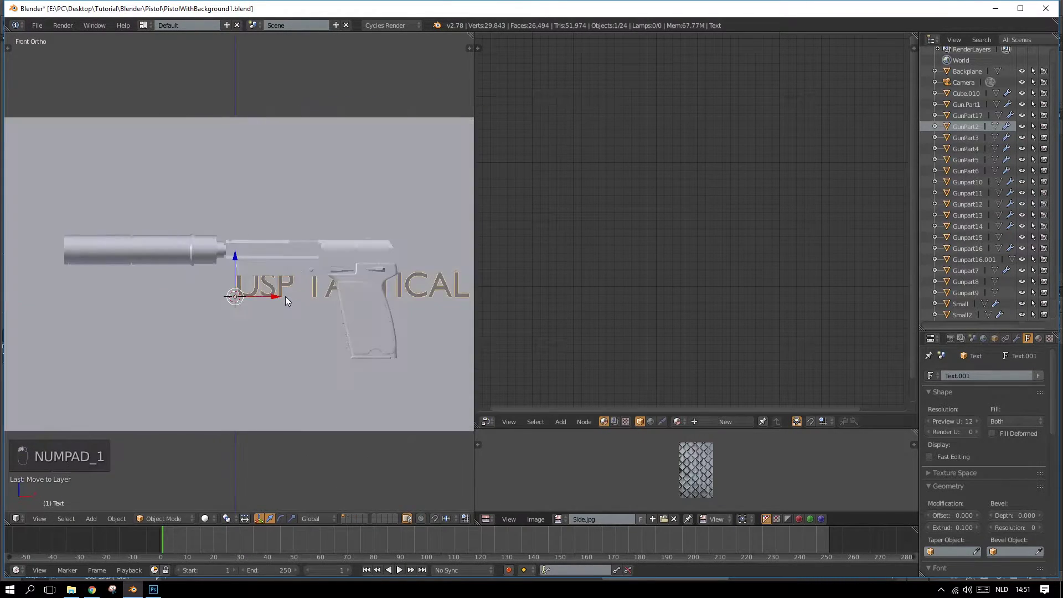
Step: Scale the USP TACTICAL text down until the lettering is small enough to fit on the pistol's slide
key(s)
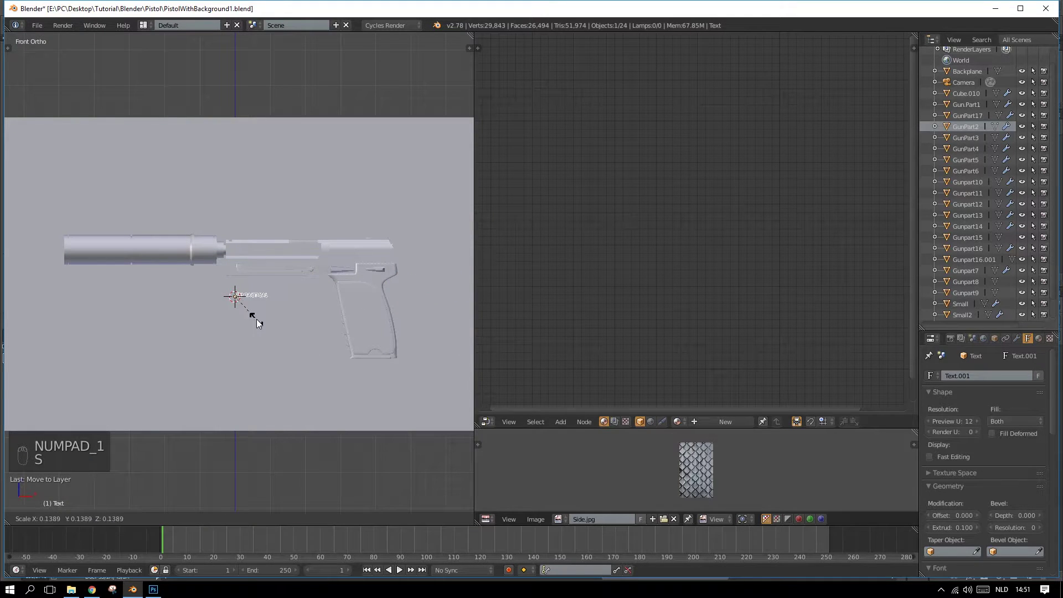
click(255, 316)
scroll(270, 354, up, 4)
key(s)
click(343, 386)
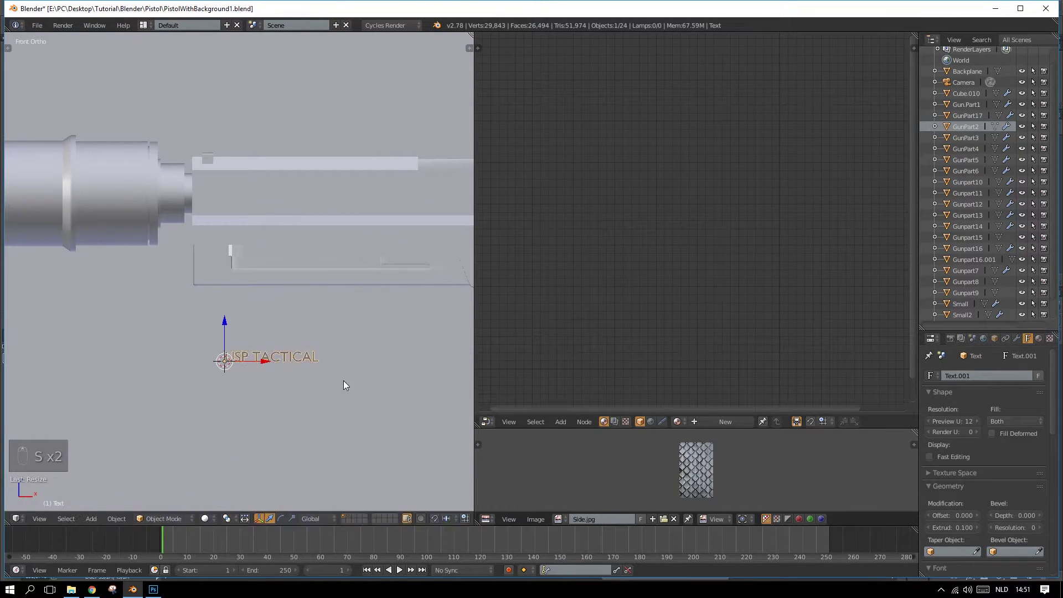
Step: Position the text on the side face of the slide near the muzzle, adjusting its height and depth against the surface
drag(227, 342, 239, 171)
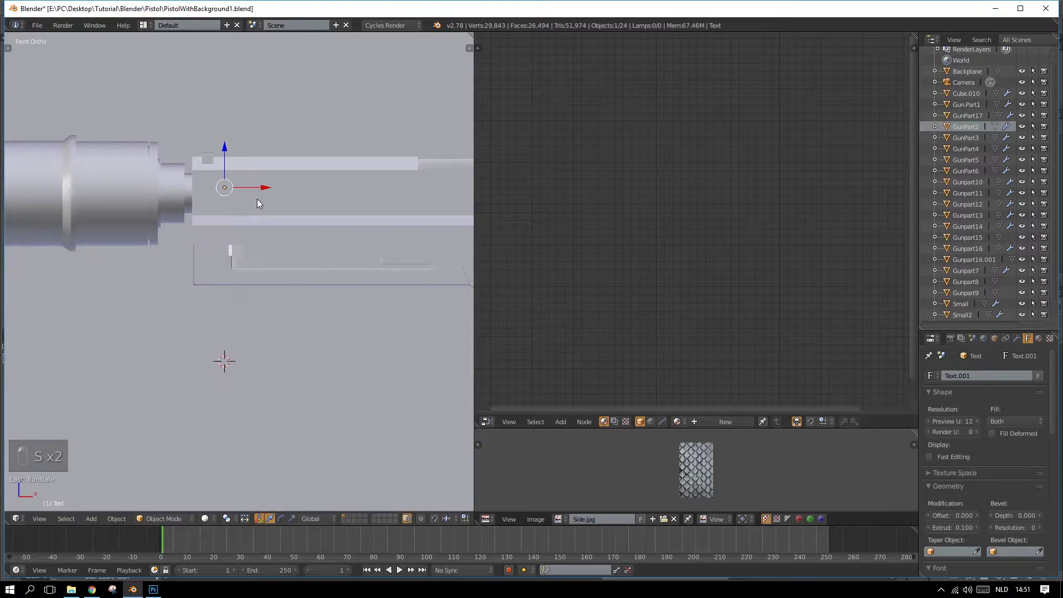
key(KP_7)
drag(224, 207, 222, 252)
middle_drag(227, 357, 263, 269)
drag(215, 201, 197, 277)
key(y)
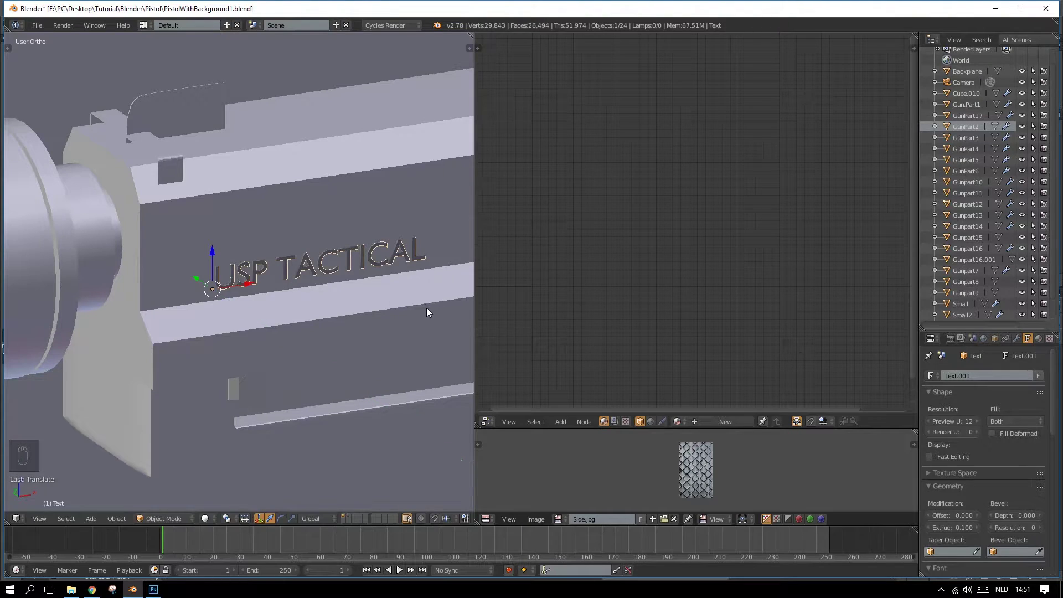
scroll(368, 329, down, 5)
key(KP_1)
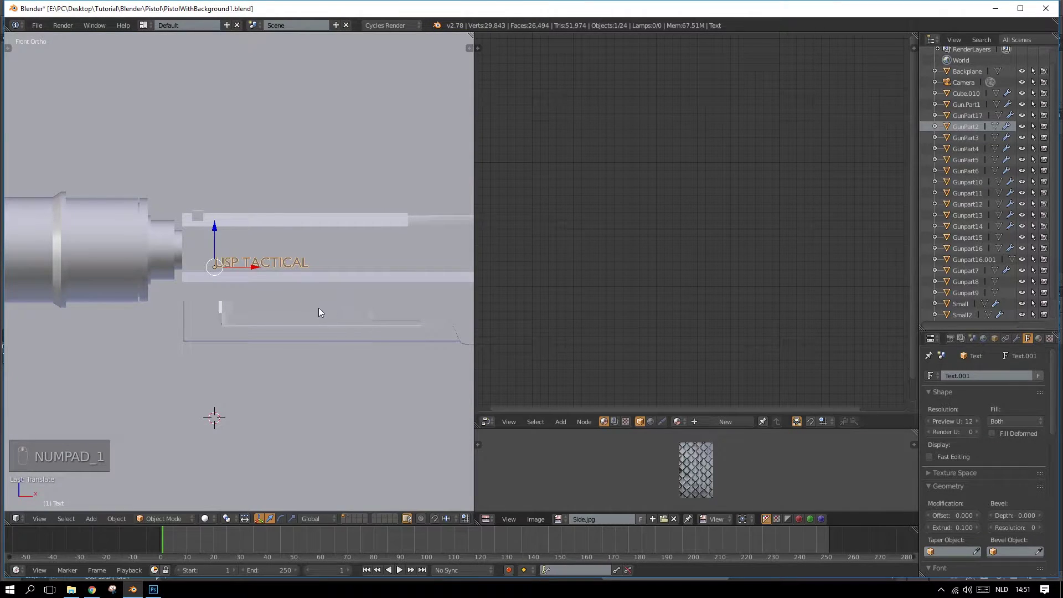
Step: Create a new material named usp for the USP TACTICAL text
click(1038, 338)
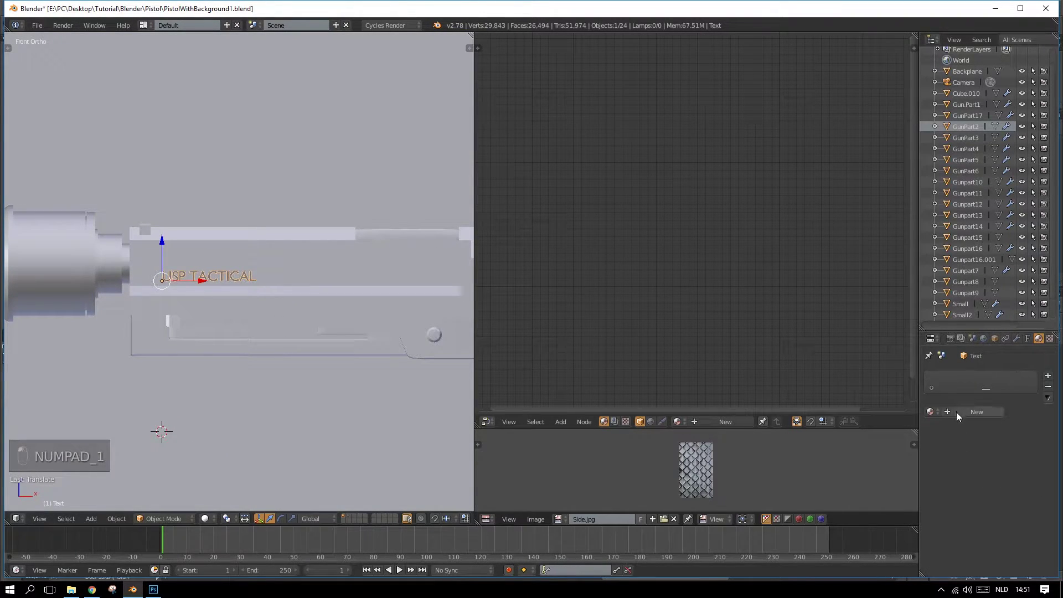
click(956, 412)
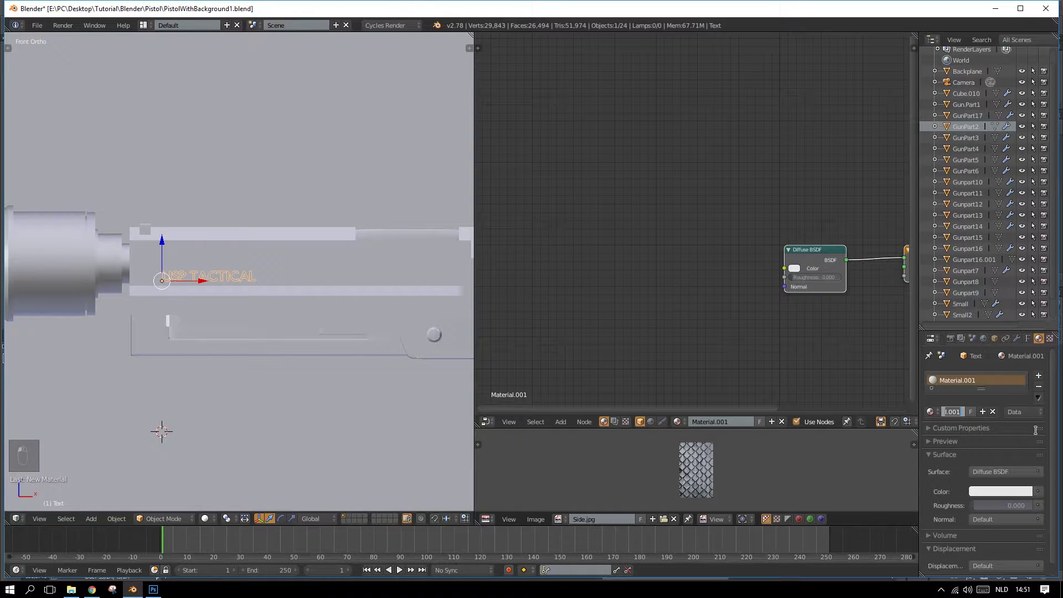
text(usp)
key(Return)
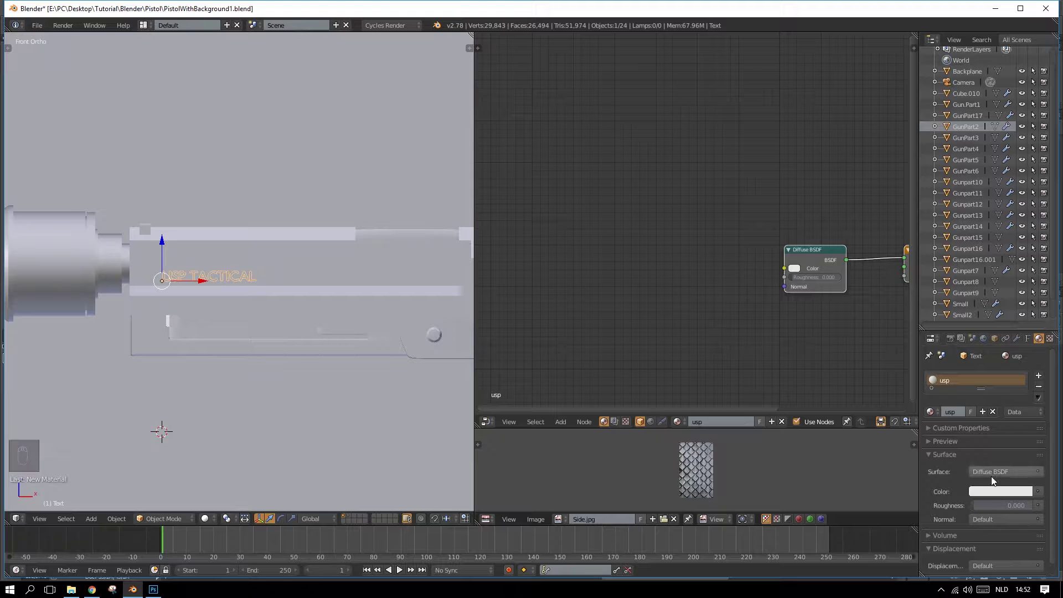
Step: Insert a Mix Shader node between the Diffuse BSDF and the Material Output of the usp material
key(Home)
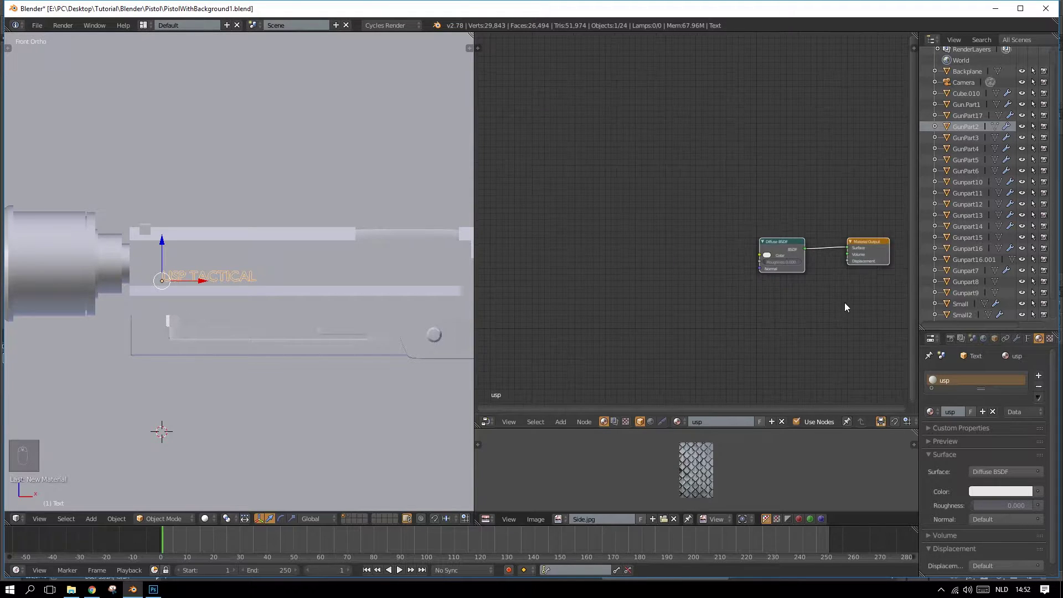
drag(666, 256, 613, 228)
key(shift+a)
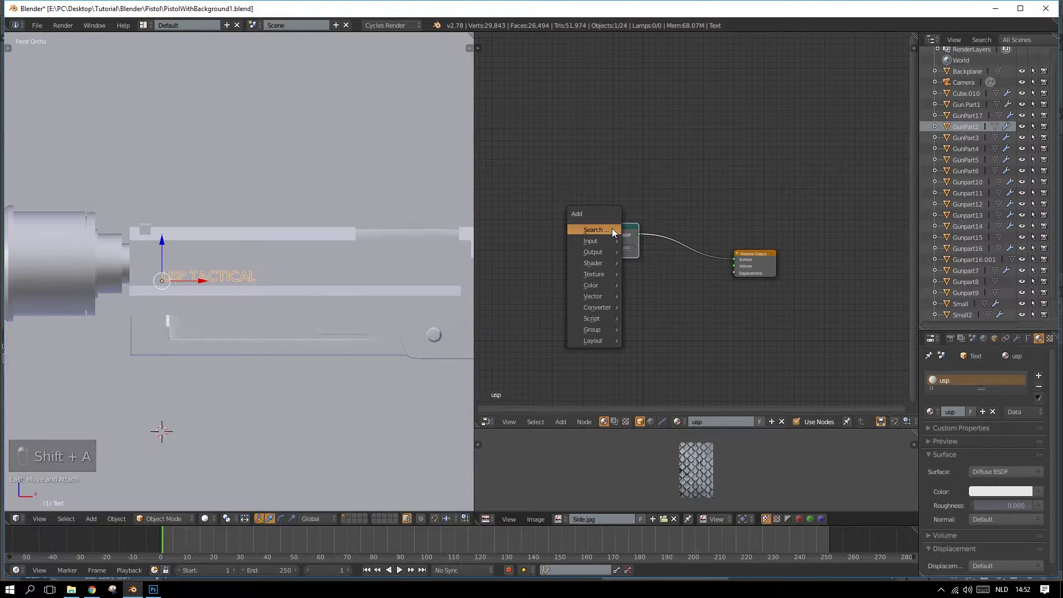
click(612, 228)
text(MIX)
key(Return)
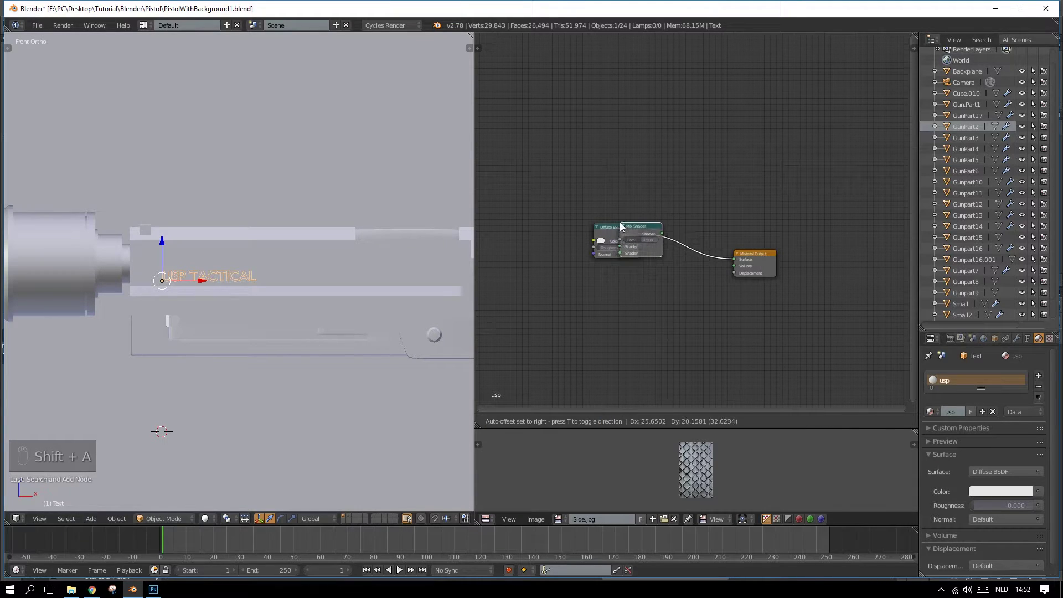
click(673, 239)
Step: Add a Glossy BSDF below the Diffuse BSDF and link it to the Mix Shader's second shader input
key(shift+a)
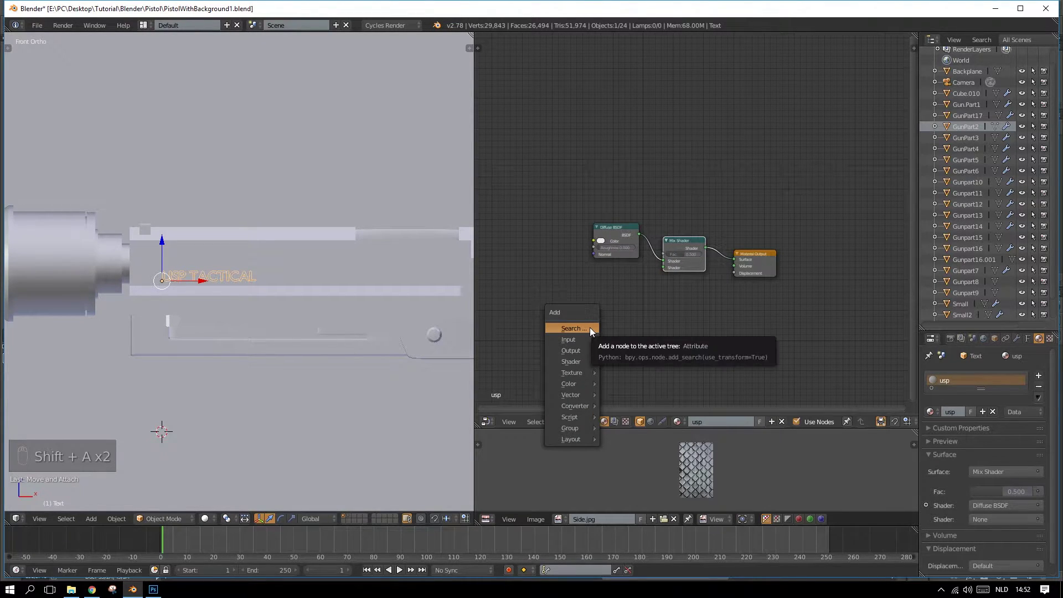
click(590, 328)
text(GLO)
key(Return)
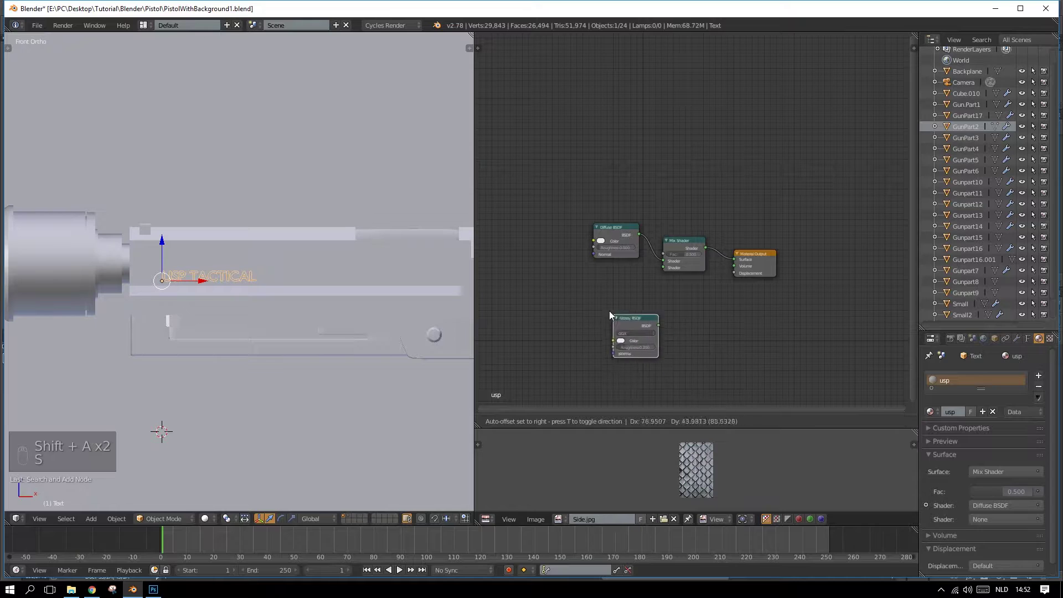
click(592, 263)
scroll(647, 340, up, 6)
drag(607, 308, 647, 297)
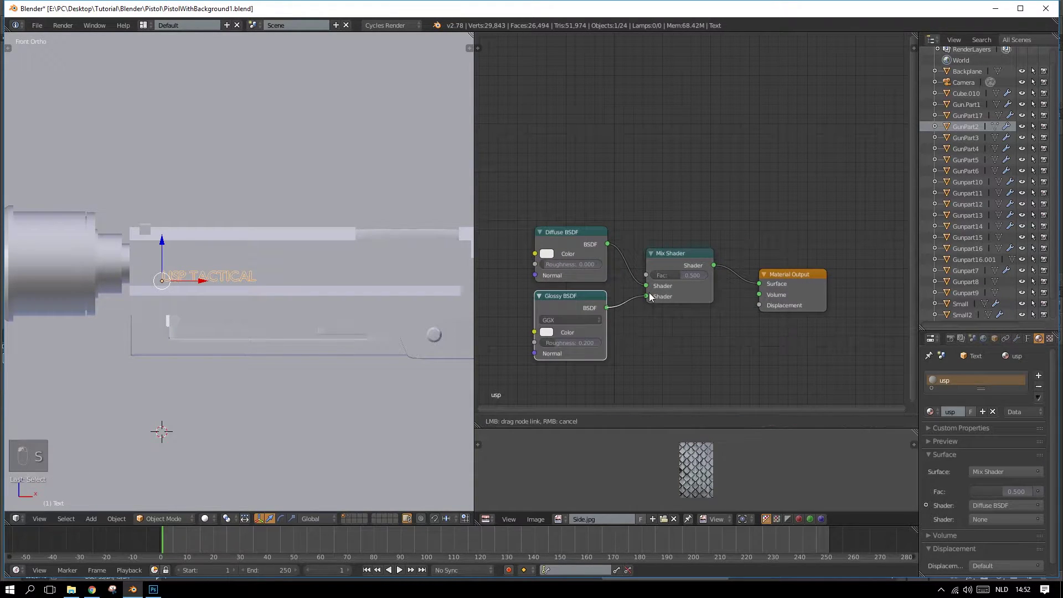
Step: Darken the Diffuse and Glossy colours to grey and set the Mix Shader factor to 0.1
click(547, 254)
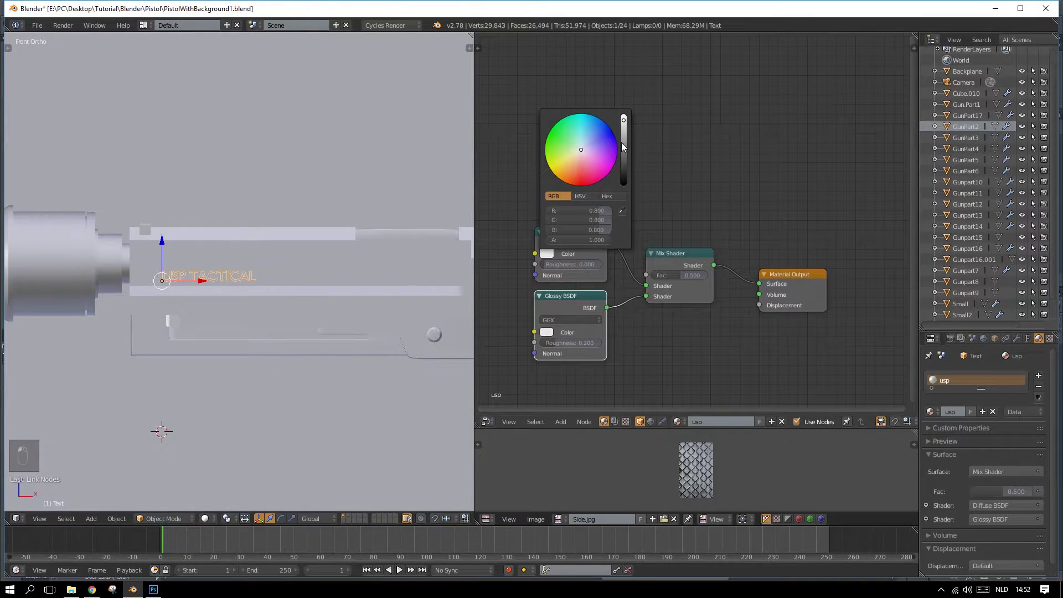
click(623, 144)
click(548, 333)
click(623, 220)
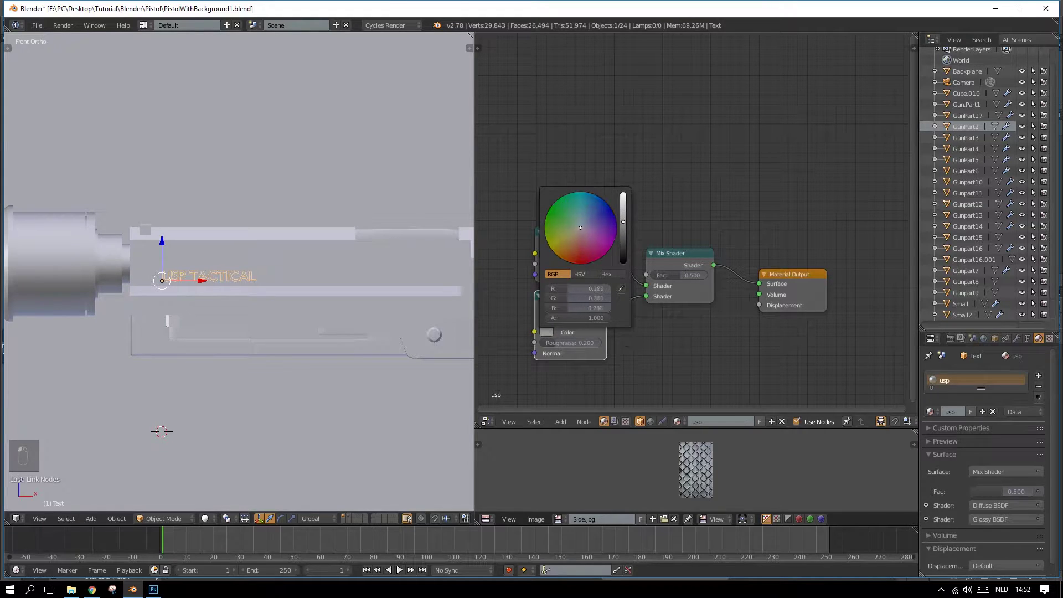
click(667, 279)
text(0.1)
key(Return)
Step: Preview the lettering on the pistol in rendered viewport shading
click(205, 518)
click(234, 444)
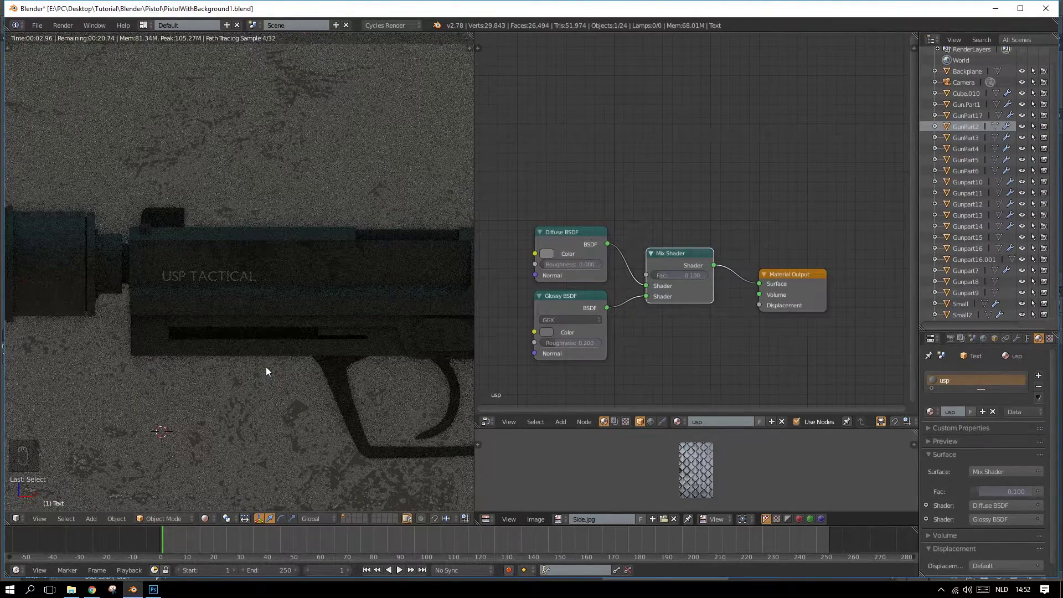
scroll(265, 366, down, 4)
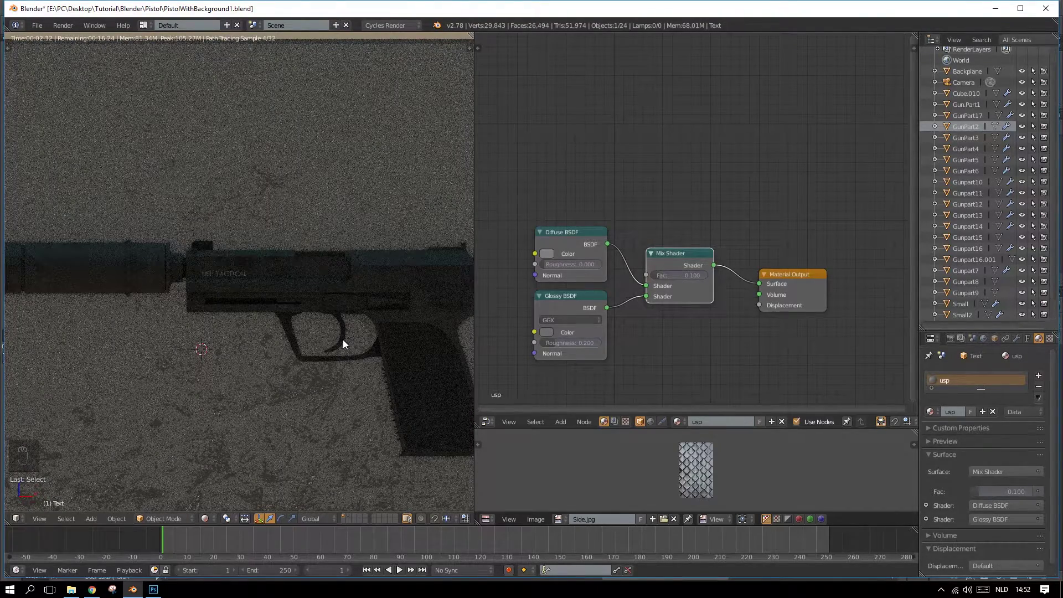
Step: Switch to Photoshop and examine the black USP TACTICAL pistol in Examples.png for remaining details
click(153, 589)
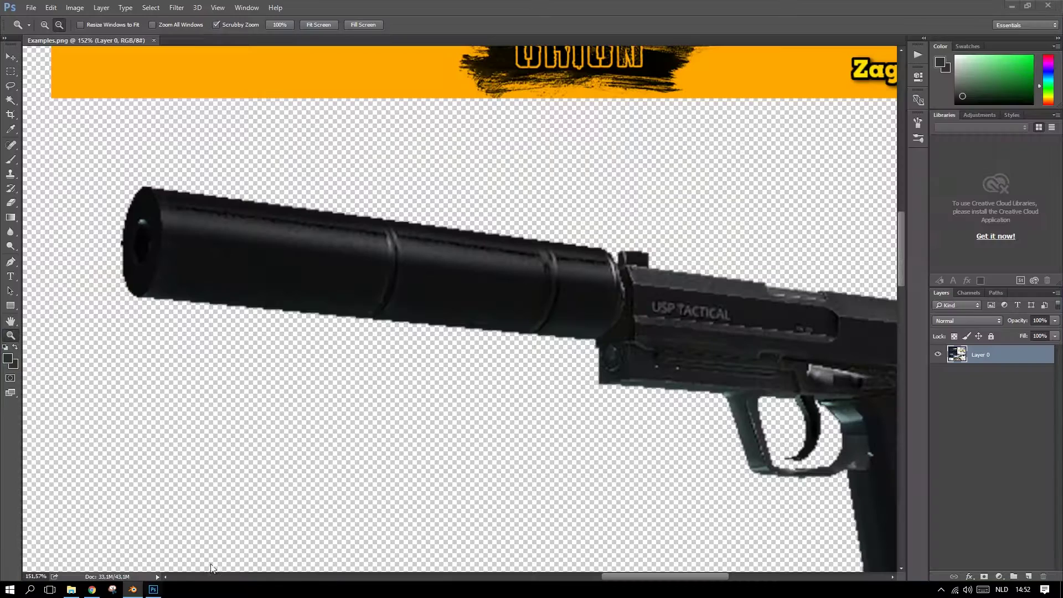
scroll(534, 294, down, 2)
key(ctrl+minus)
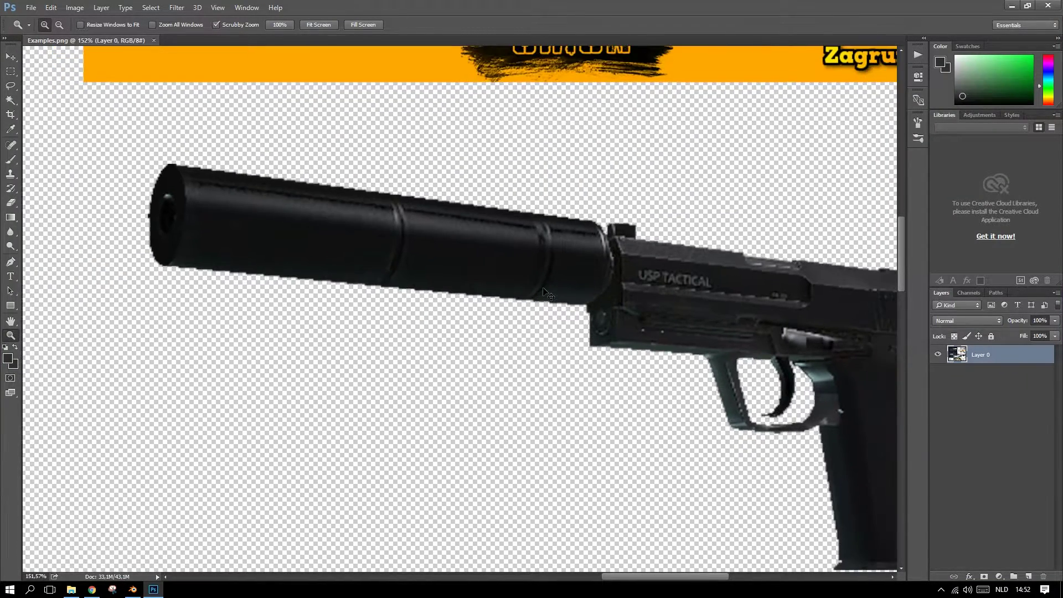
key(ctrl+minus)
key(ctrl+minus)
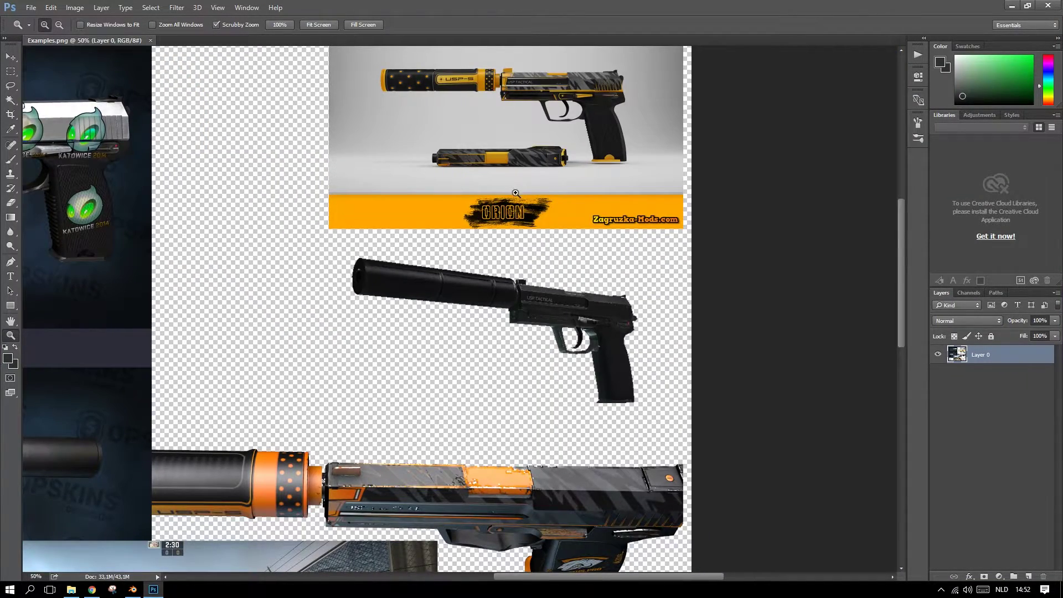
key(ctrl+plus)
key(ctrl+plus)
drag(277, 166, 635, 366)
drag(792, 413, 319, 230)
drag(700, 359, 558, 283)
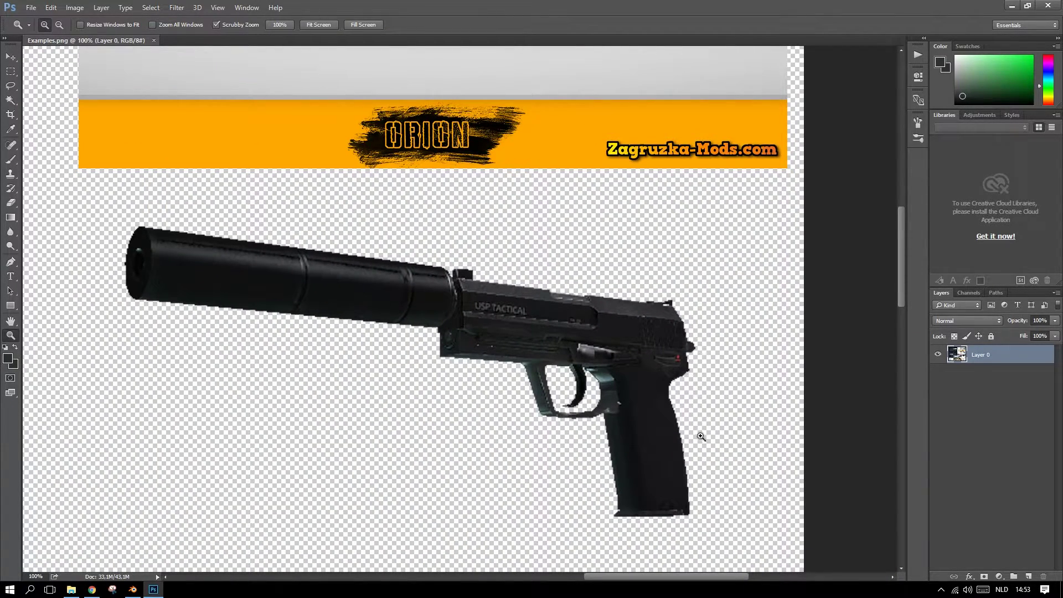
Step: Switch back to Blender, set the viewport to solid shading and inspect the rear of the pistol's frame
key(alt+Tab)
scroll(334, 326, up, 1)
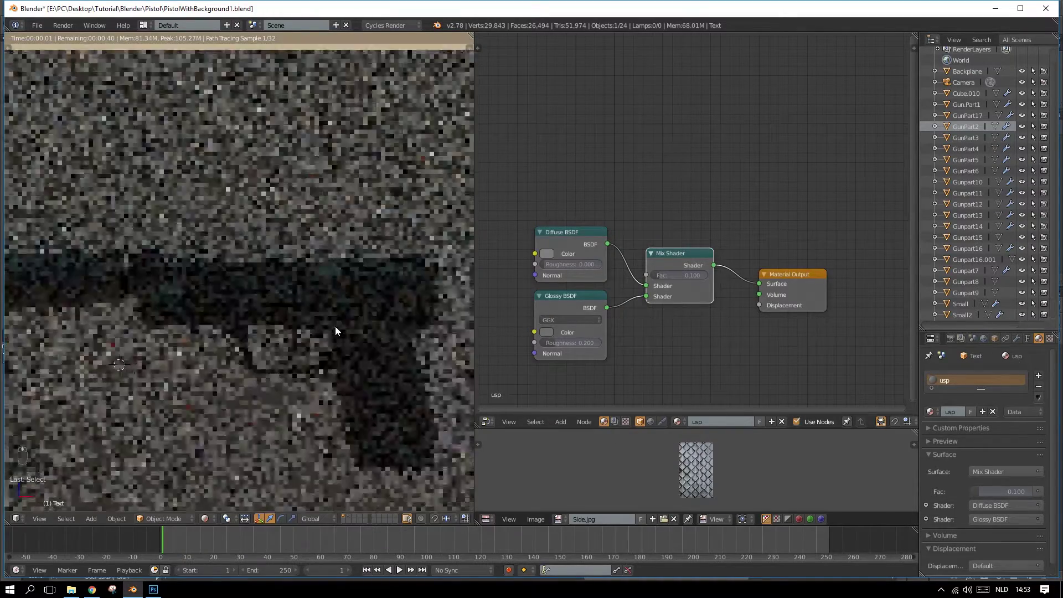
scroll(400, 351, up, 4)
scroll(357, 394, down, 3)
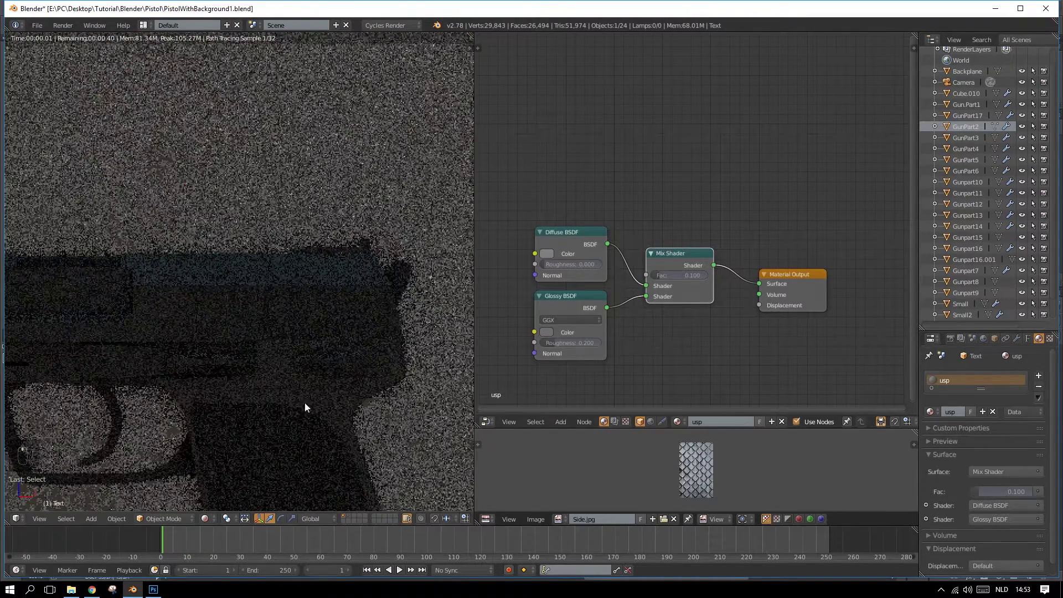
click(205, 518)
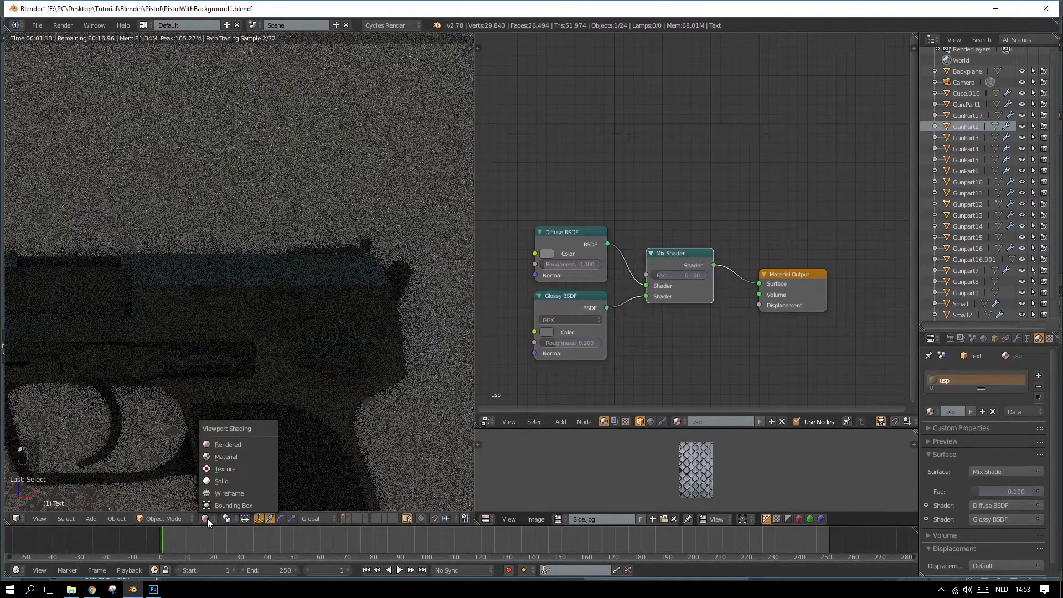
click(234, 481)
scroll(377, 405, up, 3)
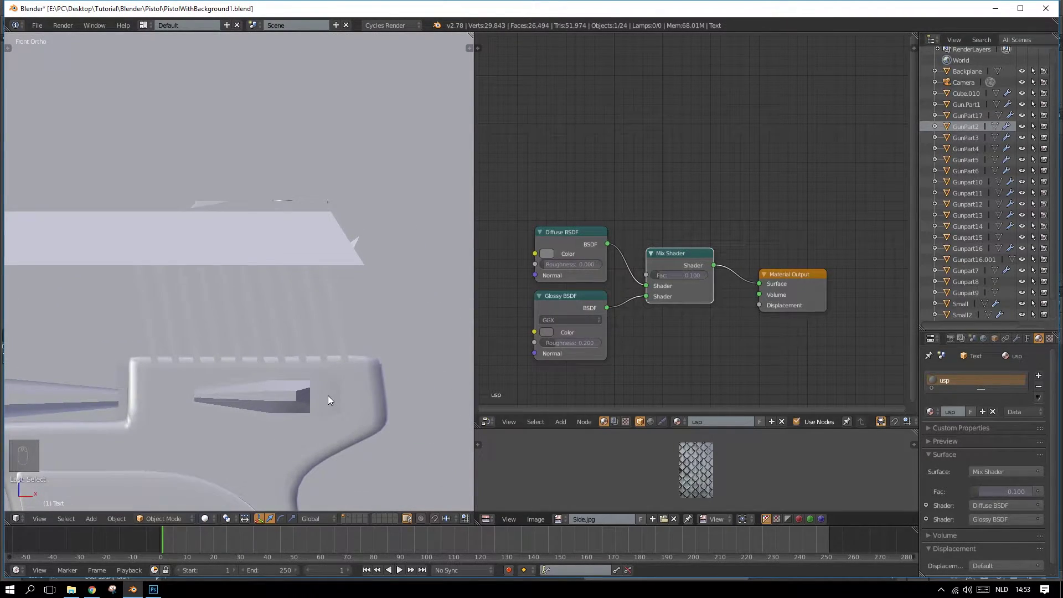
Step: Add a UV sphere in front view with 24 segments and shade it smooth
key(KP_1)
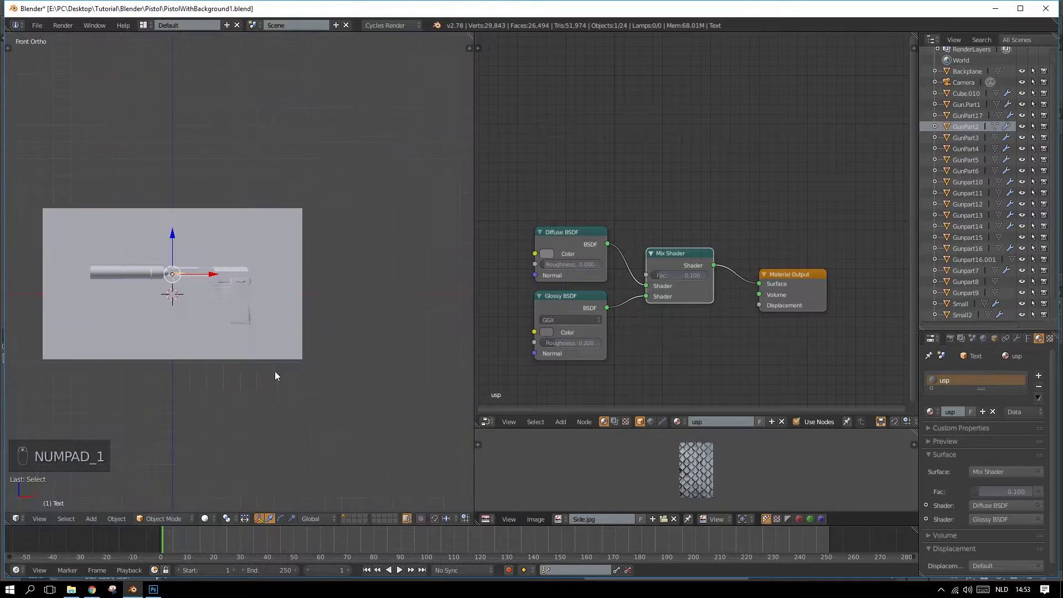
key(shift+a)
mouse_move(201, 335)
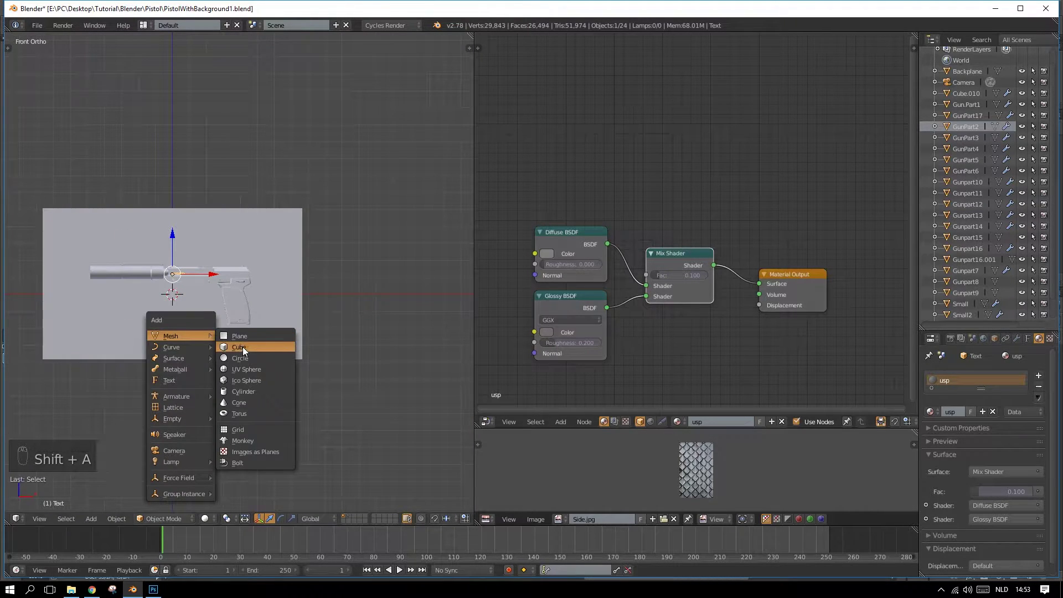
click(245, 369)
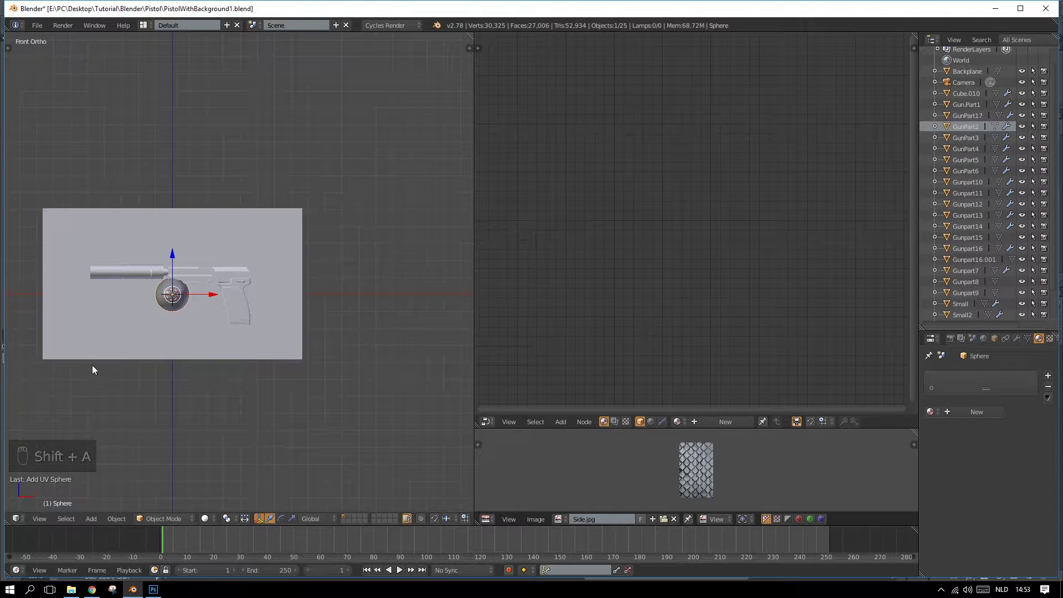
key(t)
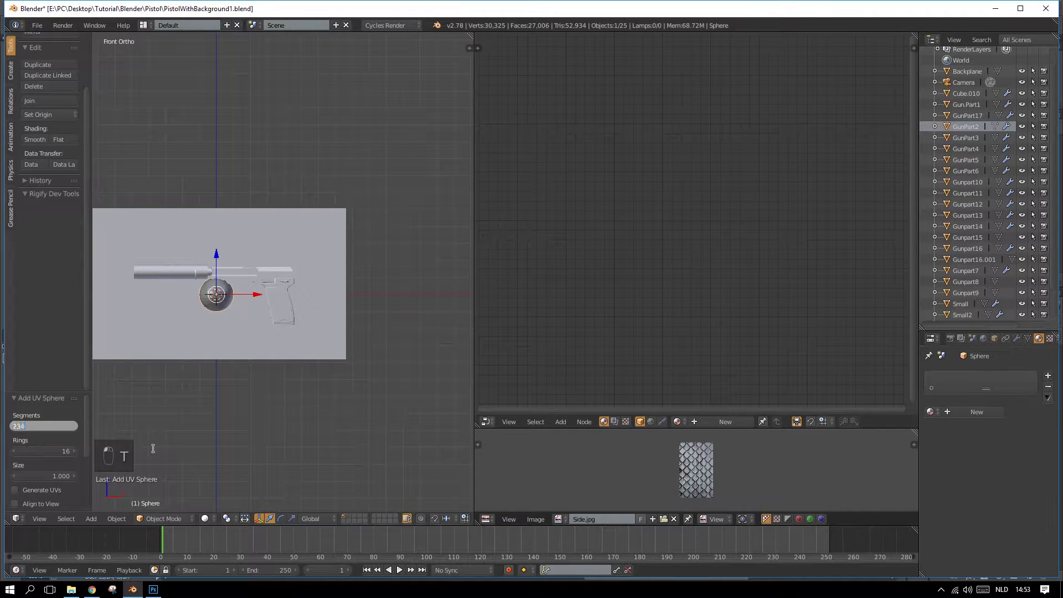
key(BackSpace)
key(BackSpace)
text(4)
key(Return)
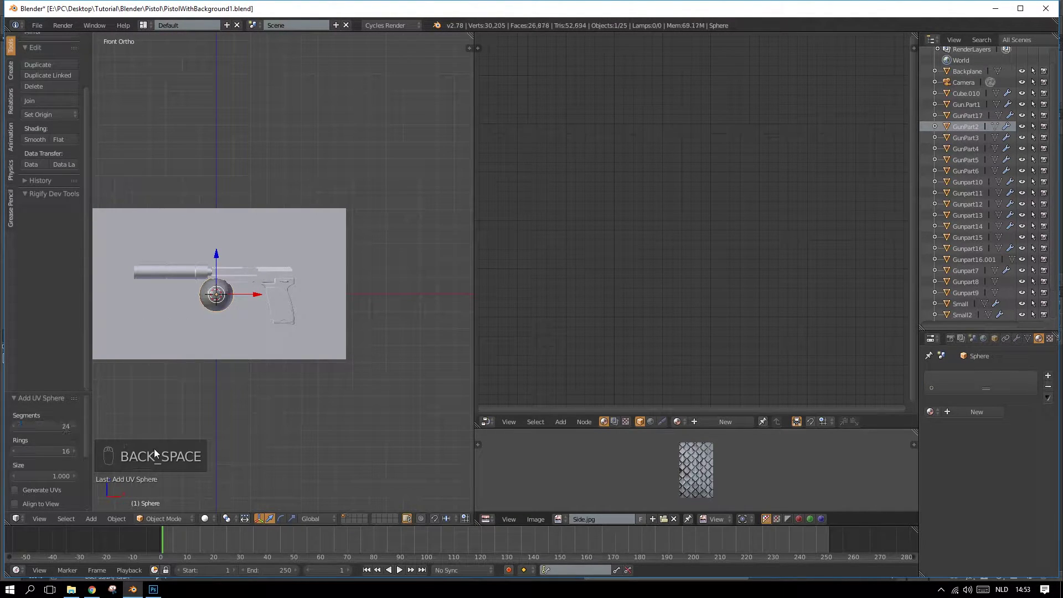
click(36, 140)
Step: Scale the sphere to 0.188 of its size and move it to the rear of the pistol in front view
key(s)
click(244, 308)
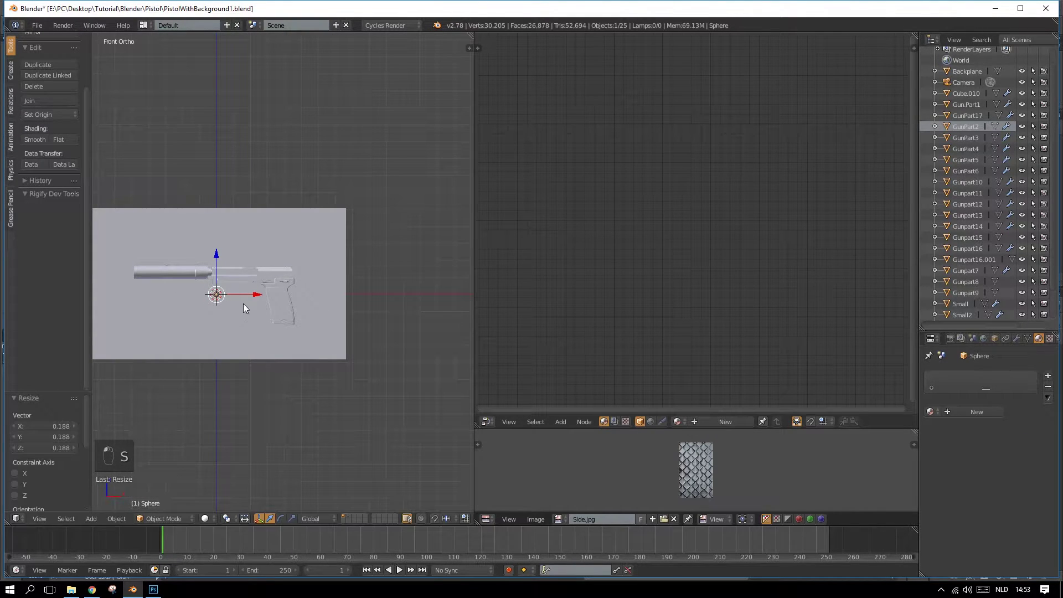
key(g)
click(332, 307)
scroll(338, 314, up, 6)
scroll(339, 318, up, 5)
Step: Shrink the sphere by 0.5 and again by 0.529, placing it just behind the lever on the pistol's rear frame
key(s)
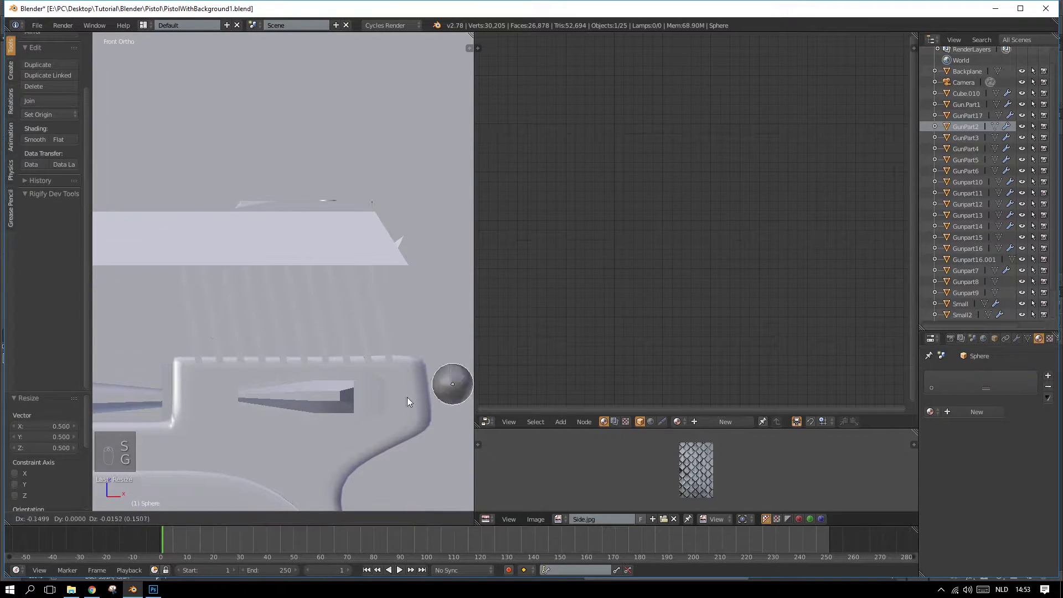
click(417, 397)
key(g)
click(371, 414)
key(s)
click(430, 385)
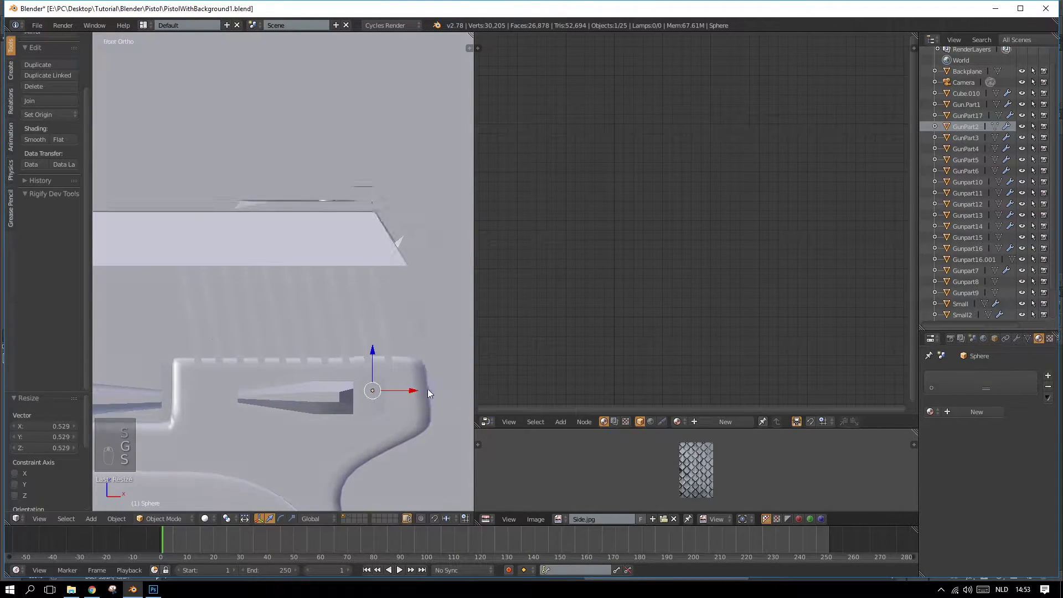
Step: Move the sphere about -0.416 along the Y axis to the outer surface of the frame
middle_drag(431, 385, 372, 395)
key(g)
key(y)
click(352, 407)
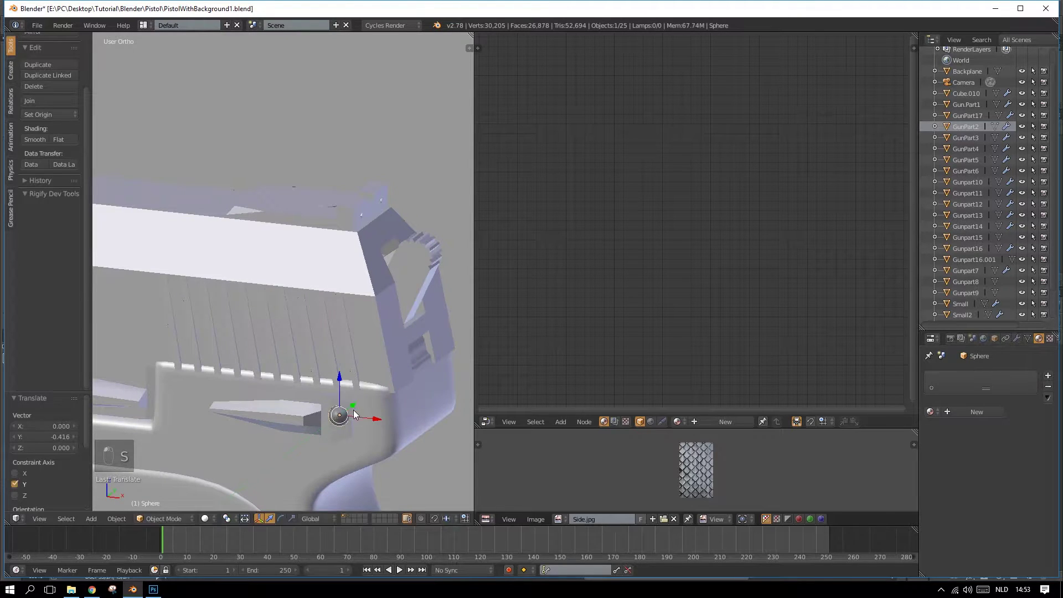
Step: Scale the sphere by 0.377 and nudge it about 0.003 along Y and -0.024 along Z on the frame
key(KP_1)
key(s)
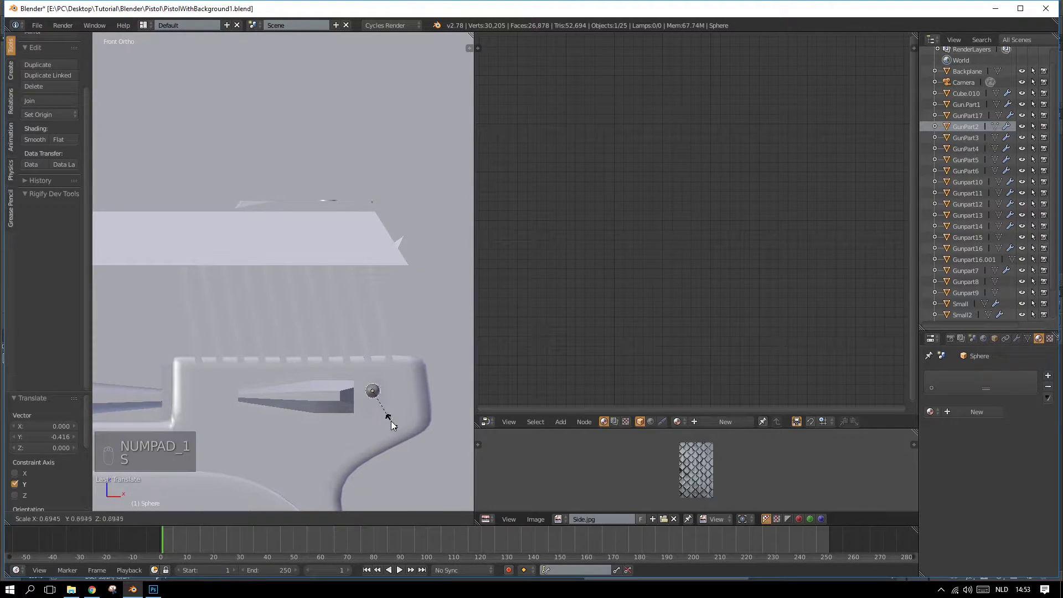
click(377, 410)
scroll(412, 431, up, 4)
shift+middle_drag(414, 432, 241, 237)
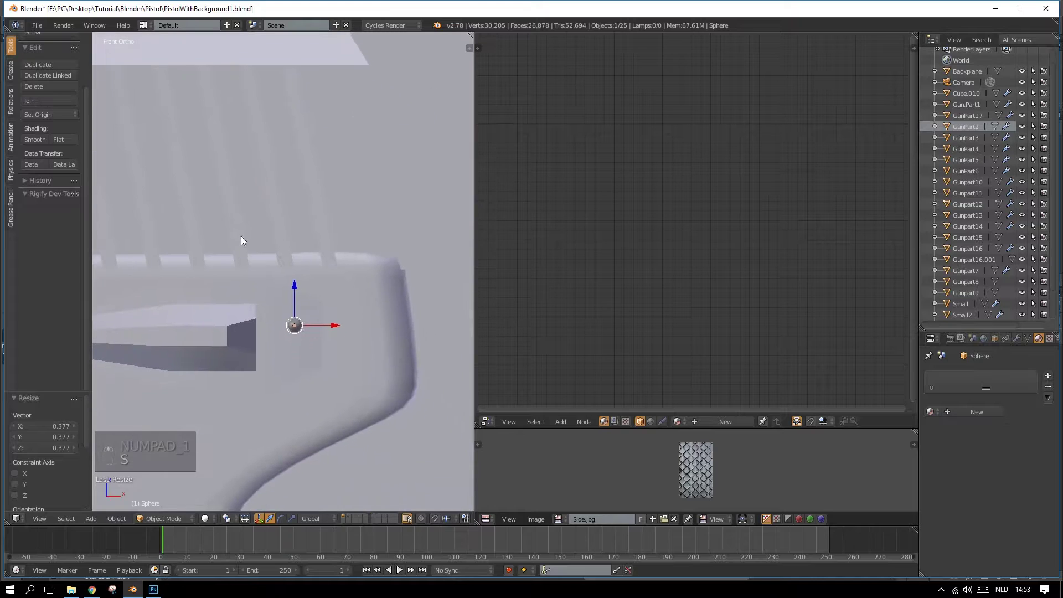
middle_drag(359, 307, 318, 349)
drag(219, 364, 220, 364)
mouse_move(220, 364)
middle_down()
mouse_move(199, 378)
mouse_move(241, 362)
middle_up()
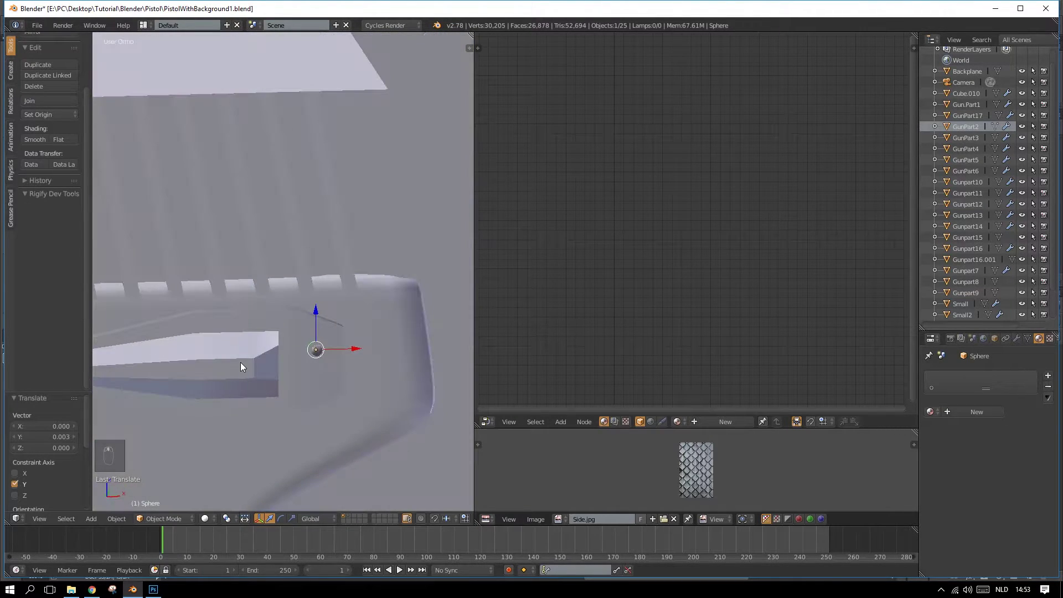
drag(313, 319, 313, 334)
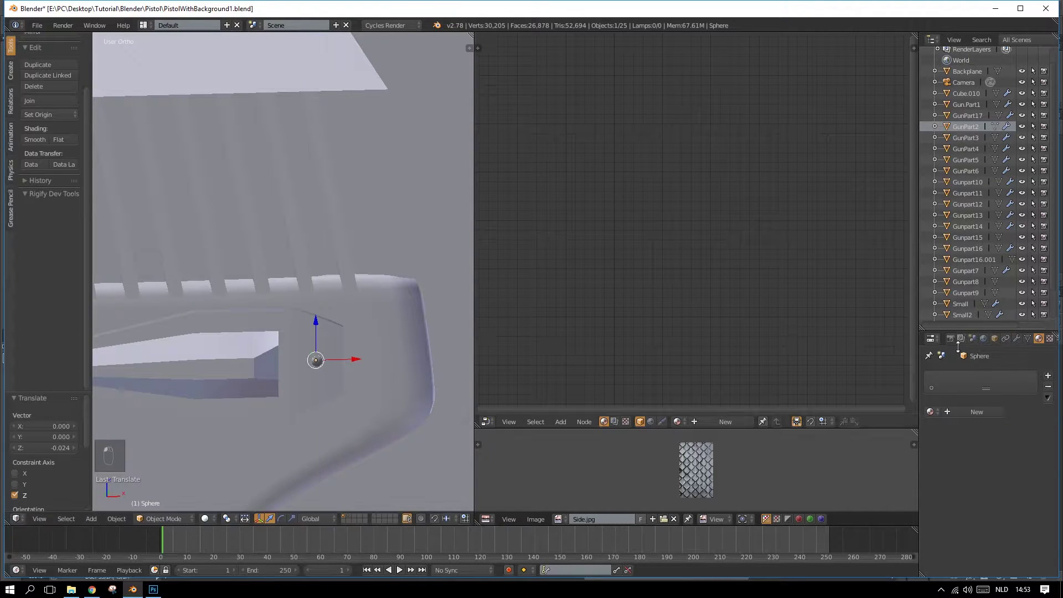
Step: Give the sphere a new material with an Emission surface in dark red, about R 0.274, G 0.023, B 0.019
click(962, 413)
click(1014, 471)
click(1015, 471)
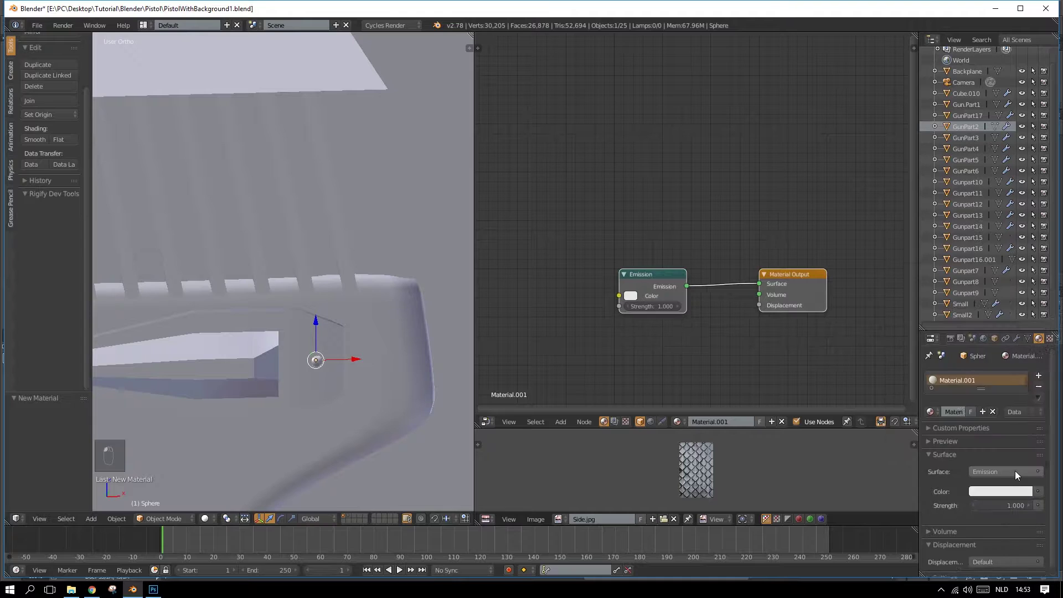
click(1002, 491)
click(983, 403)
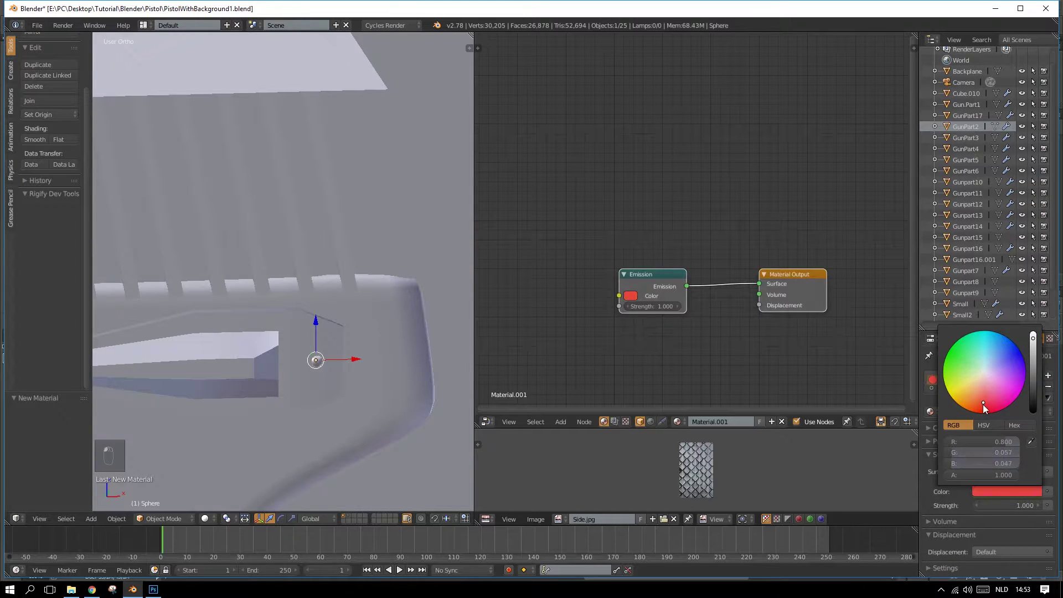
click(1033, 370)
Step: Set a render border around the sphere at the rear of the frame and preview it in rendered shading
scroll(299, 393, down, 4)
shift+middle_drag(282, 377, 311, 372)
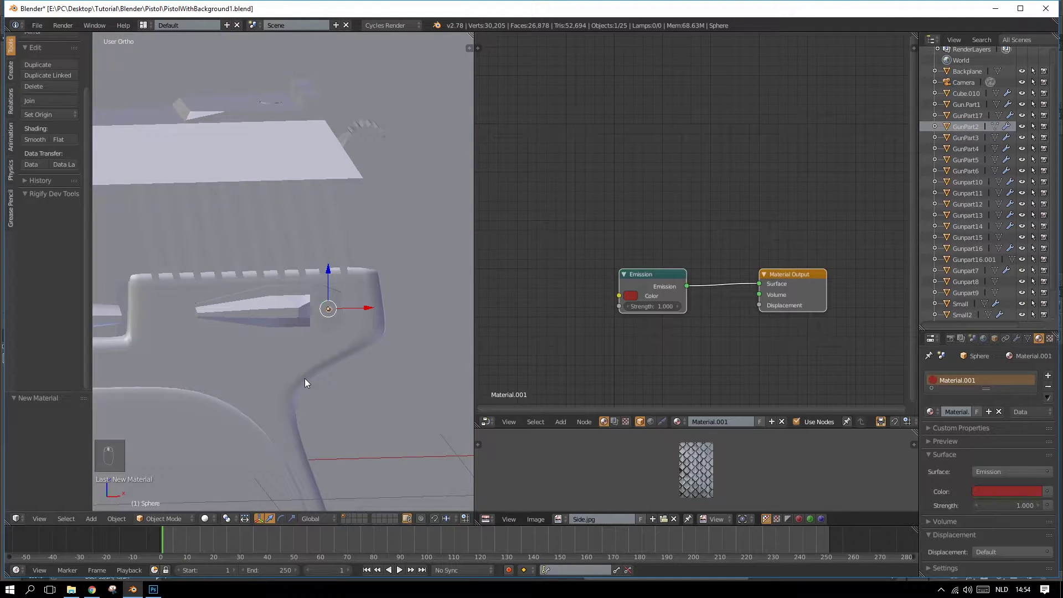
key(ctrl+b)
drag(220, 215, 407, 382)
click(206, 519)
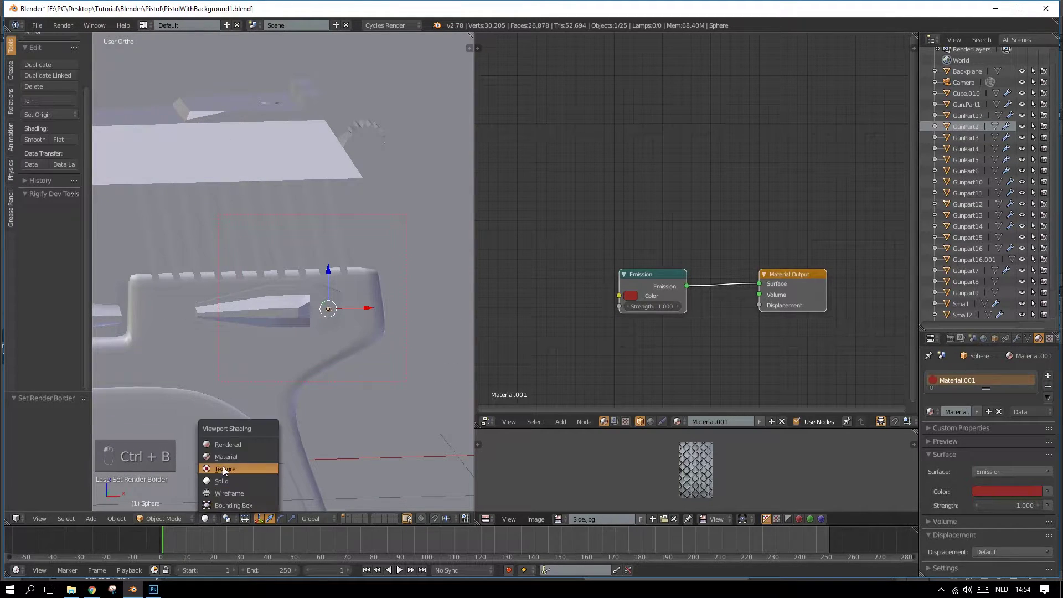
click(225, 444)
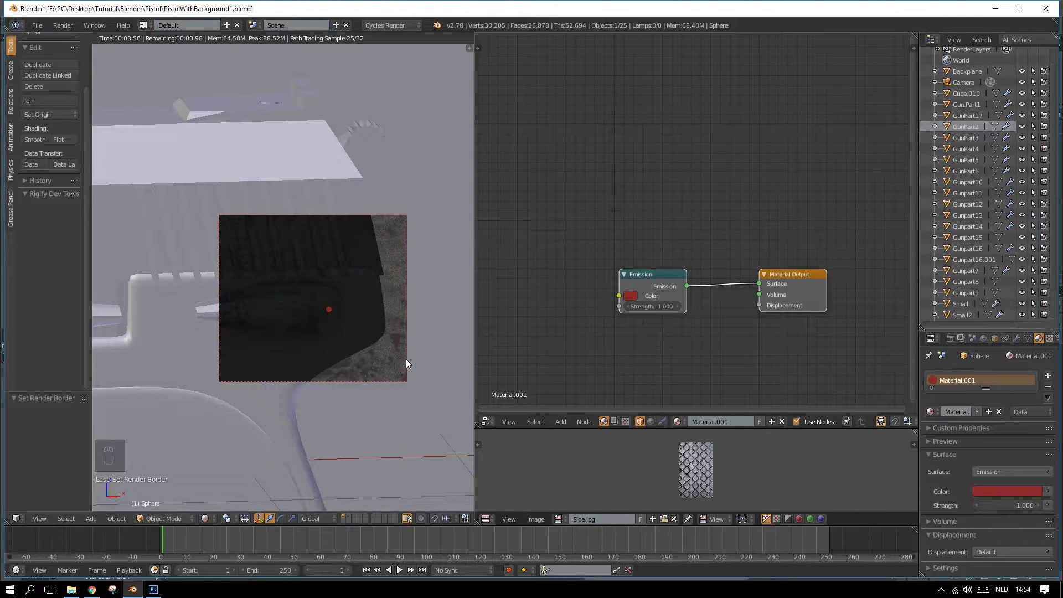
Step: Set the sphere material's emission strength to 2
click(995, 508)
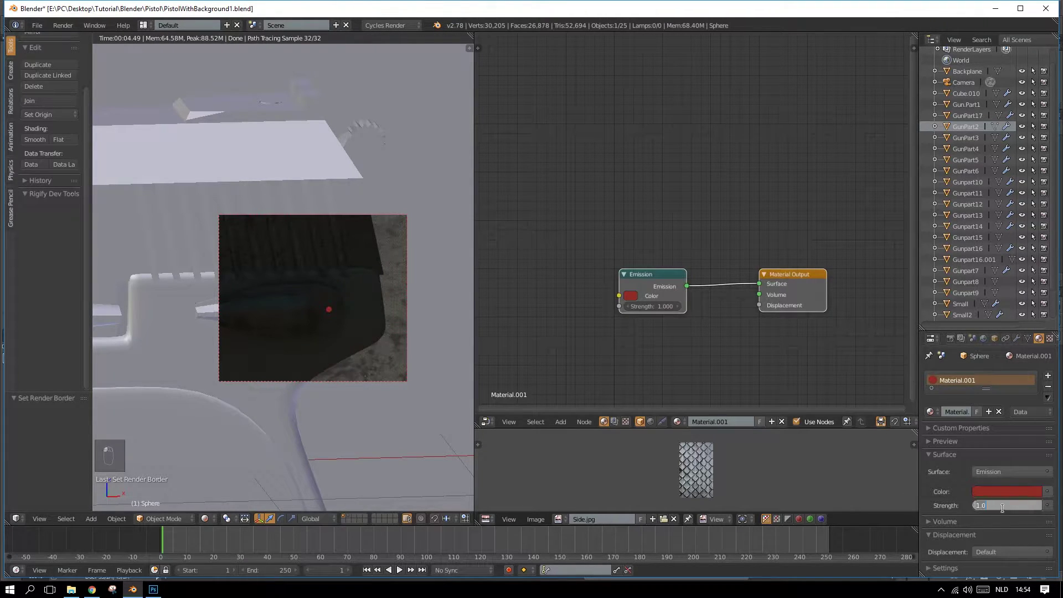
text(2)
key(Return)
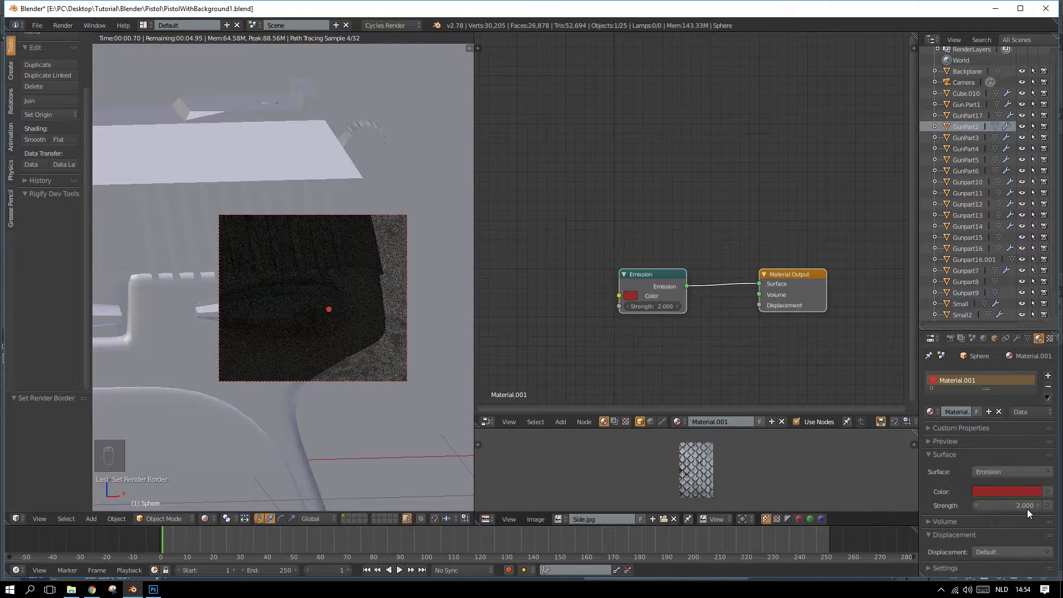
click(1018, 505)
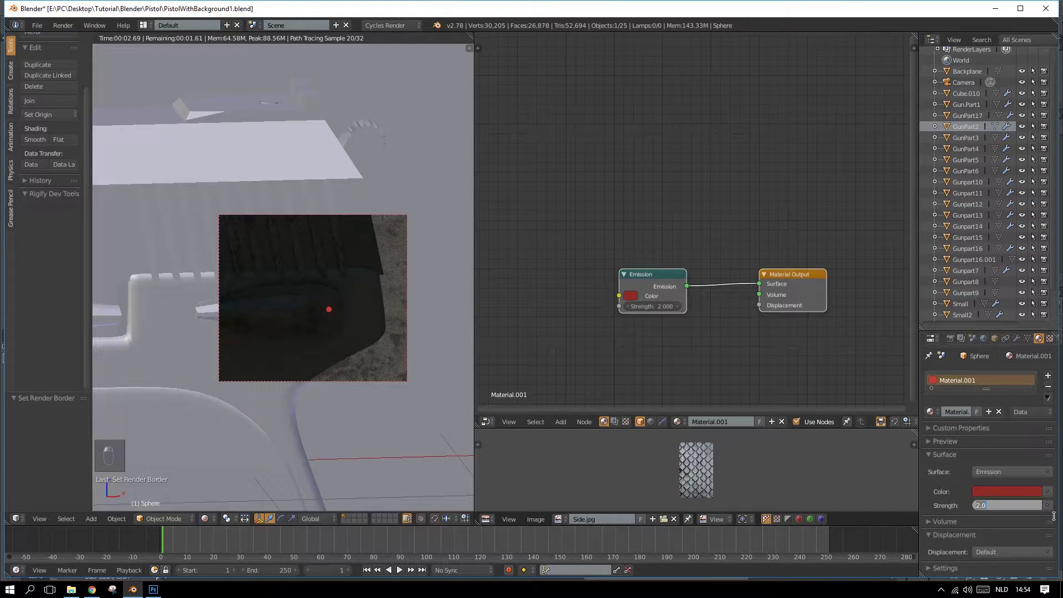
Step: Brighten the sphere's emission red to about R 0.560, try strength 0.5 and settle on strength 1
click(1006, 491)
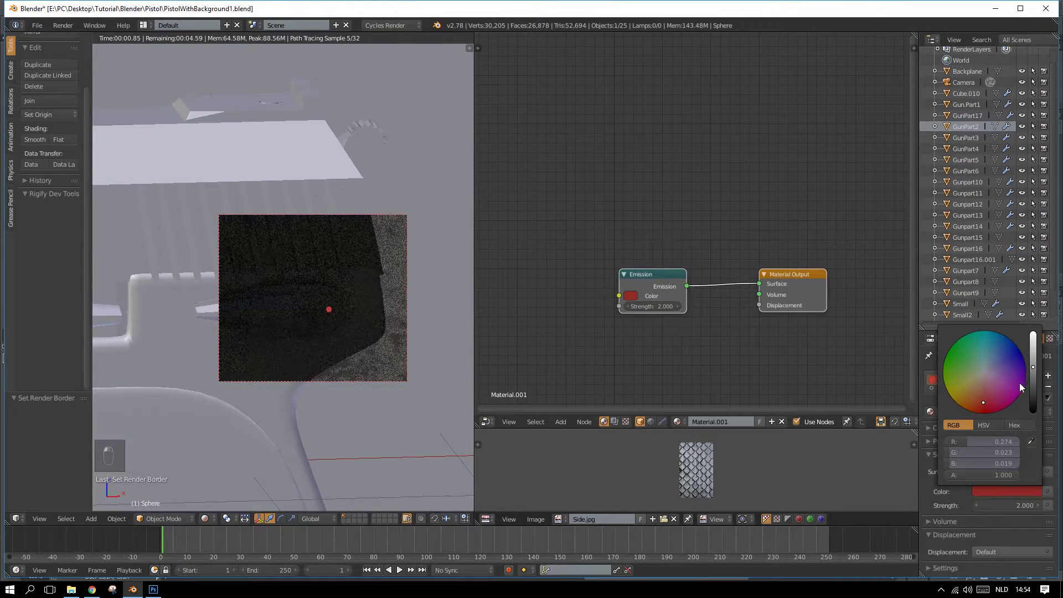
drag(1035, 364, 1034, 351)
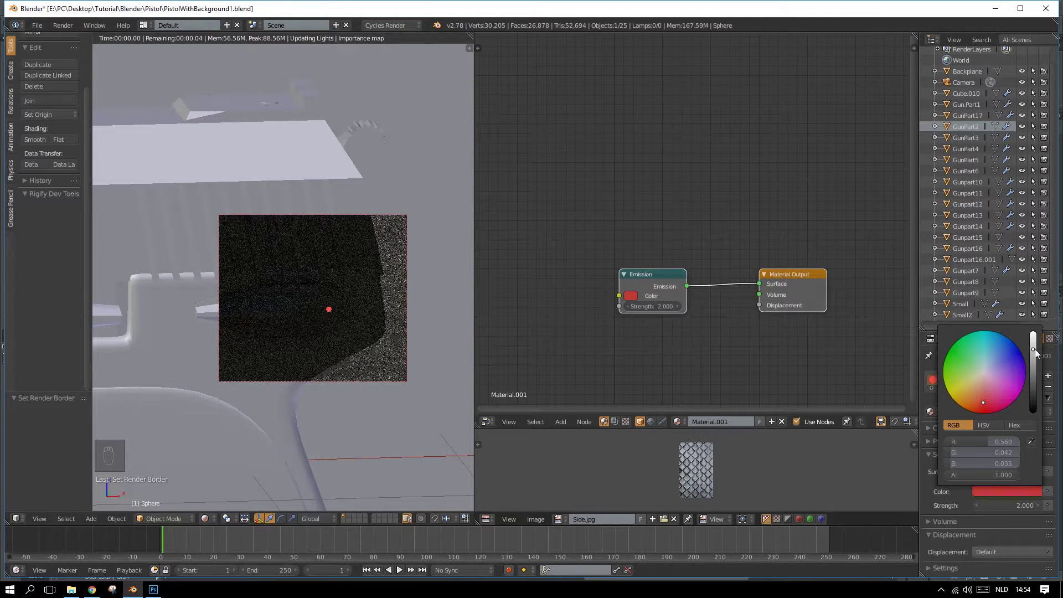
click(1008, 505)
key(BackSpace)
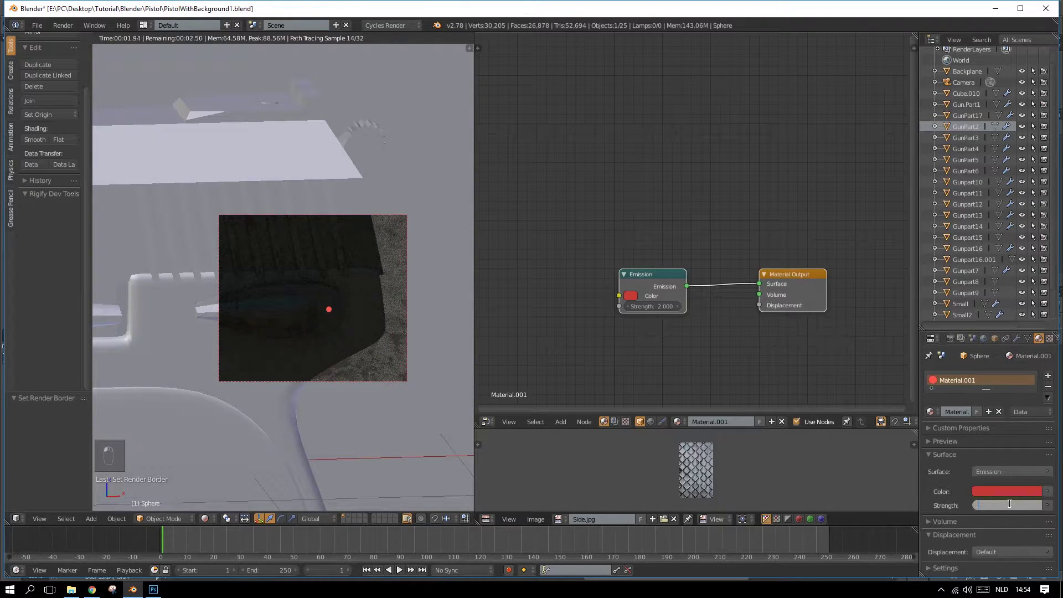
key(Return)
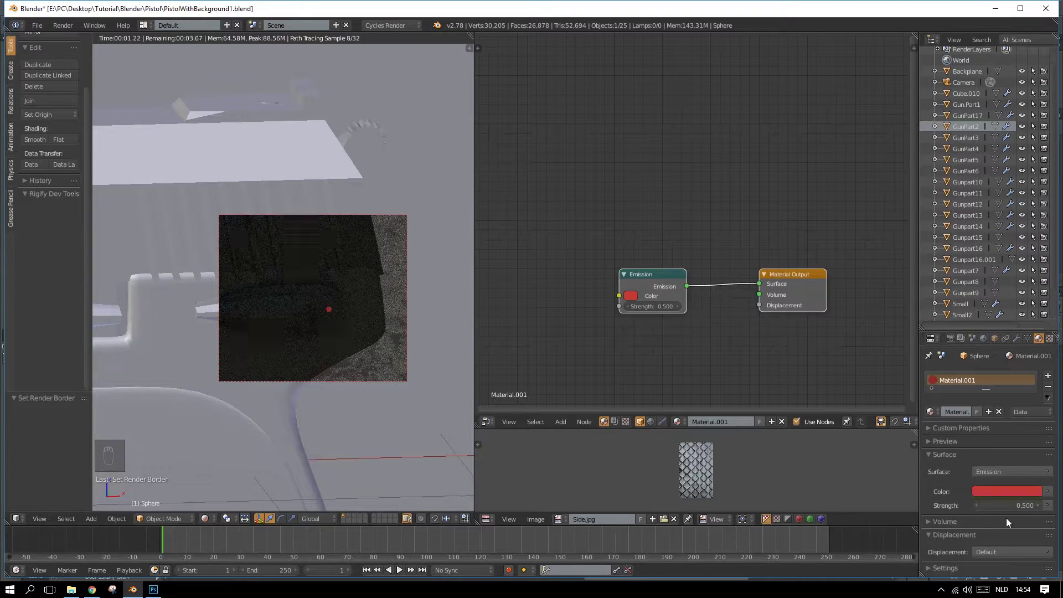
click(1011, 507)
text(1)
key(Return)
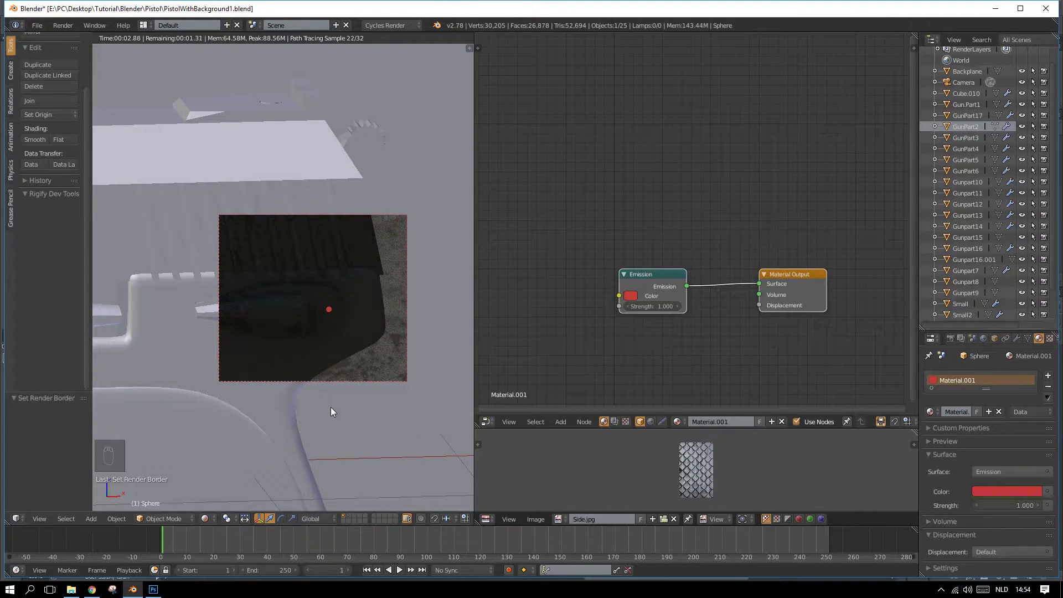
Step: Clear the render border and preview the whole pistol in rendered shading
key(ctrl+shift+b)
key(ctrl+alt+b)
scroll(320, 401, down, 12)
shift+middle_drag(320, 401, 397, 398)
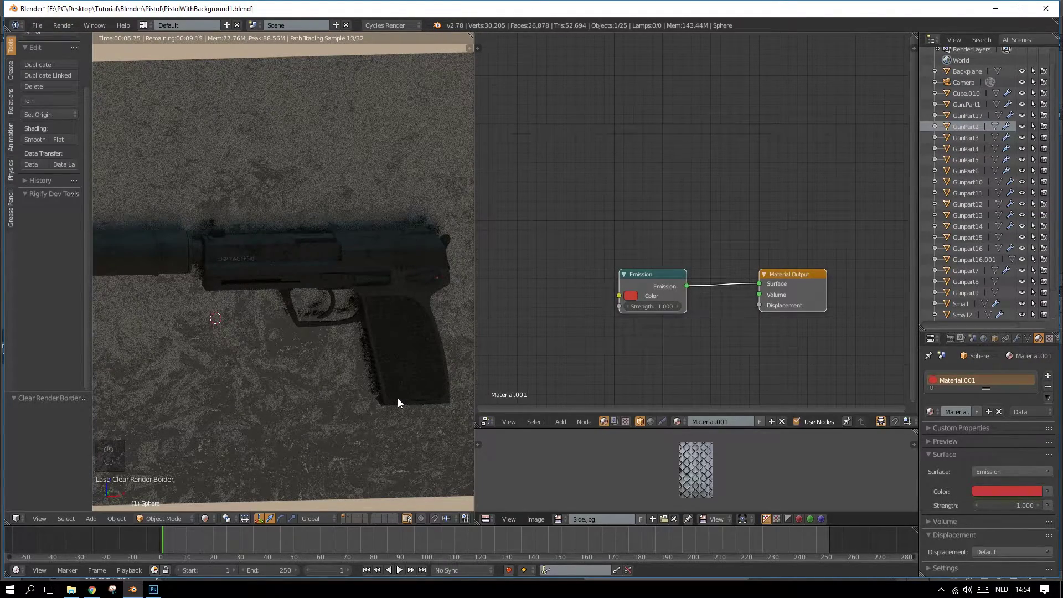
Step: Switch to Photoshop to compare the render with the USP TACTICAL reference in Examples.png, and return to Blender
key(alt+Tab)
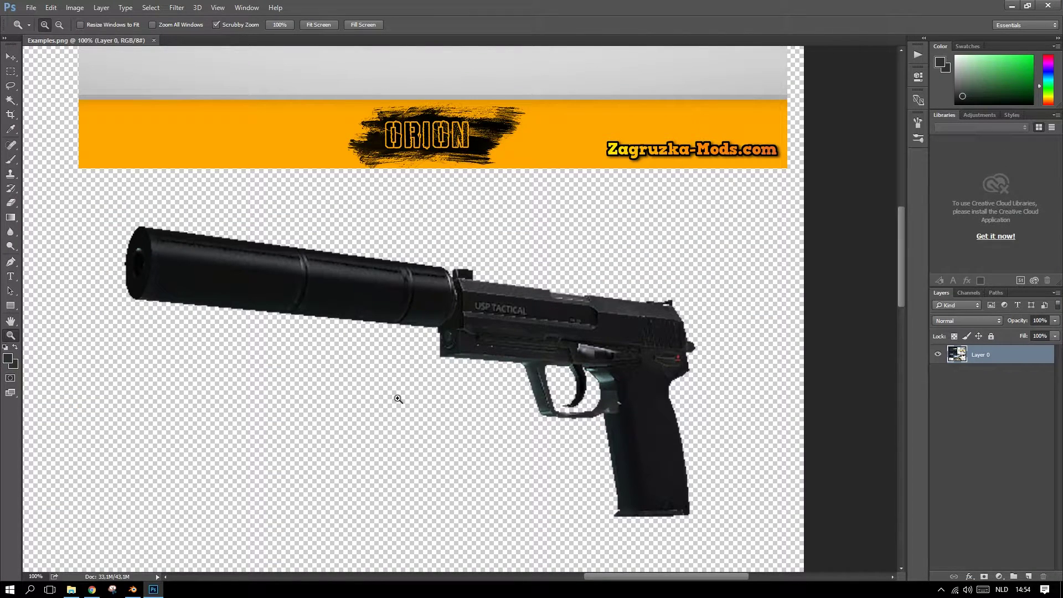
key(alt+Tab)
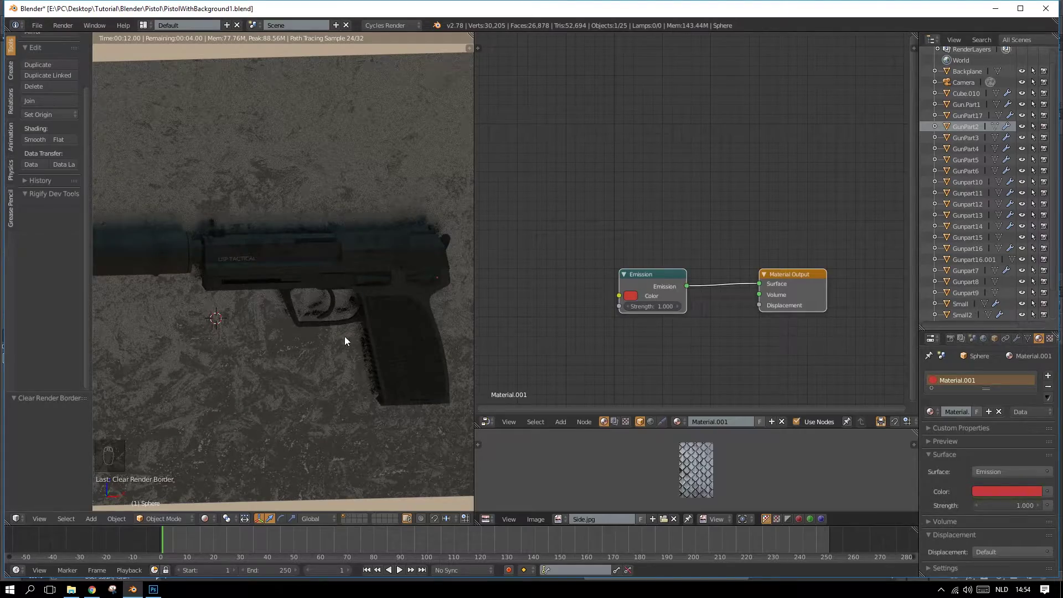
scroll(344, 337, down, 4)
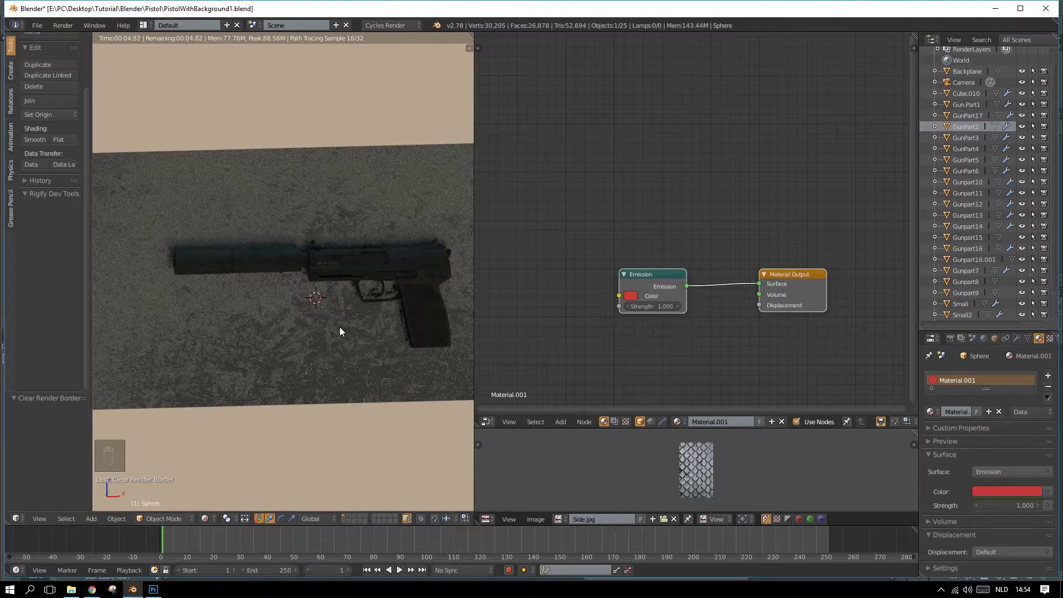
Step: Return the viewport to solid shading in camera view and save the blend file
click(205, 518)
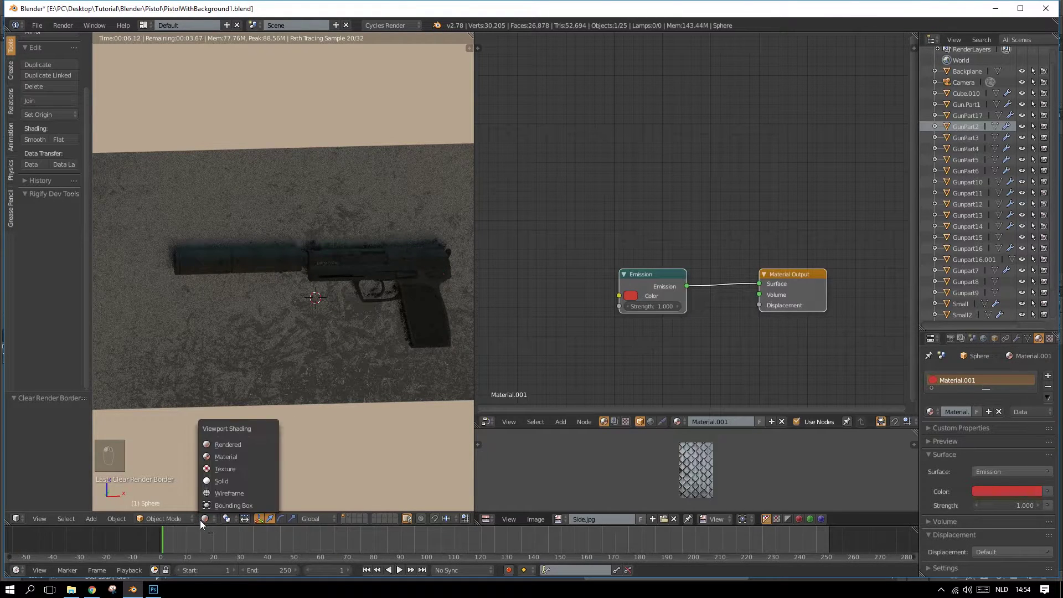
click(228, 481)
middle_drag(247, 328, 424, 342)
key(KP_7)
scroll(360, 317, up, 5)
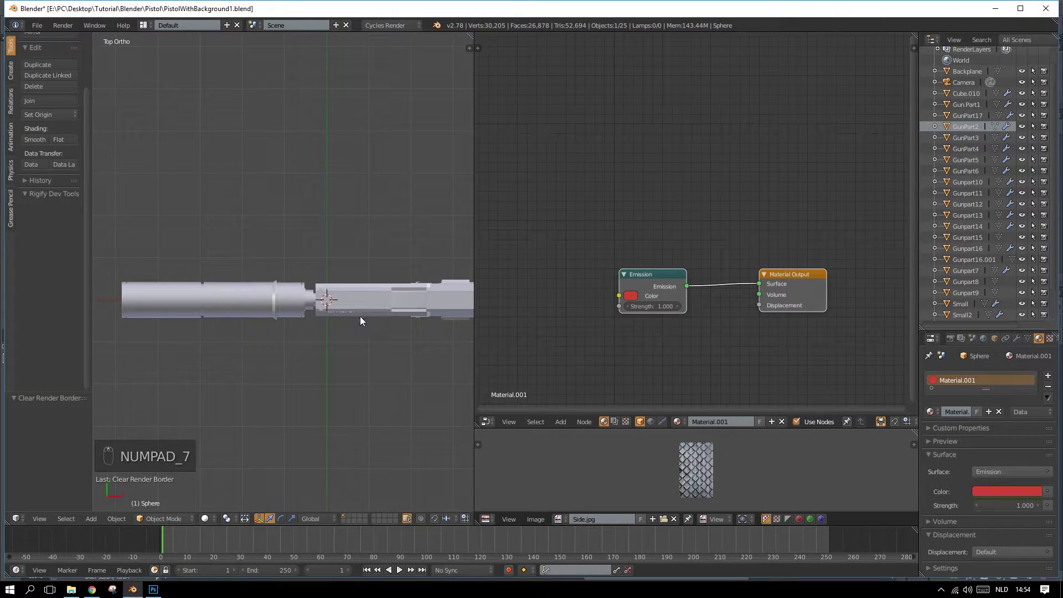
middle_drag(277, 312, 268, 287)
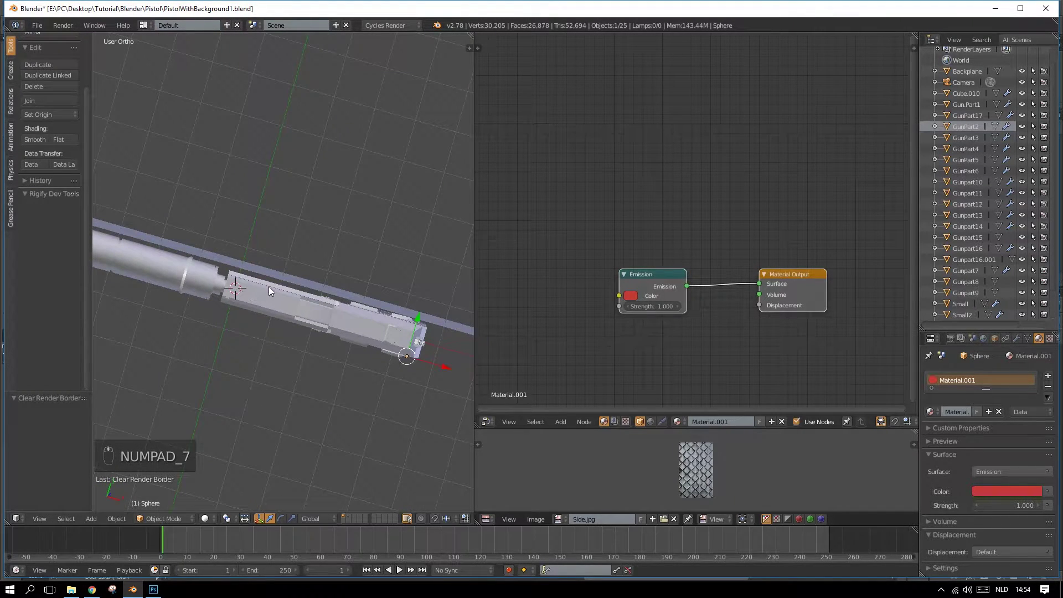
key(KP_0)
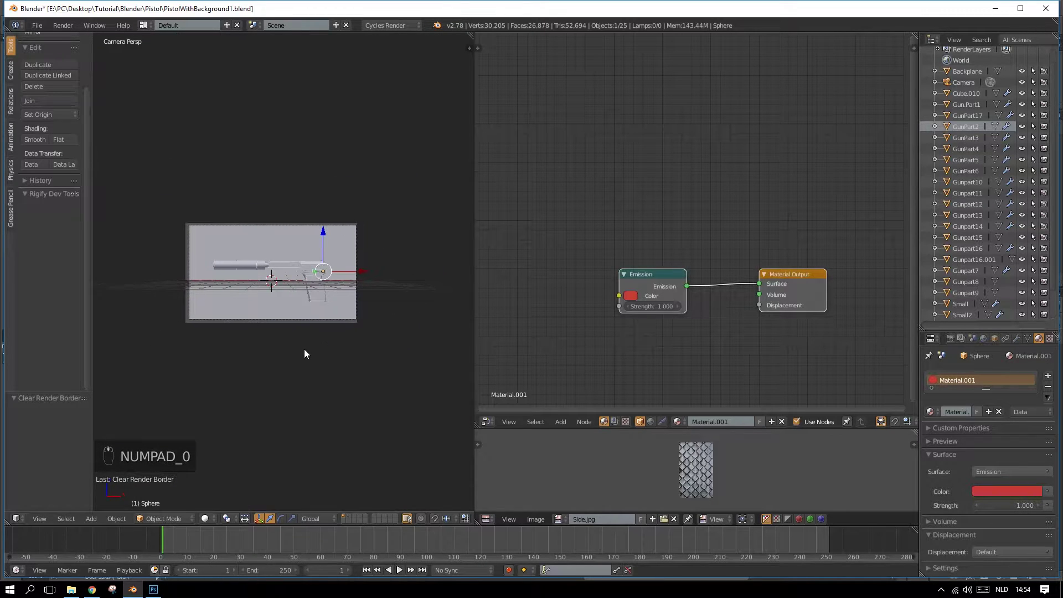
key(ctrl+s)
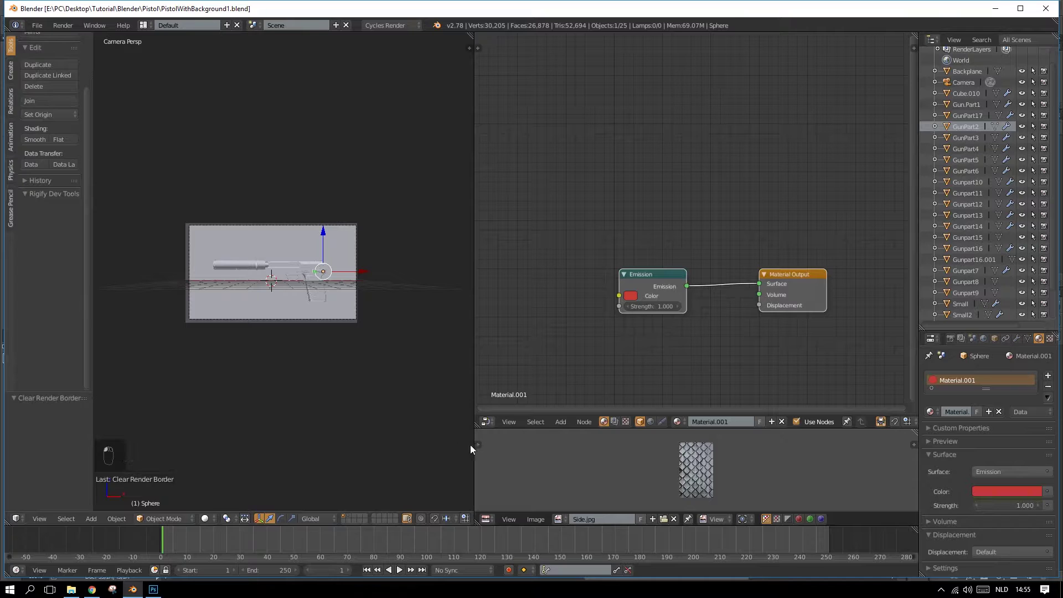
Step: Join the image and node editor areas into the 3D viewport so the camera view fills the workspace
drag(477, 426, 497, 446)
drag(470, 35, 588, 116)
scroll(546, 366, up, 2)
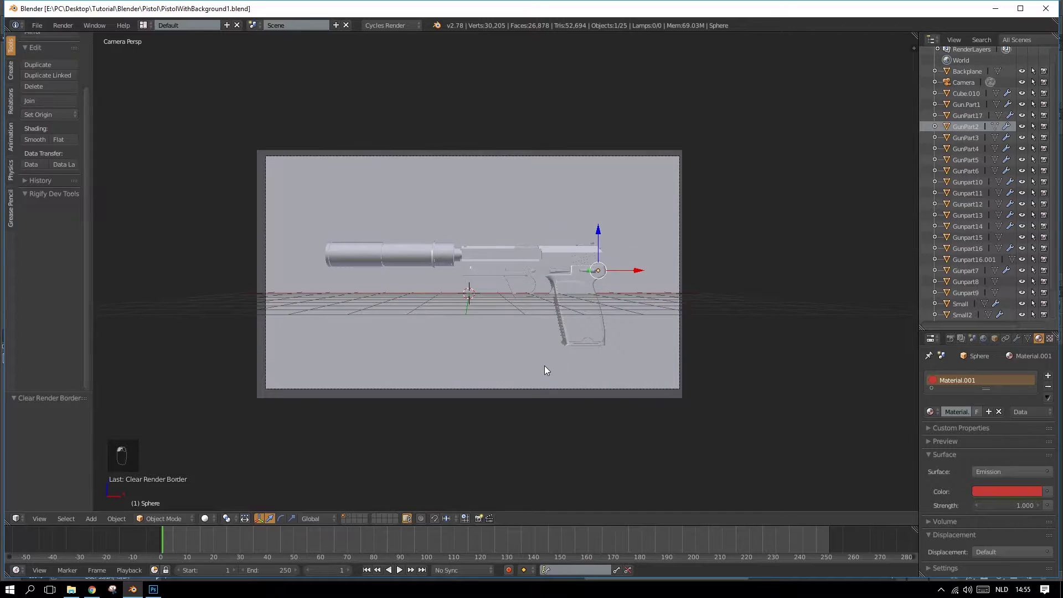
Step: Enlarge the properties editor with the render settings, set the resolution scale to 100% and collapse the Dimensions section
click(952, 338)
drag(956, 329, 956, 84)
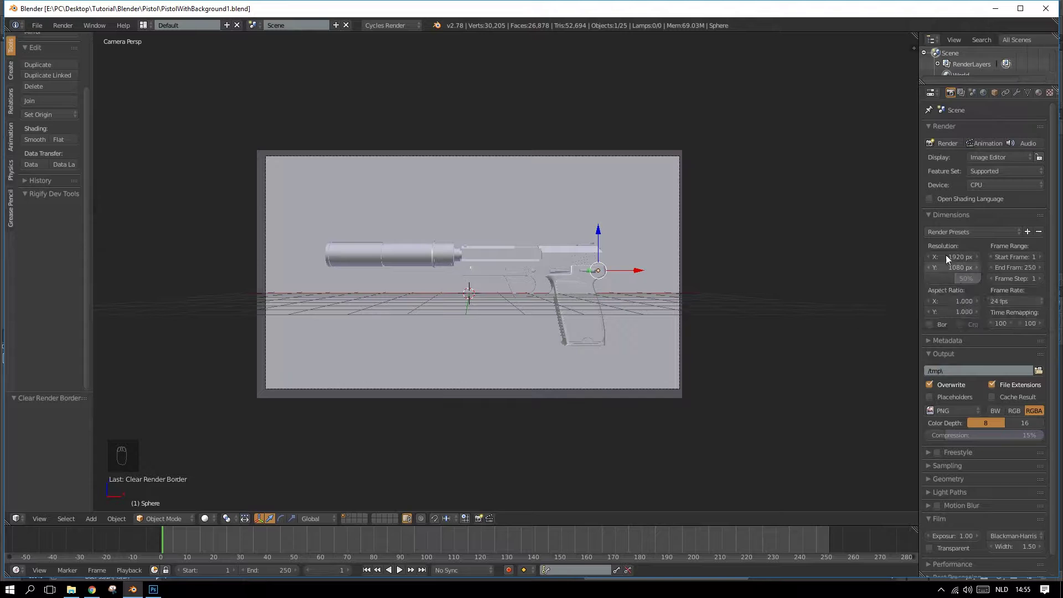
drag(954, 279, 1028, 276)
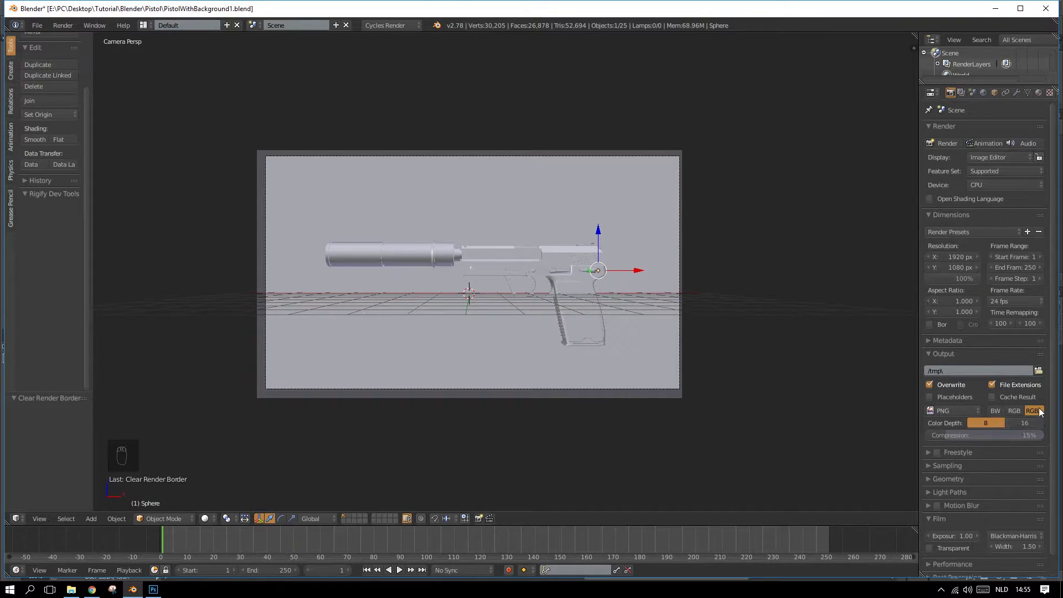
scroll(932, 377, down, 1)
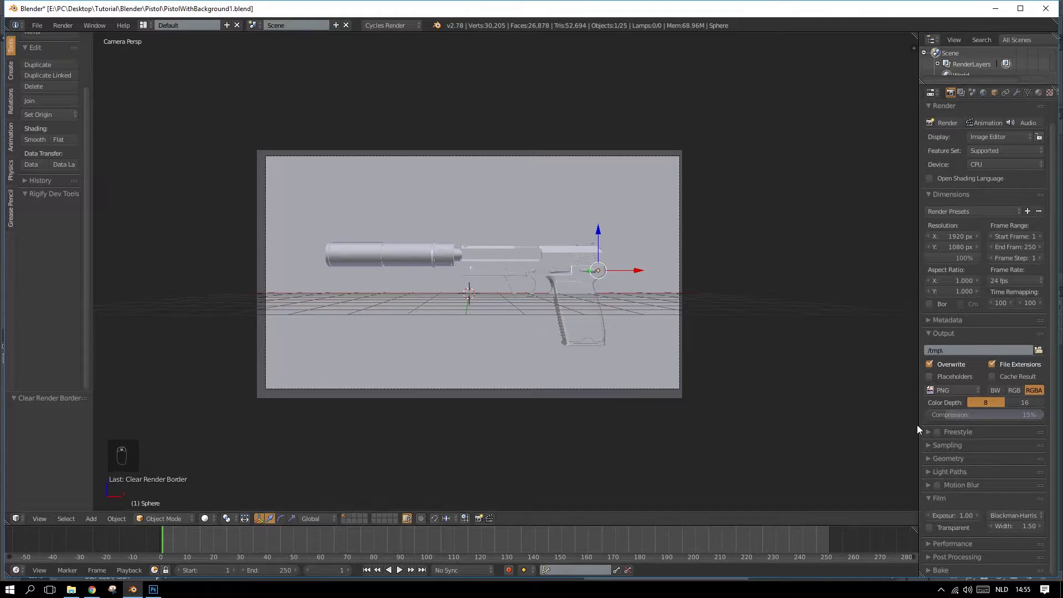
click(930, 194)
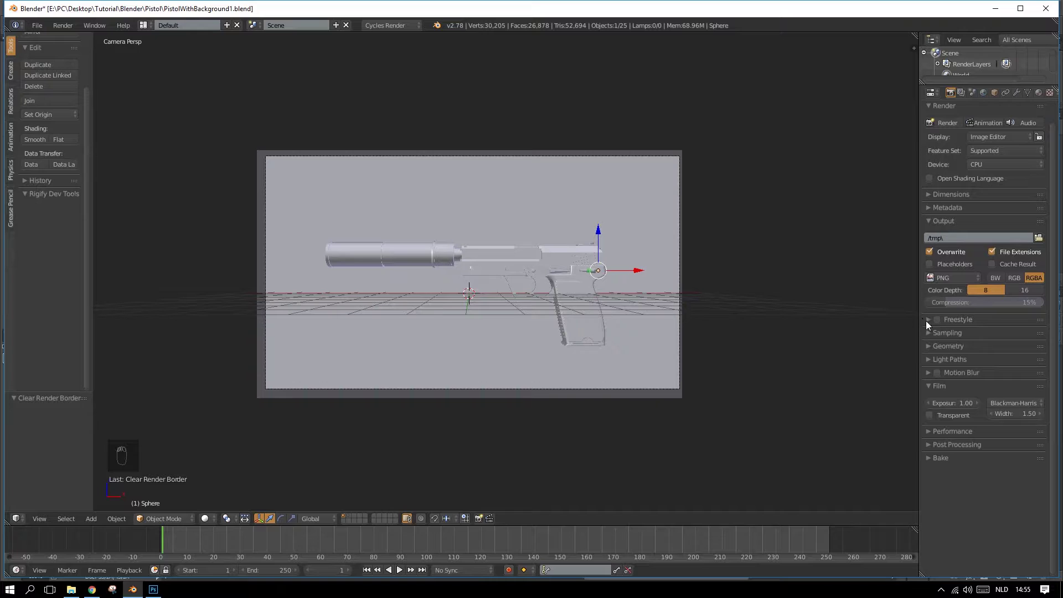
Step: Set the Cycles sampling to 800 render samples and collapse the output settings
click(932, 221)
click(928, 247)
click(1015, 302)
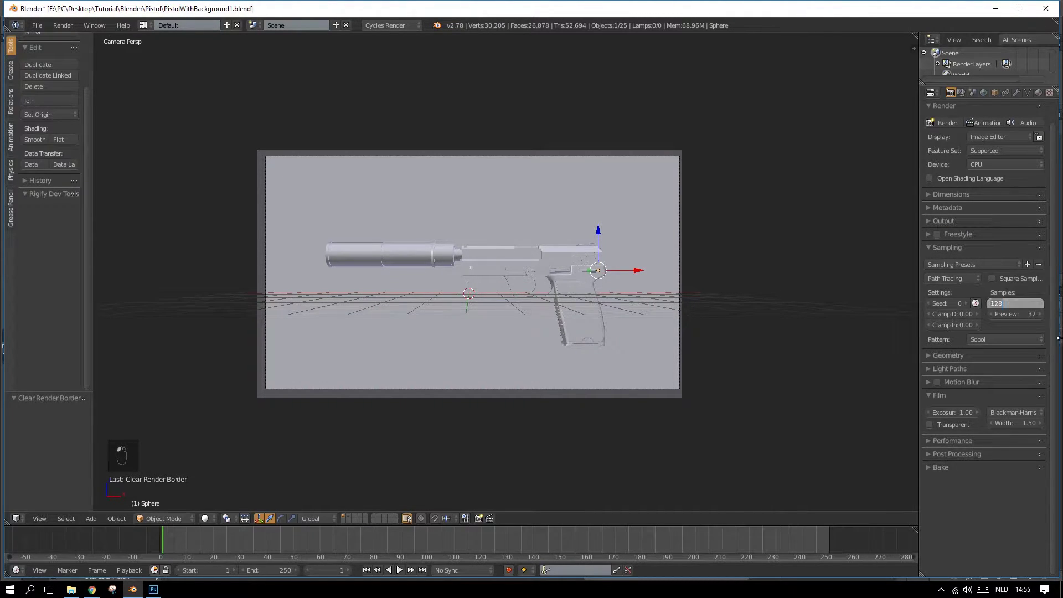
text(800)
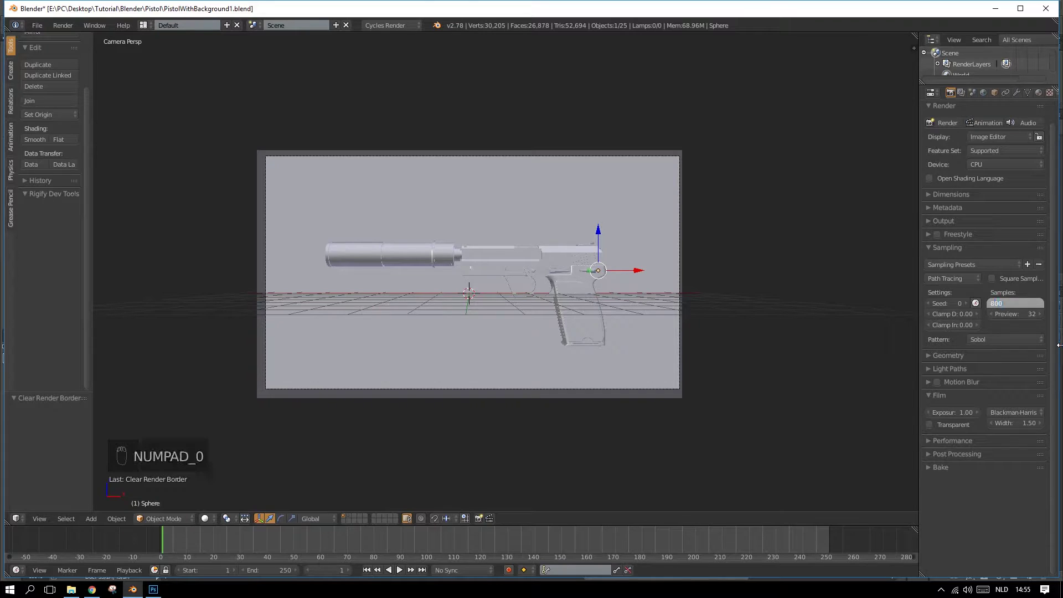
key(Return)
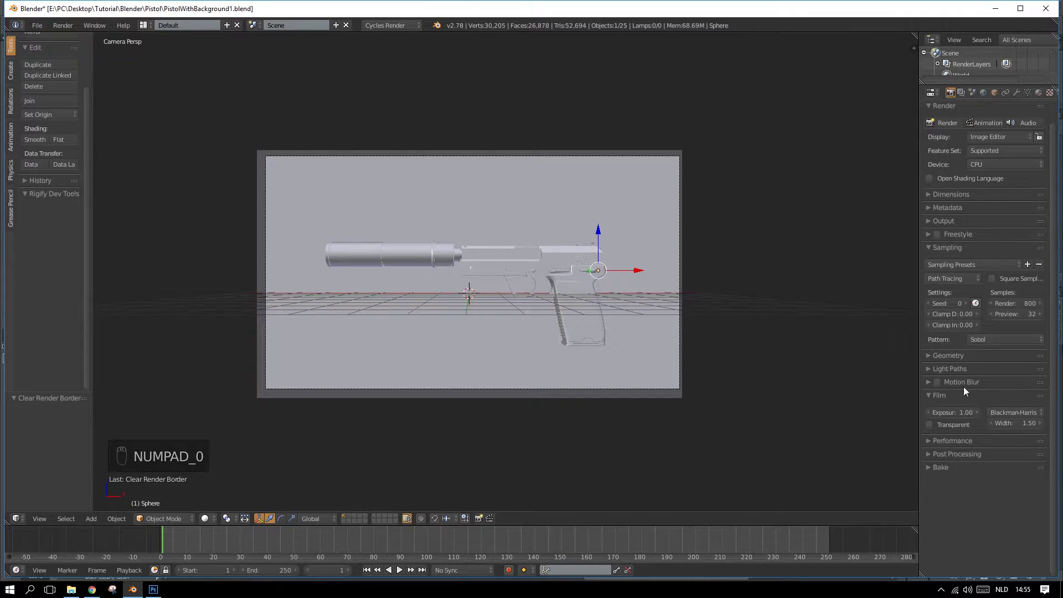
Step: Review the remaining render settings: sampling presets, geometry, light paths, performance, post processing and bake, and collapse the film settings
click(929, 358)
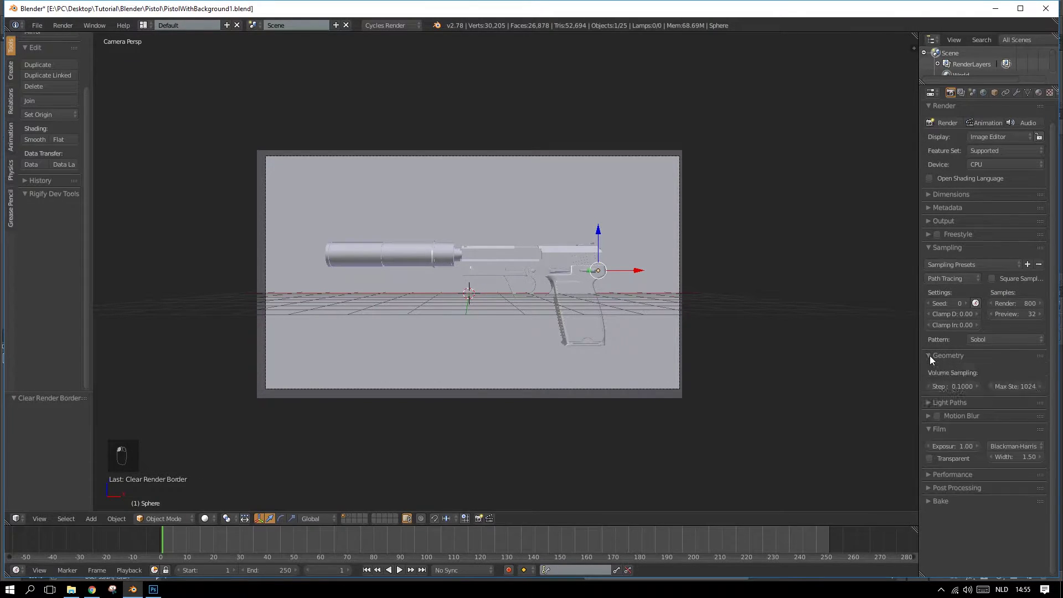
click(929, 355)
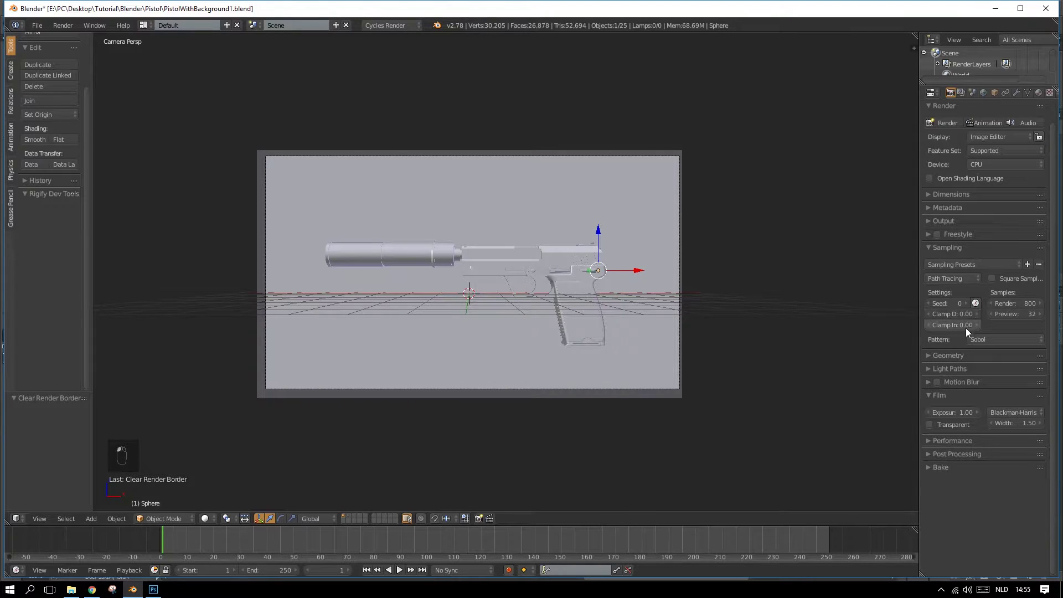
click(938, 267)
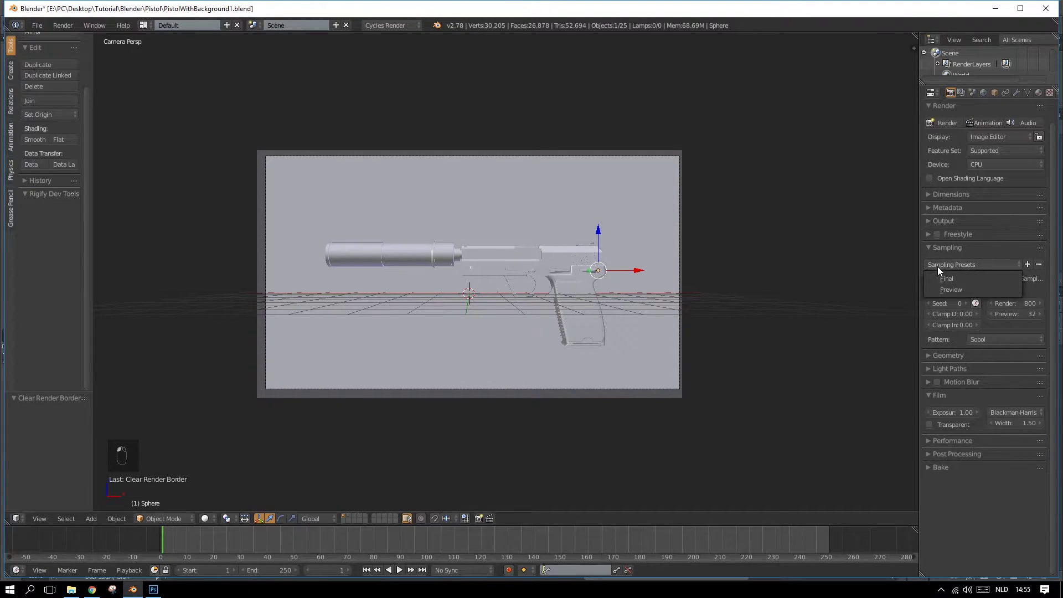
click(924, 355)
click(923, 402)
scroll(972, 385, down, 2)
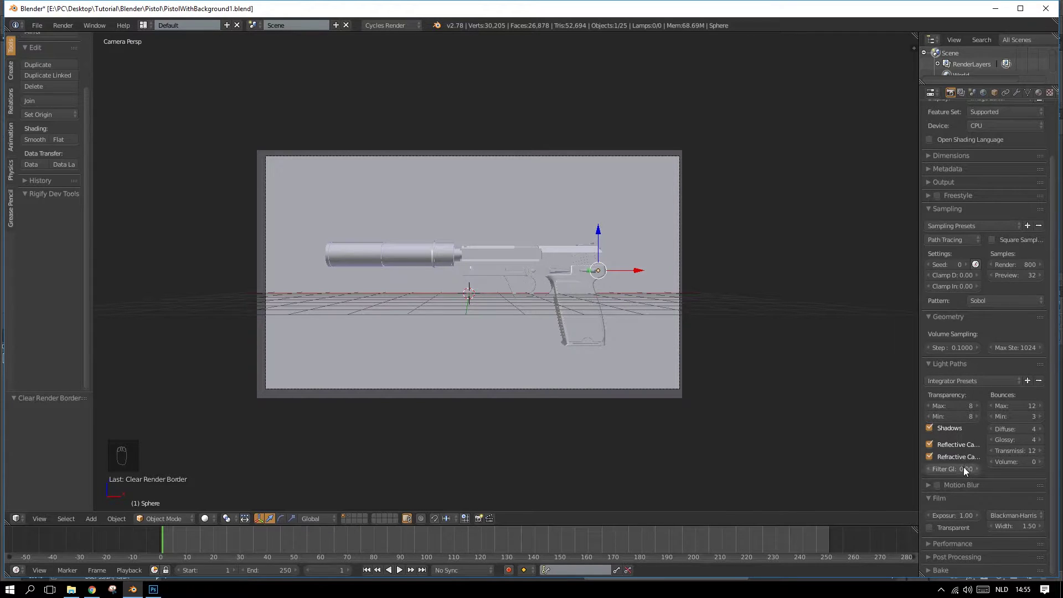
click(945, 365)
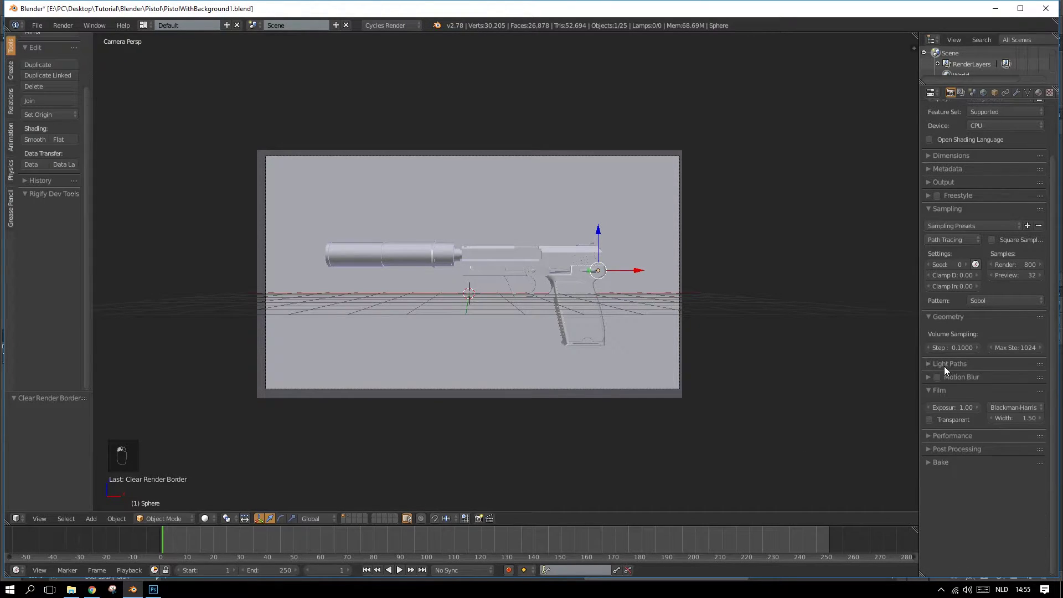
click(947, 436)
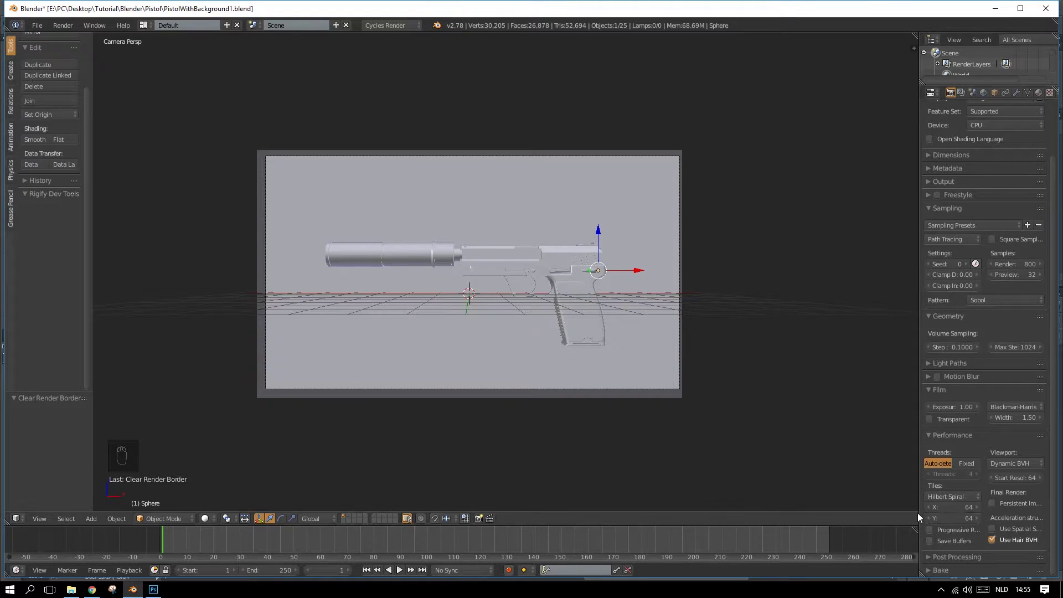
click(940, 391)
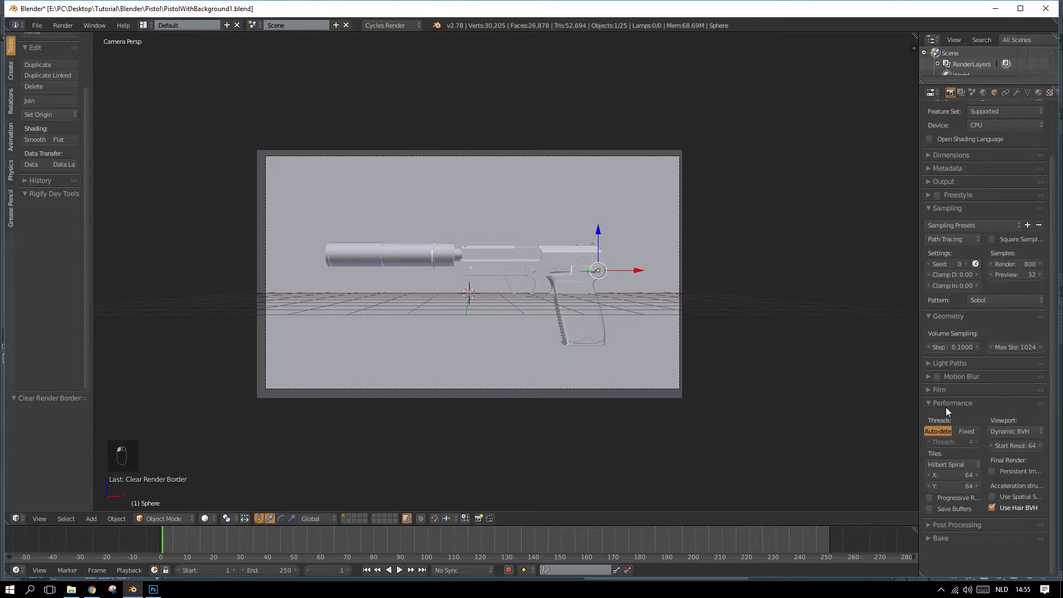
click(952, 526)
click(959, 526)
click(955, 404)
click(946, 430)
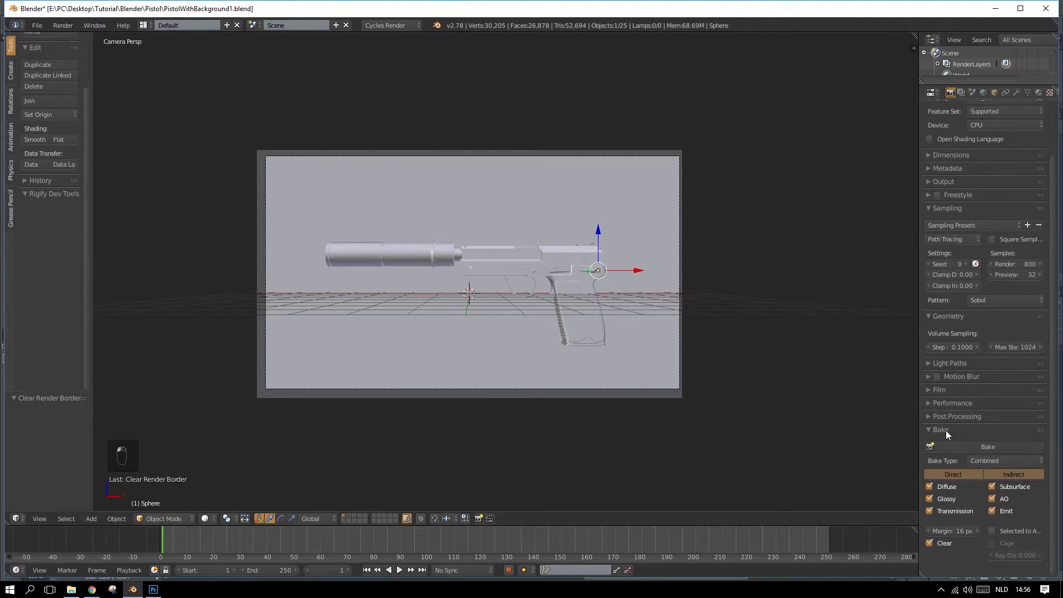
click(945, 431)
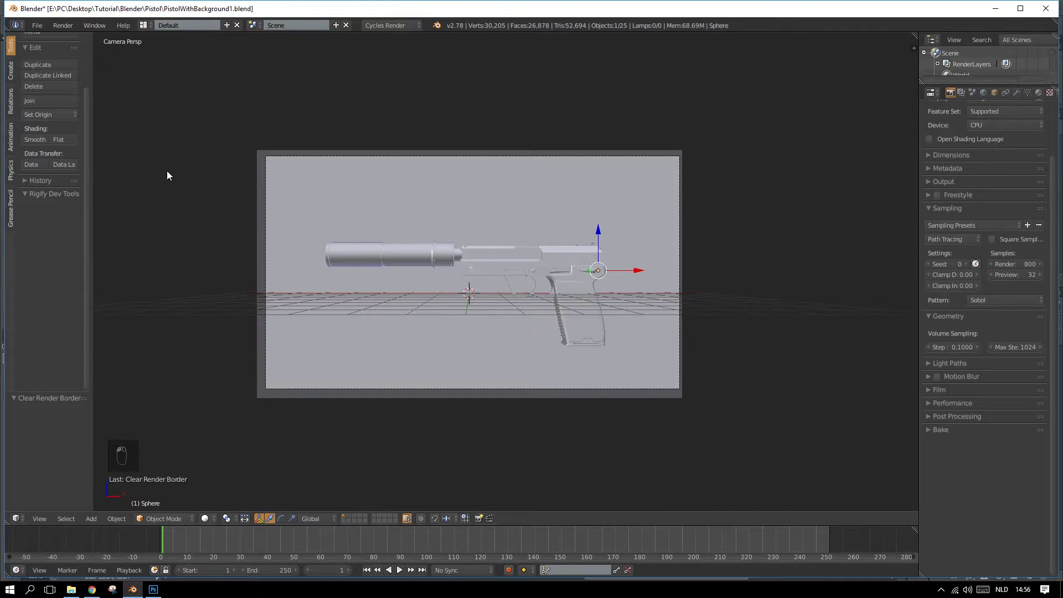
Step: Save the blend file and render the camera view as a still image
key(ctrl+s)
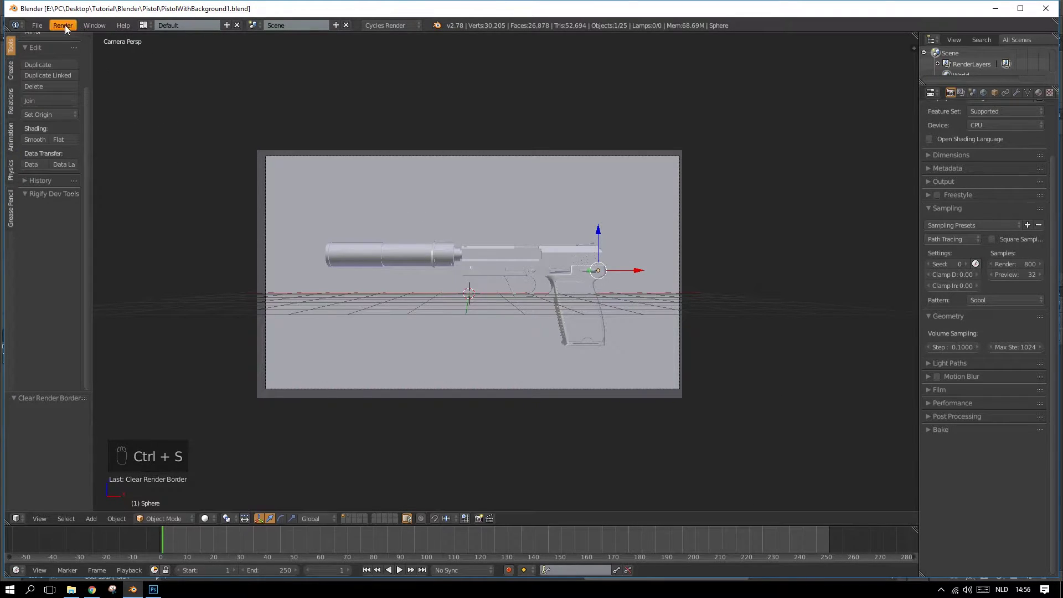
click(63, 26)
click(74, 39)
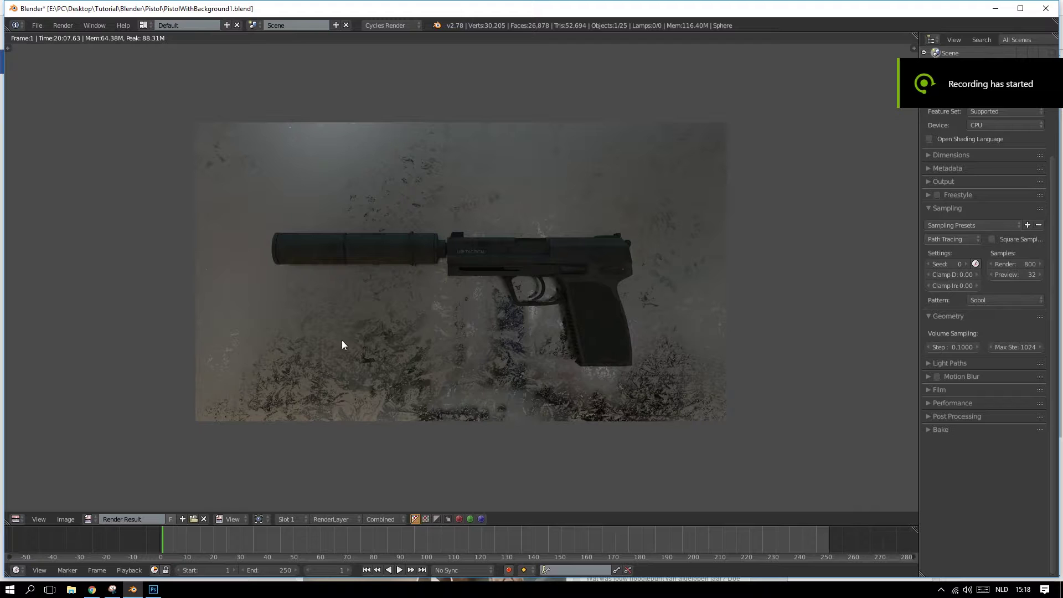
Step: Save the finished render as Render.png in the Tutorial folder, overwriting the existing file
click(66, 519)
click(113, 451)
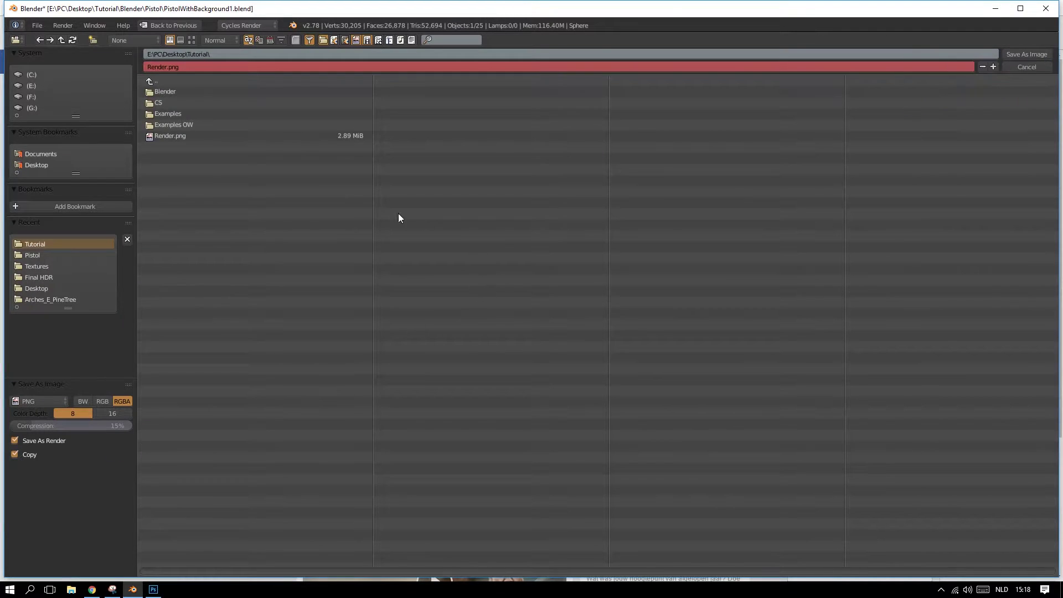
click(167, 137)
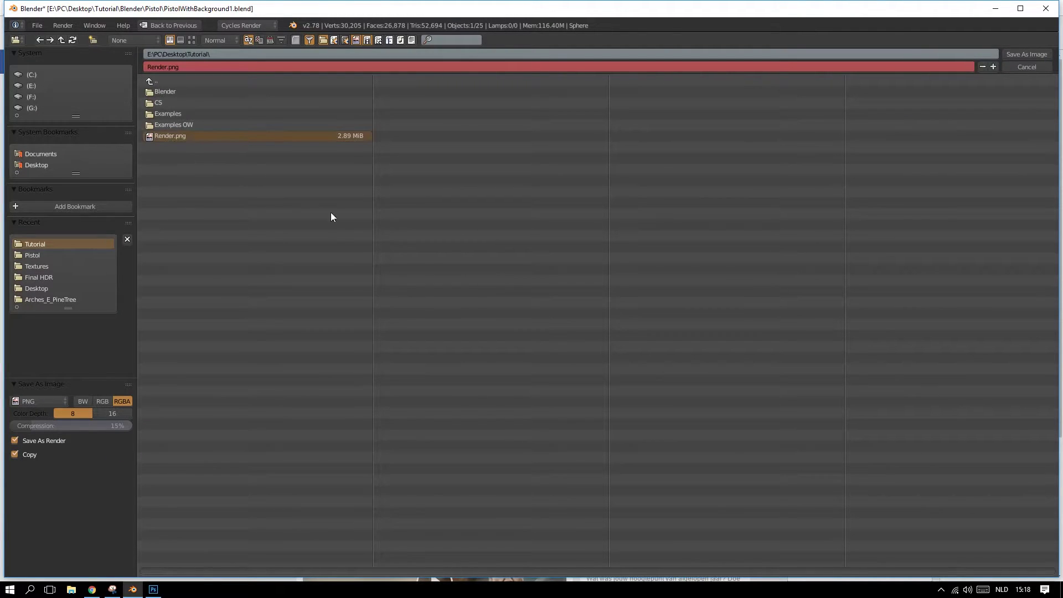
double_click(163, 135)
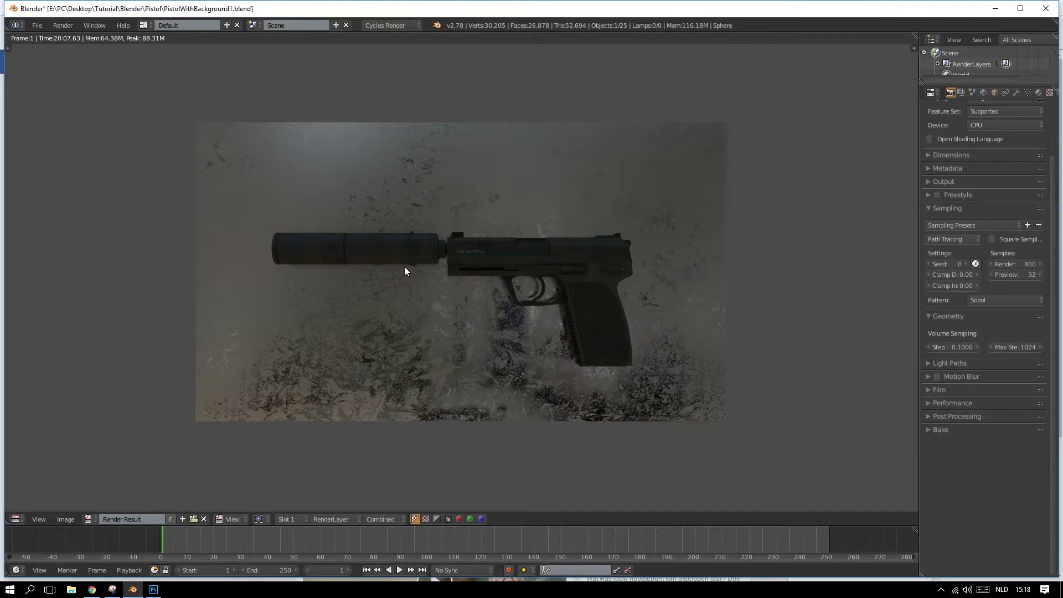
Step: Switch to Photoshop, open Render.png from the Tutorial folder and collapse the layer properties display
click(153, 589)
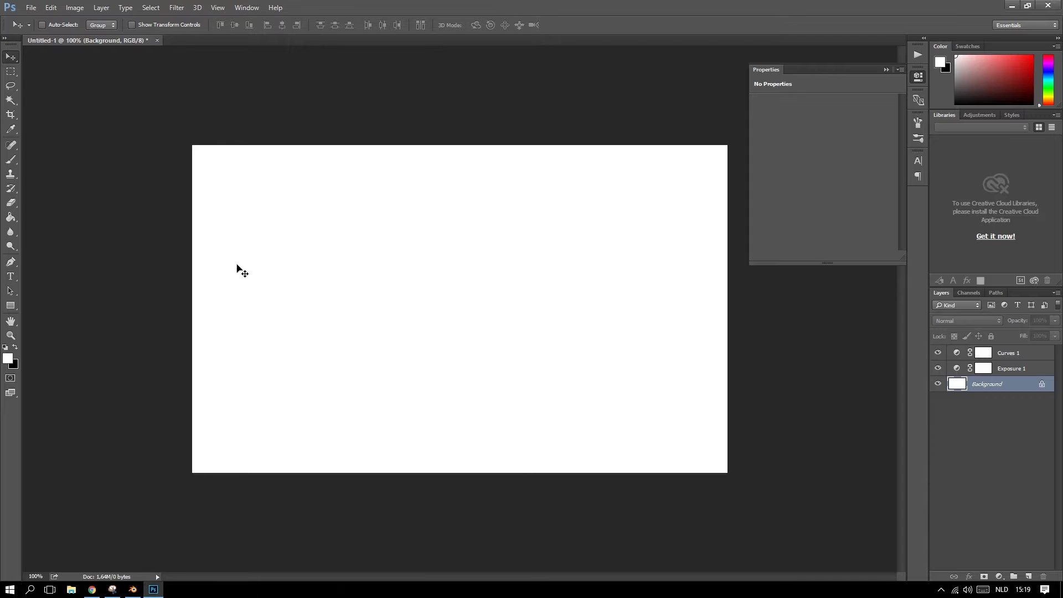
click(31, 7)
click(48, 51)
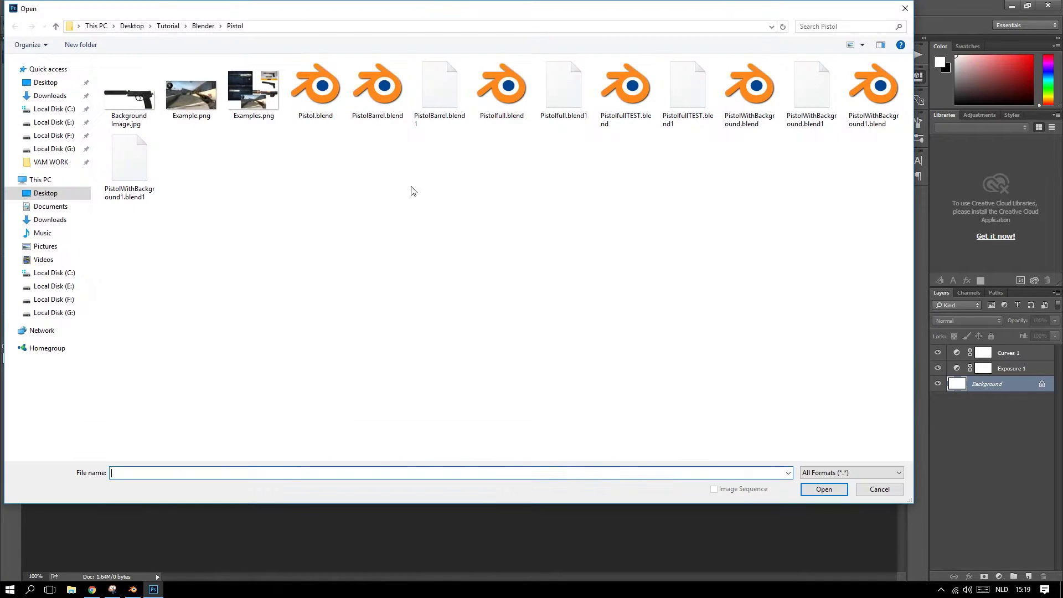
click(202, 27)
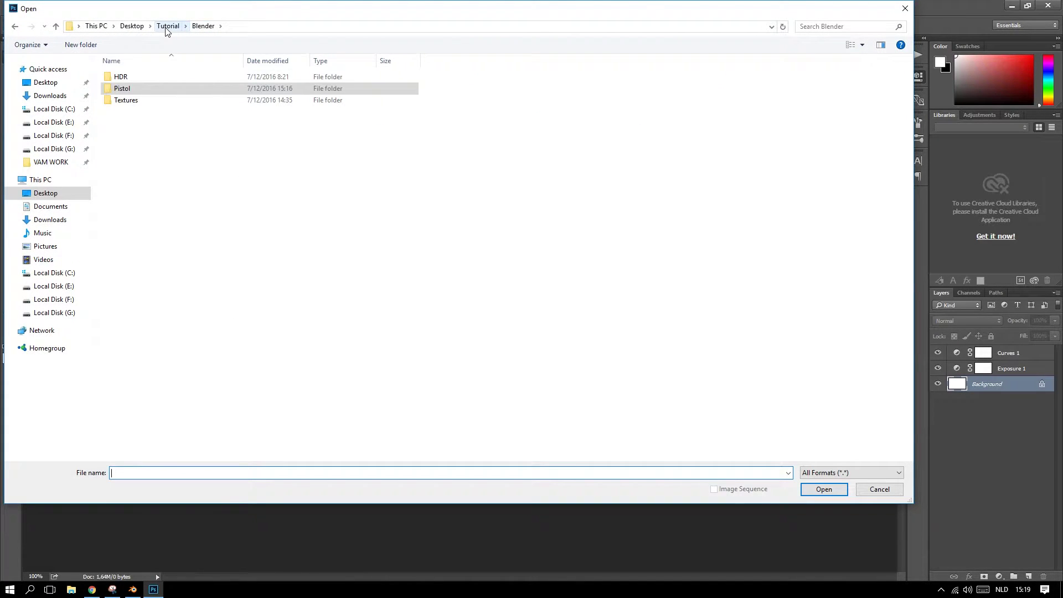
click(168, 26)
double_click(132, 123)
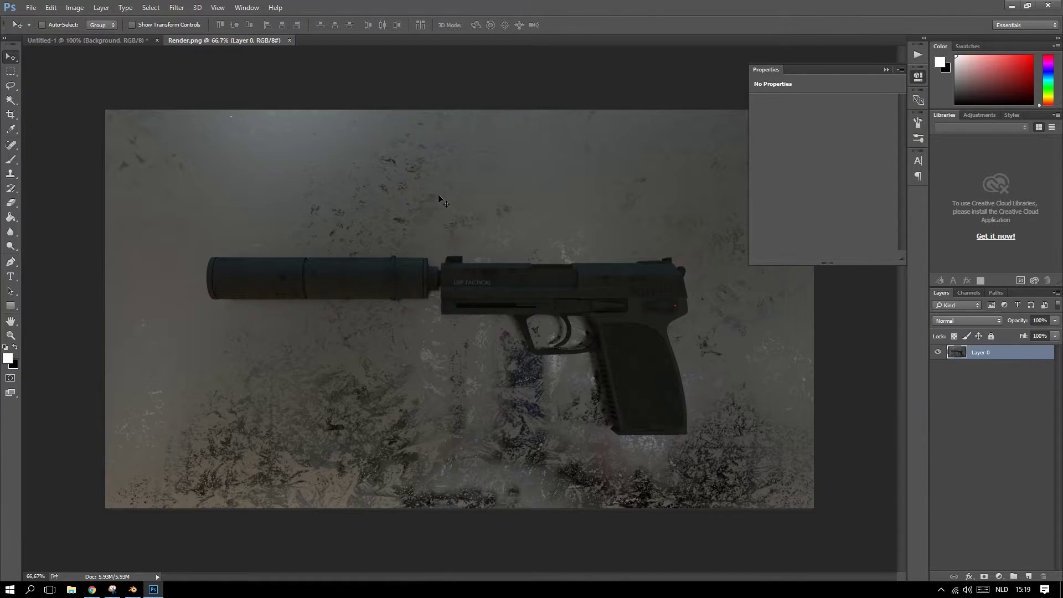
click(886, 70)
Step: Duplicate the Curves 1 and Exposure 1 adjustment layers from Untitled-1 into Render.png, and close Untitled-1
key(ctrl+Tab)
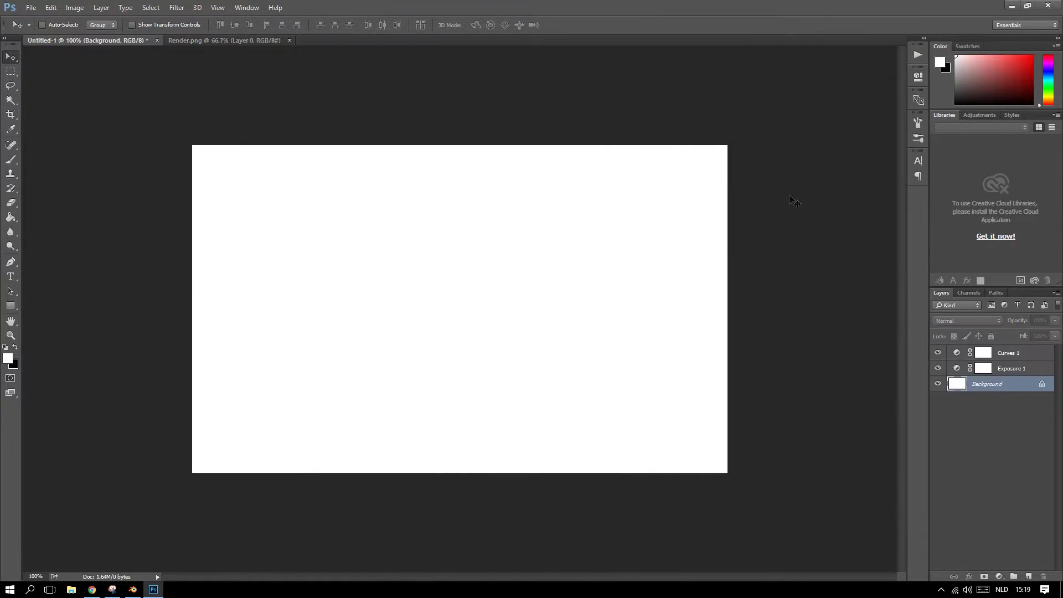
click(1004, 367)
shift+click(1023, 354)
right_click(1023, 357)
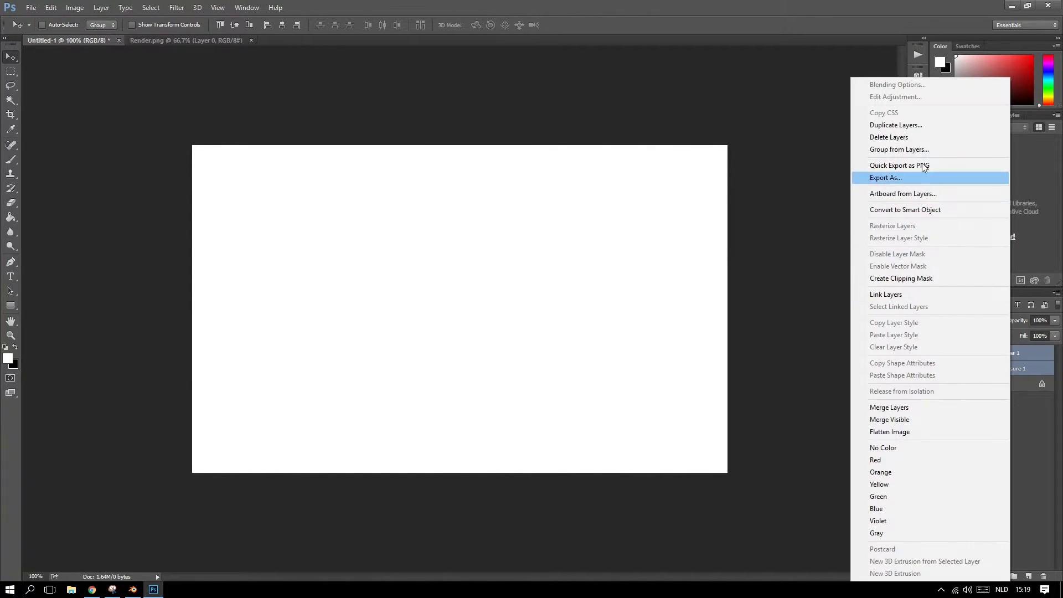
click(884, 125)
click(498, 220)
click(488, 237)
click(622, 178)
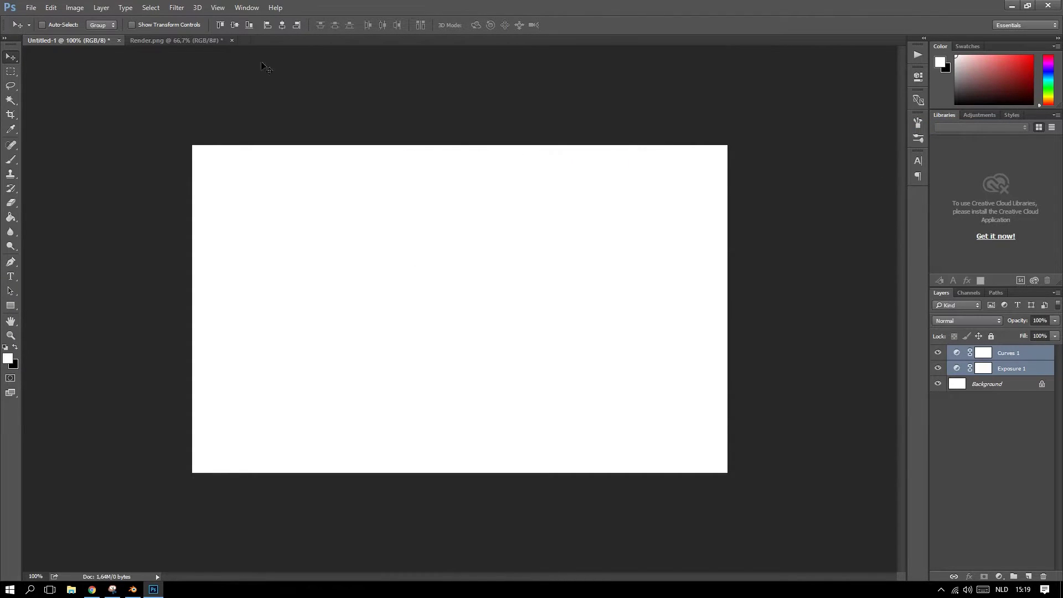
click(118, 40)
click(540, 225)
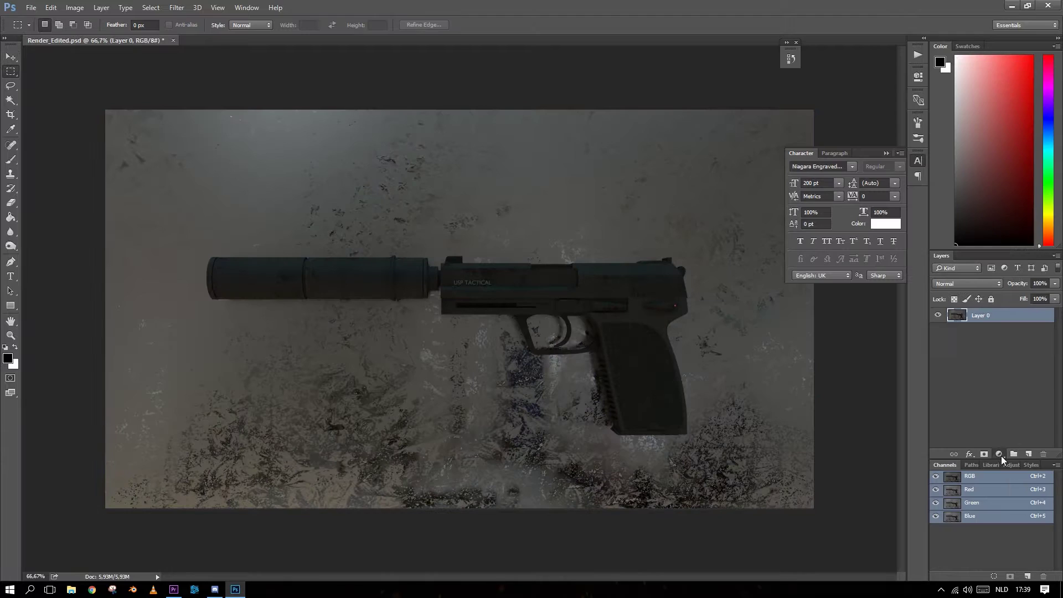
Step: Add a Curves adjustment layer above Layer 0 in Render_Edited.psd and reshape its curve
click(1001, 456)
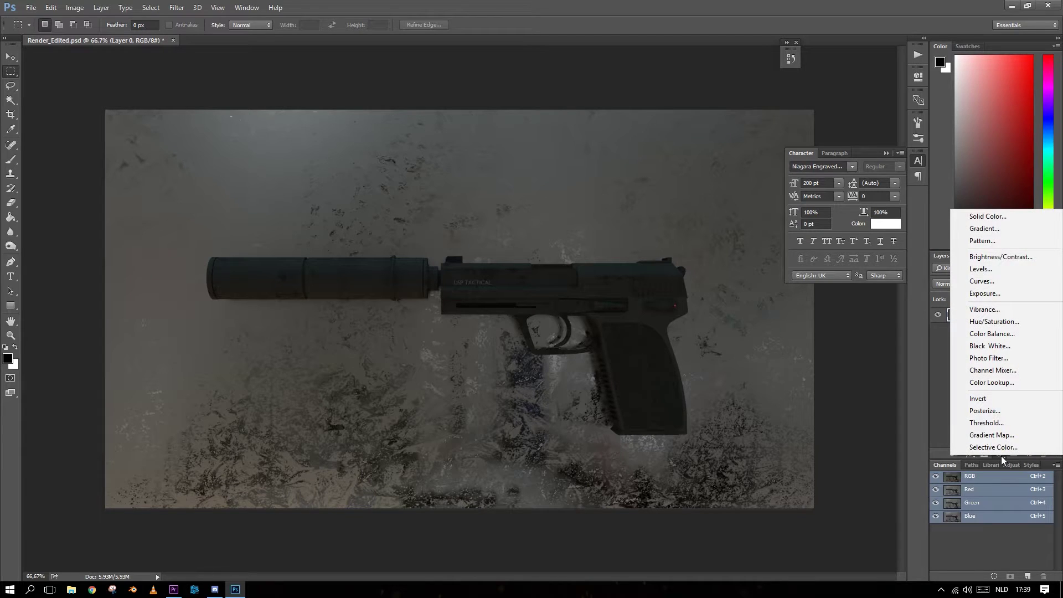
click(995, 282)
drag(854, 162, 832, 186)
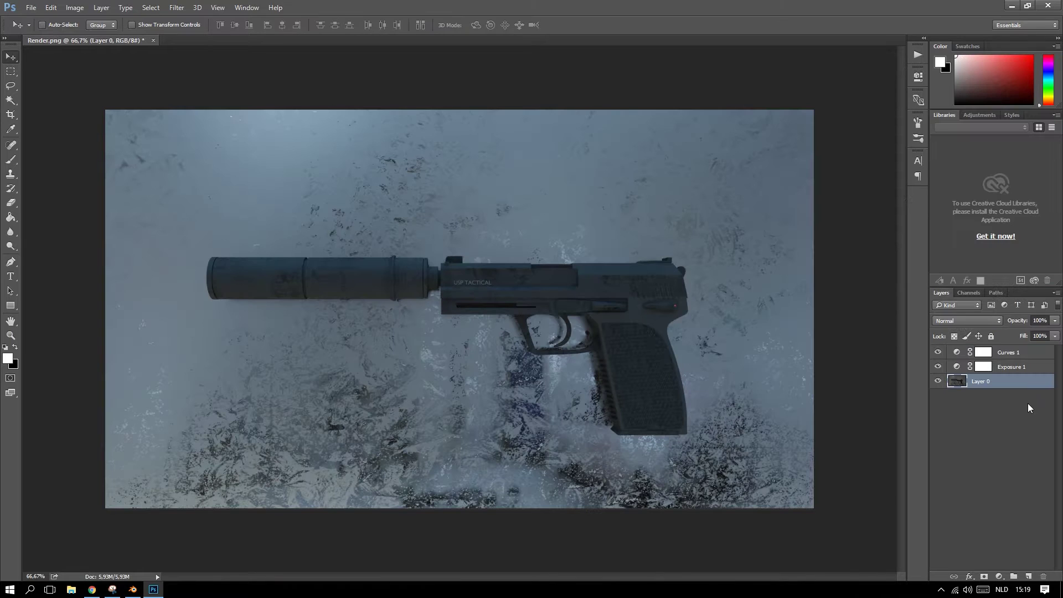
Step: Duplicate Layer 0 of Render.png and add a new empty layer above the copy
right_click(982, 381)
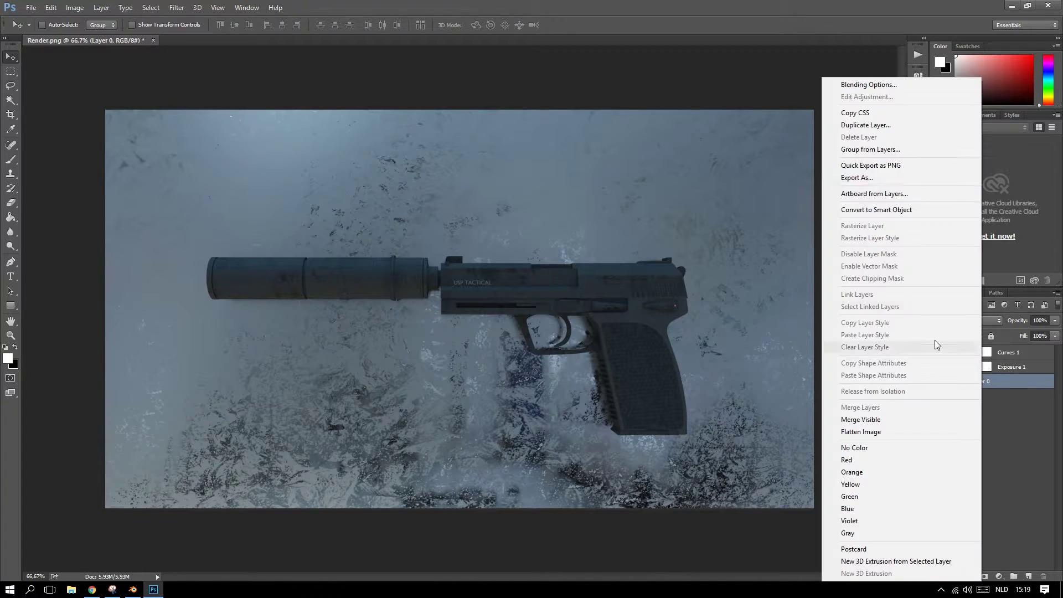
click(872, 125)
key(Return)
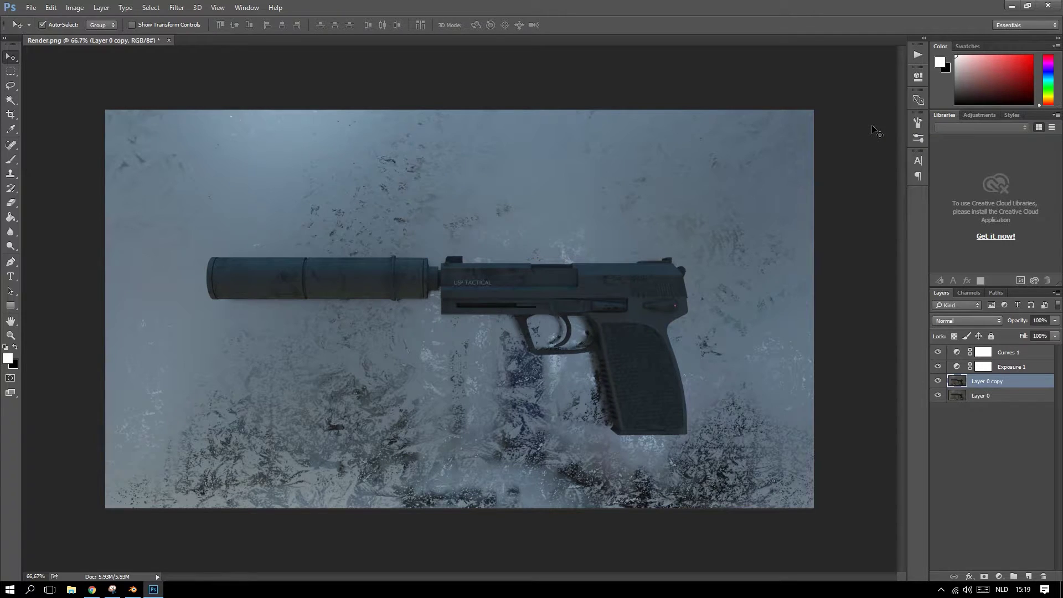
key(ctrl+shift+alt+n)
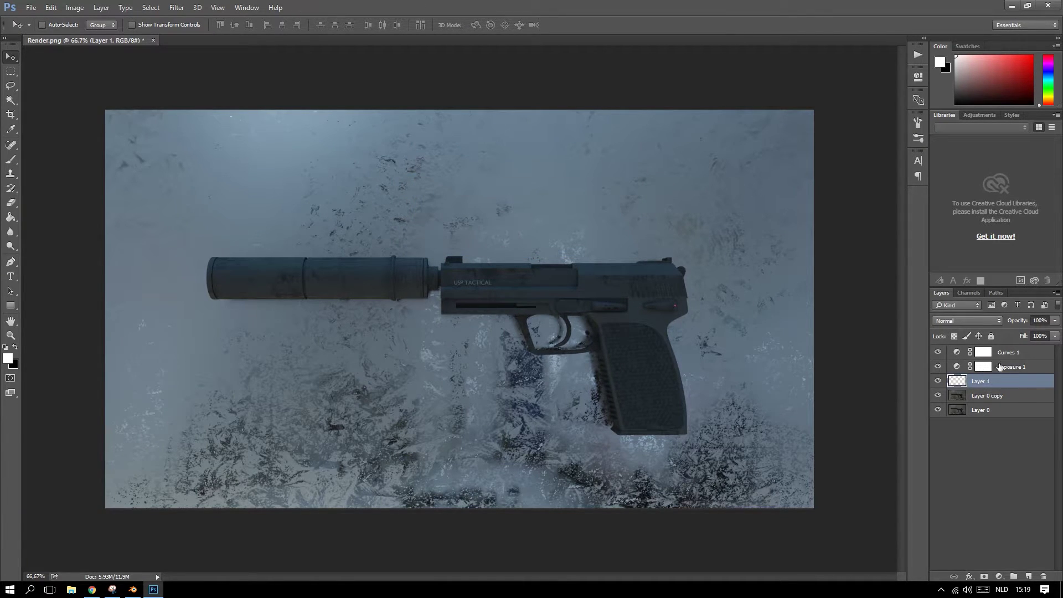
Step: Select the light wall background by Color Range, using a sampled colour with Fuzziness 16
click(151, 7)
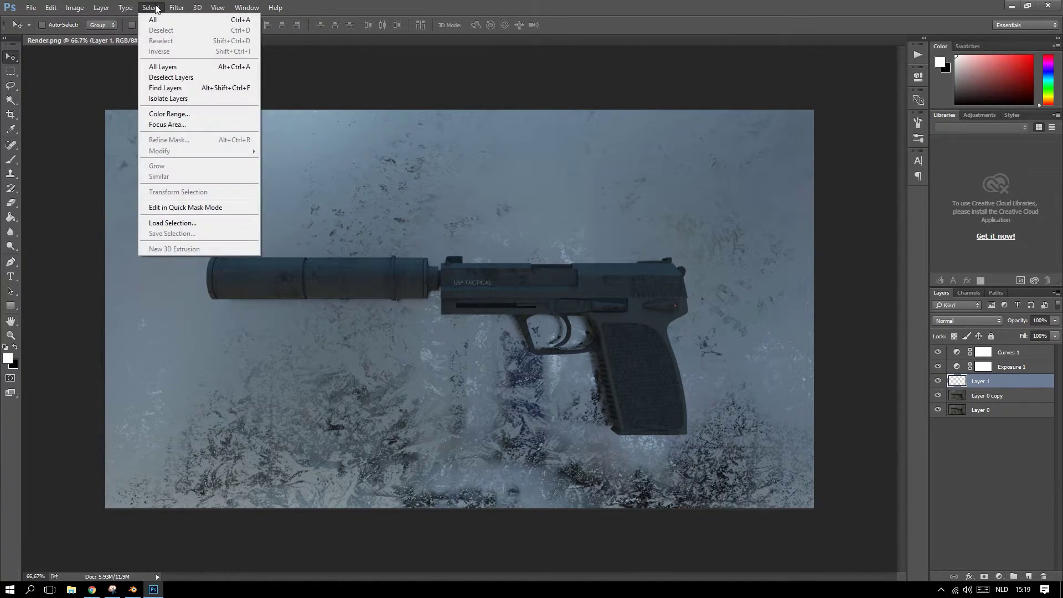
click(167, 114)
click(625, 302)
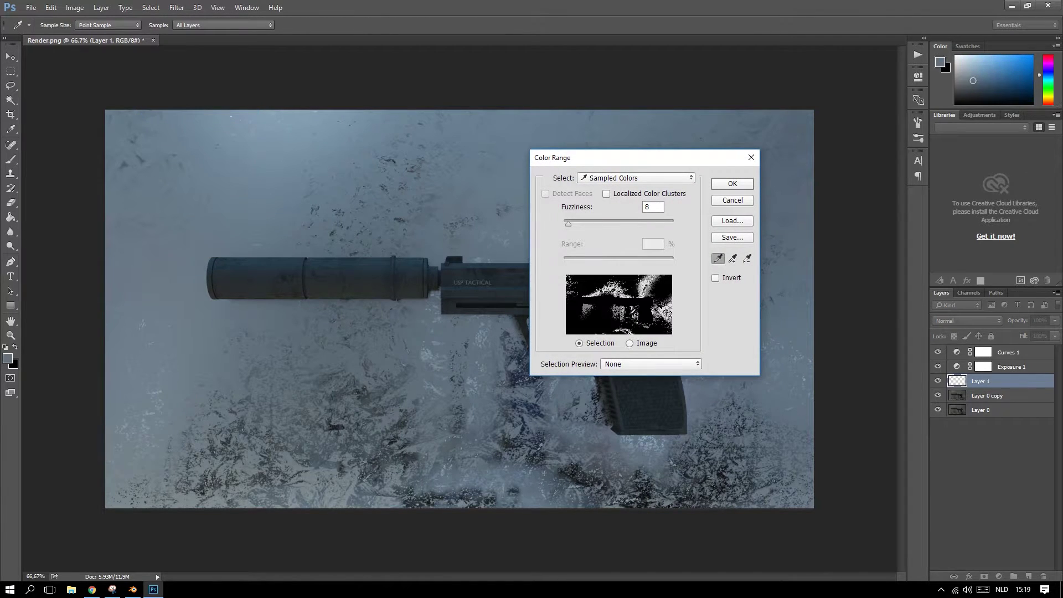
mouse_move(568, 221)
mouse_down()
mouse_move(586, 225)
mouse_move(572, 222)
mouse_up()
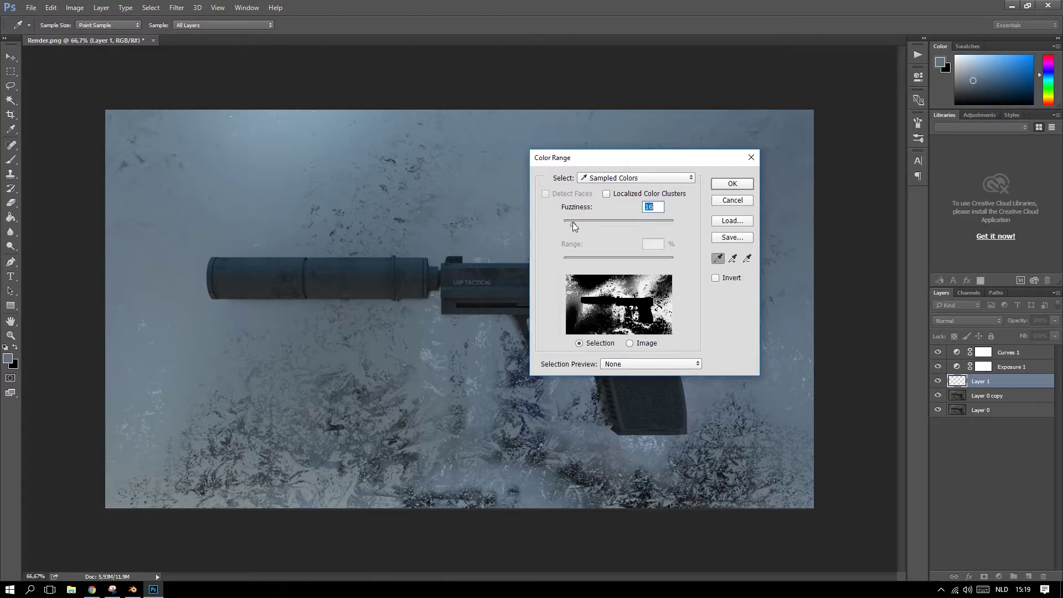
click(732, 184)
Step: Fill the Color Range selection on Layer 1 with white and clear the selection
click(52, 7)
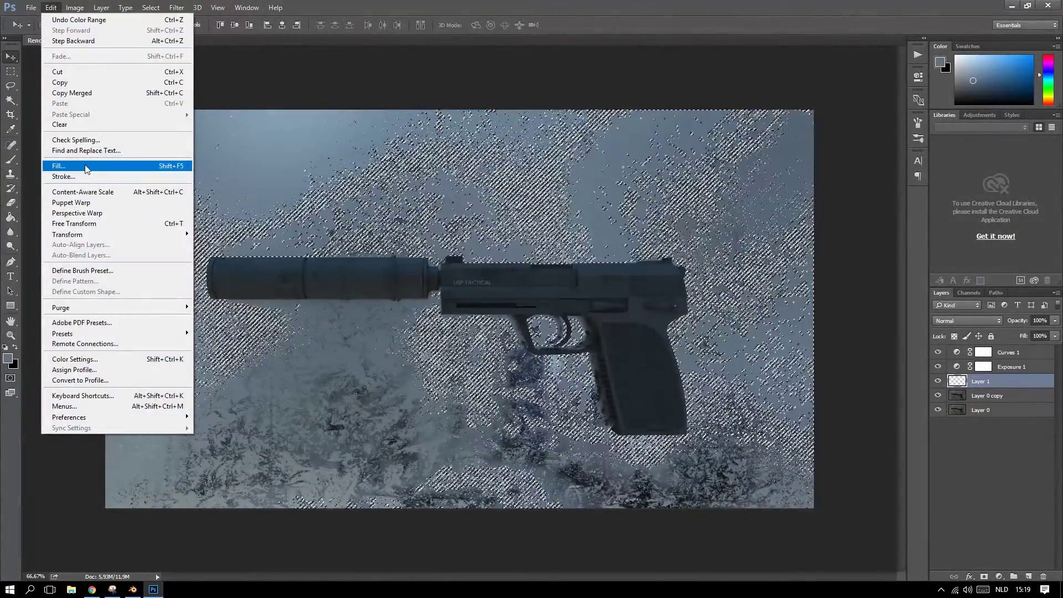
click(61, 166)
click(529, 170)
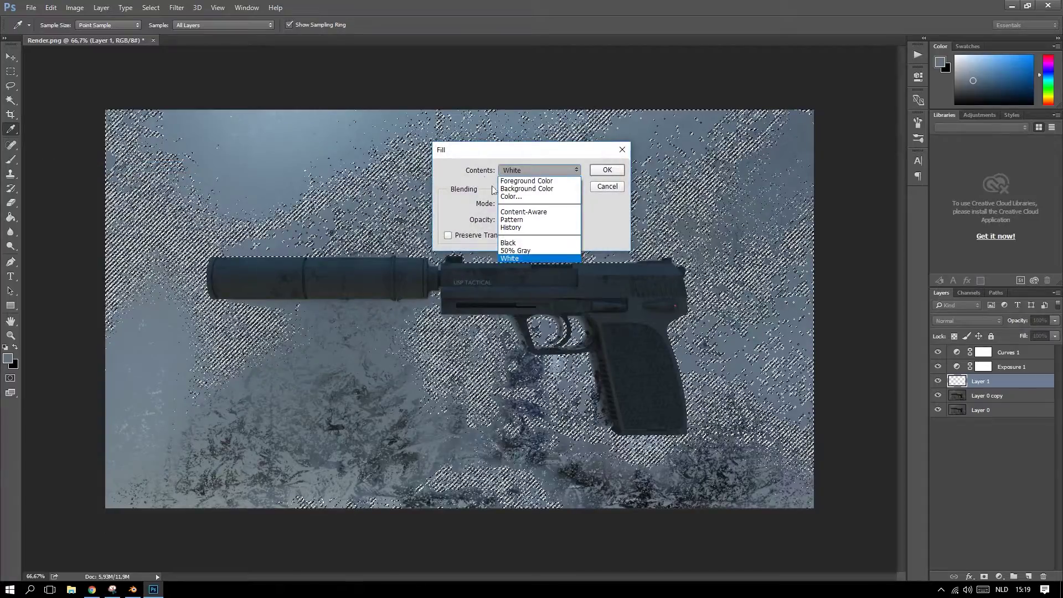
click(526, 169)
click(607, 172)
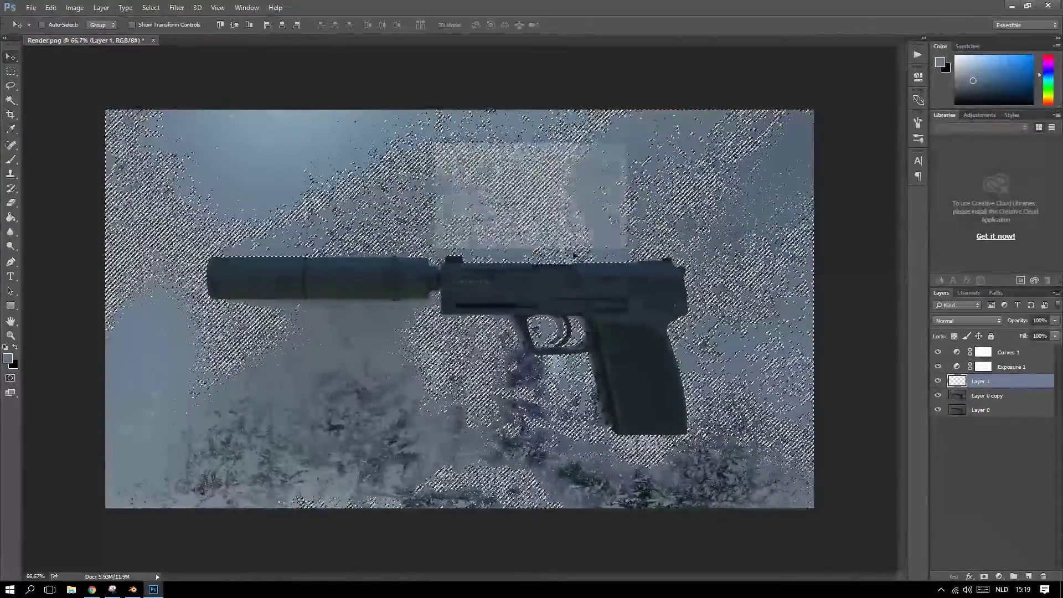
click(11, 72)
key(ctrl+d)
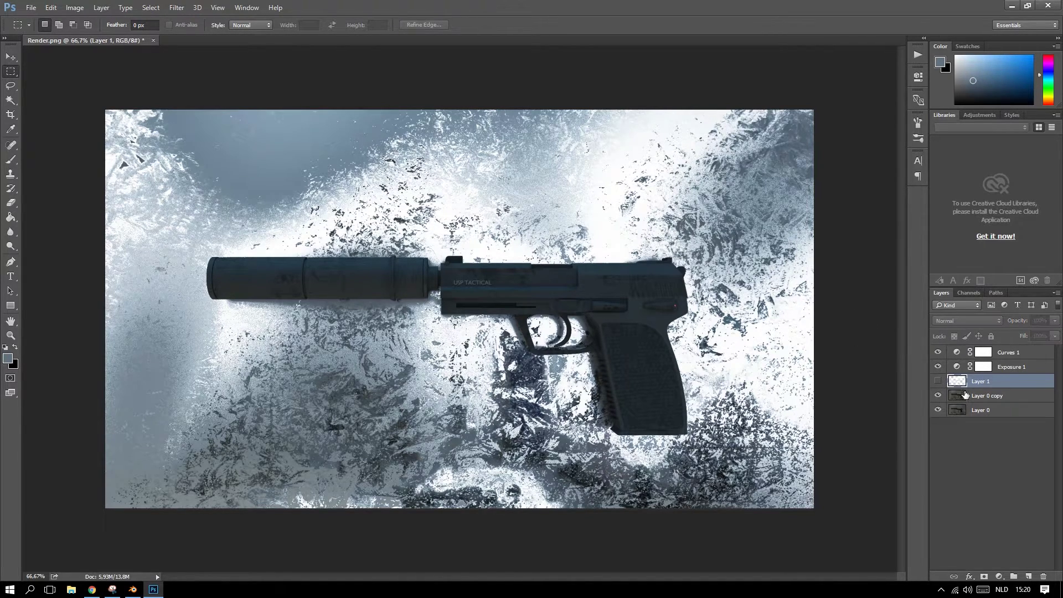
Step: Hide Layer 1 and add a new empty layer above it
click(938, 381)
key(ctrl+shift+n)
key(Return)
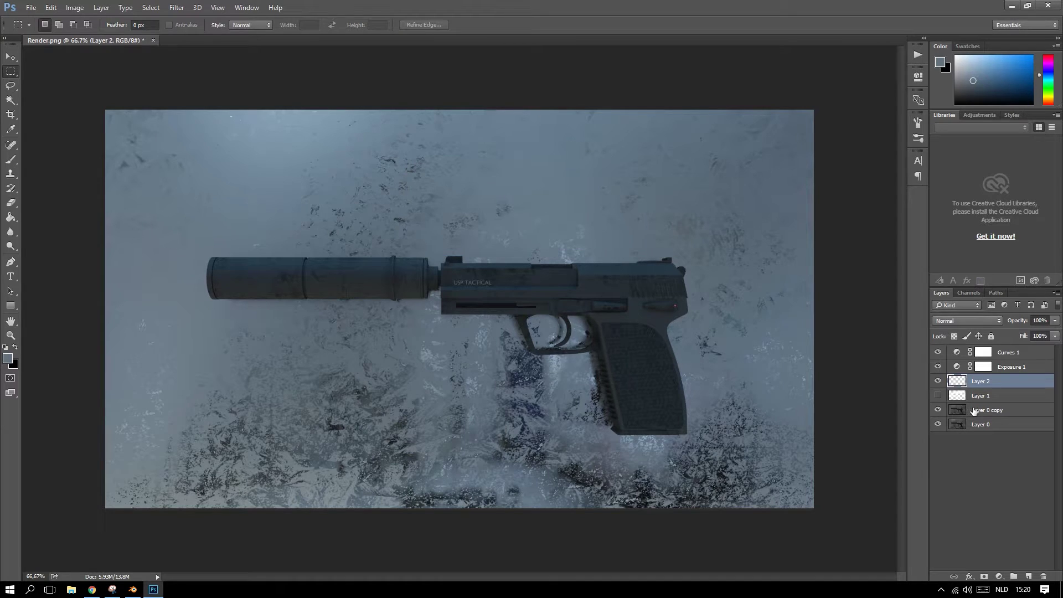
Step: Select the lighter wall tones of Layer 0 copy by Color Range, using a sampled colour with Fuzziness 40
click(974, 411)
click(125, 7)
click(185, 113)
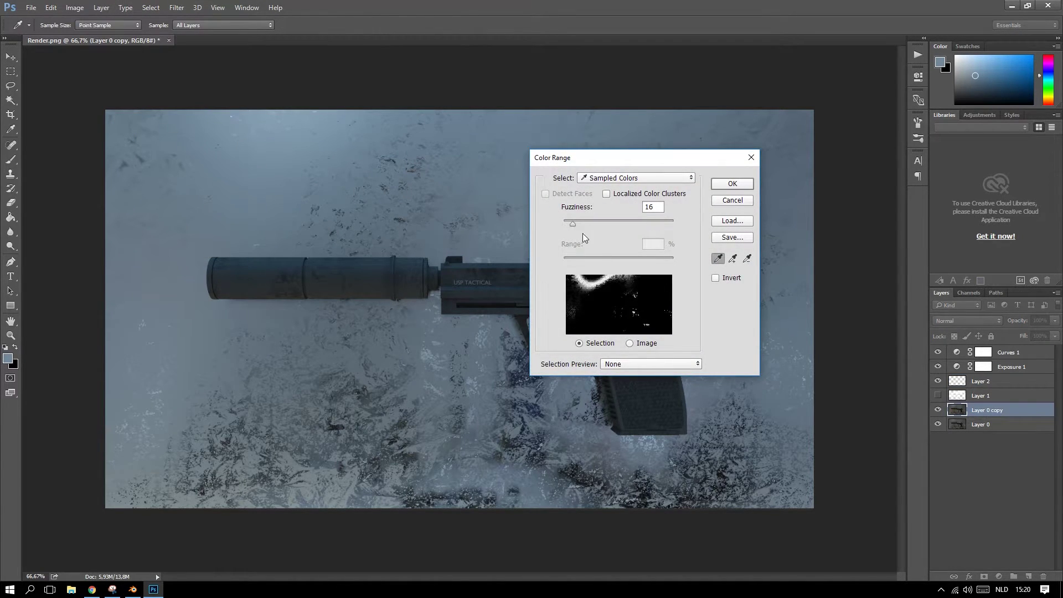
drag(573, 224, 586, 225)
click(725, 185)
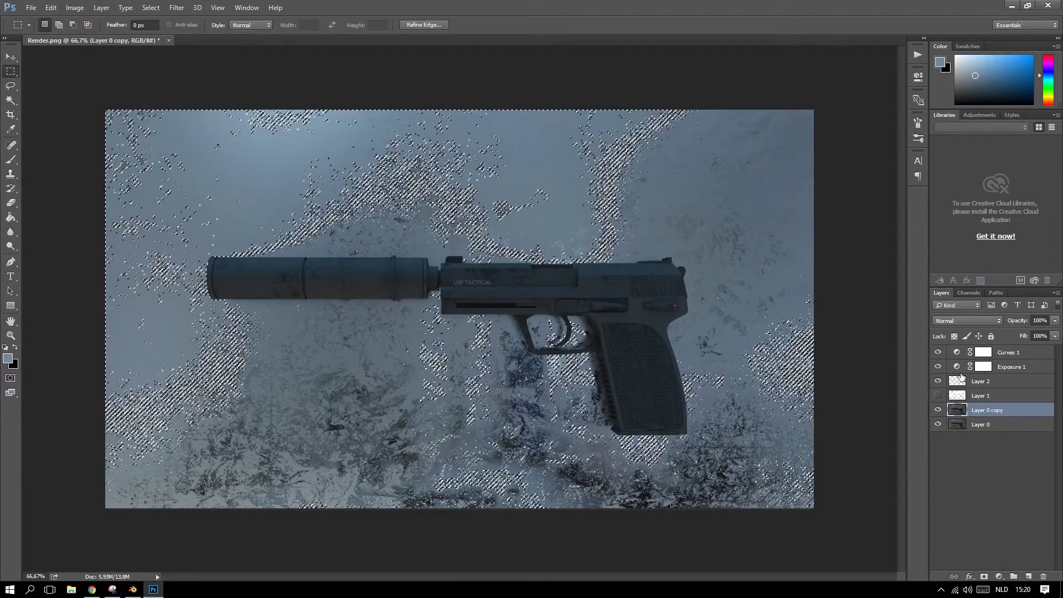
Step: Fill the selected wall areas on Layer 2 with white and clear the selection
click(969, 381)
click(50, 8)
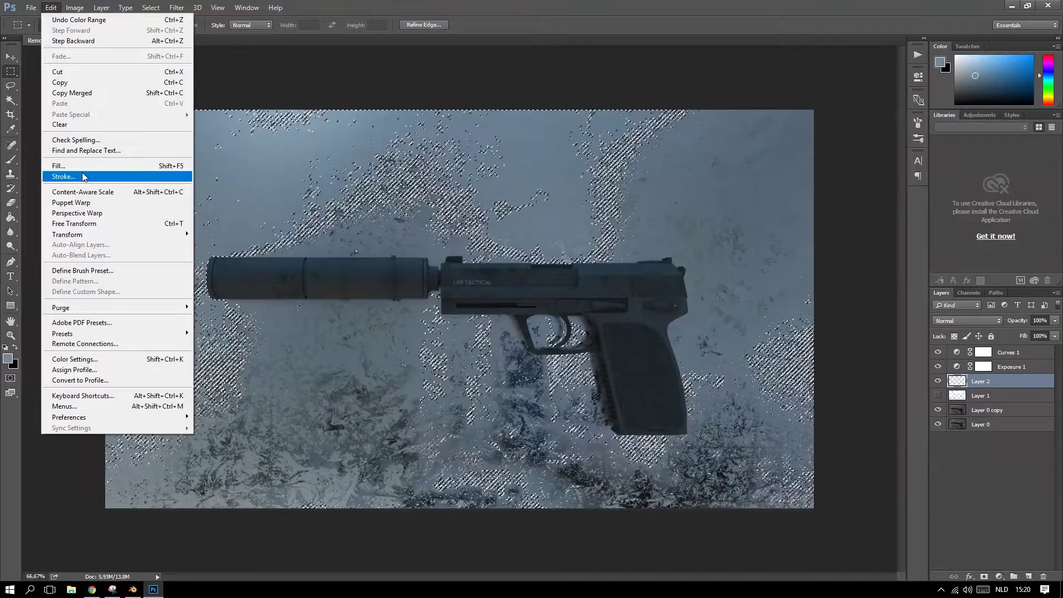
click(58, 166)
key(Return)
key(ctrl+d)
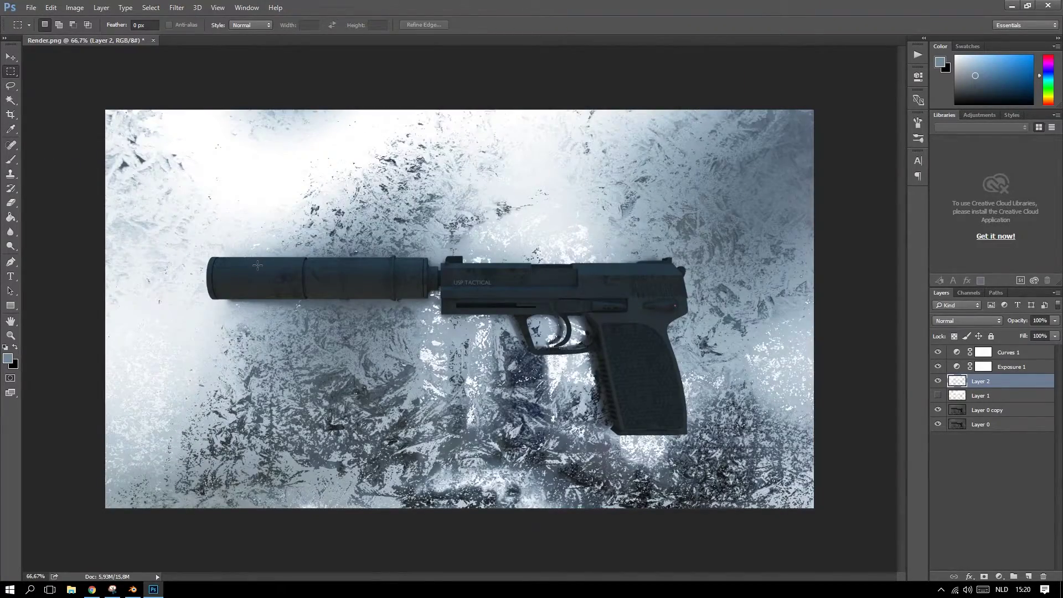
Step: Show Layer 1 and replace the white-filled Layer 2 with a new empty layer
click(938, 381)
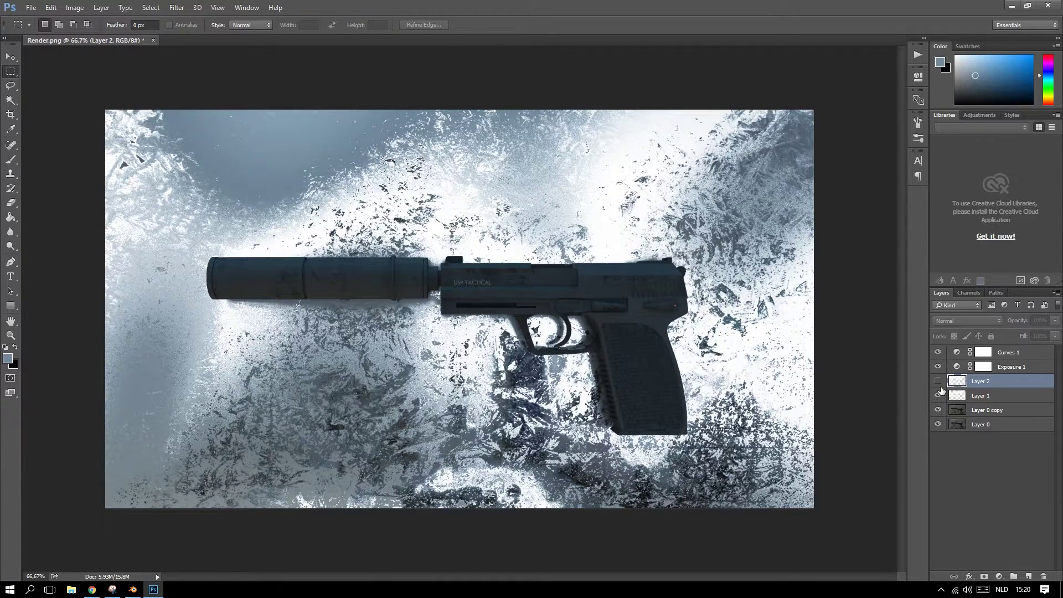
key(Delete)
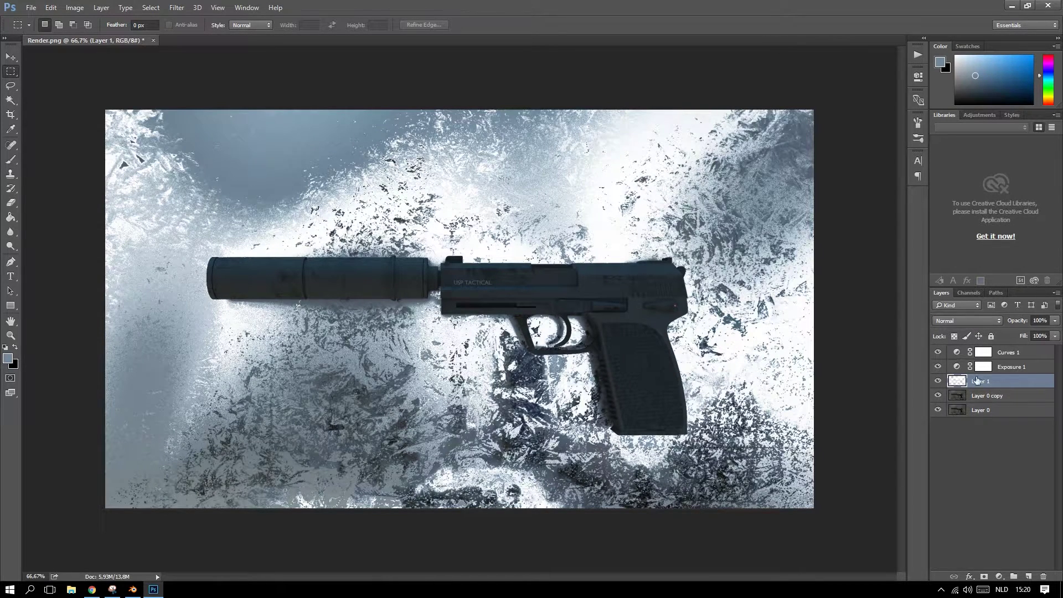
click(992, 400)
click(999, 382)
key(ctrl+shift+n)
key(Return)
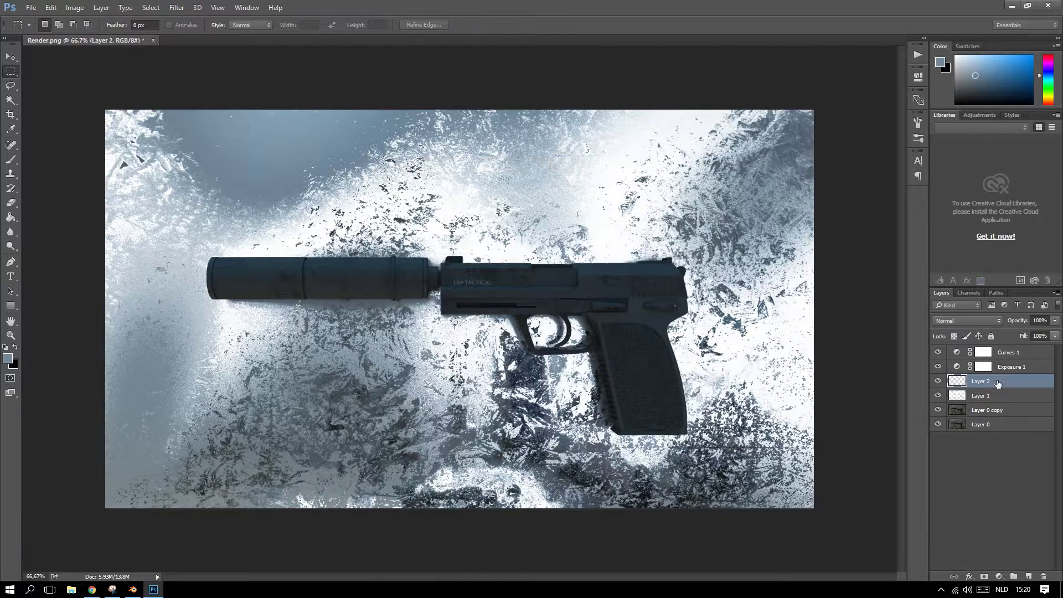
Step: Select the pistol's darkest tones on Layer 0 copy by Color Range, using a sampled colour with Fuzziness 20
click(958, 413)
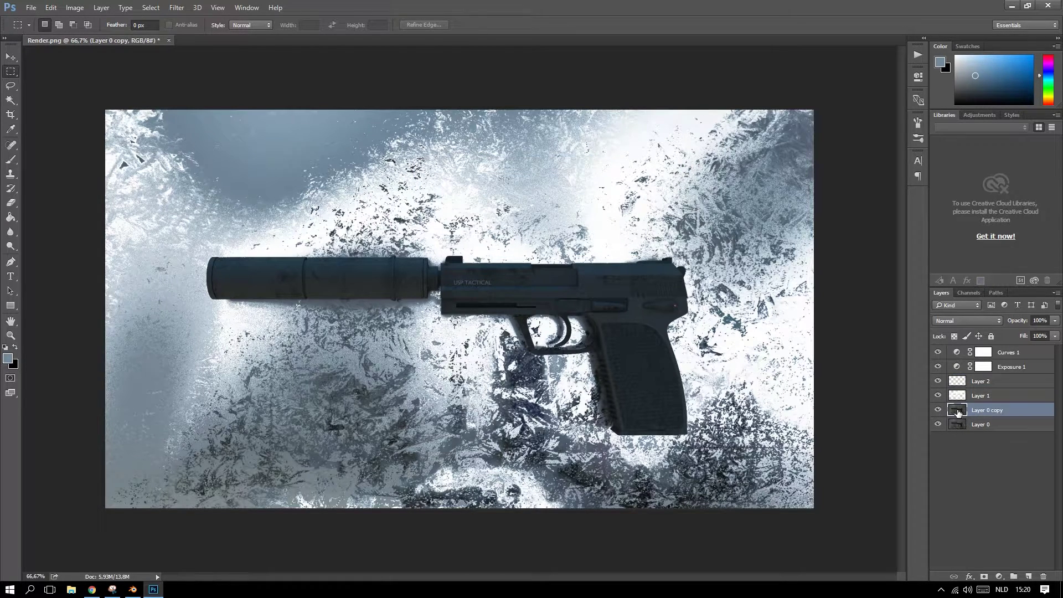
click(151, 7)
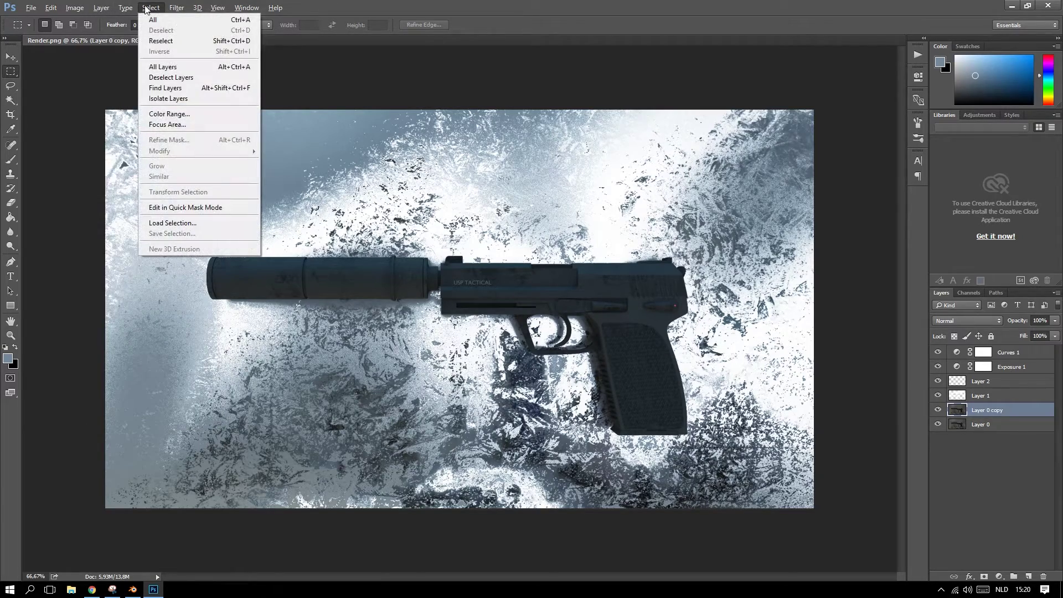
mouse_move(177, 8)
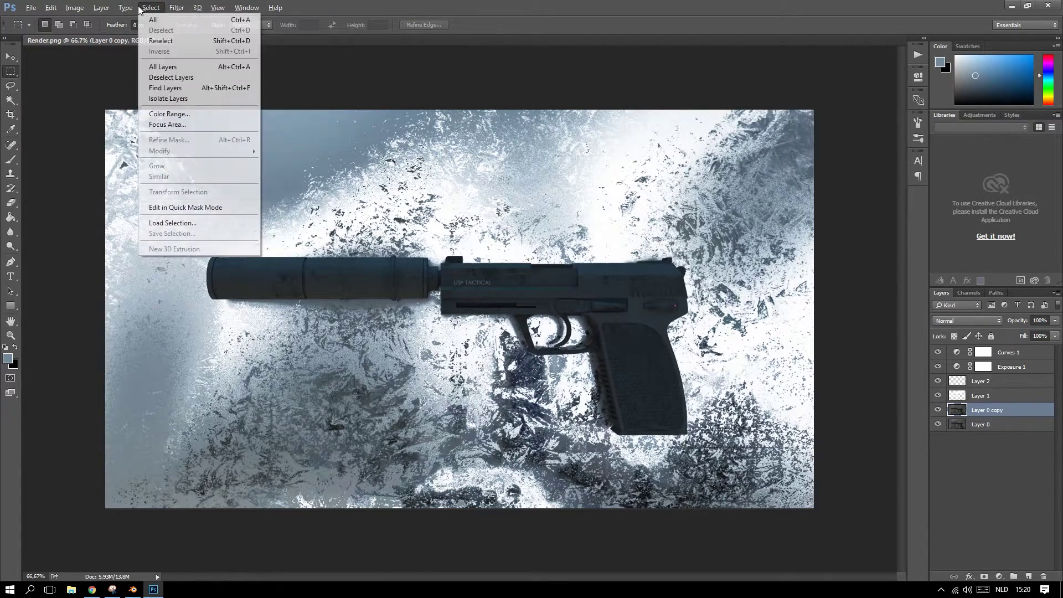
click(158, 117)
click(503, 291)
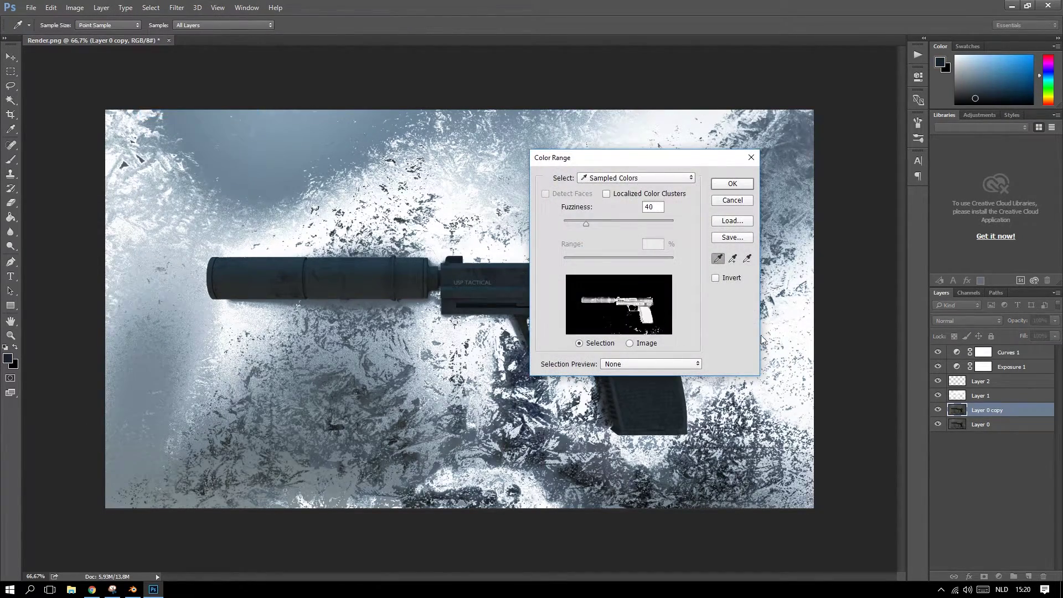
drag(581, 220, 575, 223)
click(730, 184)
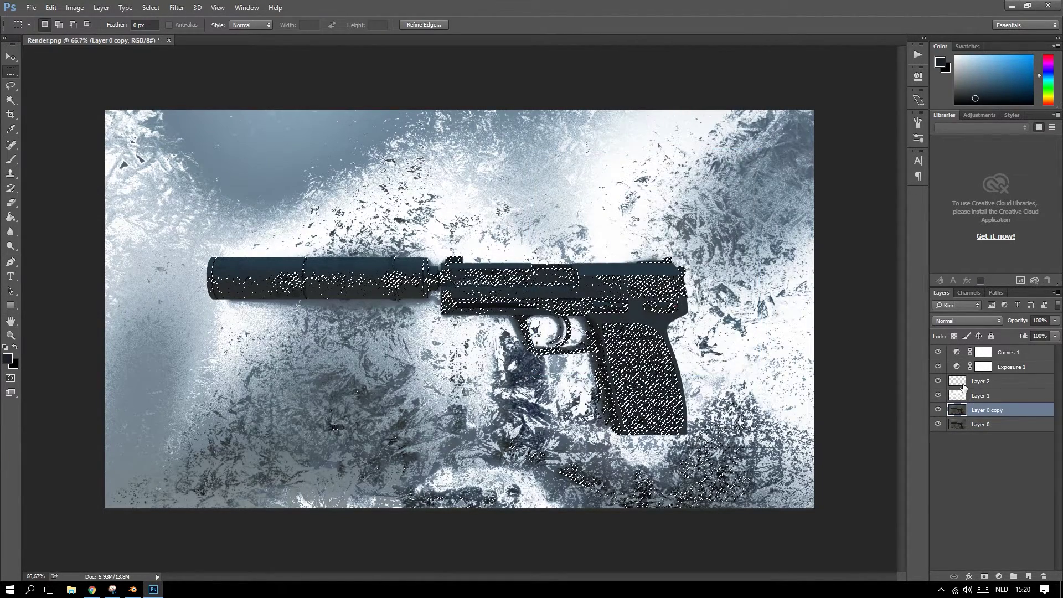
Step: Fill the selected dark pistol areas on Layer 2 with white and clear the selection
click(980, 381)
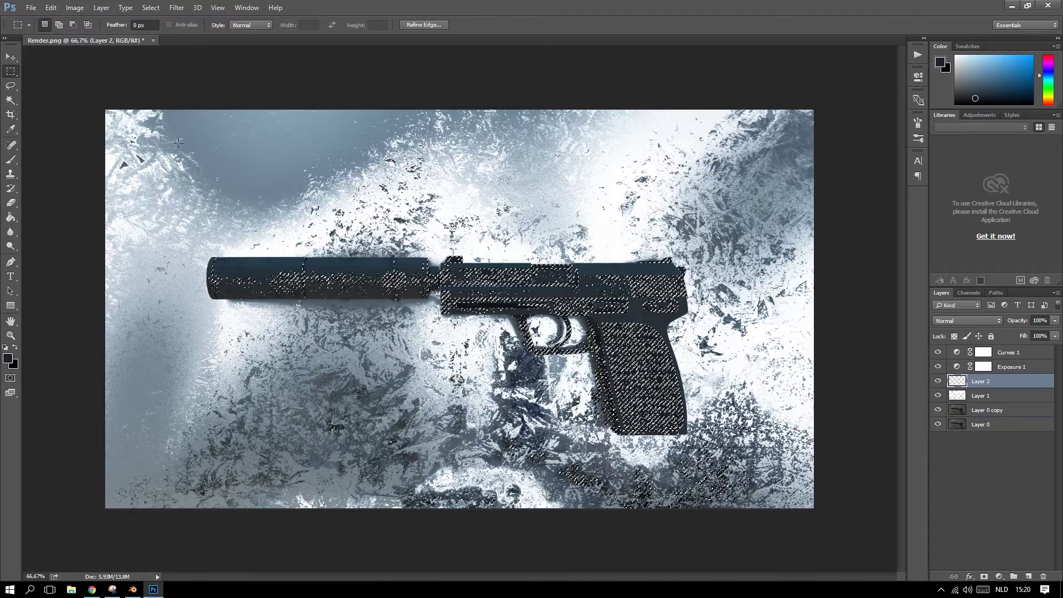
click(51, 8)
click(68, 165)
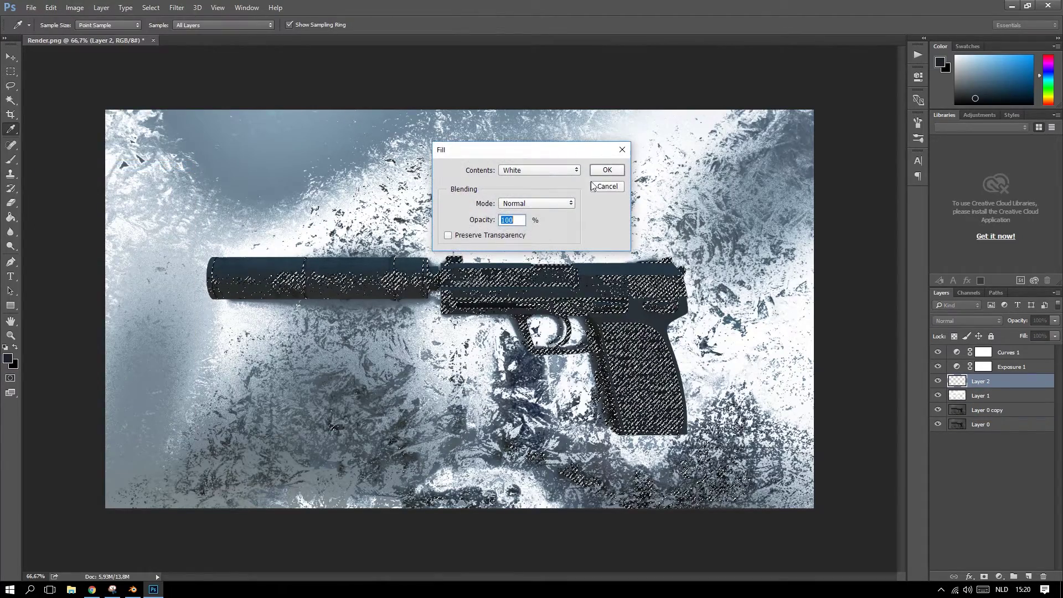
click(605, 170)
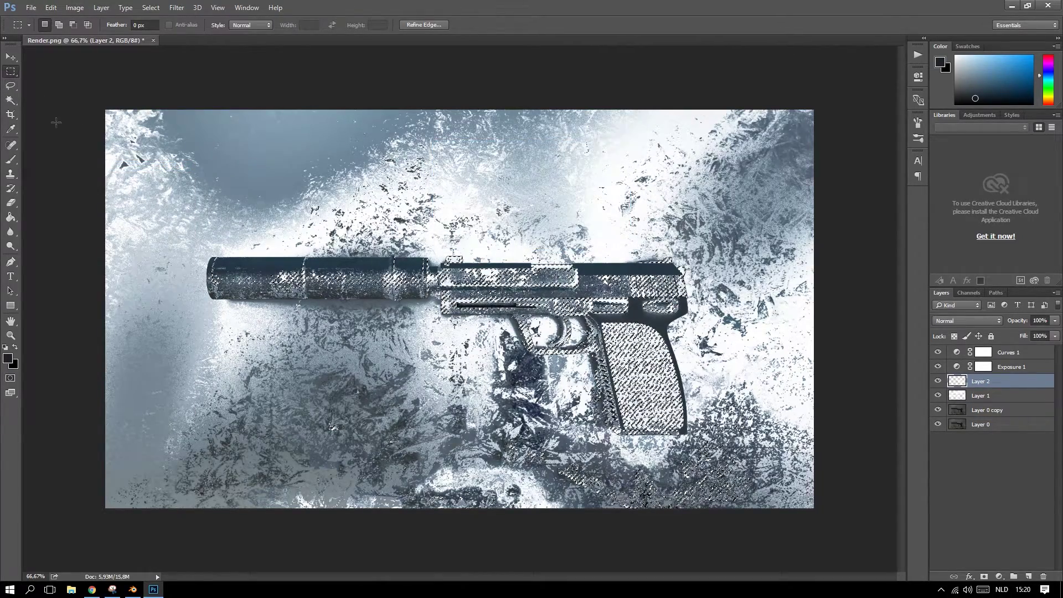
key(ctrl+d)
key(ctrl+minus)
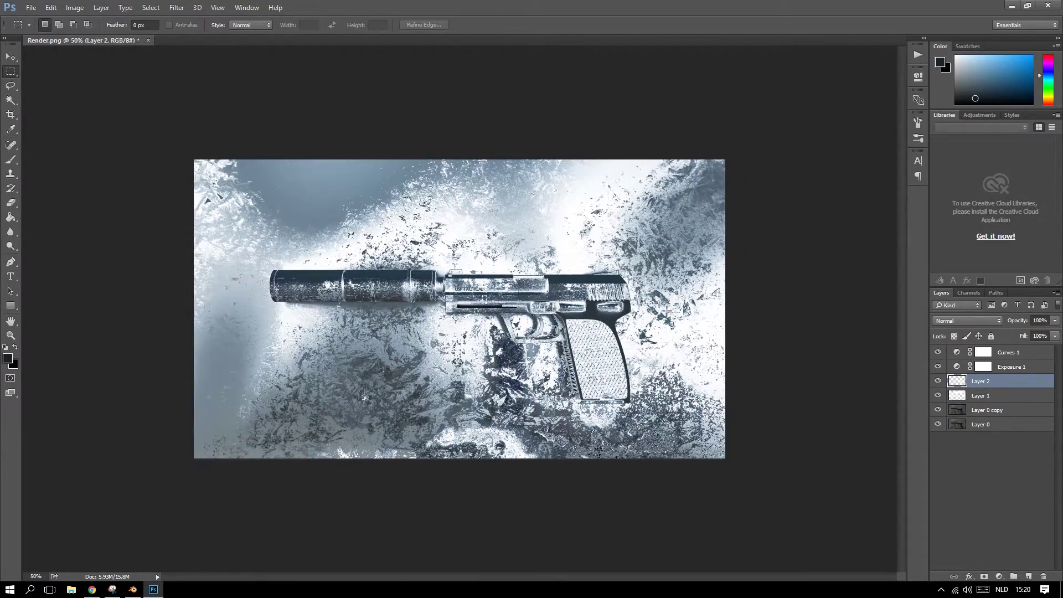
key(ctrl+plus)
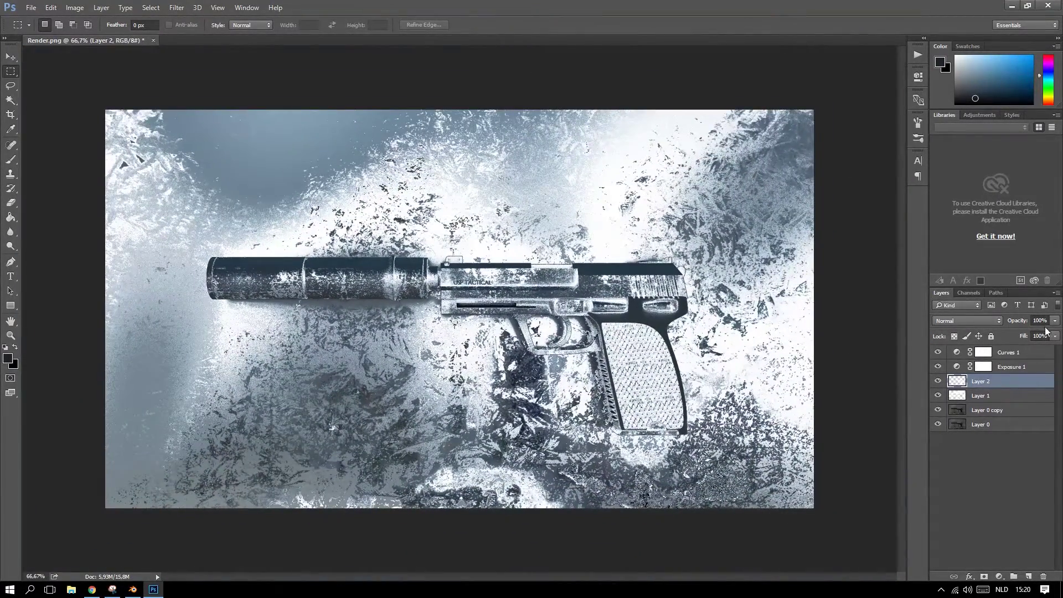
Step: Try Layer 2 at 78% opacity and restore it to 100%
click(1054, 321)
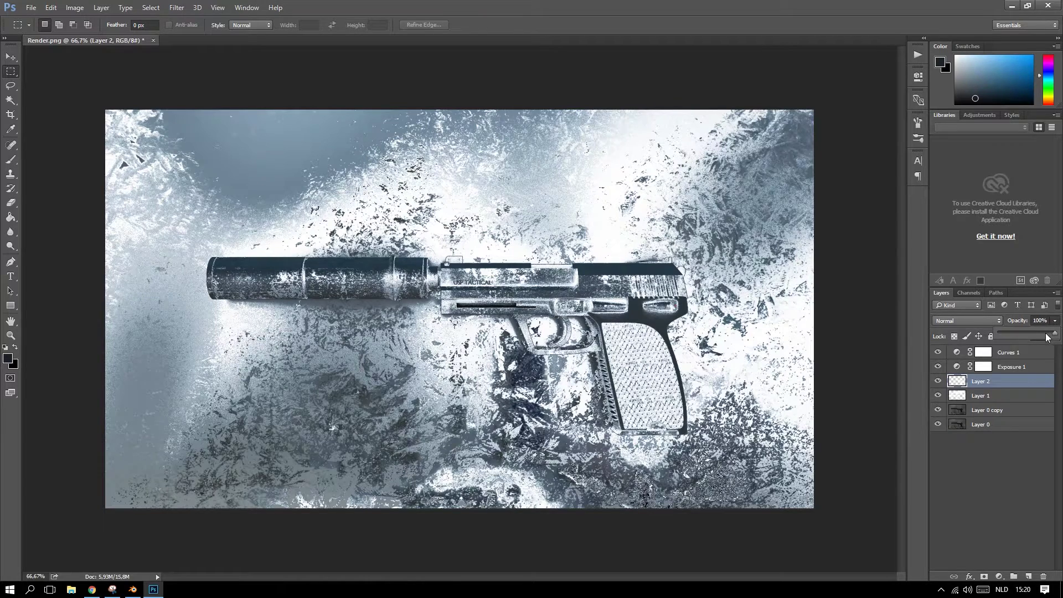
drag(1047, 337, 1044, 336)
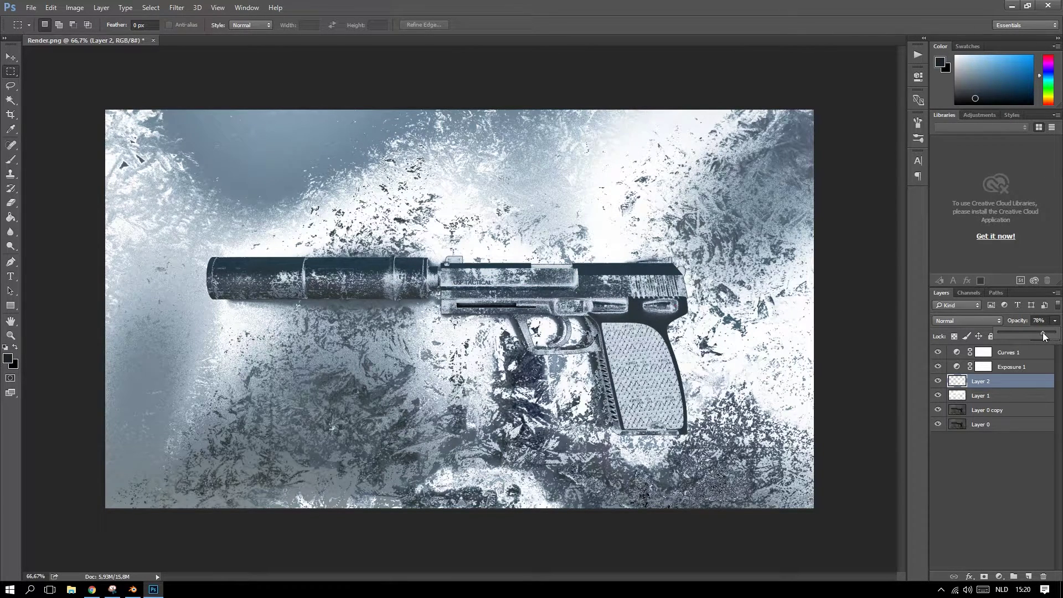
drag(1045, 336, 1053, 334)
Step: Add a new empty layer above Layer 2 and hide Layer 2
click(1004, 383)
key(ctrl+shift+n)
key(Return)
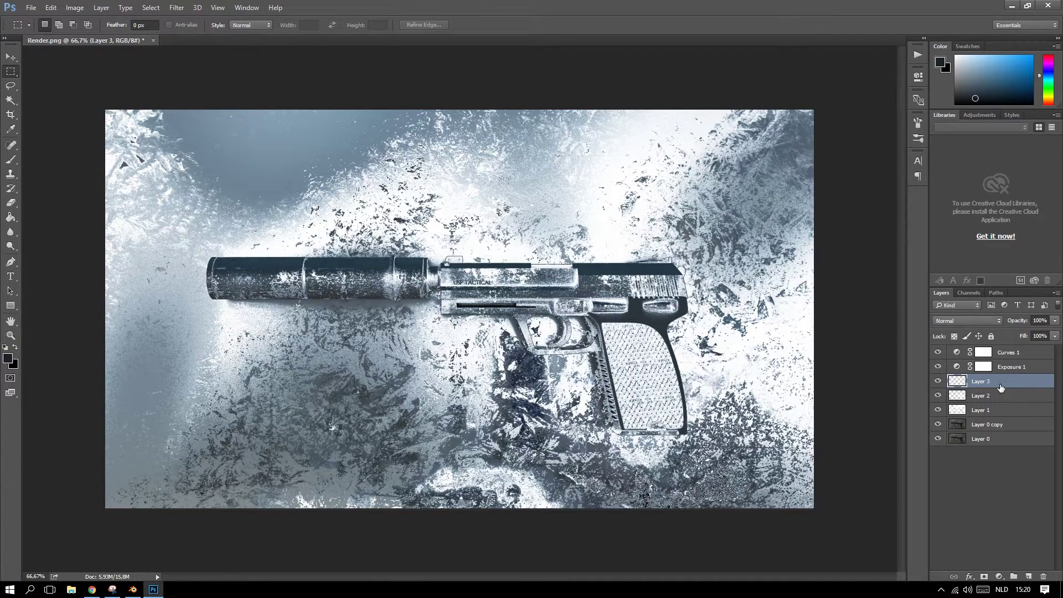
click(937, 395)
Step: Select the pistol on Layer 0 copy by Color Range, sampling the silencer's upper edge with Fuzziness 30
click(985, 424)
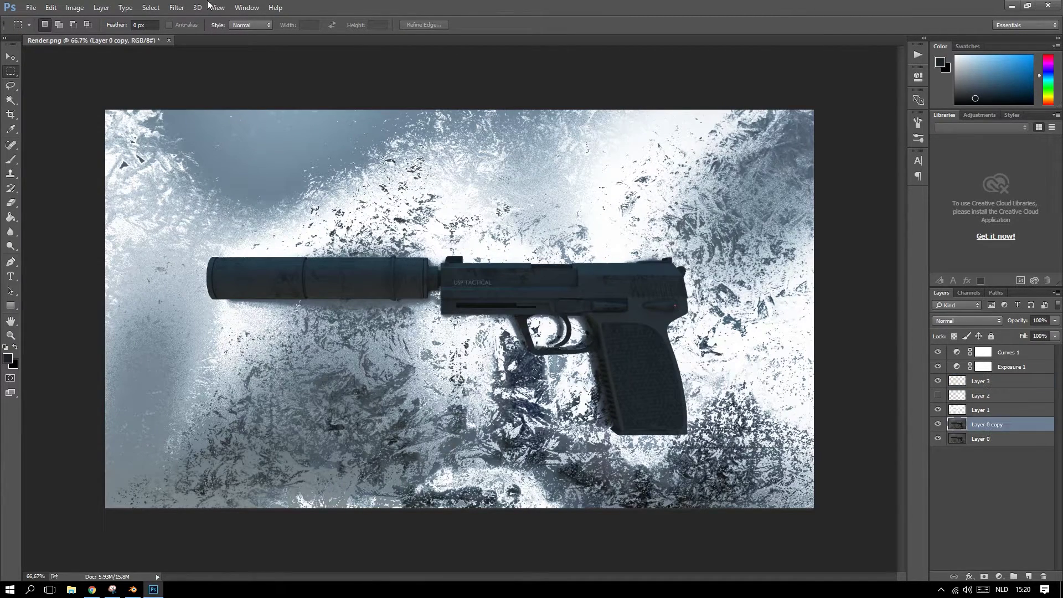
click(145, 8)
click(168, 114)
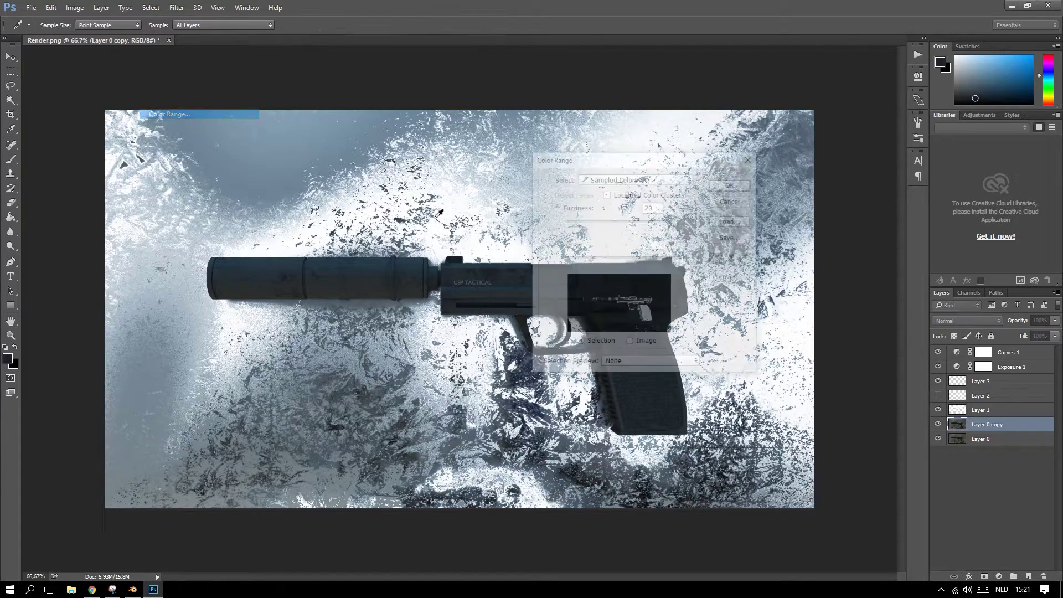
click(383, 260)
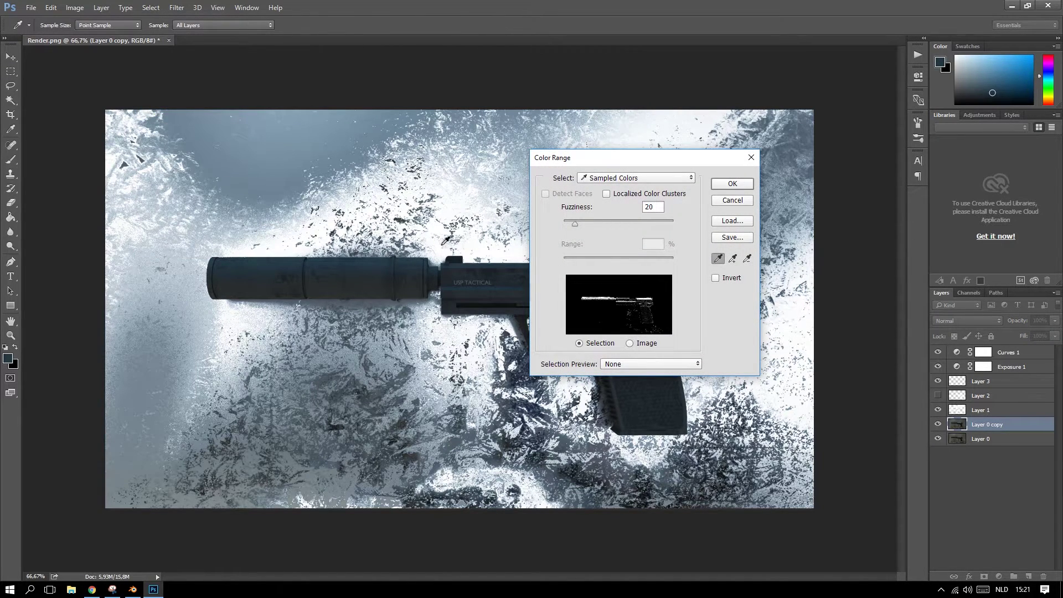
drag(566, 222, 579, 224)
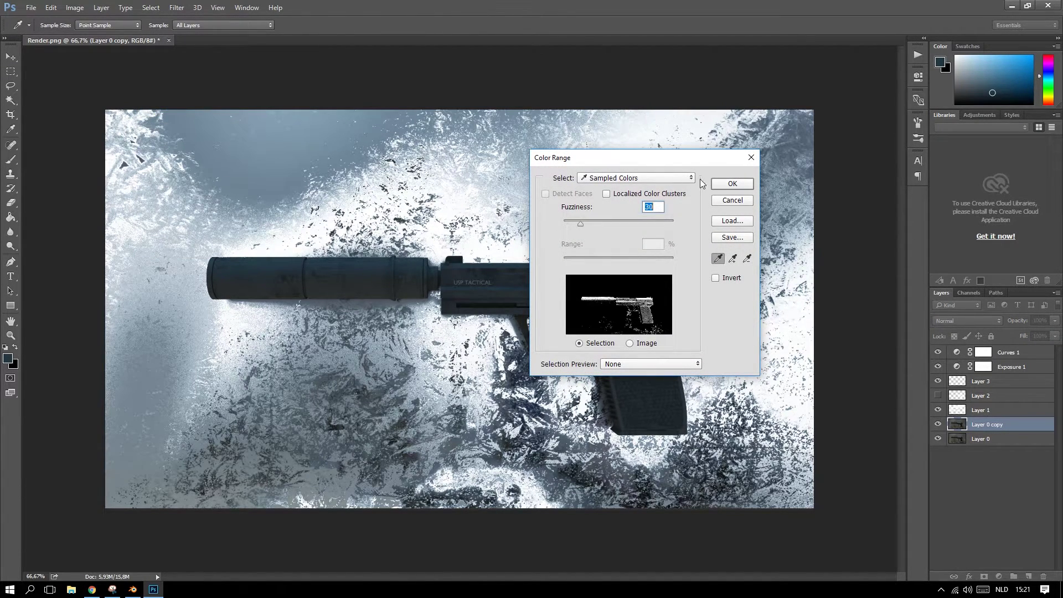
click(732, 184)
Step: Fill the selected pistol areas on Layer 3 with white and clear the selection
click(50, 7)
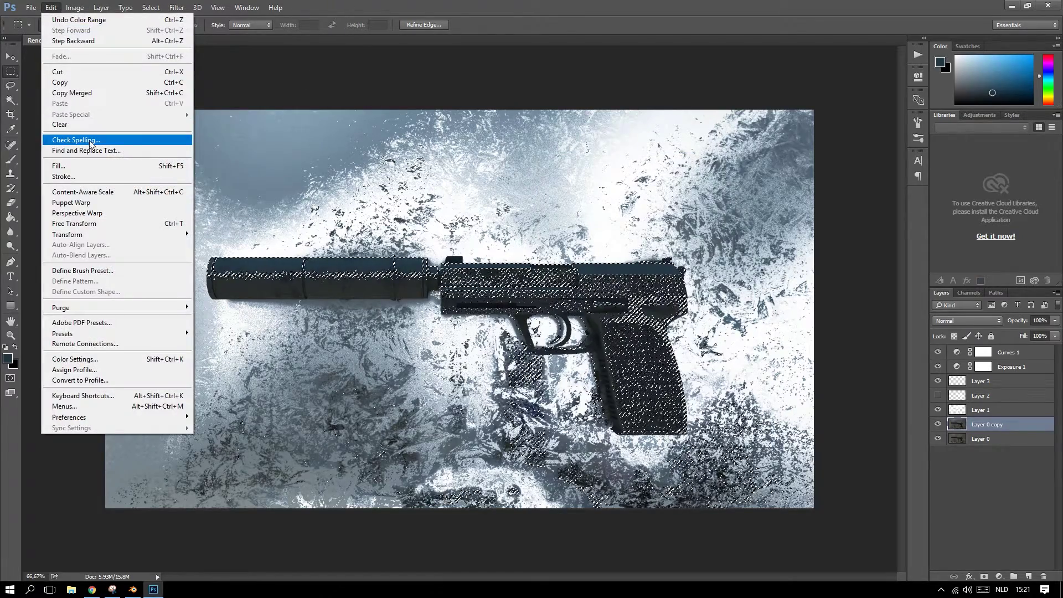
click(982, 380)
click(58, 9)
click(61, 166)
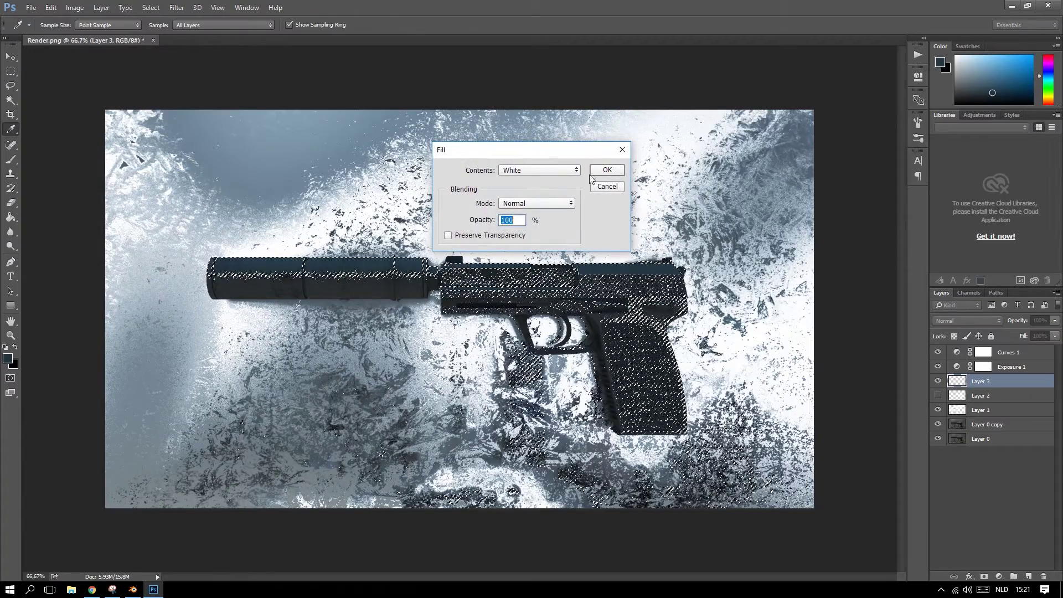
click(606, 168)
key(ctrl+d)
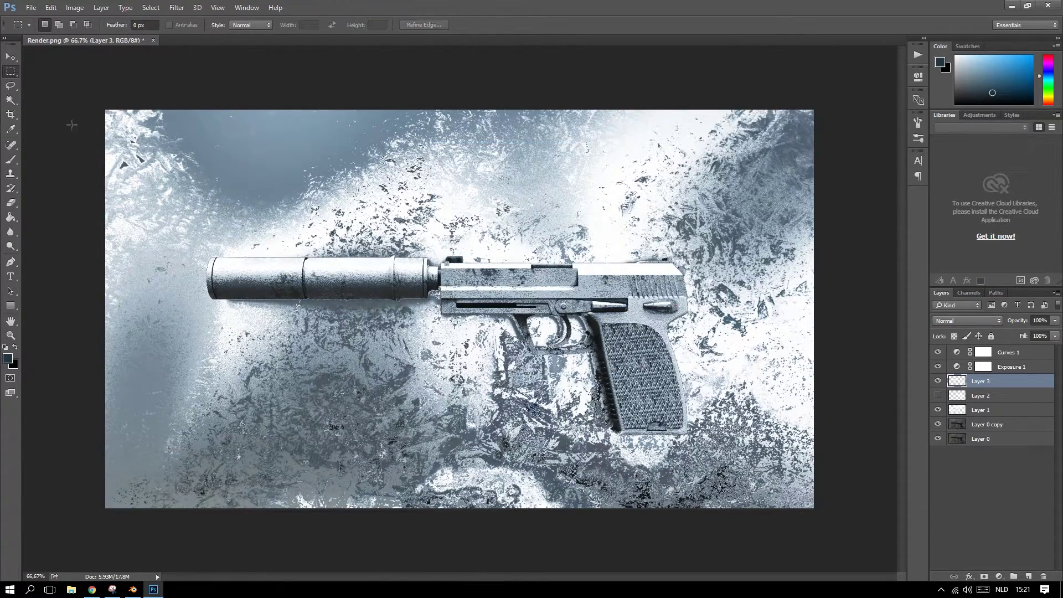
Step: Compare the image with Layer 2 shown and hidden, and delete Layer 2
click(937, 395)
click(937, 395)
click(938, 395)
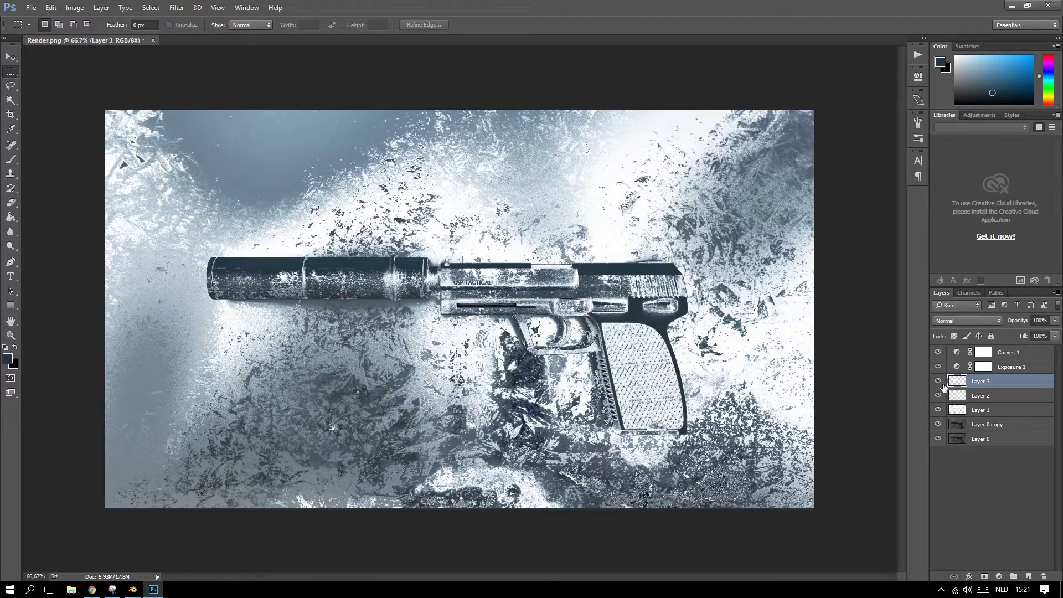
click(937, 395)
click(938, 395)
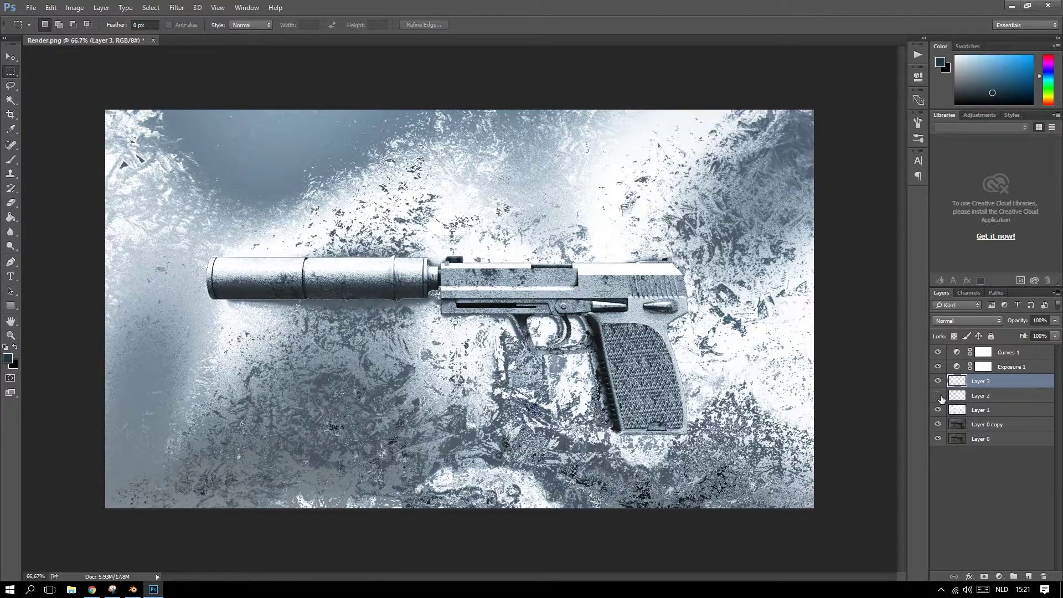
click(994, 400)
key(Delete)
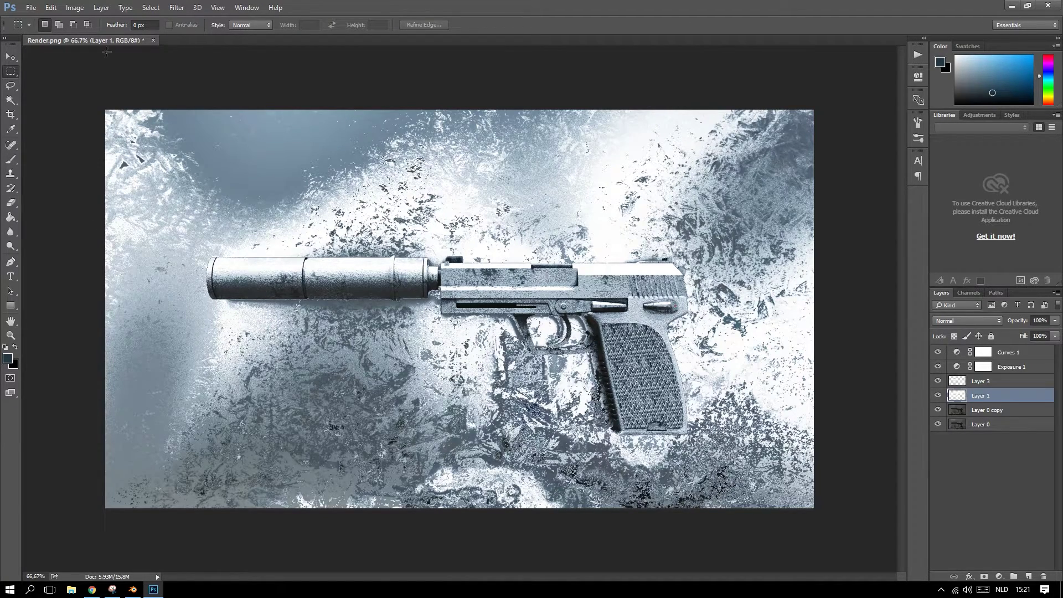
Step: Save the document in the Desktop's Tutorial folder as the Photoshop file Render_Edited, with Maximize Compatibility on
click(31, 7)
click(59, 136)
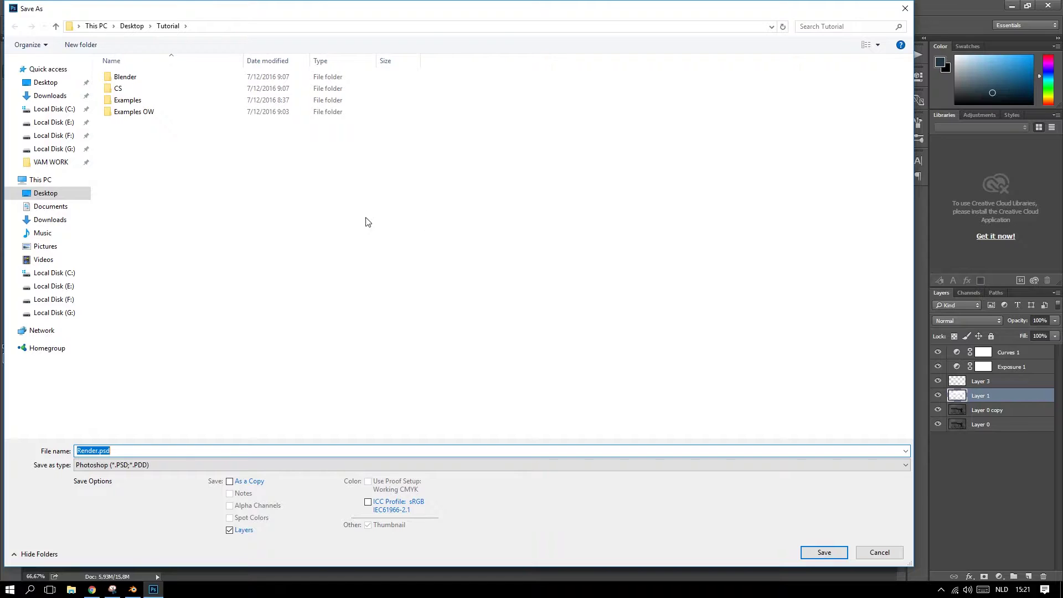
click(48, 195)
double_click(192, 90)
click(137, 450)
double_click(137, 451)
text(Render)
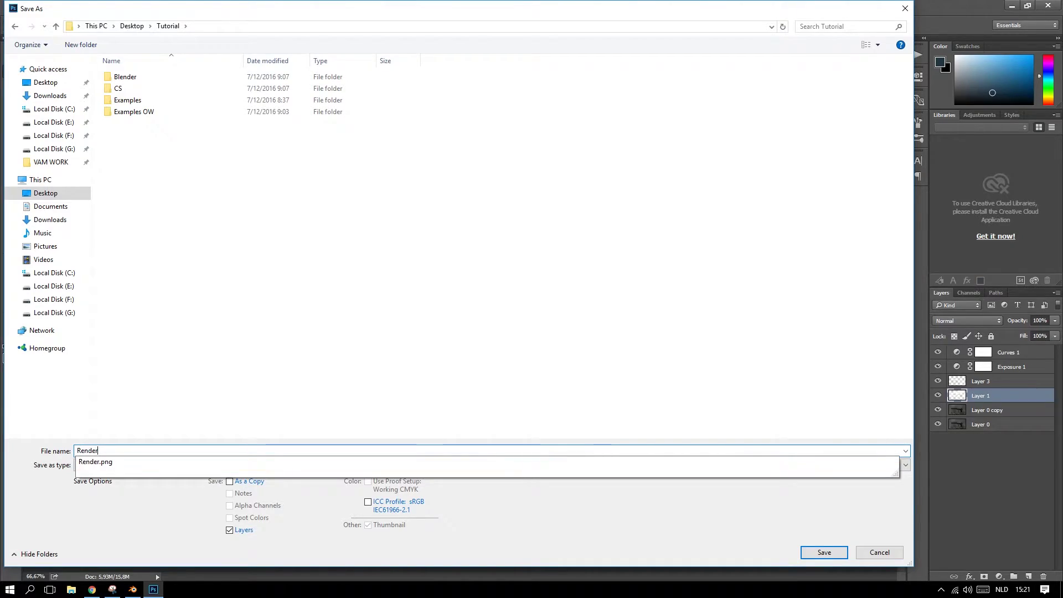
text(_Edited)
key(Return)
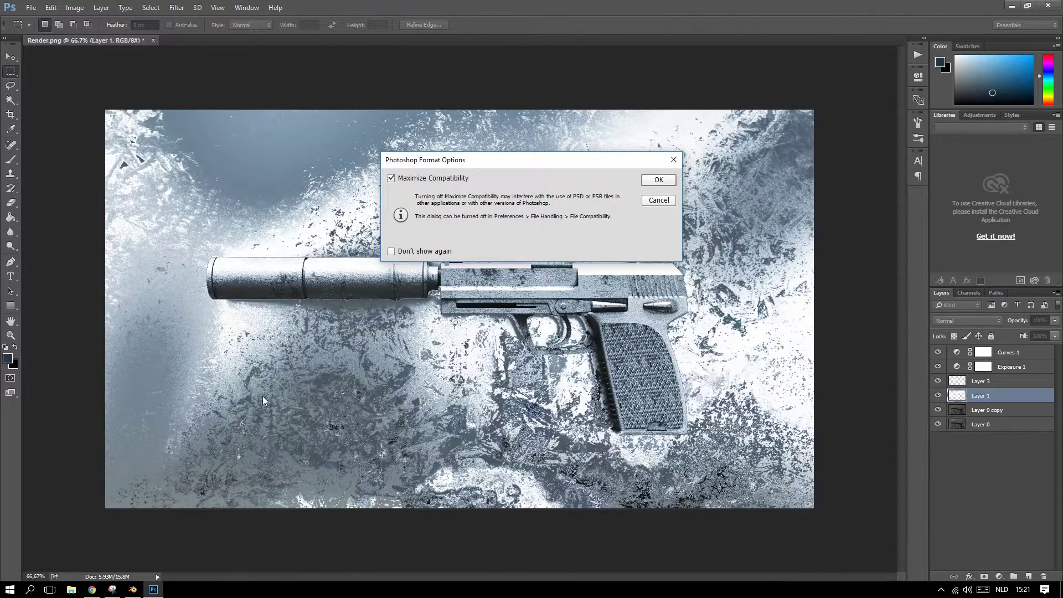
click(671, 181)
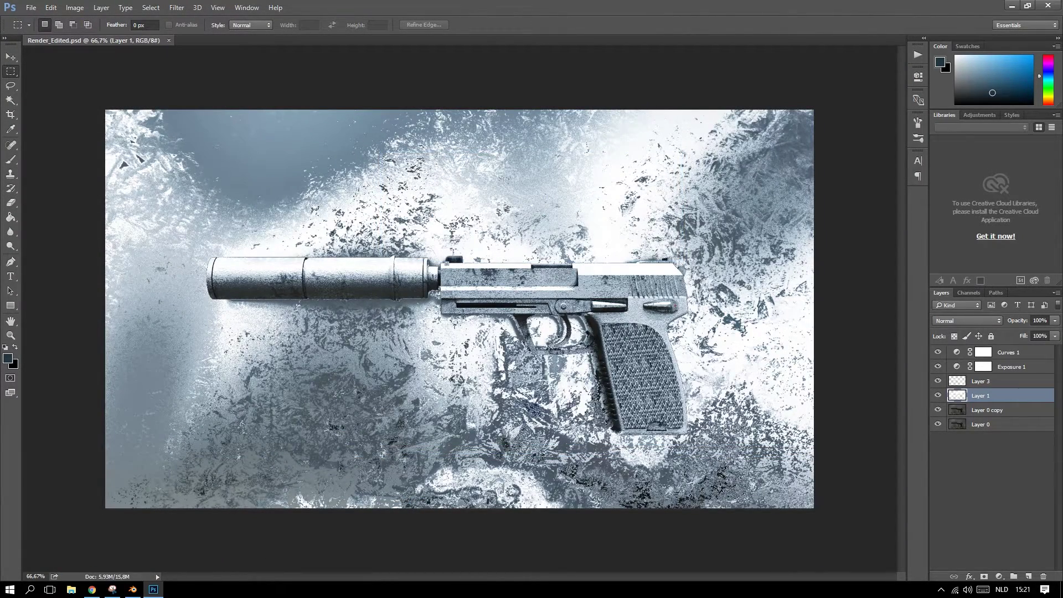
Step: Apply a Gaussian Blur with a radius of 0.3 pixels to Layer 1
key(z)
click(332, 277)
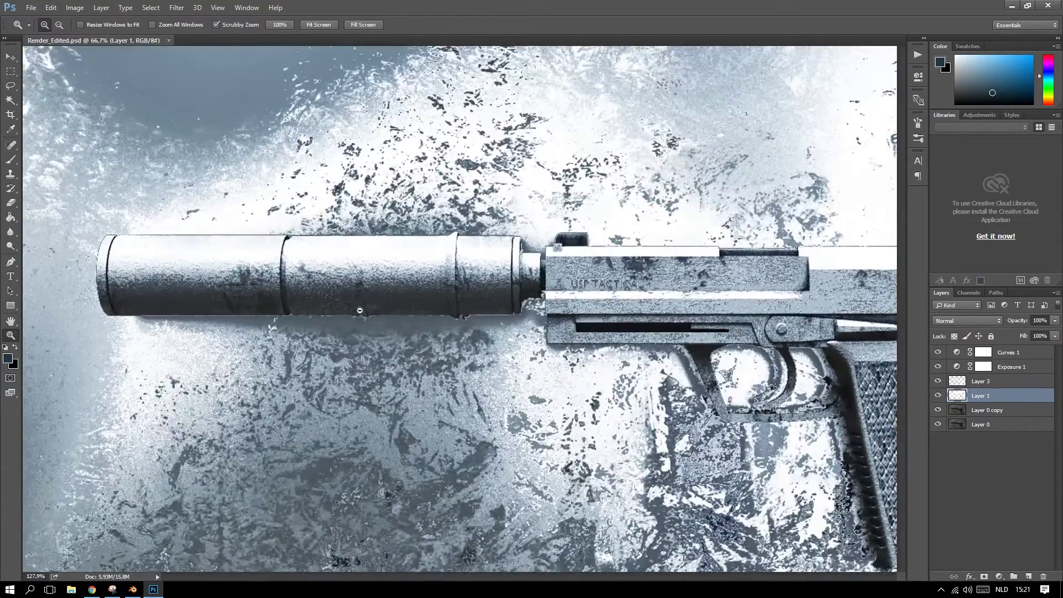
right_click(332, 277)
click(368, 287)
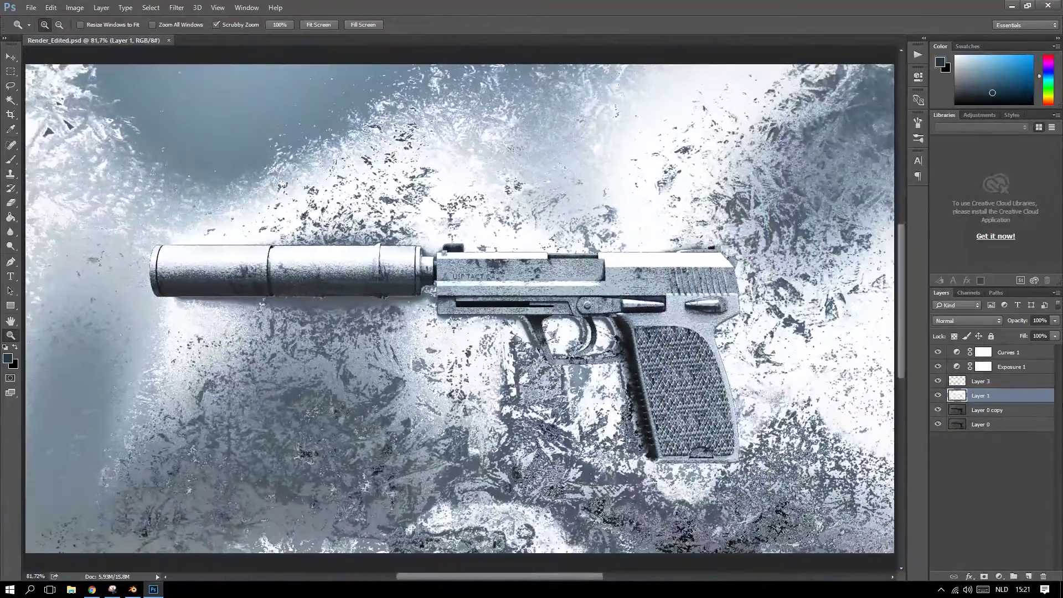
click(177, 7)
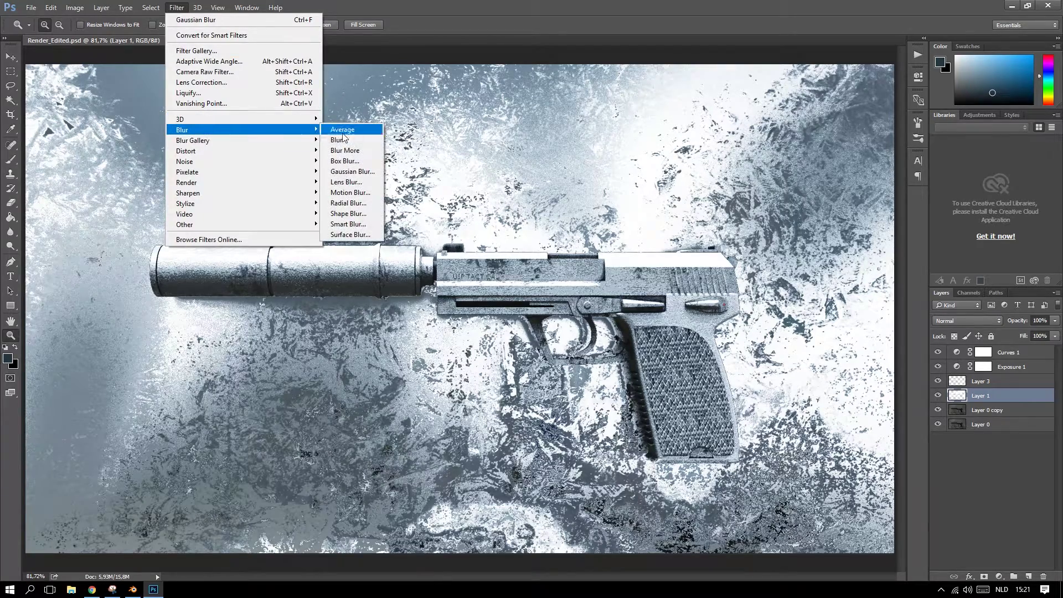
mouse_move(222, 136)
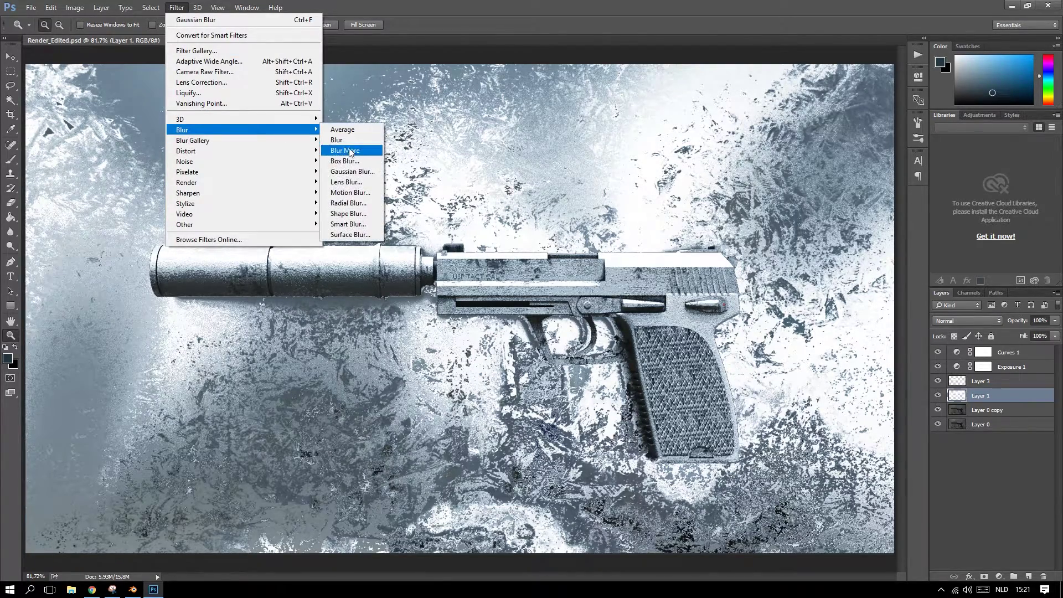
click(351, 172)
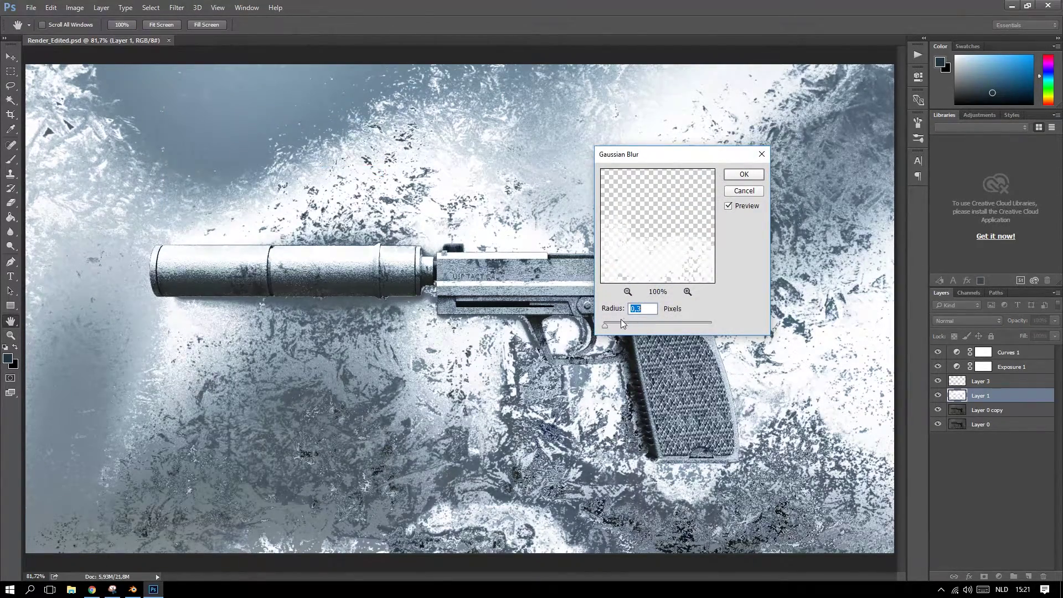
mouse_move(620, 321)
mouse_down()
mouse_move(630, 322)
mouse_move(615, 322)
mouse_up()
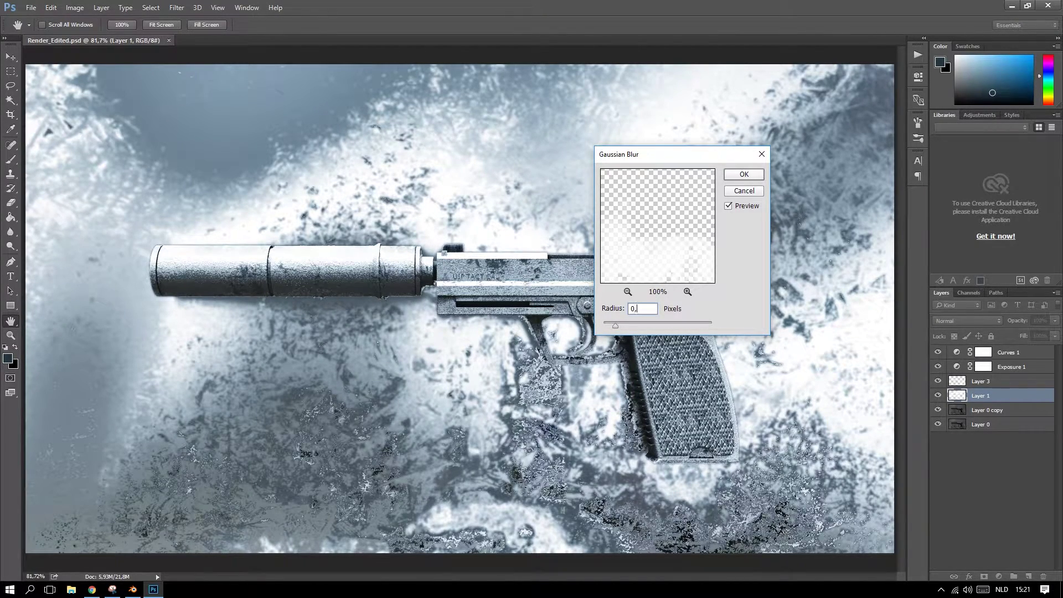
text(2)
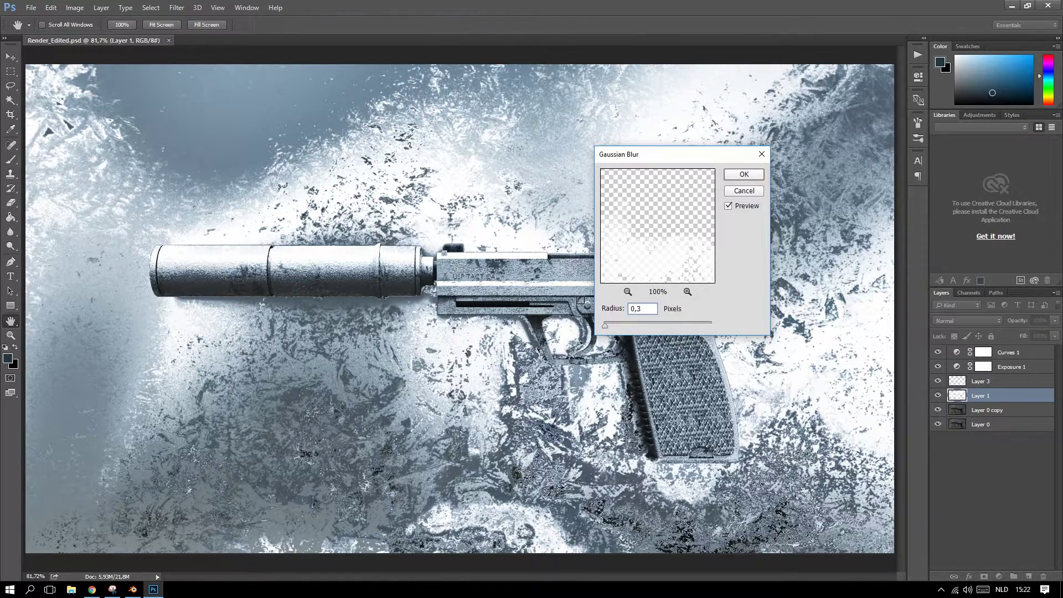
click(746, 176)
Step: Repeat the last Gaussian Blur on Layer 3
click(998, 381)
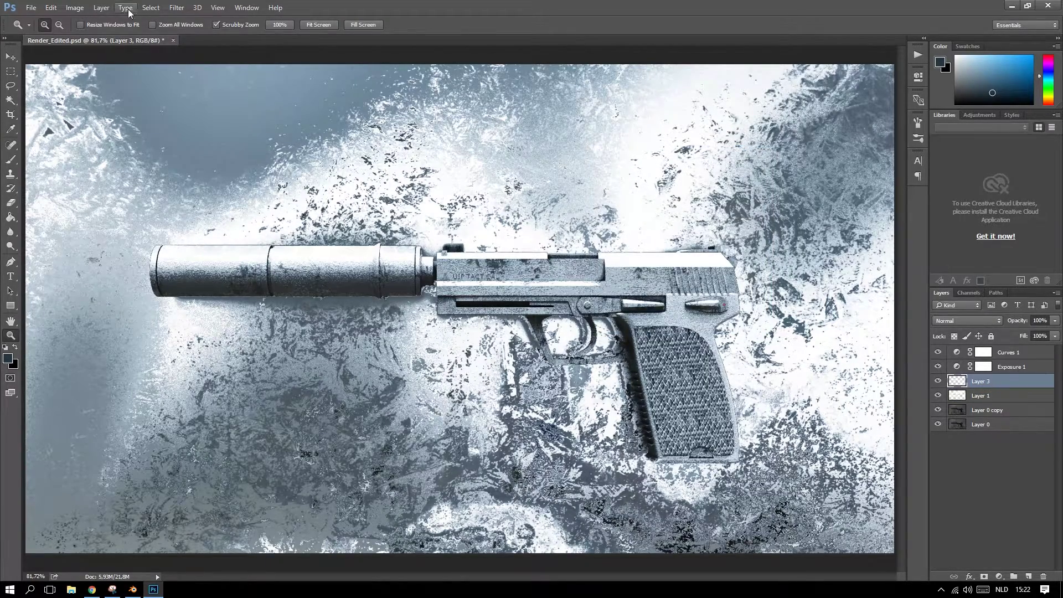
click(179, 10)
click(189, 20)
Step: Add a text box below the silencer in the image's lower left area with the text "COLD GUN"
click(10, 275)
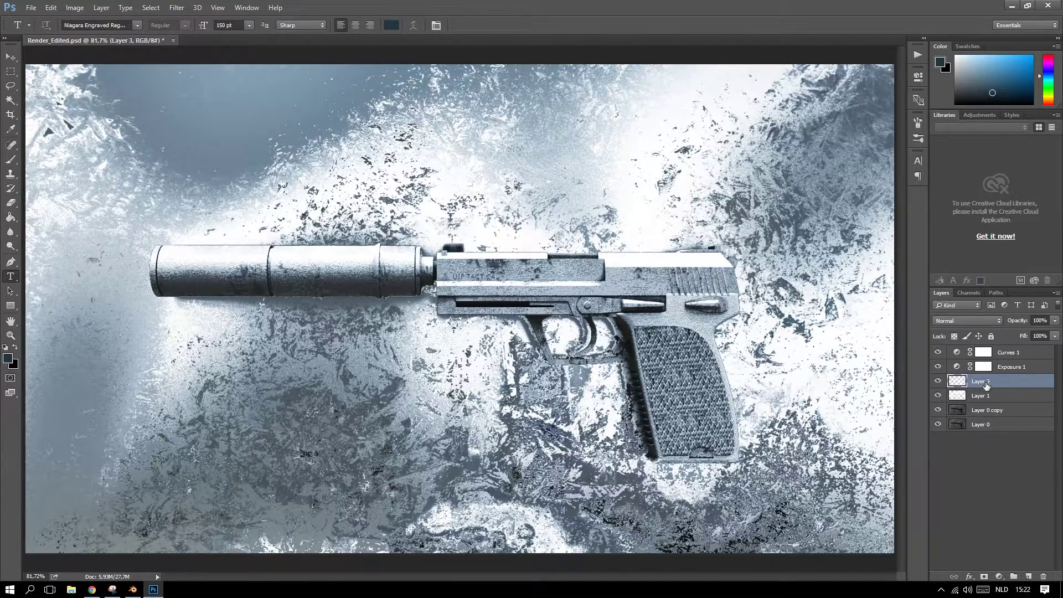
drag(50, 351, 503, 521)
text(COLD GUY)
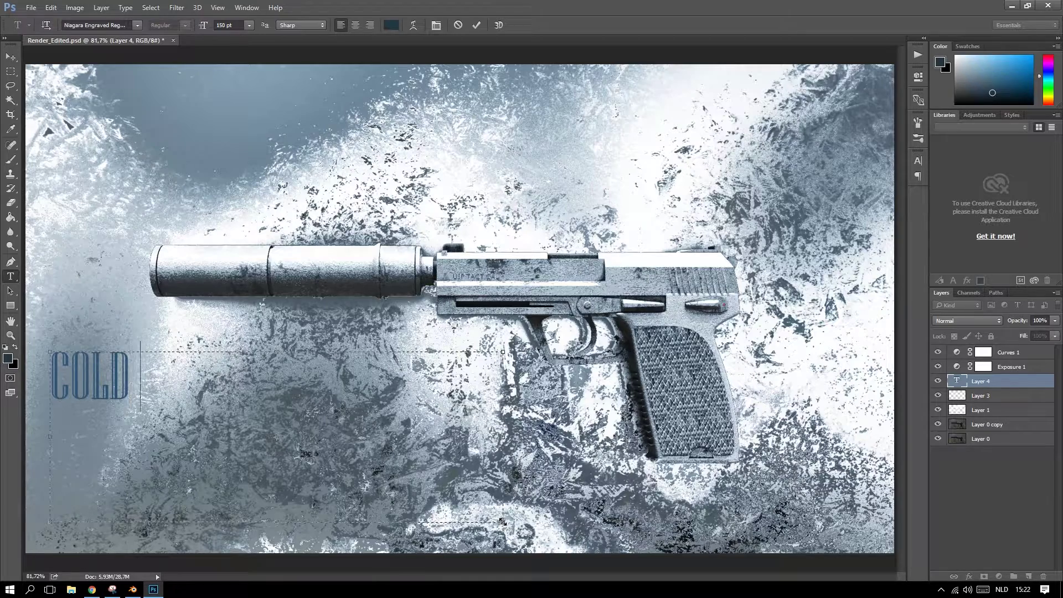
key(BackSpace)
text(N)
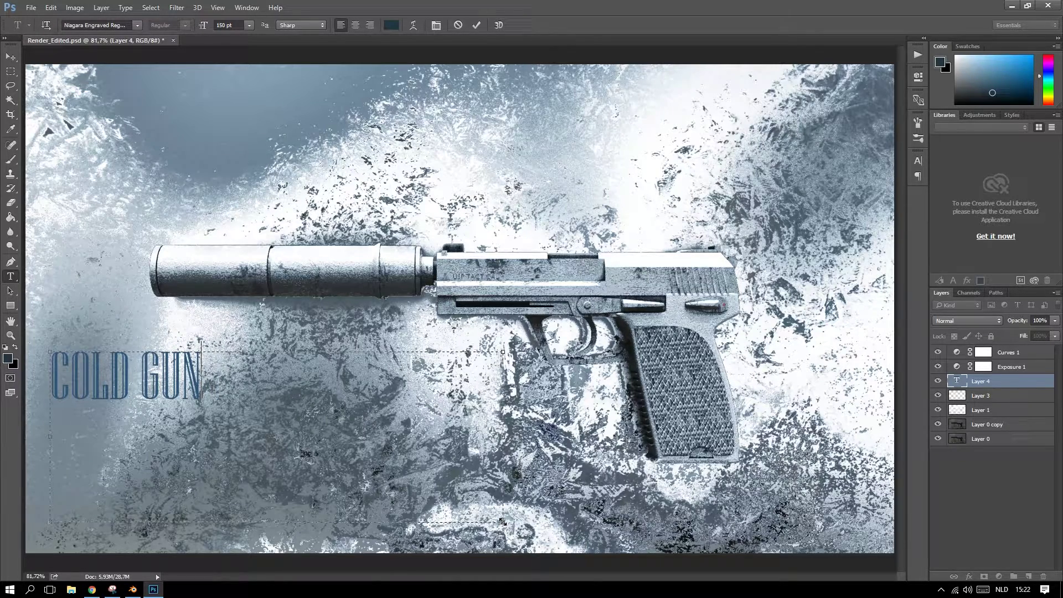
Step: Set the whole COLD GUN text to 200 pt and colour it white
key(ctrl+a)
click(236, 25)
text(200)
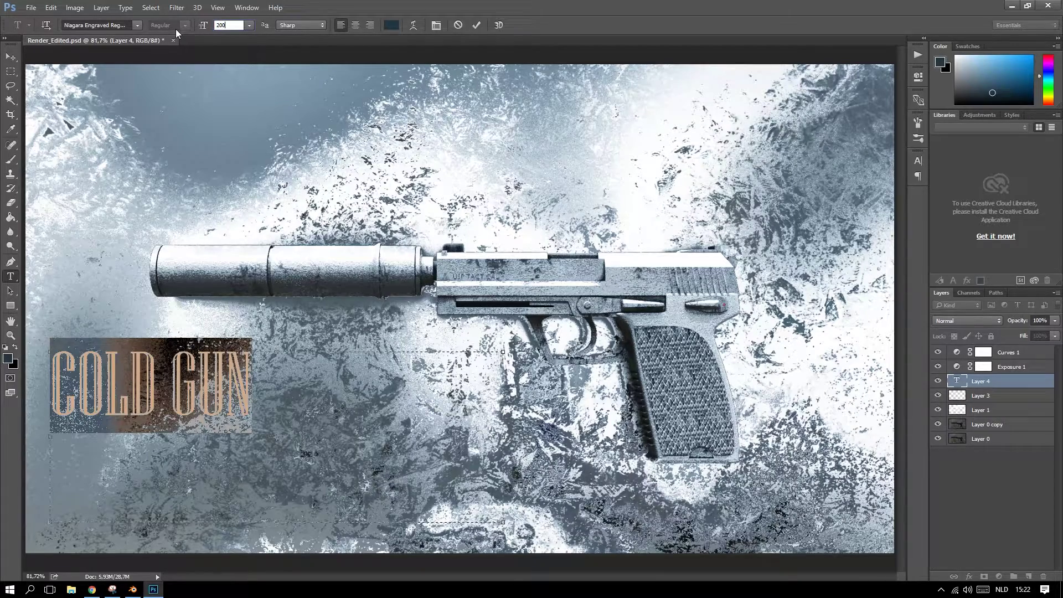
click(391, 26)
drag(434, 335, 386, 282)
click(619, 282)
Step: Enlarge the COLD GUN title with Free Transform and place it in the image's lower left corner area
click(10, 56)
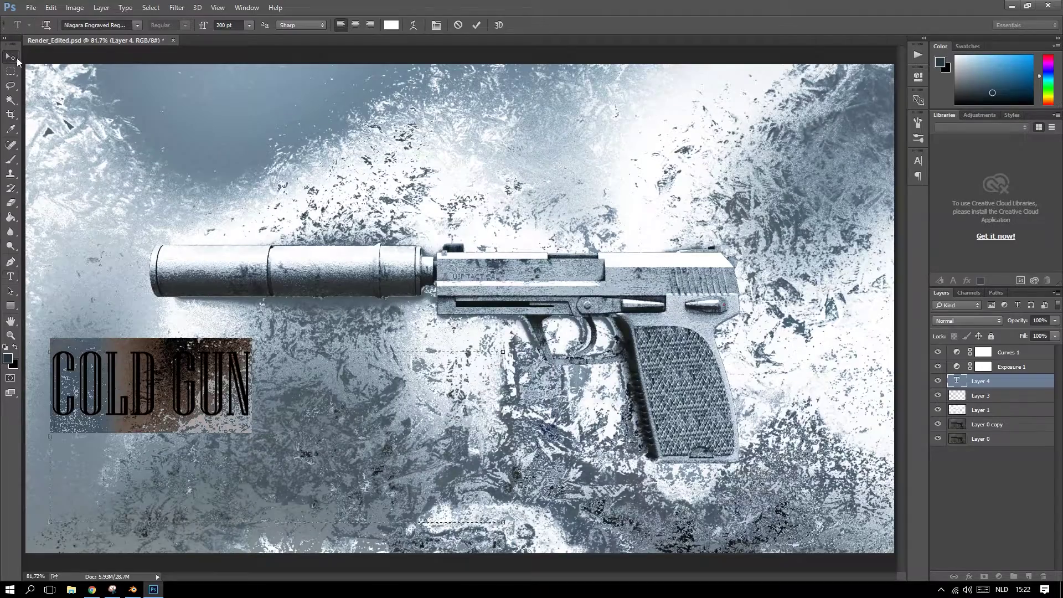
drag(211, 425, 243, 471)
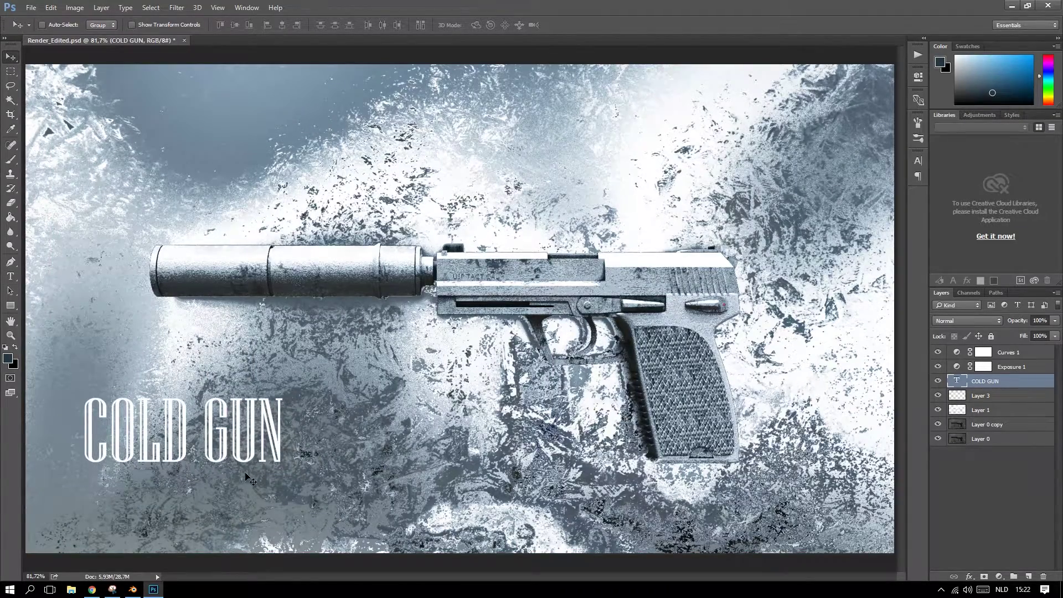
key(ctrl+t)
drag(535, 383, 802, 277)
drag(461, 305, 424, 412)
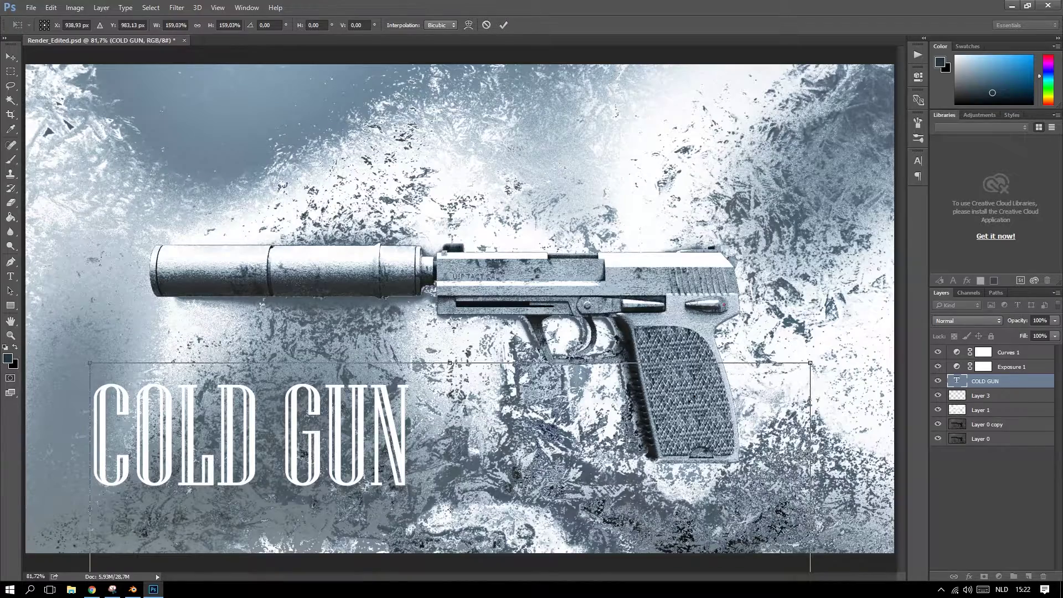
shift+drag(810, 363, 634, 434)
drag(338, 472, 313, 437)
key(Return)
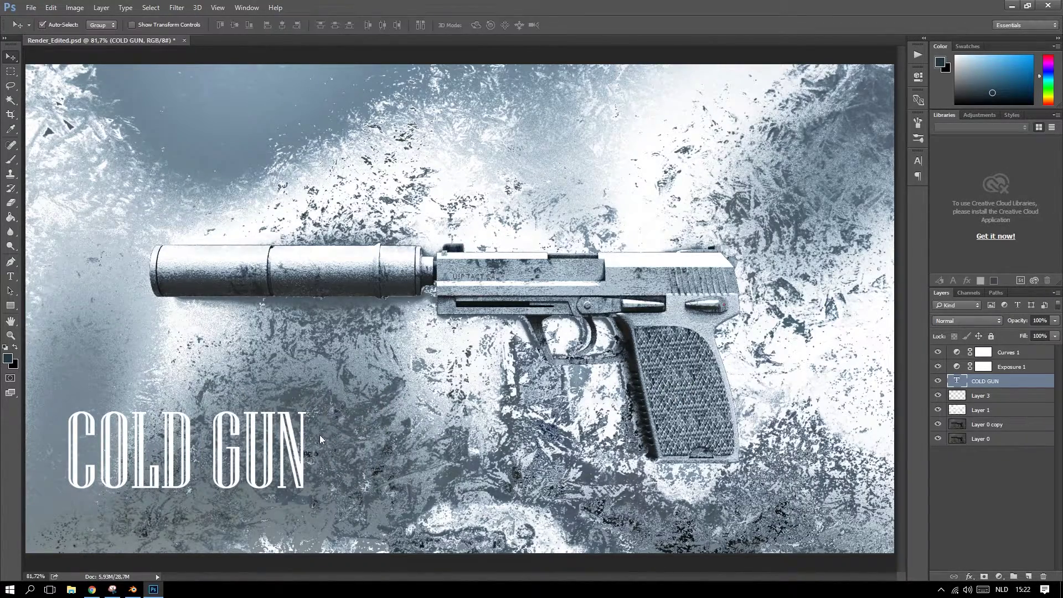
Step: Select a thin rectangular strip below the title reaching the image's right edge and fill it with white on a new layer
click(10, 71)
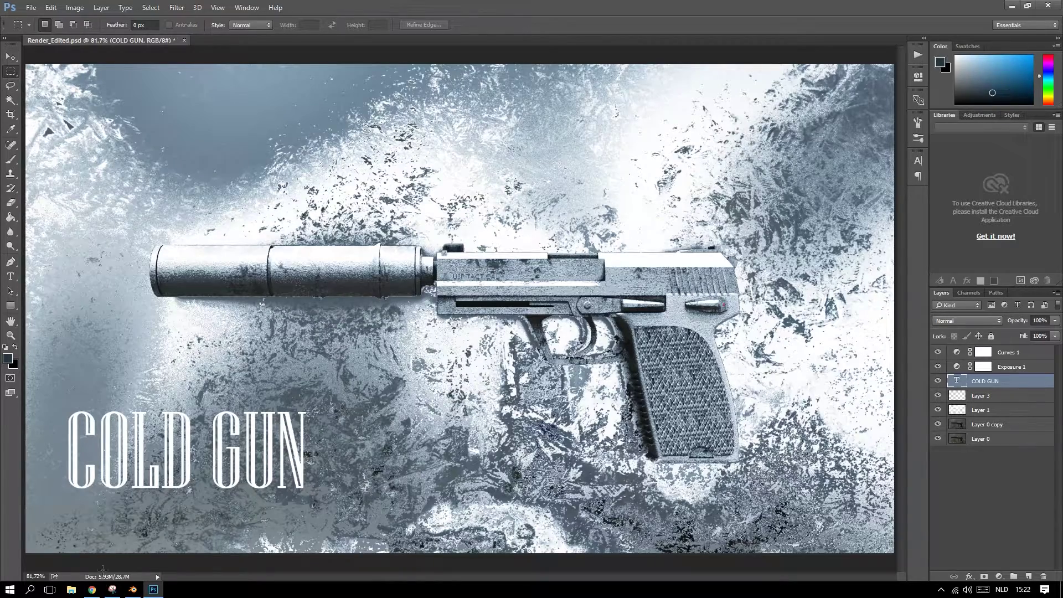
drag(69, 508, 914, 518)
click(5, 347)
click(15, 347)
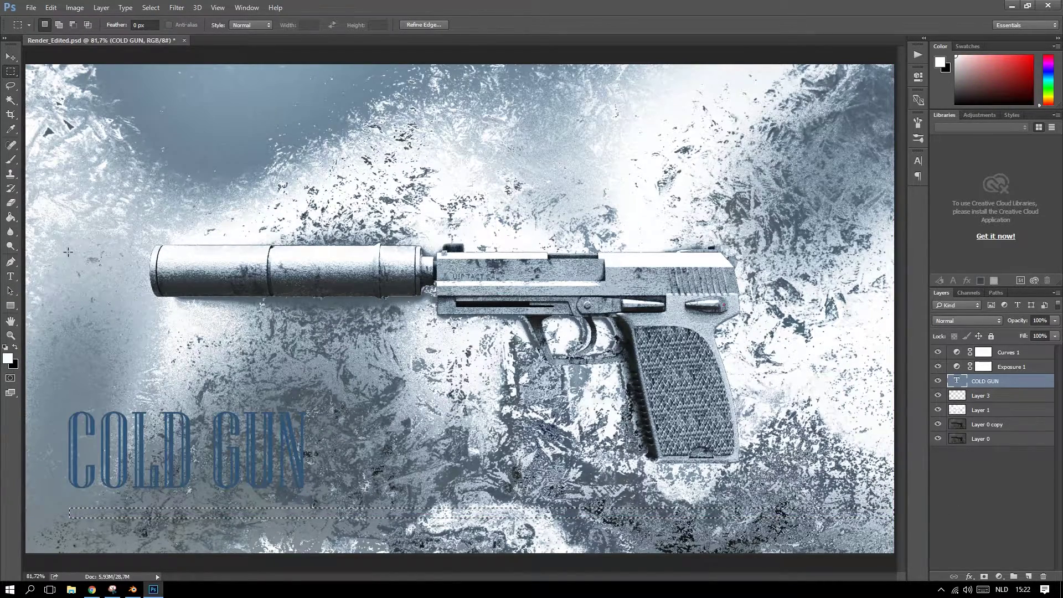
click(10, 217)
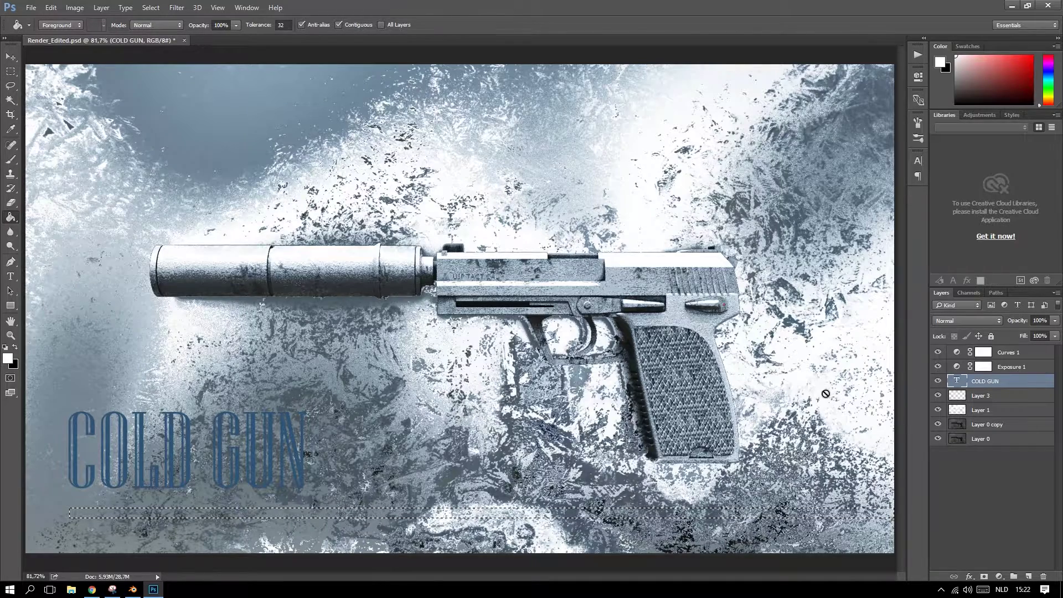
key(alt+BackSpace)
key(ctrl+shift+n)
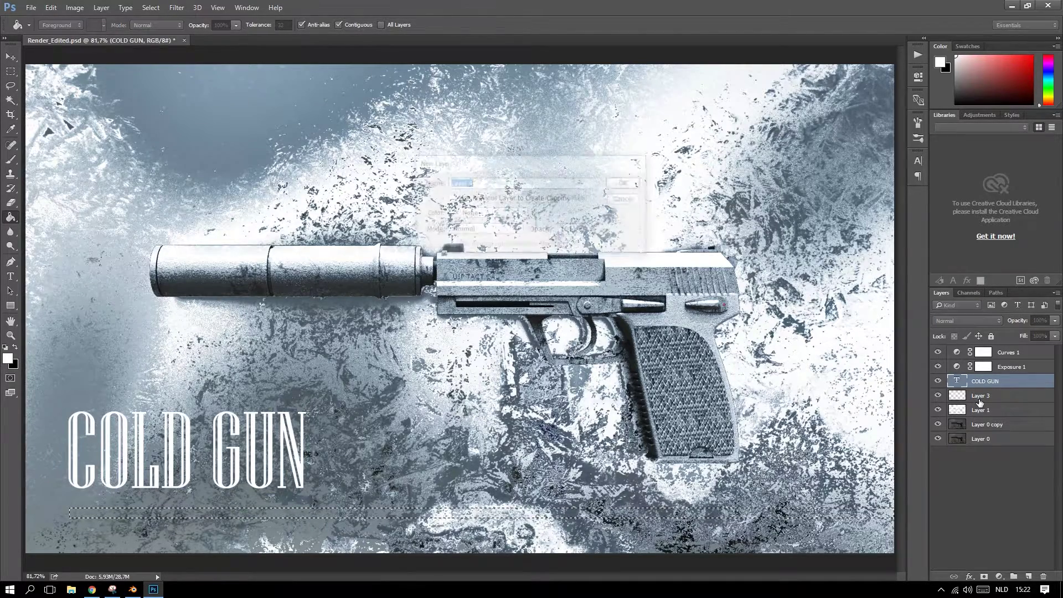
key(Return)
click(367, 516)
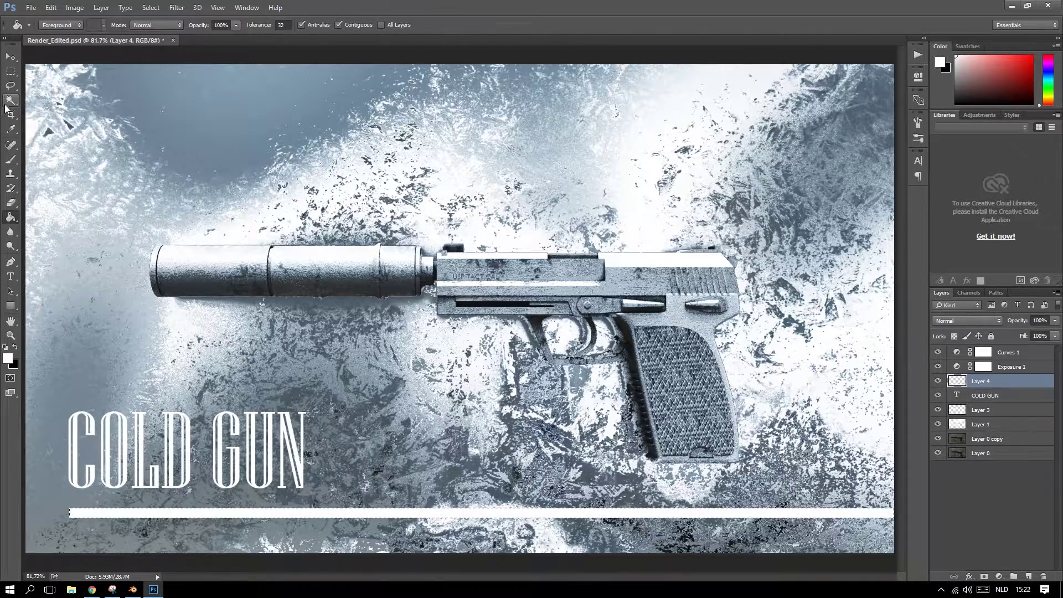
Step: Scale the white strip on Layer 4 down to 31.82% of its height
click(10, 71)
key(ctrl+t)
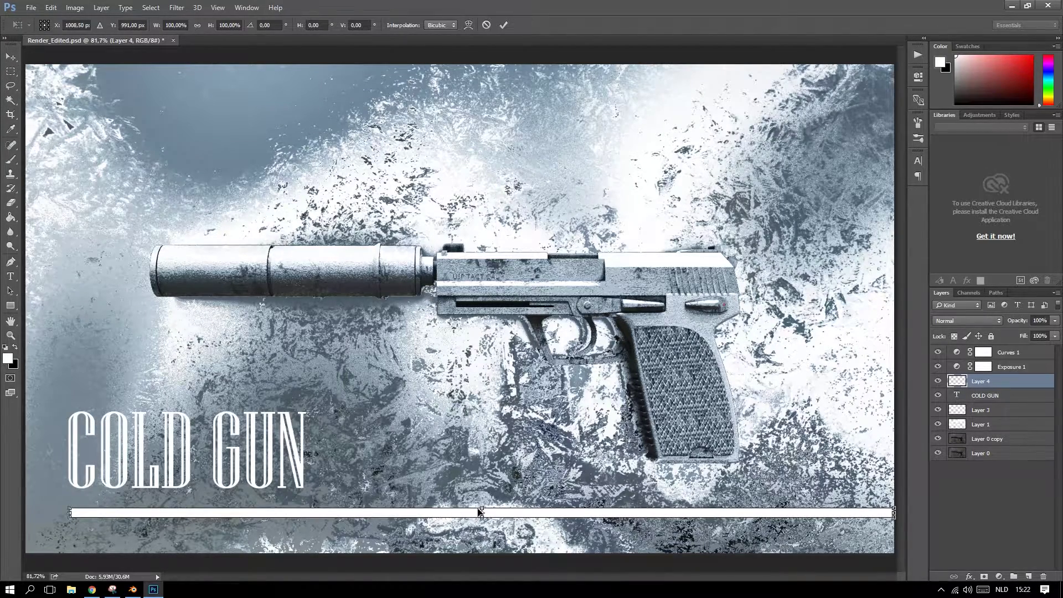
drag(481, 509, 481, 515)
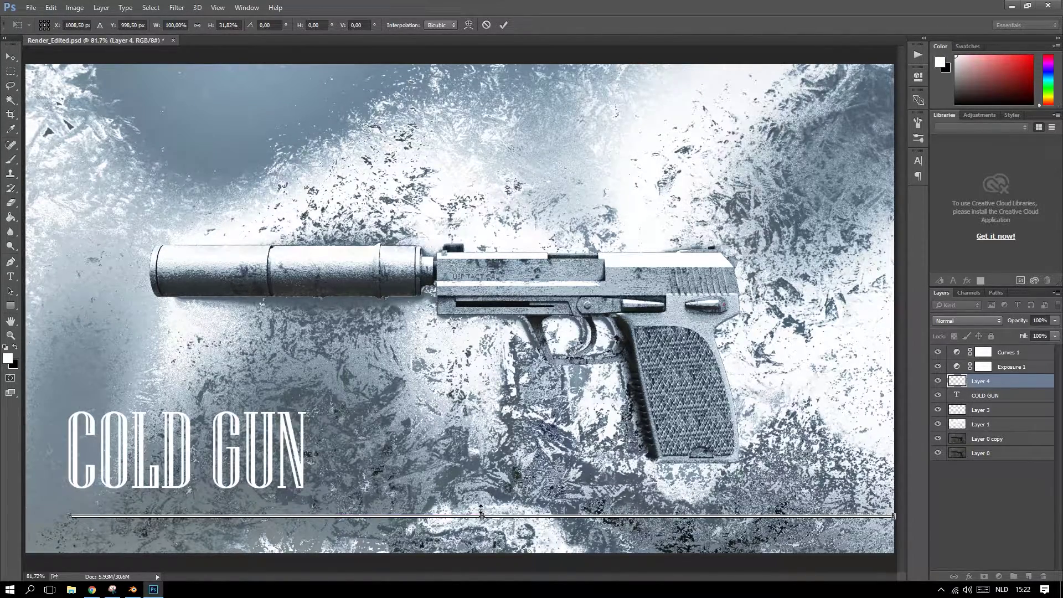
key(Return)
Step: Try to thin the white strip further by moving its upper edge down with Free Transform
key(ctrl+plus)
key(ctrl+plus)
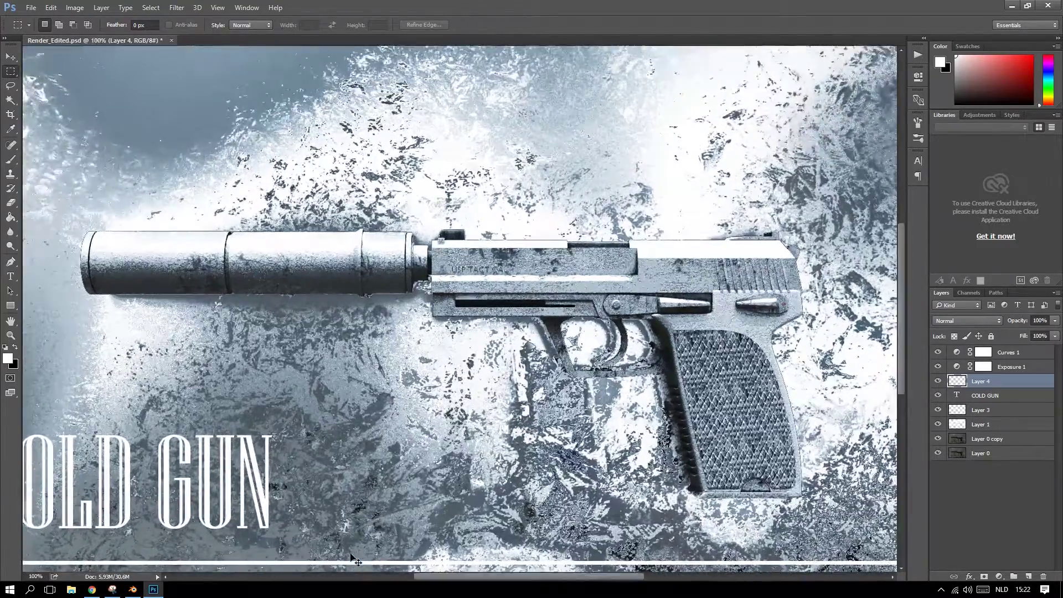
scroll(408, 318, down, 10)
key(ctrl+t)
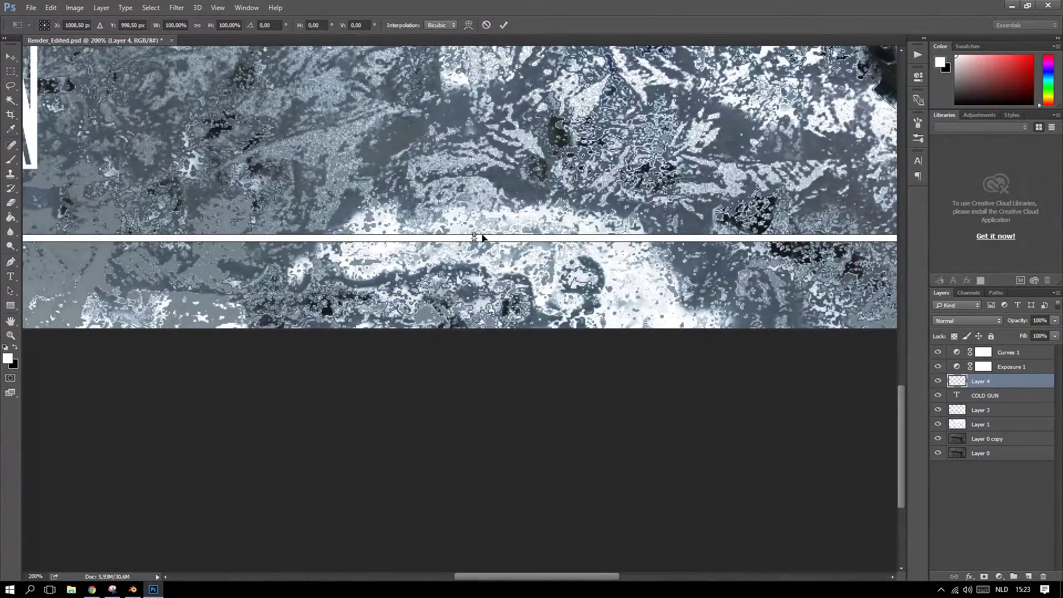
drag(475, 234, 476, 237)
key(Return)
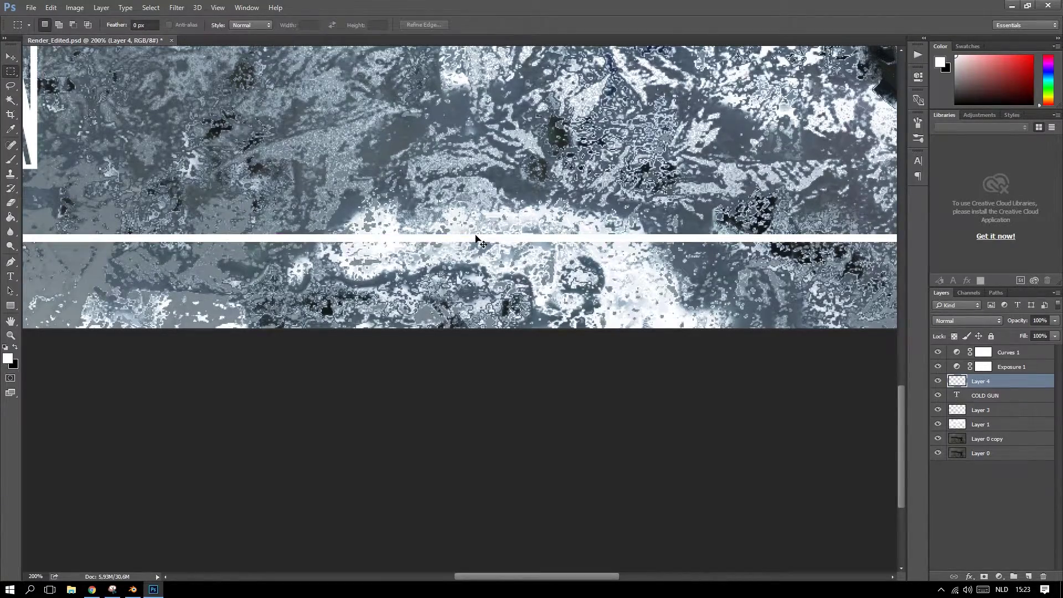
Step: Reduce the white strip's height to a finer line with Free Transform
key(ctrl+0)
key(ctrl+plus)
key(ctrl+plus)
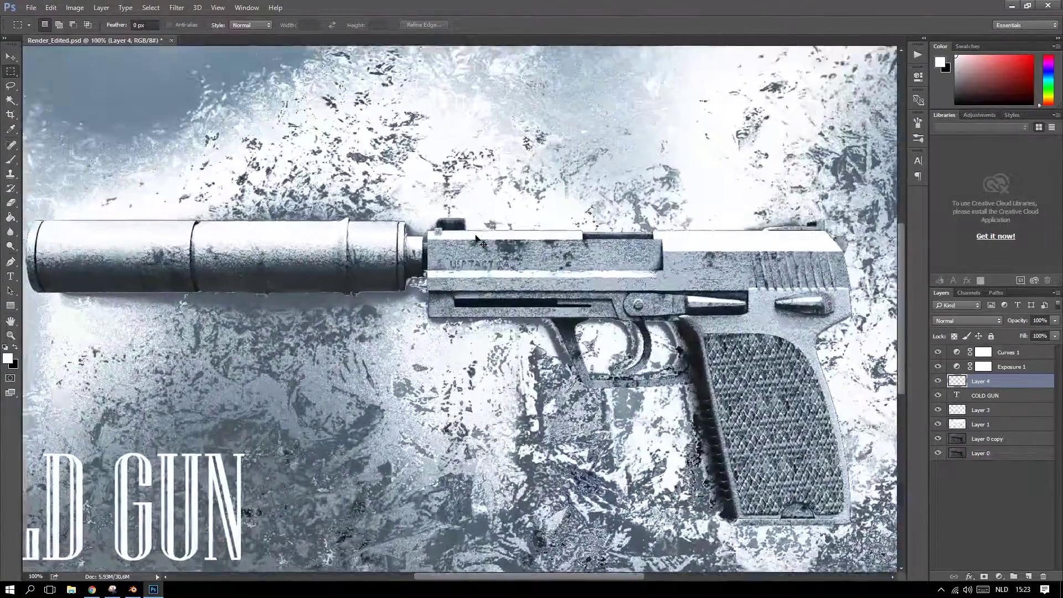
drag(295, 404, 754, 25)
drag(392, 413, 506, 223)
key(ctrl+t)
drag(693, 325, 377, 322)
key(ctrl+plus)
drag(578, 311, 83, 294)
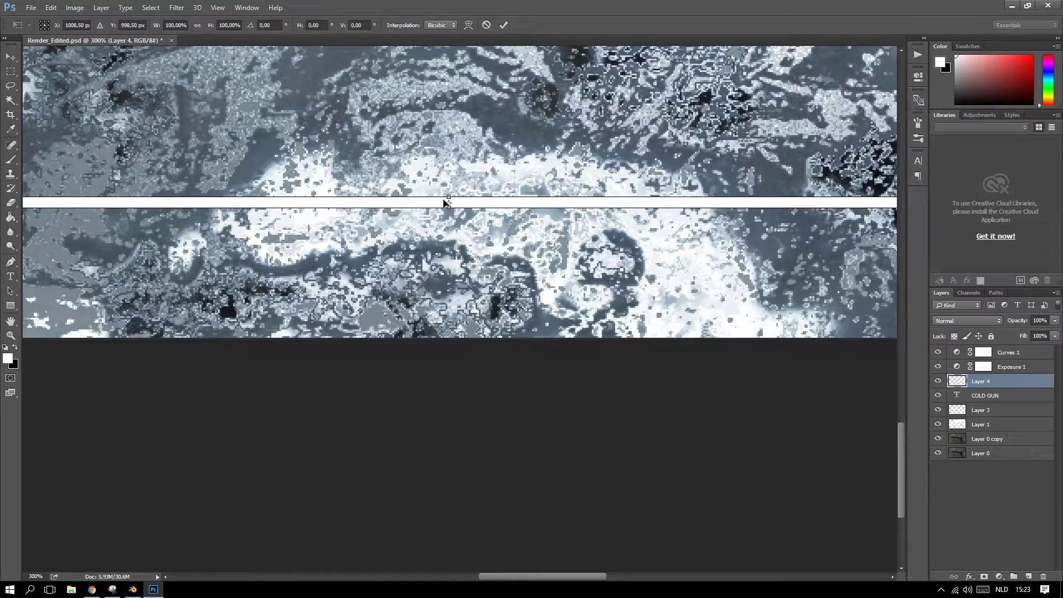
drag(449, 198, 447, 202)
key(Return)
key(ctrl+0)
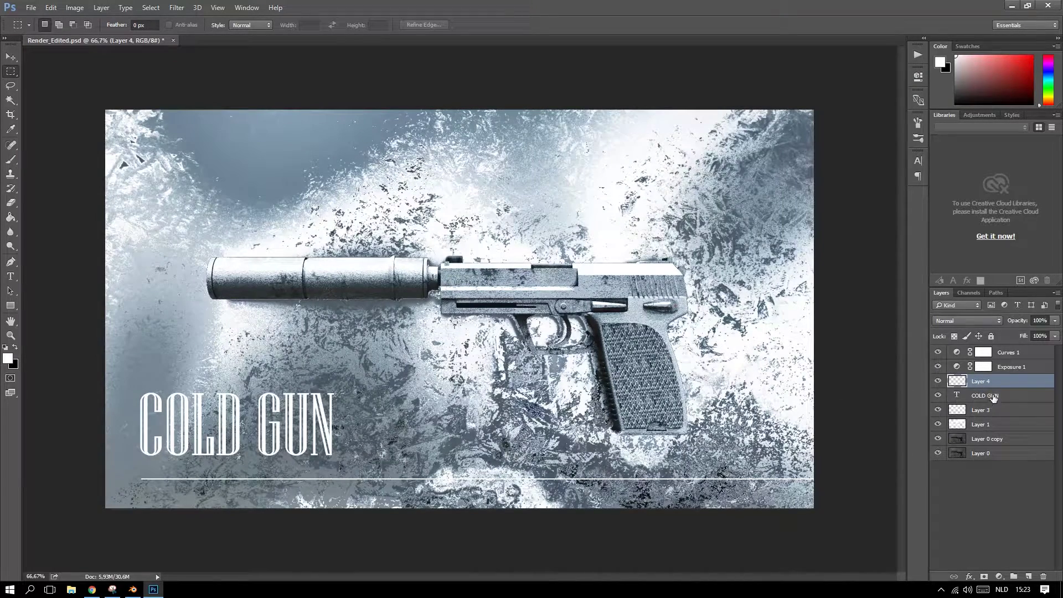
Step: Move the COLD GUN title down to just above the white line and set its opacity to 50%
click(985, 396)
click(12, 57)
mouse_move(198, 406)
mouse_down()
mouse_move(200, 435)
mouse_move(203, 423)
mouse_up()
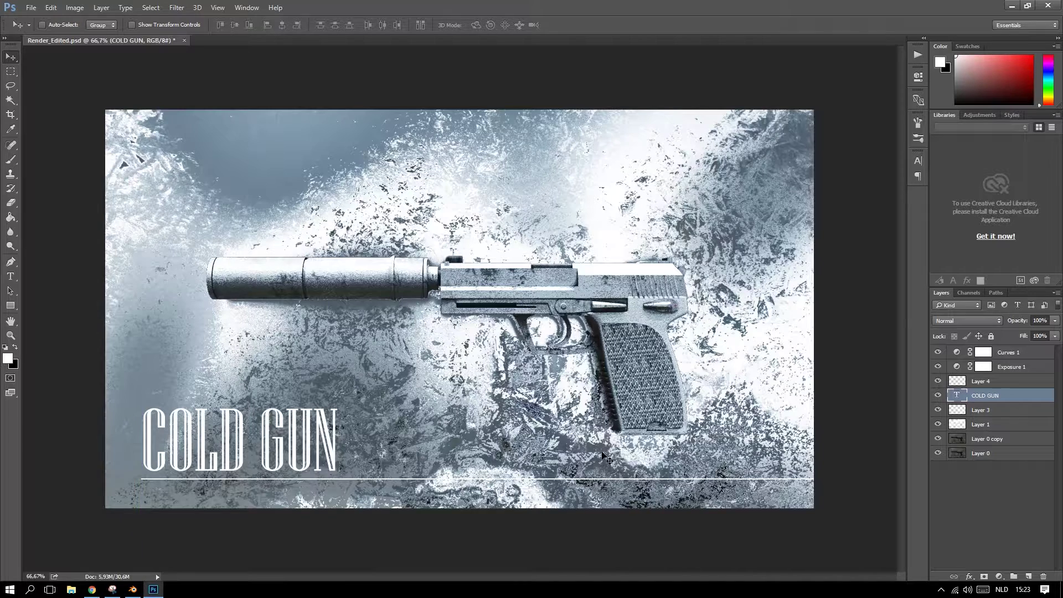
click(1040, 320)
text(50)
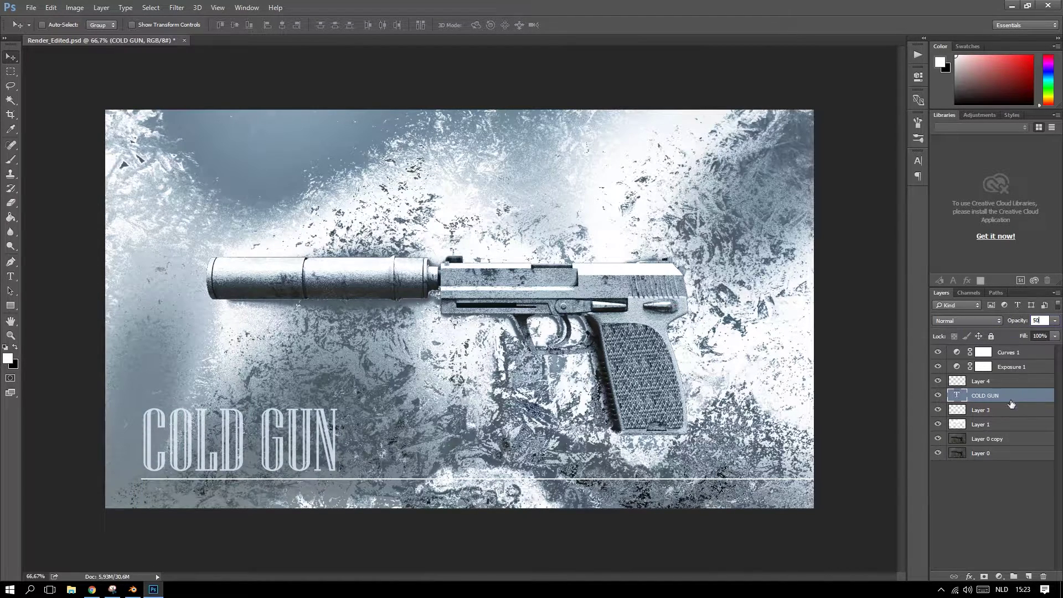
Step: Check Layer 3 by hiding and showing it, and set the opacity of the white line on Layer 4 to 50%
click(996, 409)
click(938, 409)
click(938, 409)
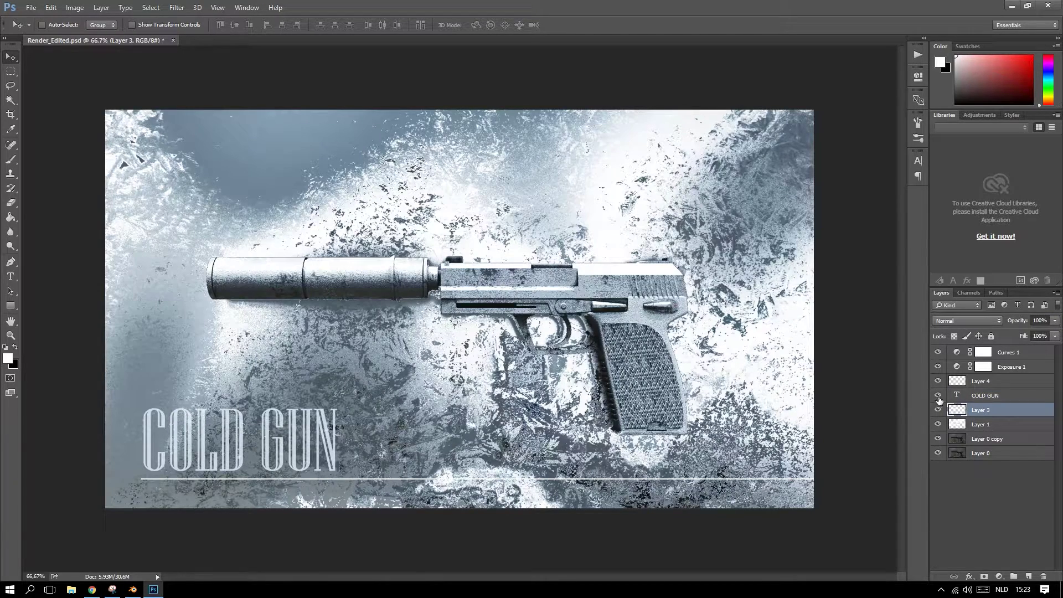
click(1002, 381)
click(1040, 320)
text(50)
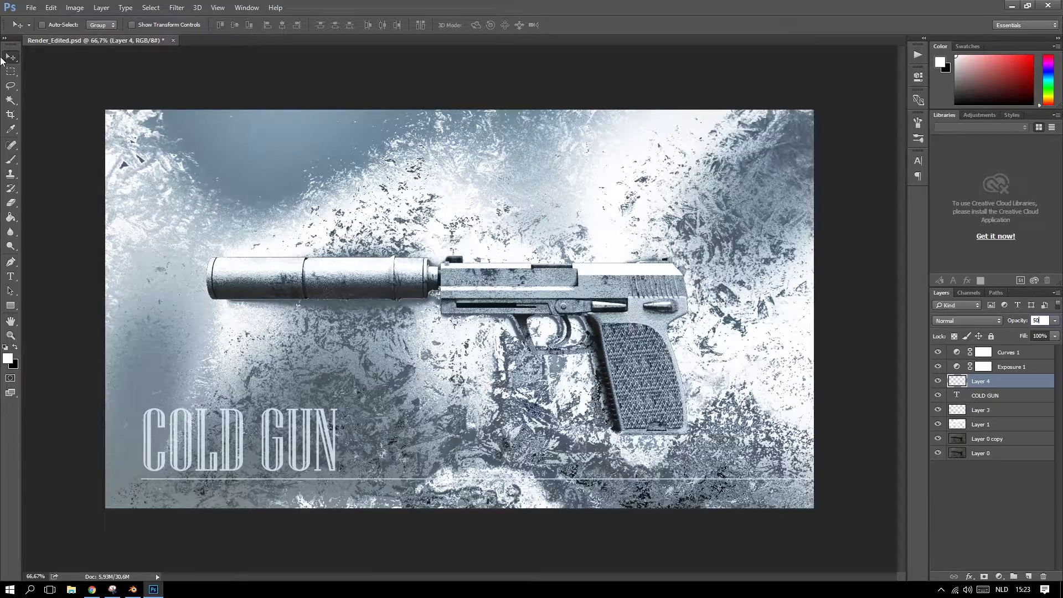
Step: Start saving the finished titled image with Save As
click(566, 332)
click(31, 7)
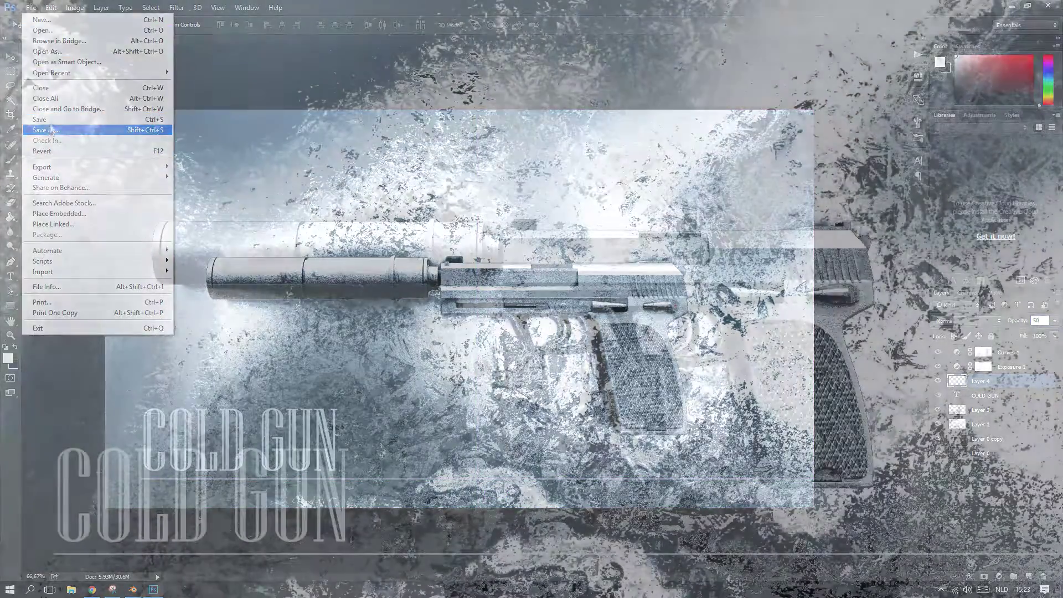